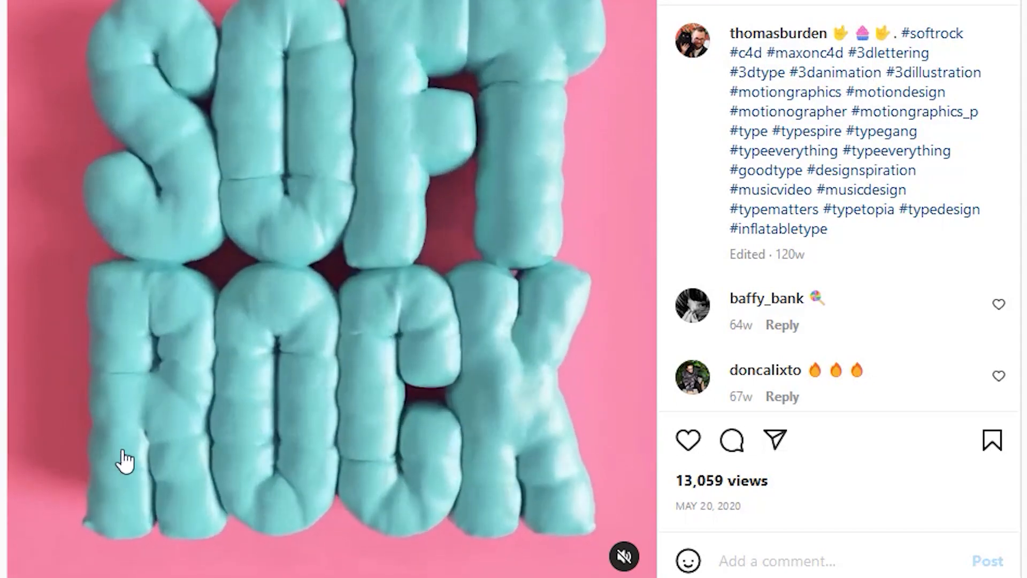
- Review the inflated SOFT ROCK lettering post and open the first reference link shared in the Instagram message conversation
click(102, 435)
click(172, 26)
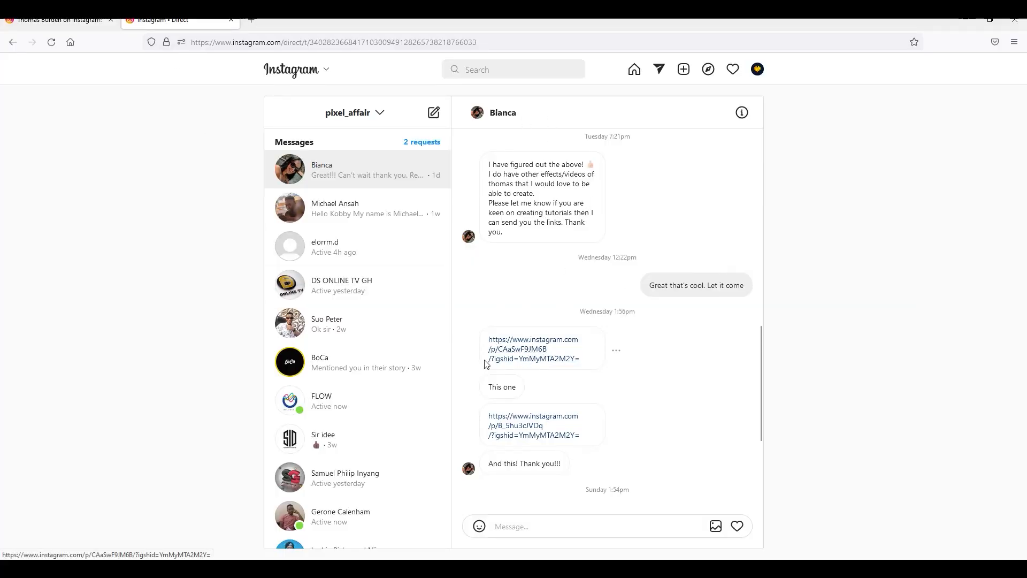
click(540, 350)
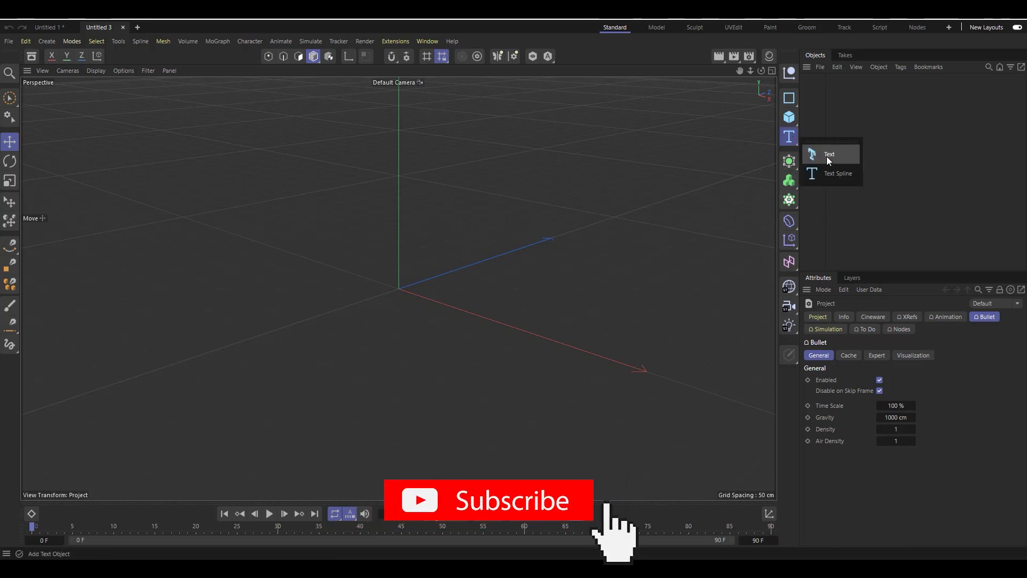
- Switch to Cinema 4D, add a 3D Text object reading SOFT and set its alignment to Middle
click(789, 137)
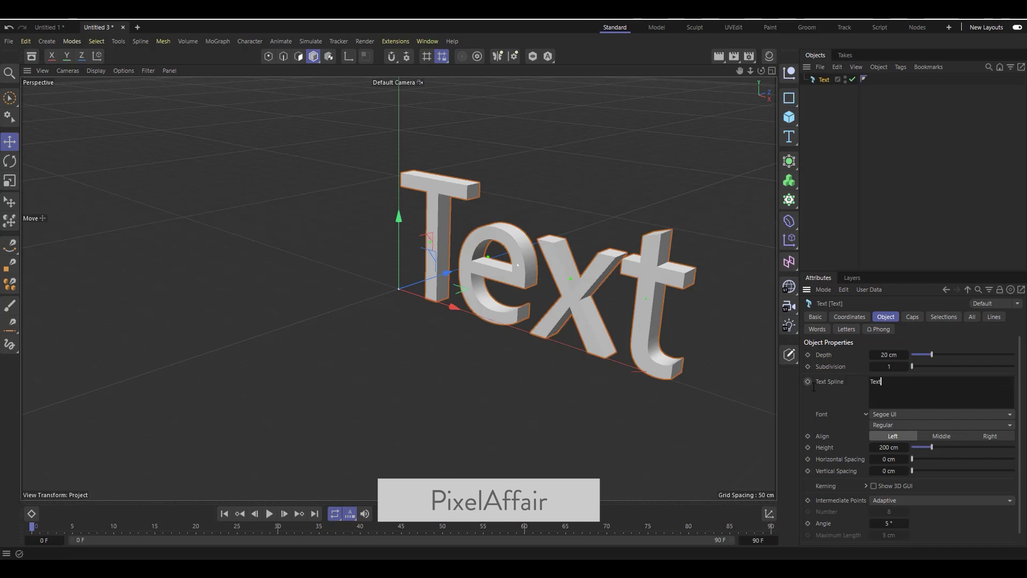
key(BackSpace)
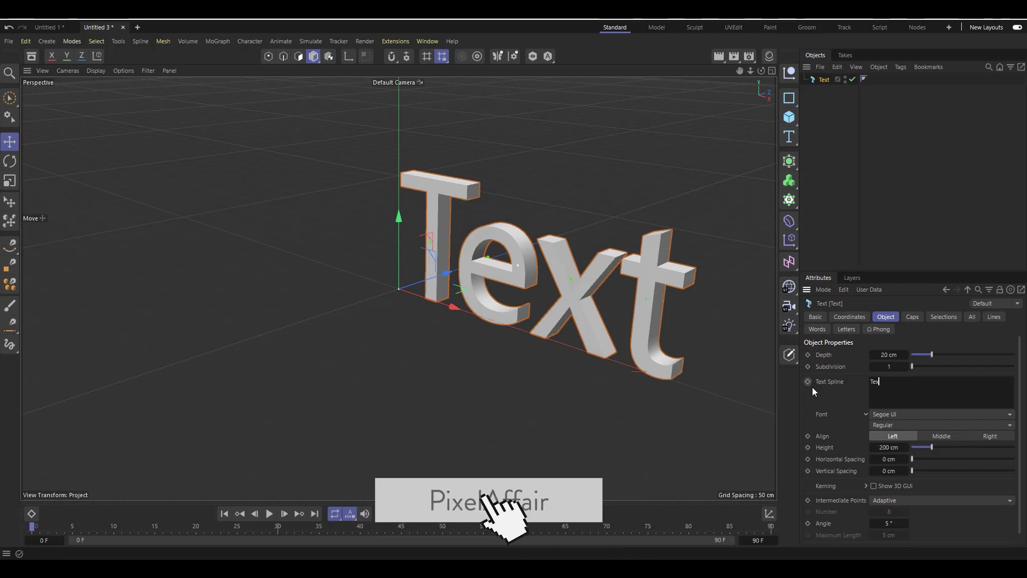
key(BackSpace)
key(BackSpace)
key(BackSpace)
text(SOFT)
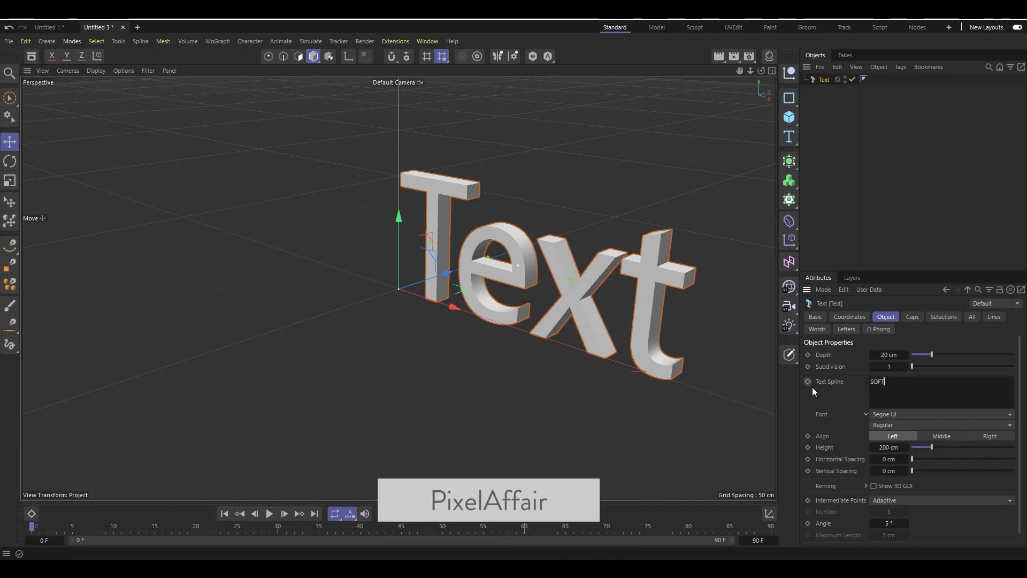
click(961, 334)
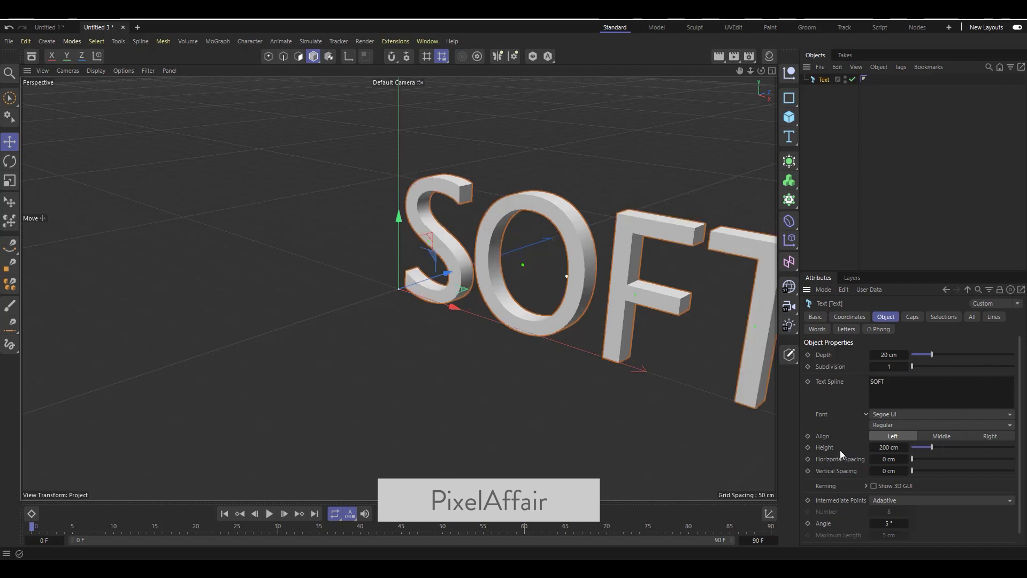
click(939, 436)
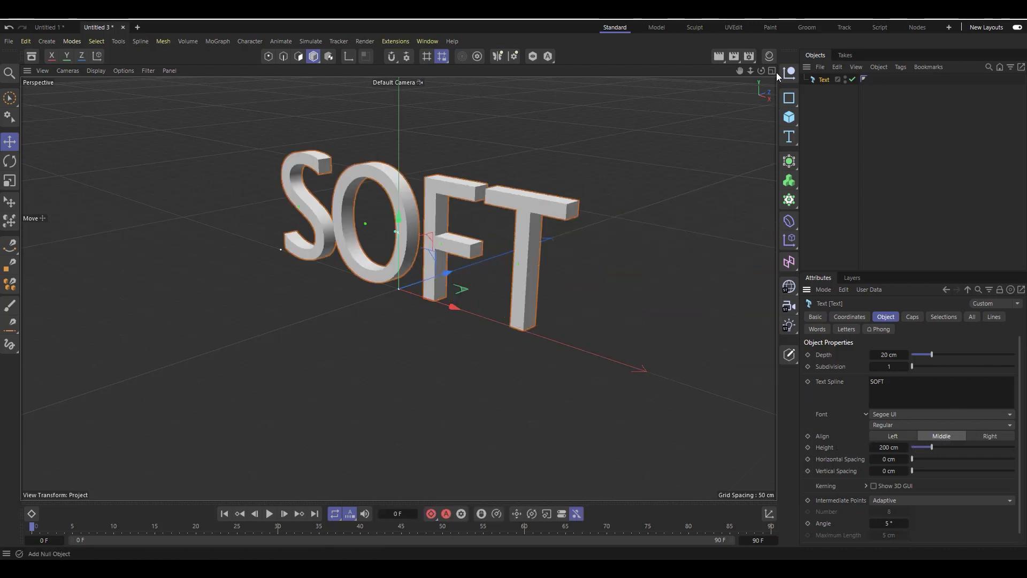
- Set the SOFT text's font to Roboto Condensed in the Bold style
drag(761, 71, 803, 56)
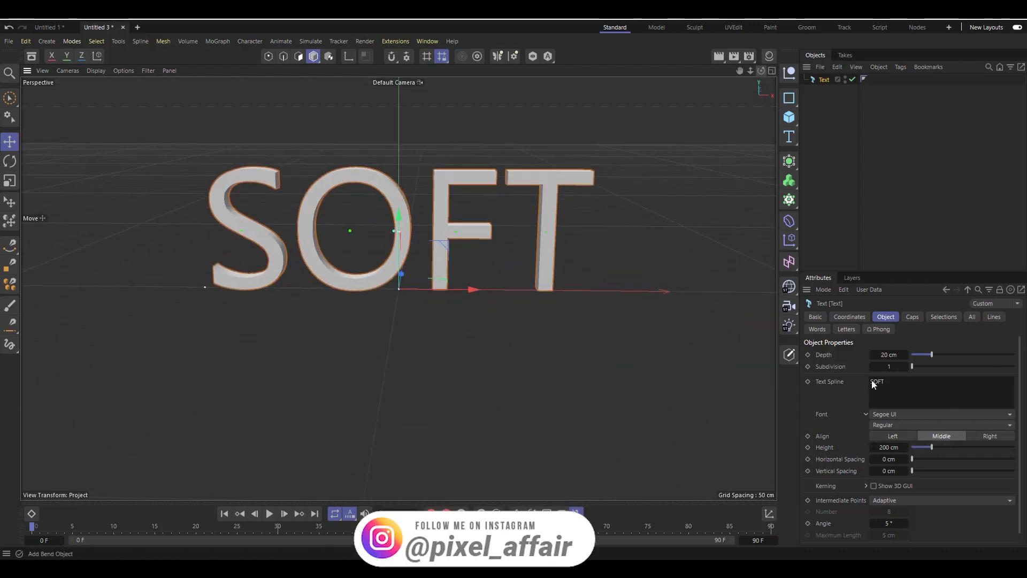
click(886, 418)
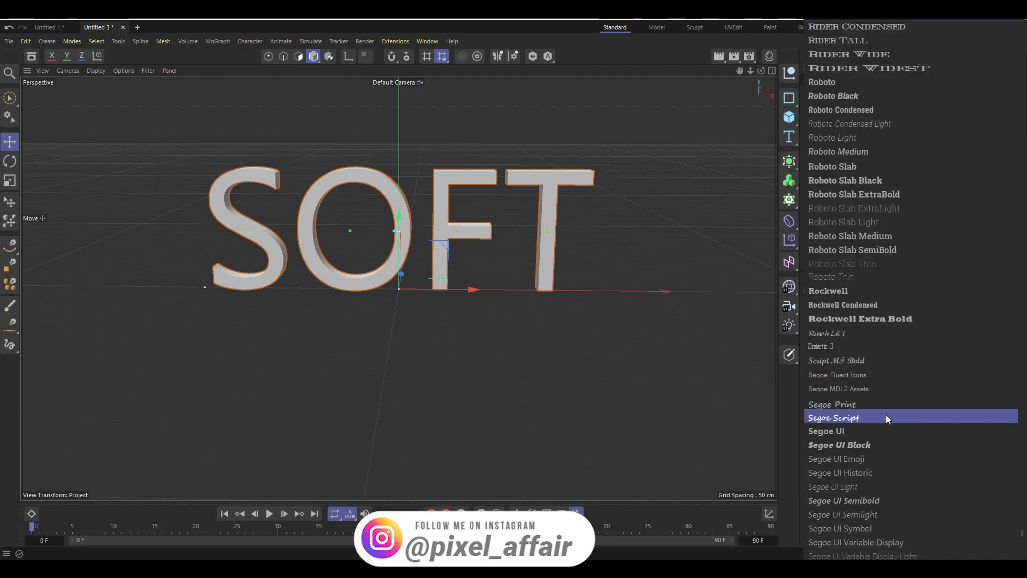
click(871, 111)
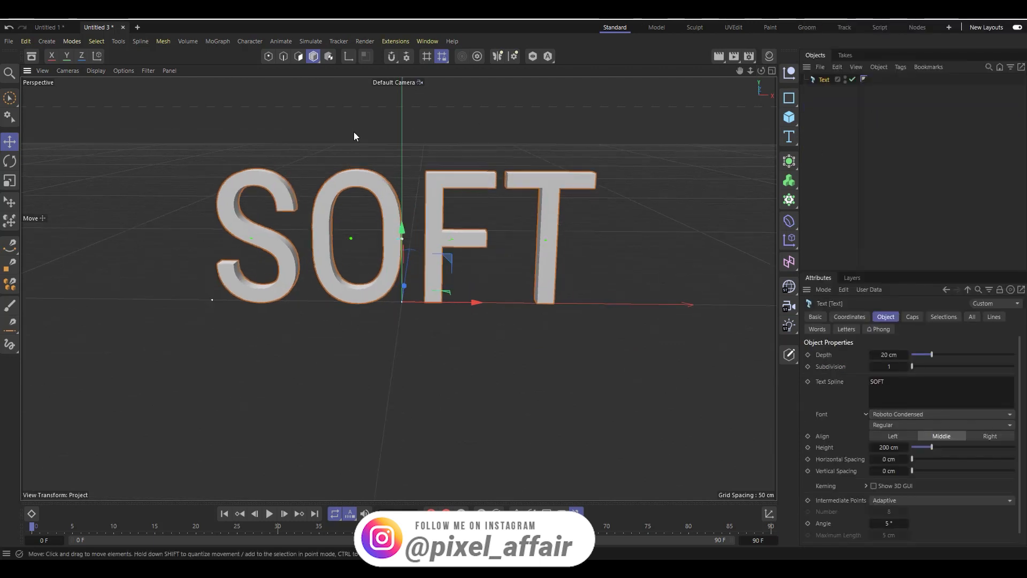
click(932, 426)
click(921, 435)
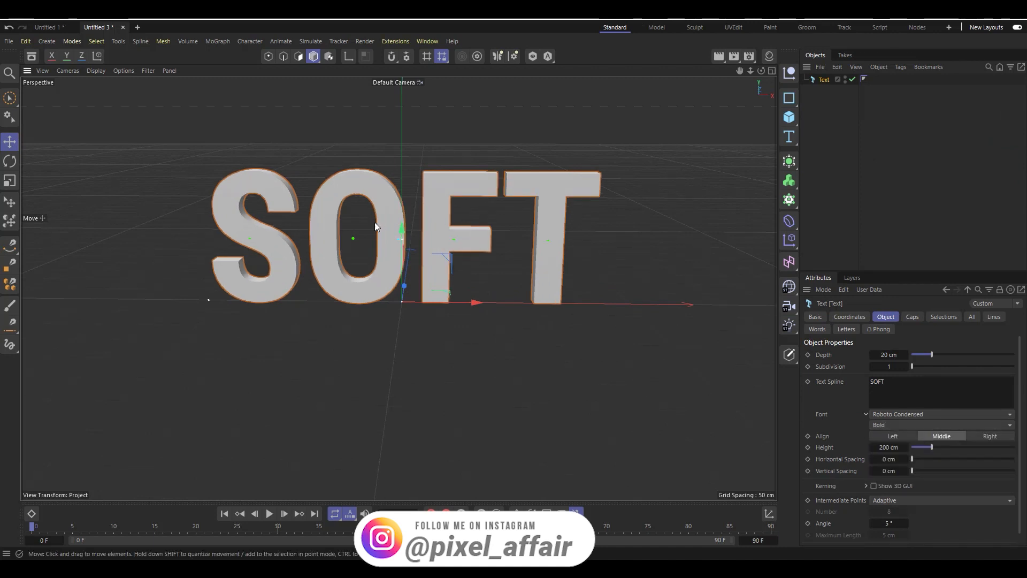
- Set the text's horizontal spacing to -11 cm and kern the letter T slightly away from the F
scroll(374, 223, up, 2)
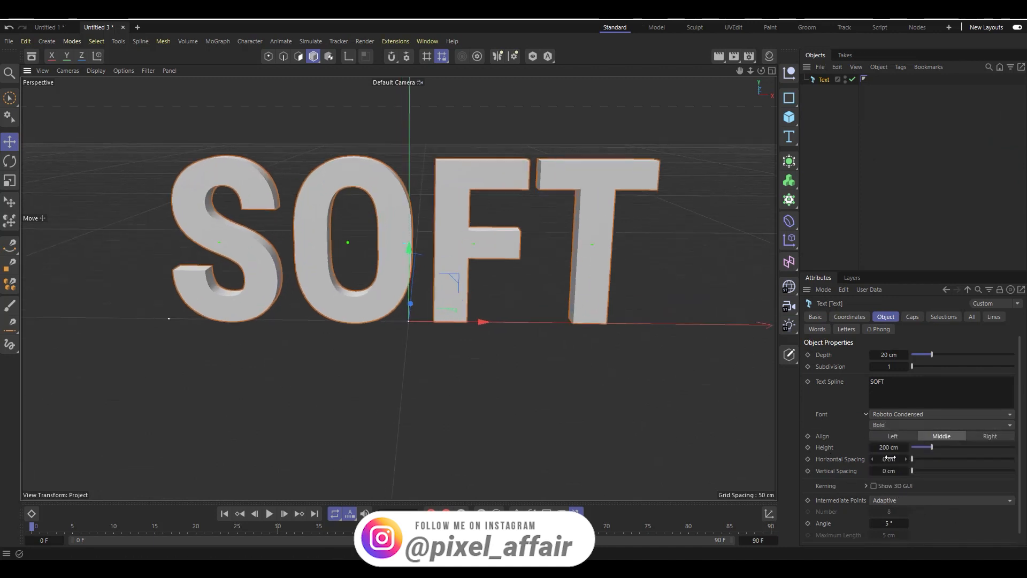
drag(889, 459, 870, 458)
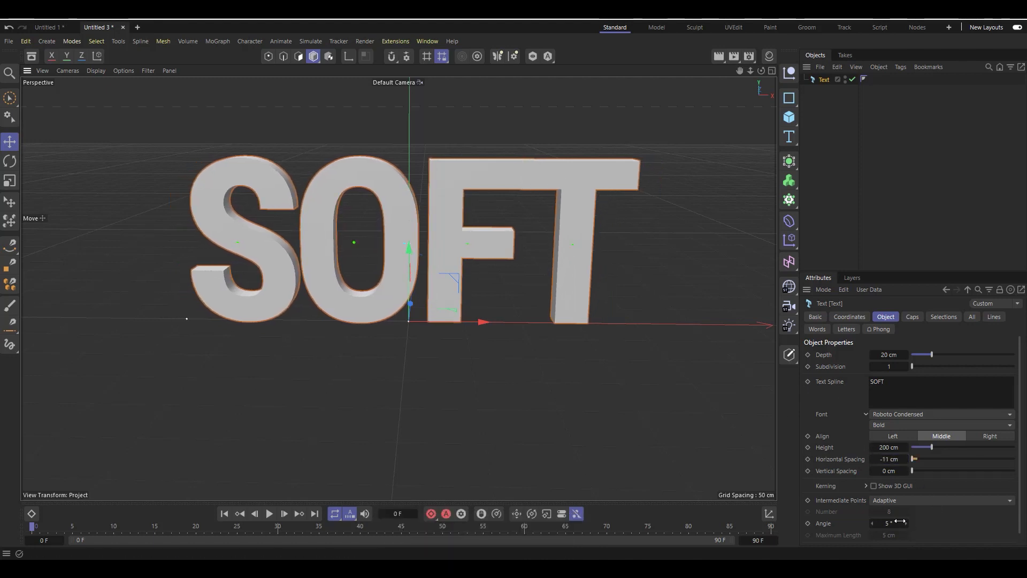
click(874, 486)
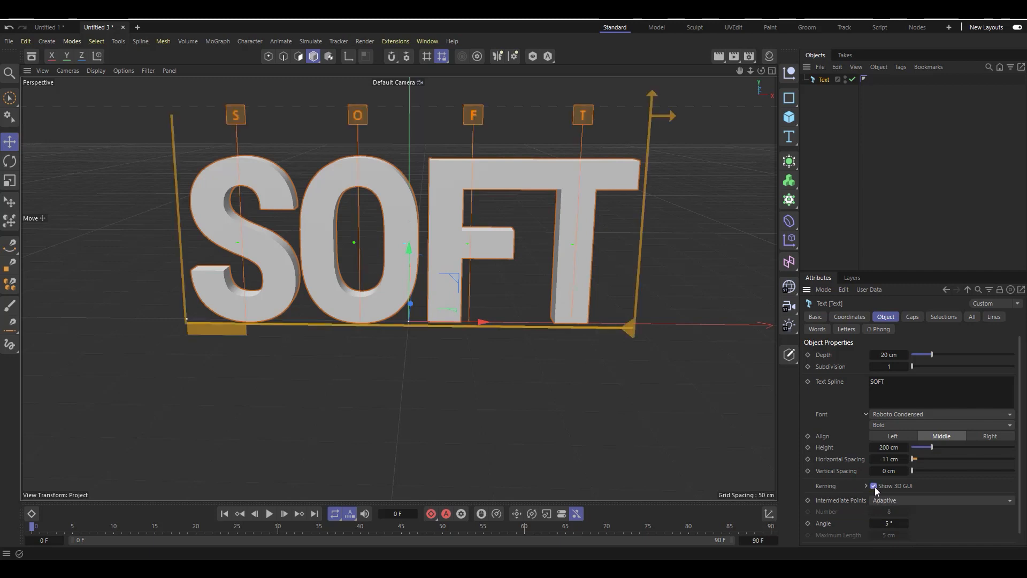
click(586, 116)
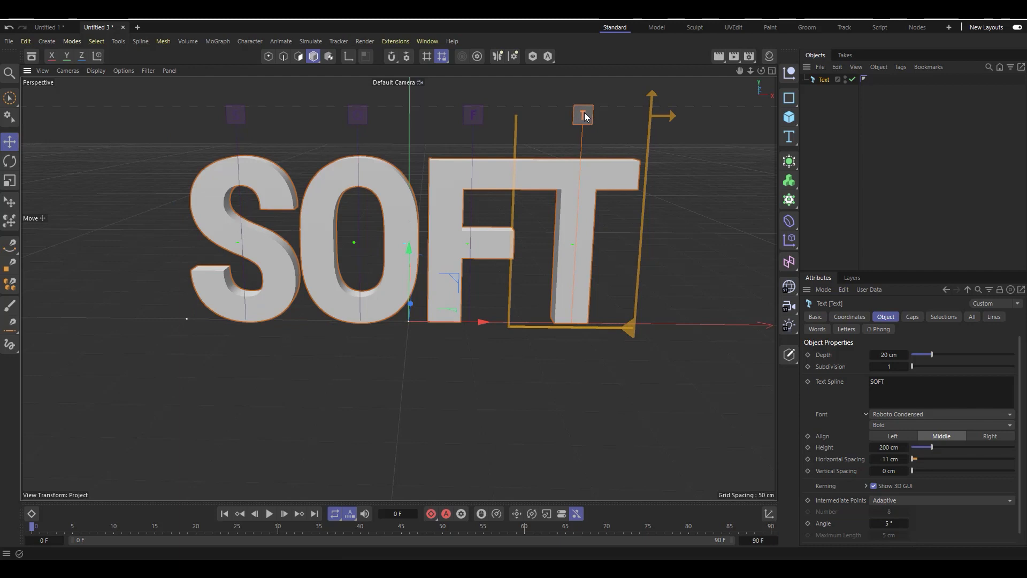
drag(586, 116, 592, 118)
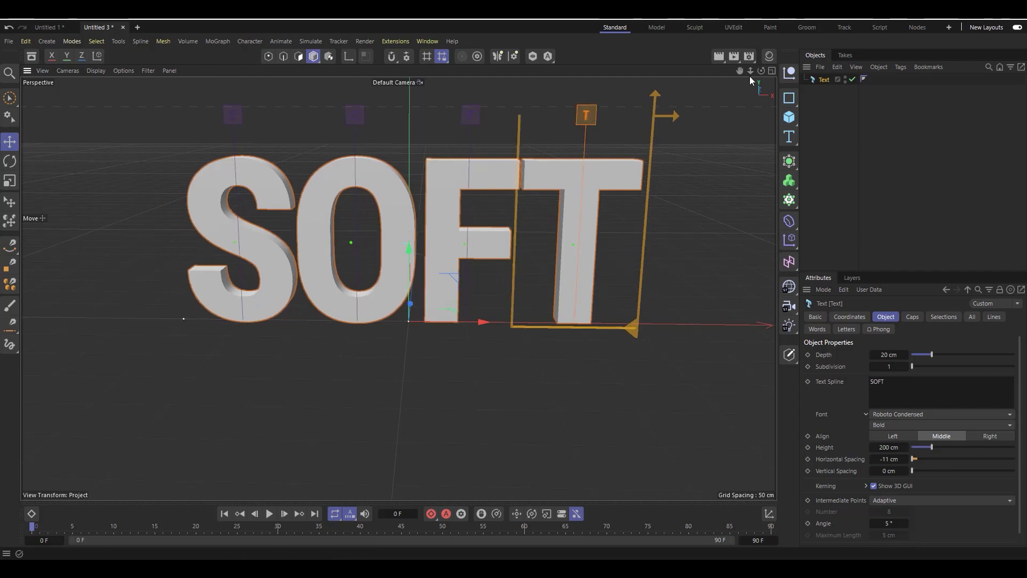
drag(761, 70, 754, 55)
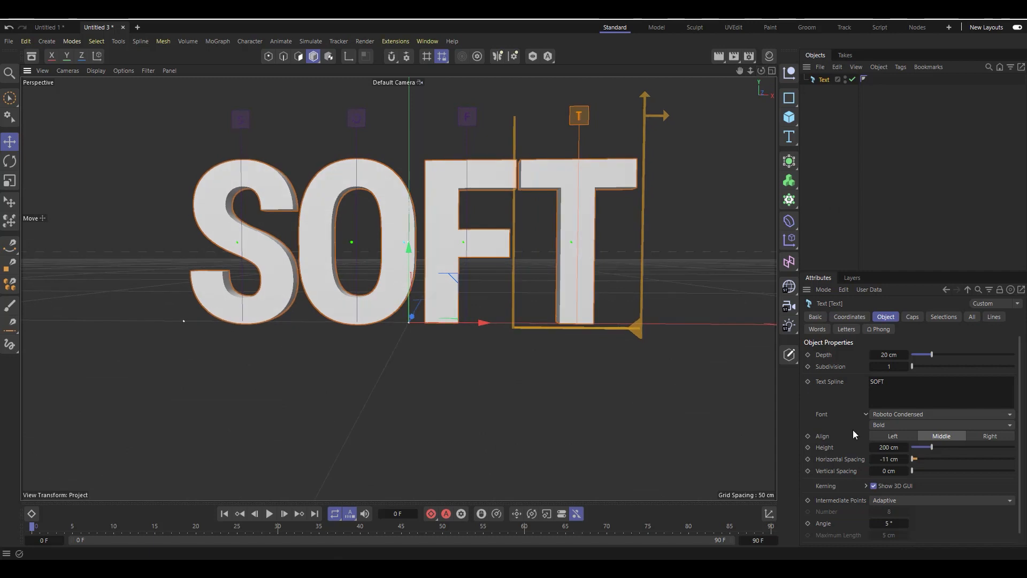
click(874, 487)
key(h)
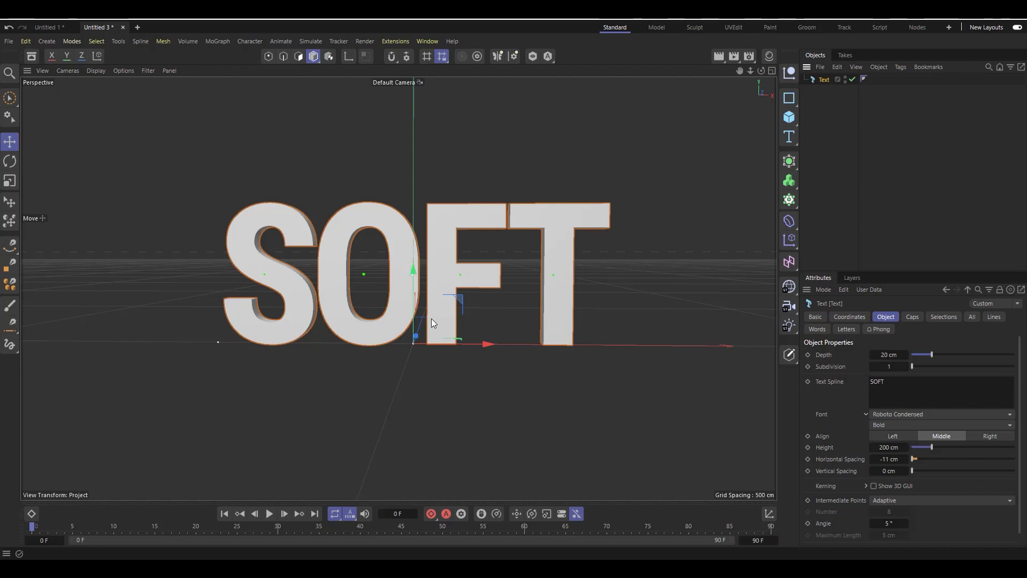
- Change the viewport display to a shaded mode with lines to show the text's mesh edges
scroll(498, 328, up, 1)
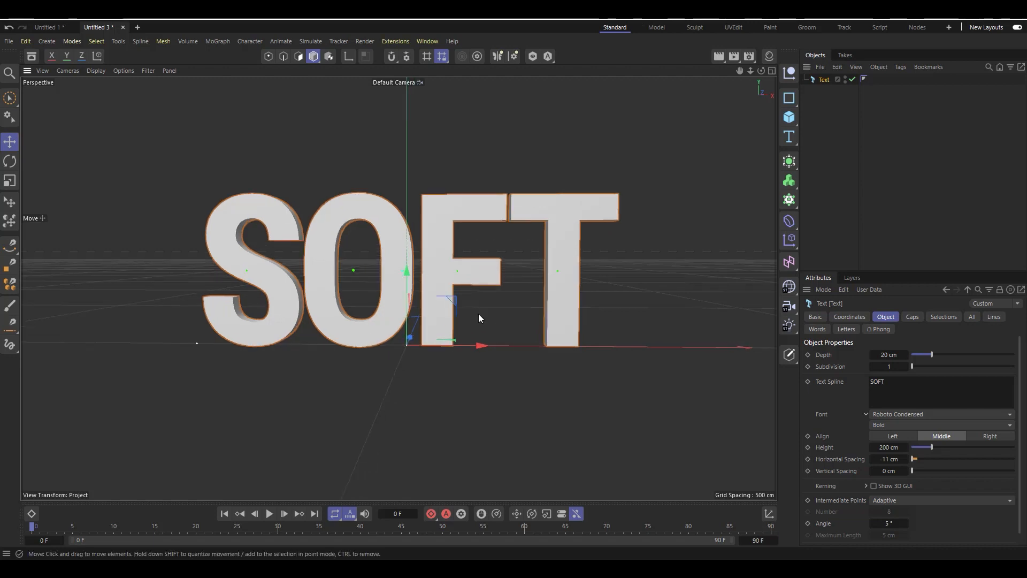
drag(761, 71, 761, 81)
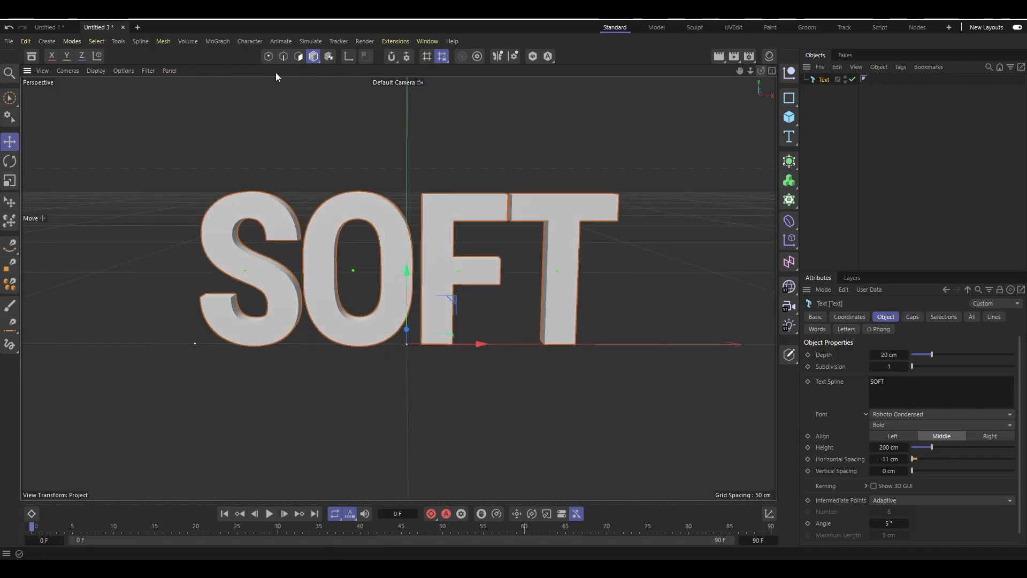
click(93, 75)
click(108, 117)
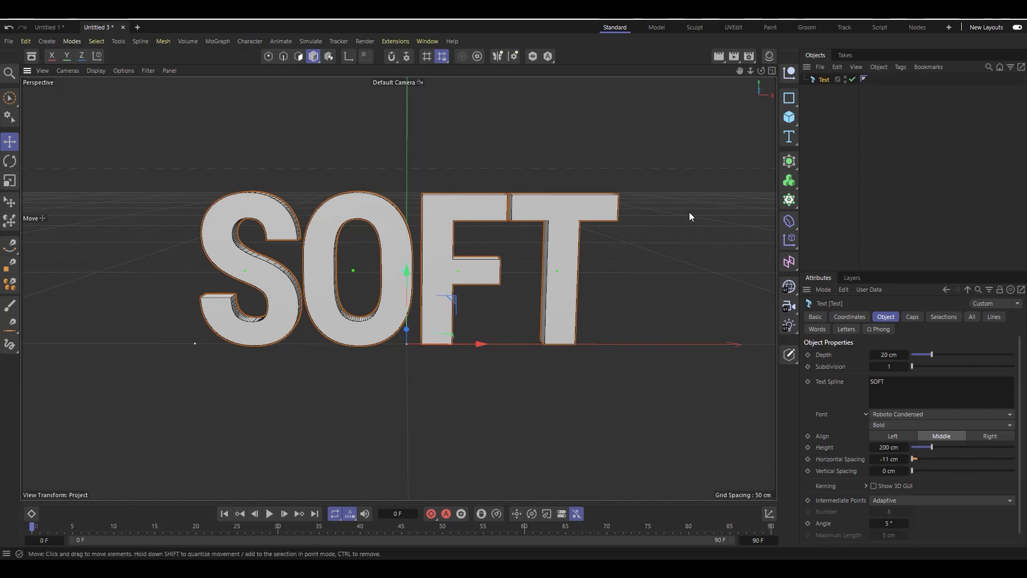
scroll(306, 320, up, 1)
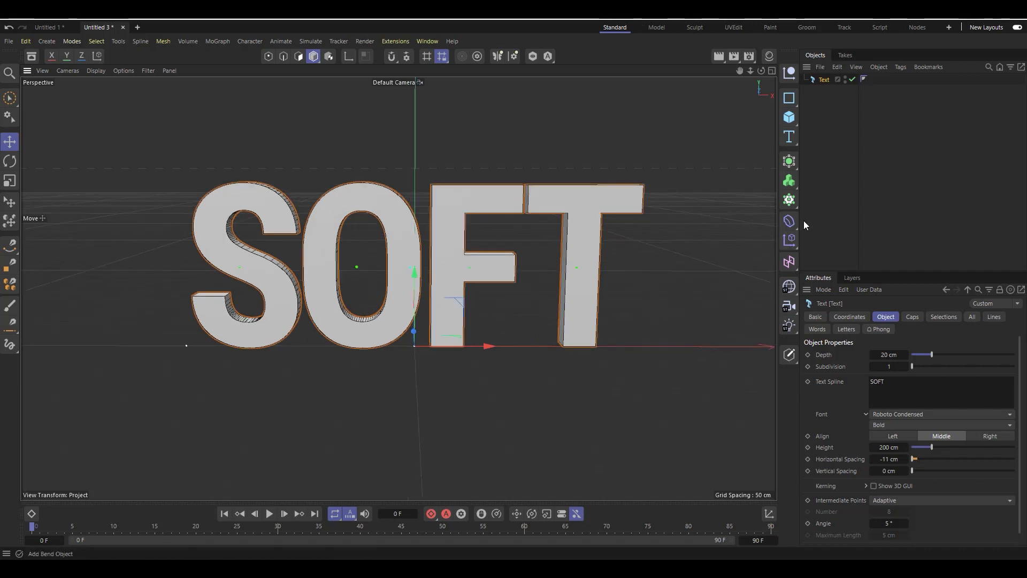
- Add a Remesh generator and make the Text object its child
click(788, 163)
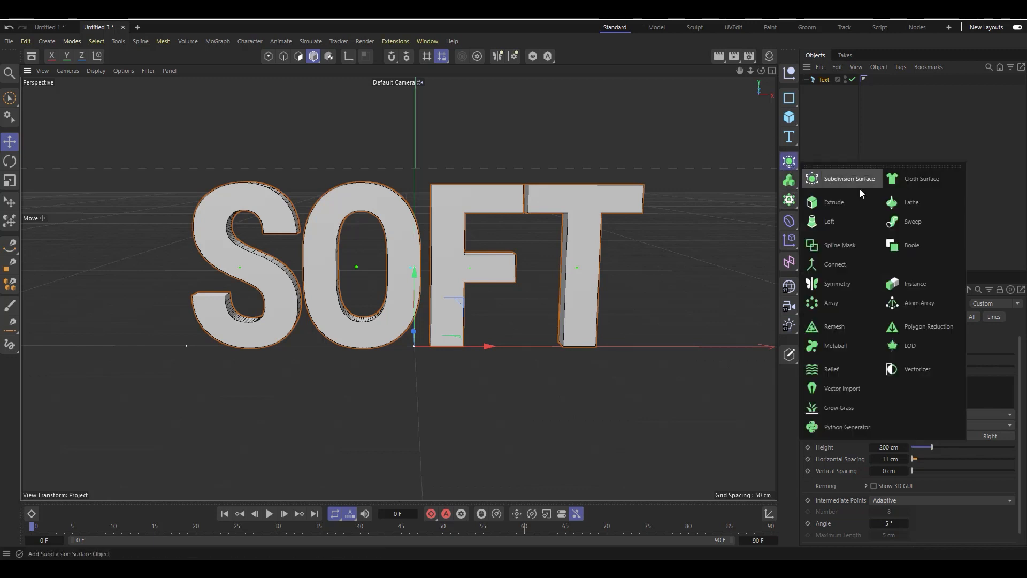
click(834, 328)
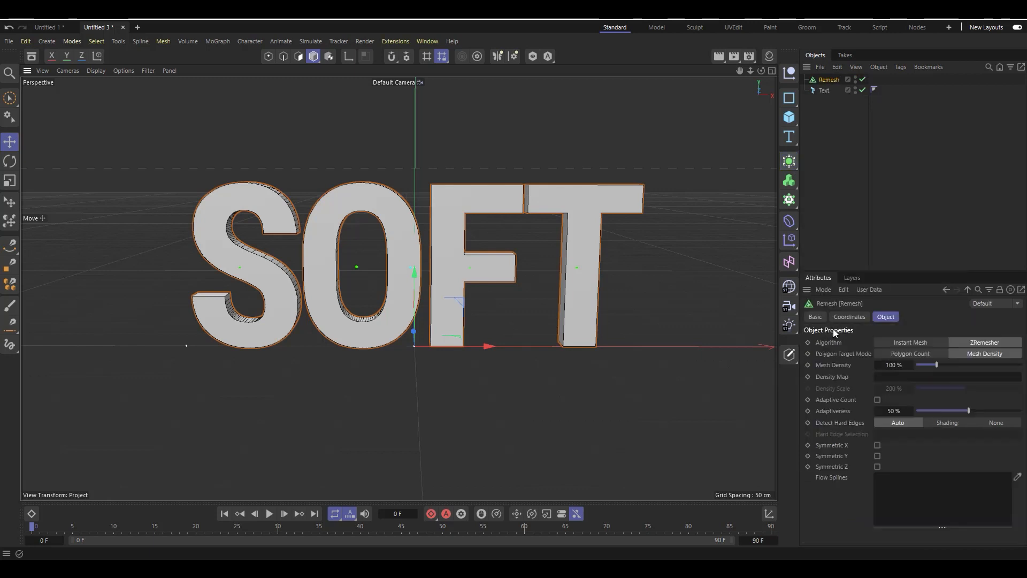
drag(822, 91, 845, 81)
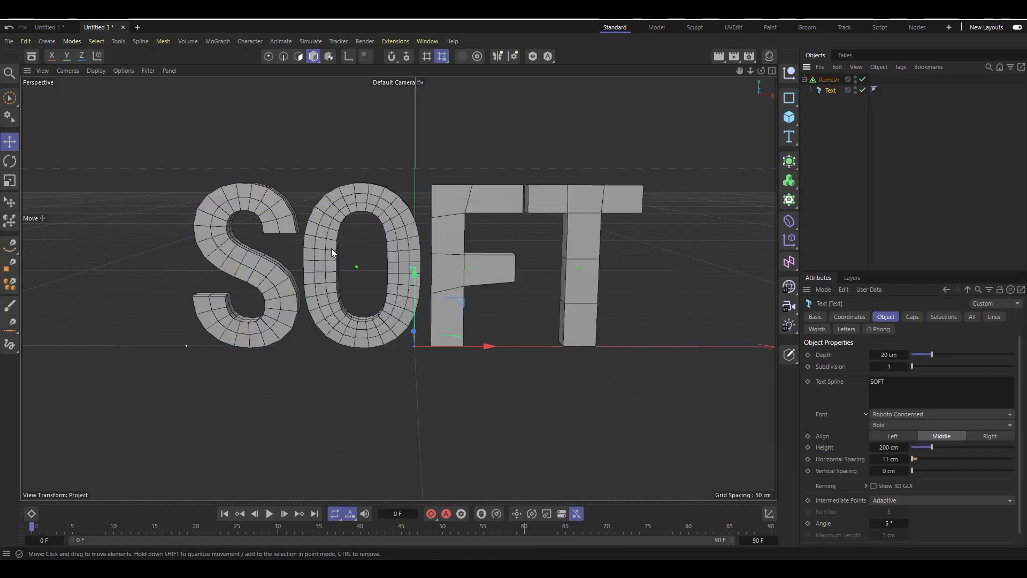
- Set the Remesh generator's polygon target mode to Polygon Count with a count of 210
click(826, 80)
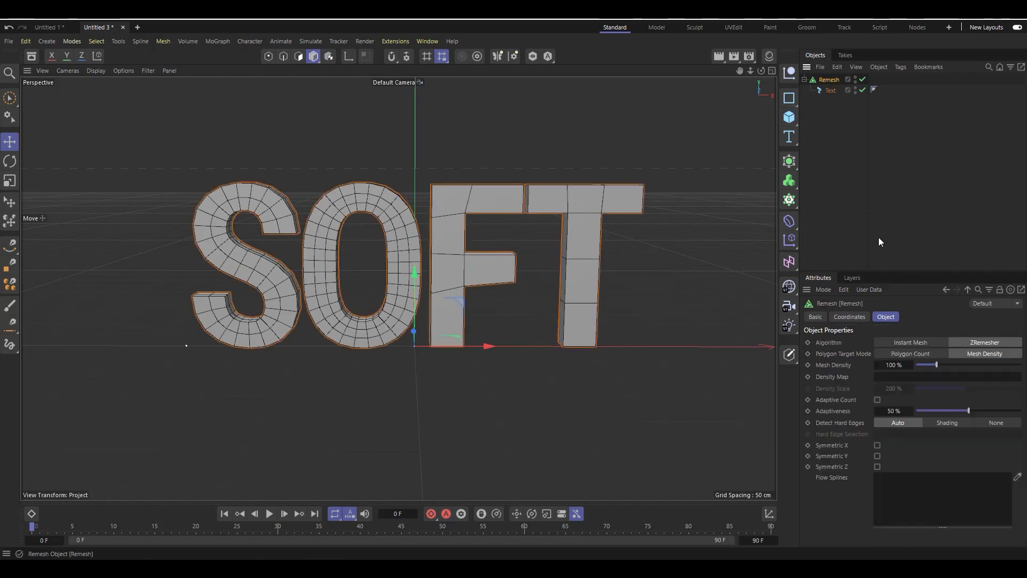
click(915, 355)
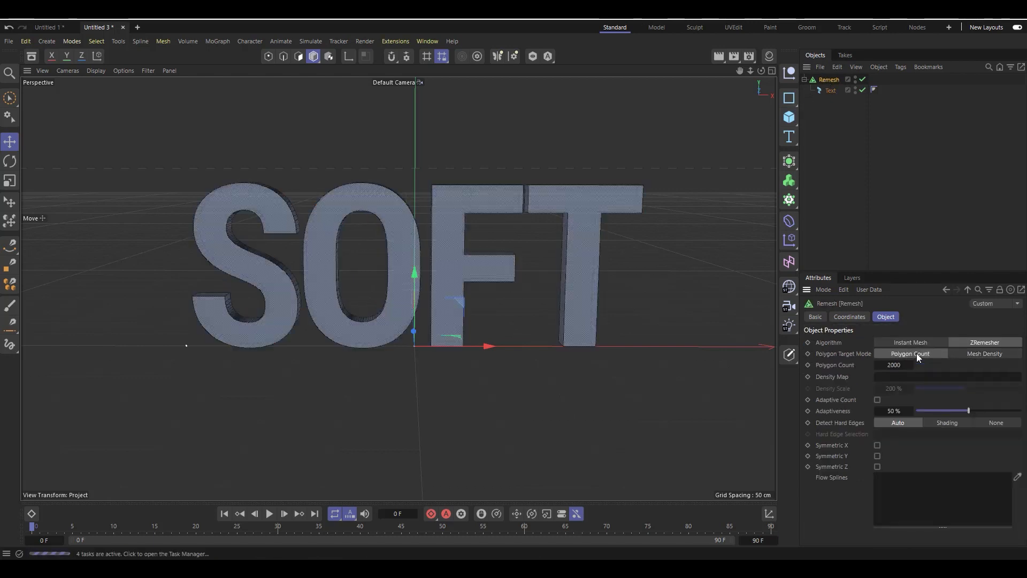
click(895, 366)
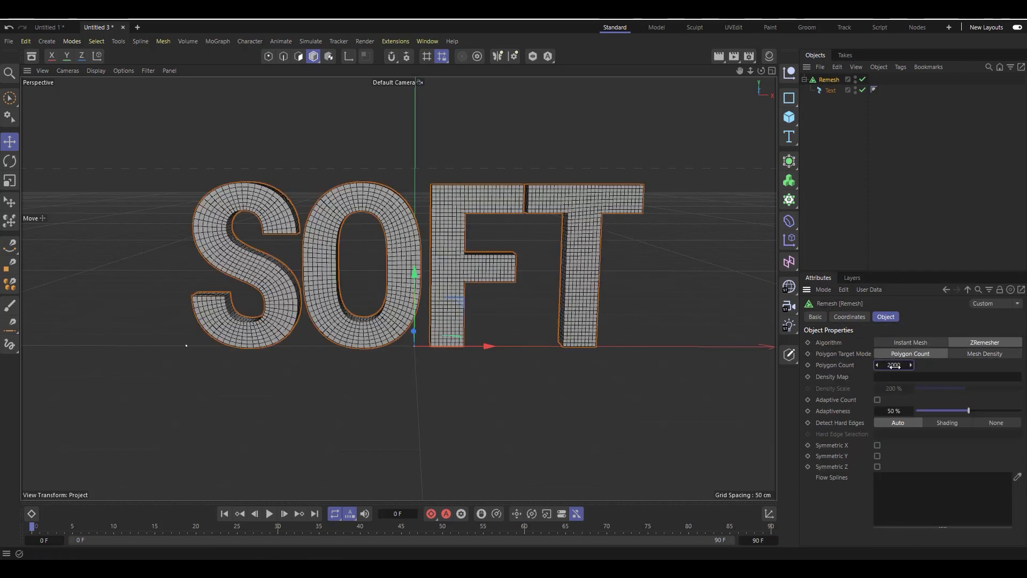
key(BackSpace)
text(210)
key(Return)
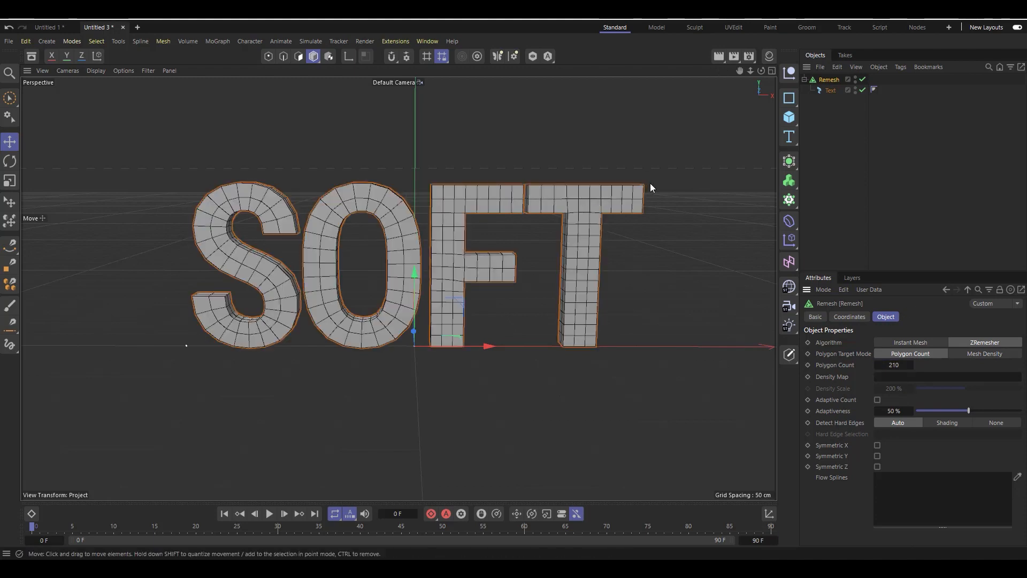
mouse_move(761, 71)
mouse_down()
mouse_move(748, 24)
mouse_move(741, 43)
mouse_move(755, 80)
mouse_up()
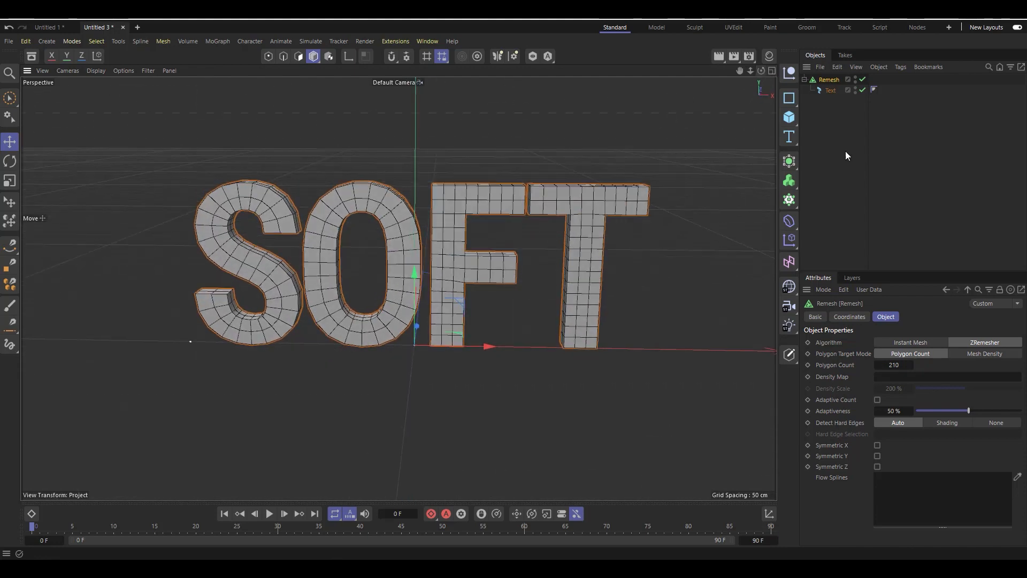
- Disable the Remesh generator and set the Text object's caps type to Regular Grid
click(863, 79)
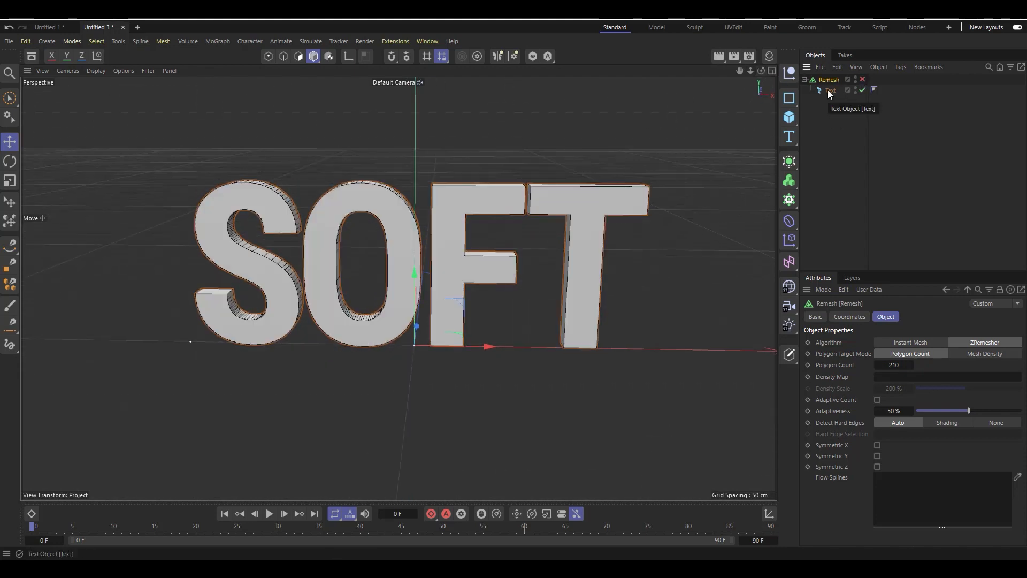
click(827, 90)
click(912, 317)
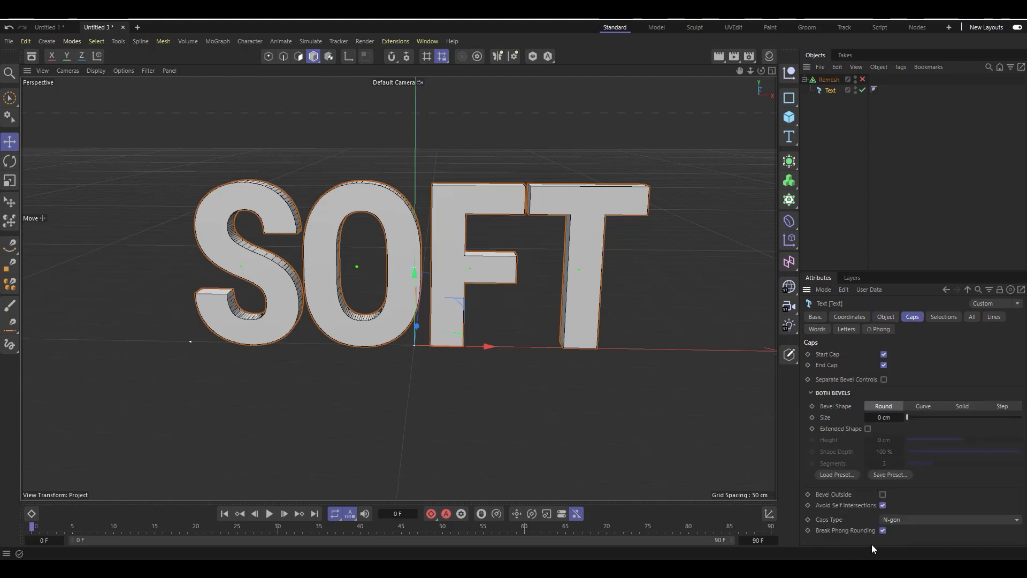
click(929, 520)
click(927, 506)
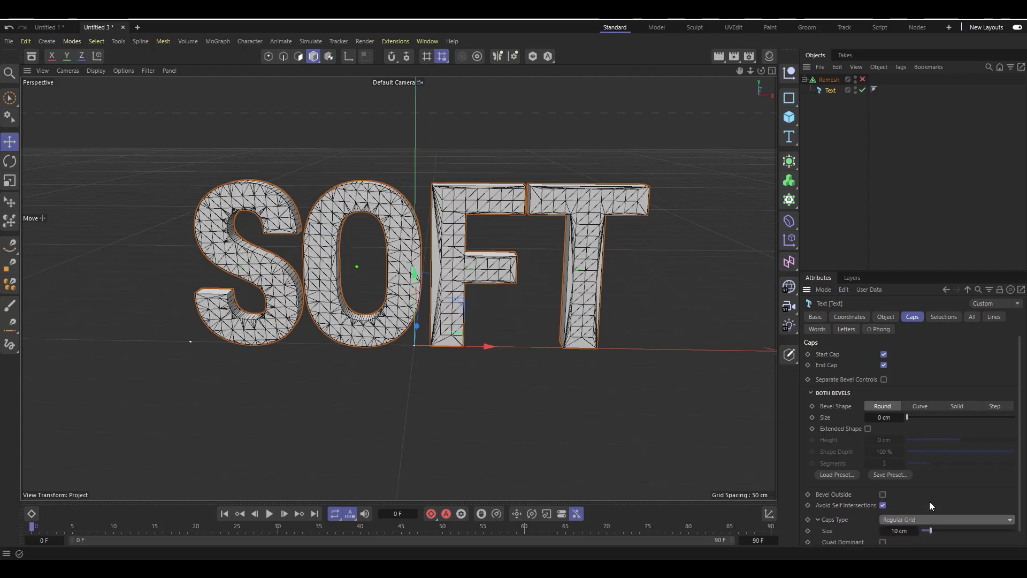
- Set the regular grid size of the text's caps to 15 cm
scroll(853, 529, down, 1)
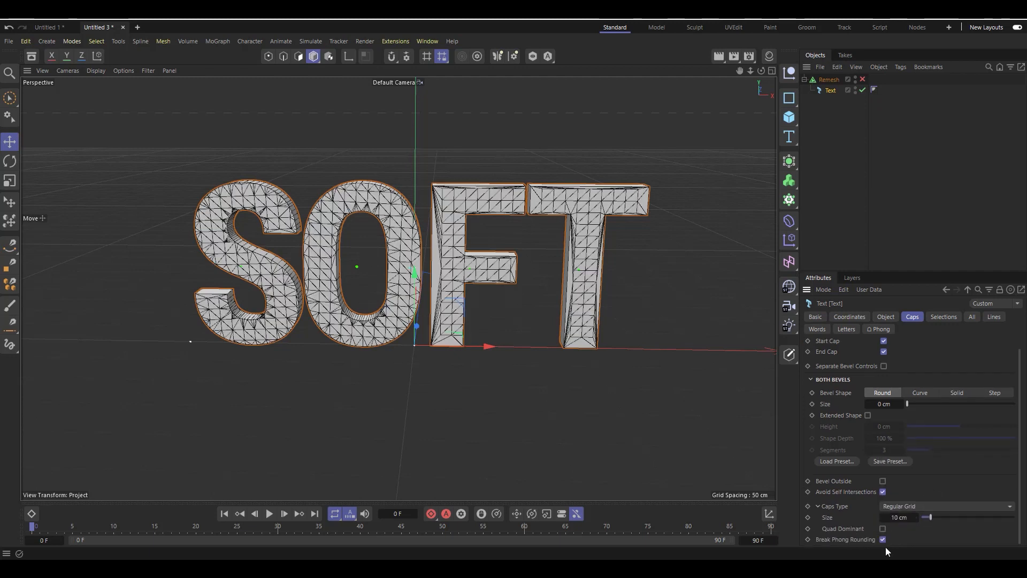
click(901, 518)
key(BackSpace)
text(15)
key(Return)
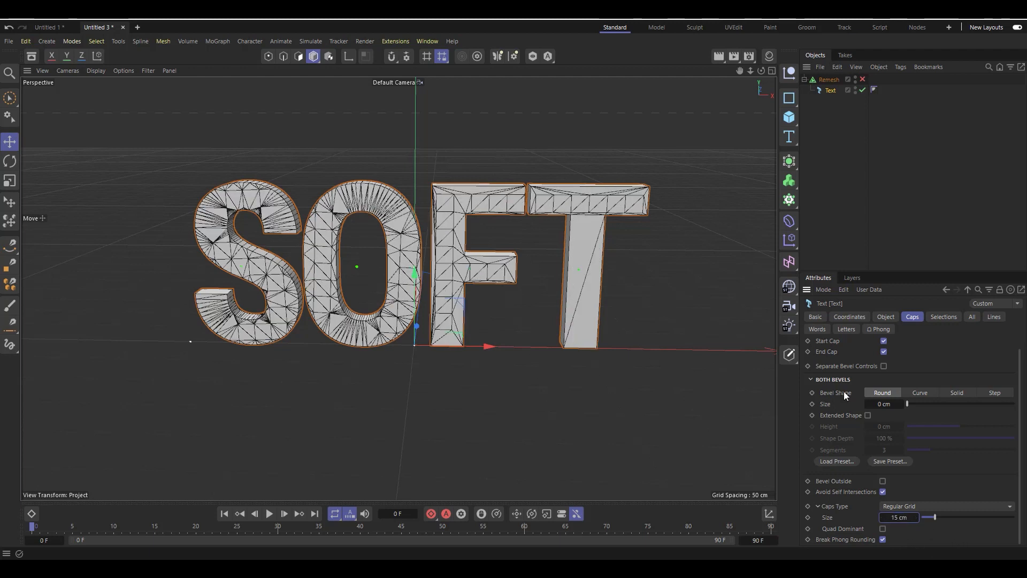
- Make the text's regular grid caps quad dominant and set their grid size to 12 cm
click(888, 317)
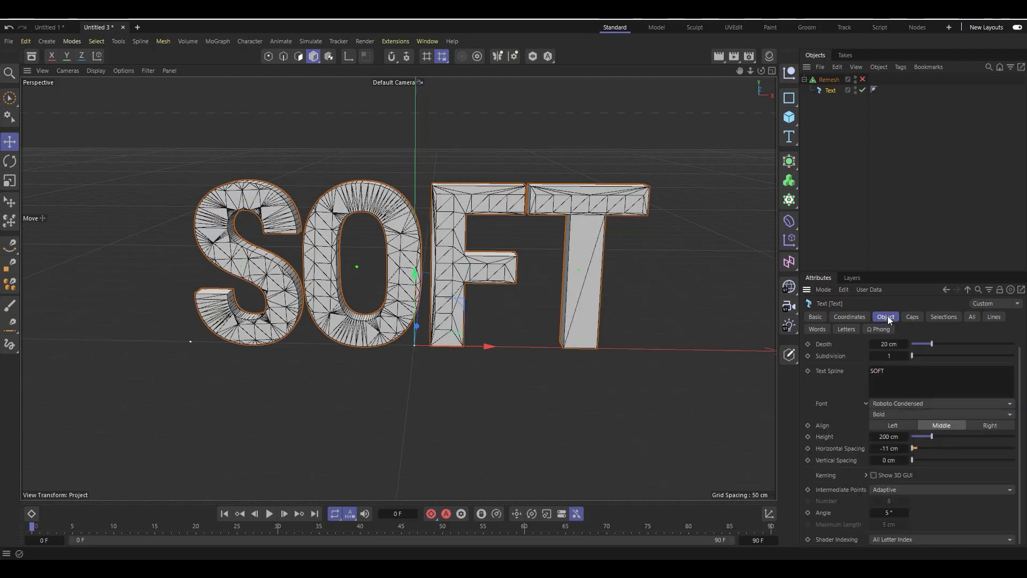
click(912, 317)
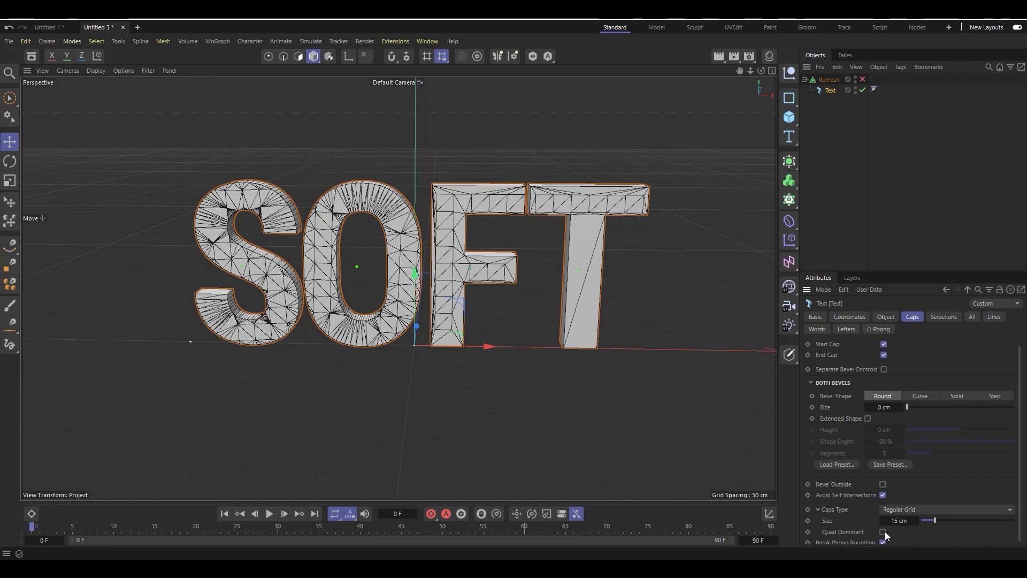
click(883, 532)
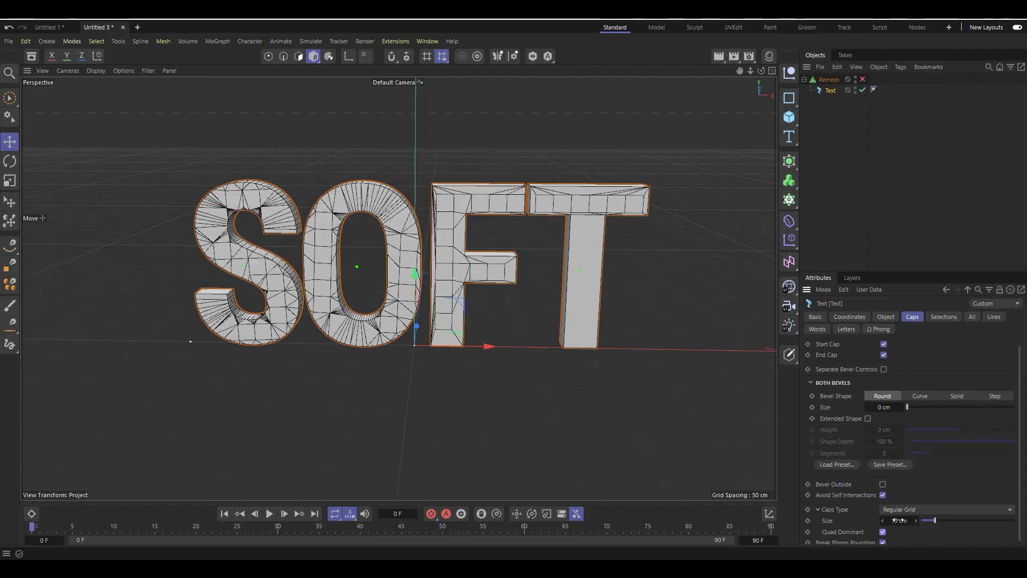
double_click(897, 521)
text(12)
key(Return)
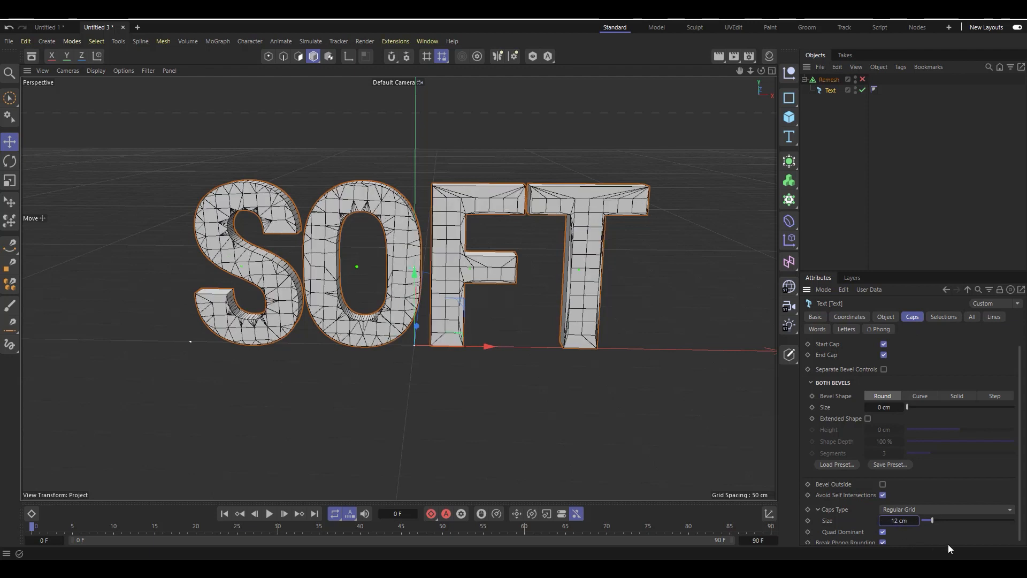
- Set the text's intermediate points to Subdivided with a 20° angle and a maximum length of 20 cm
click(887, 317)
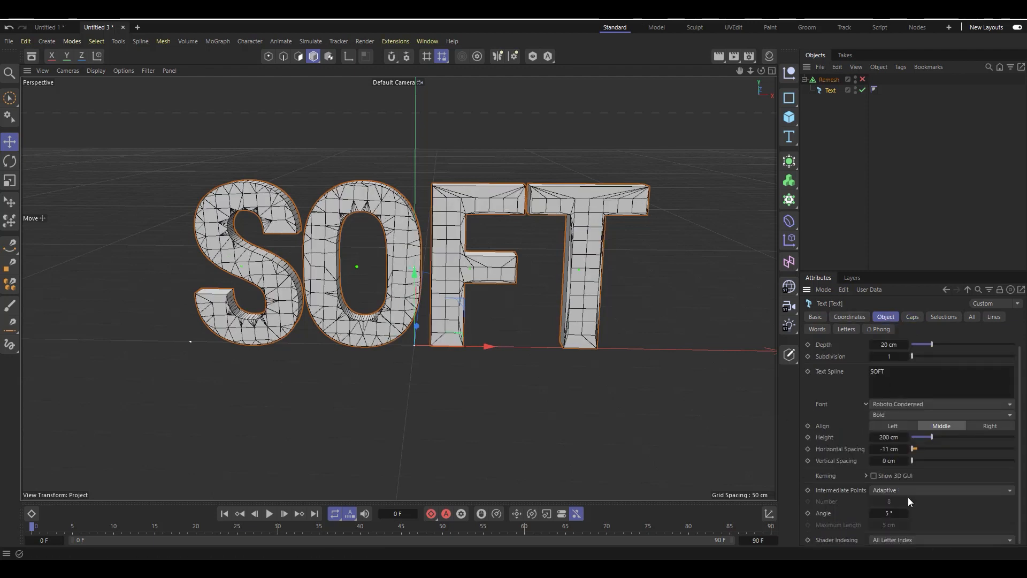
click(891, 491)
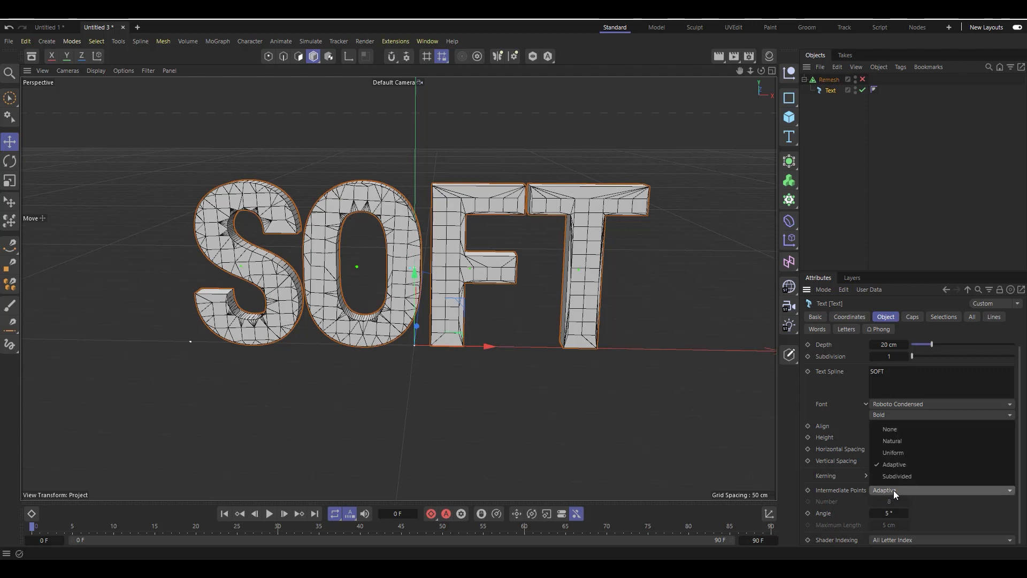
click(910, 478)
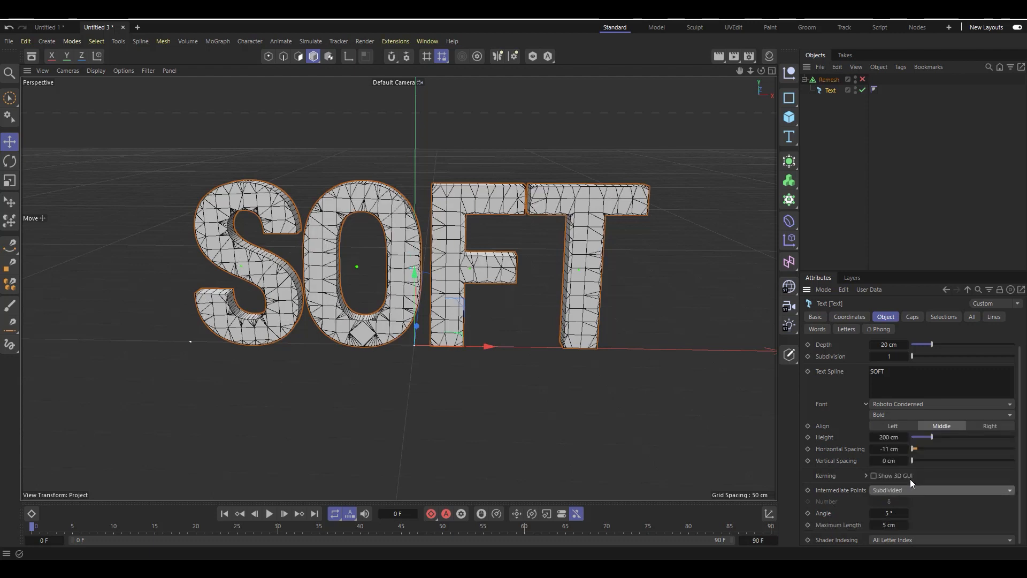
click(890, 514)
text(2)
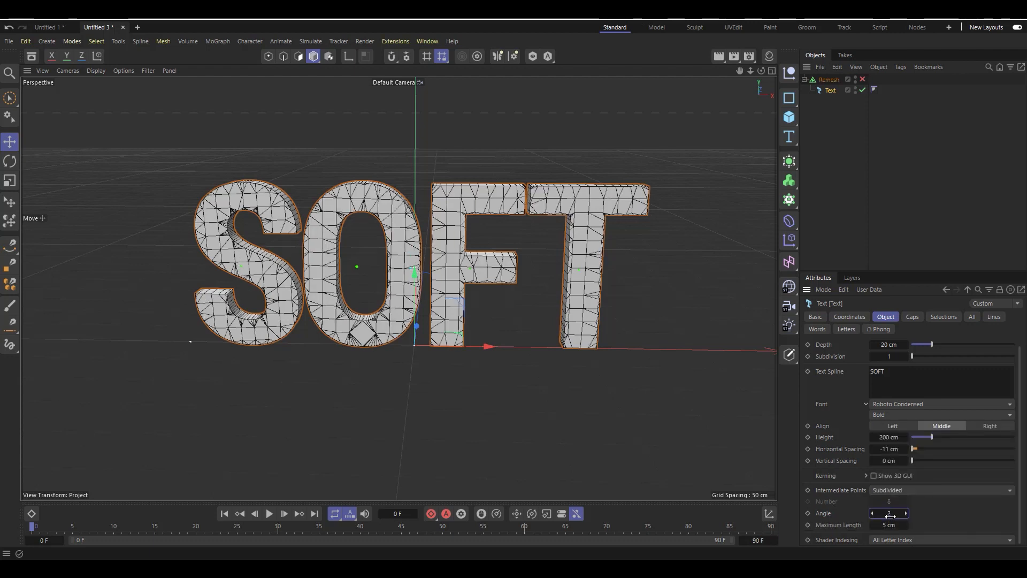
text(0)
click(889, 525)
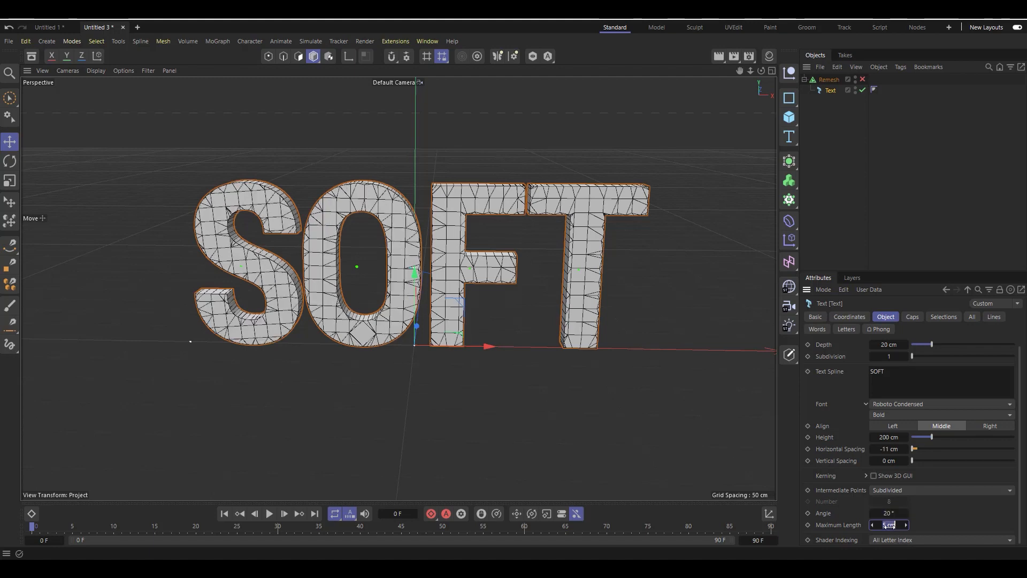
text(20)
key(Return)
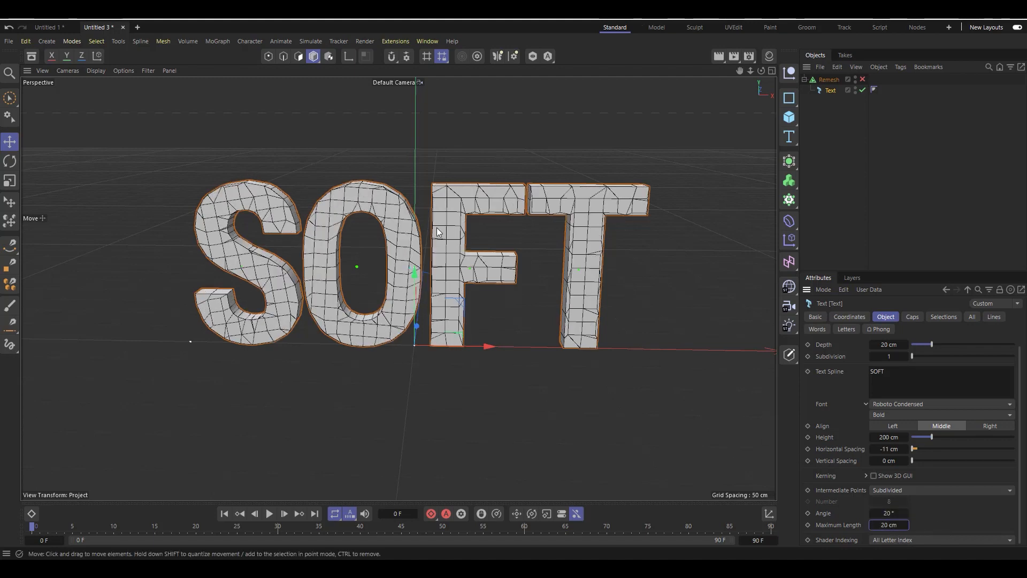
- Set the Text object's depth subdivision to 2
scroll(379, 219, up, 2)
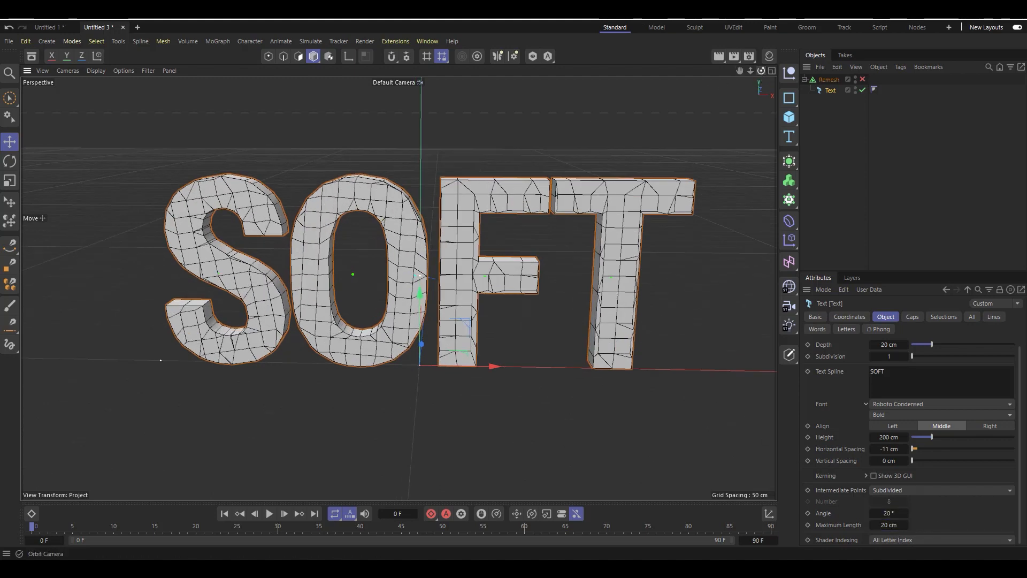
drag(762, 70, 720, 96)
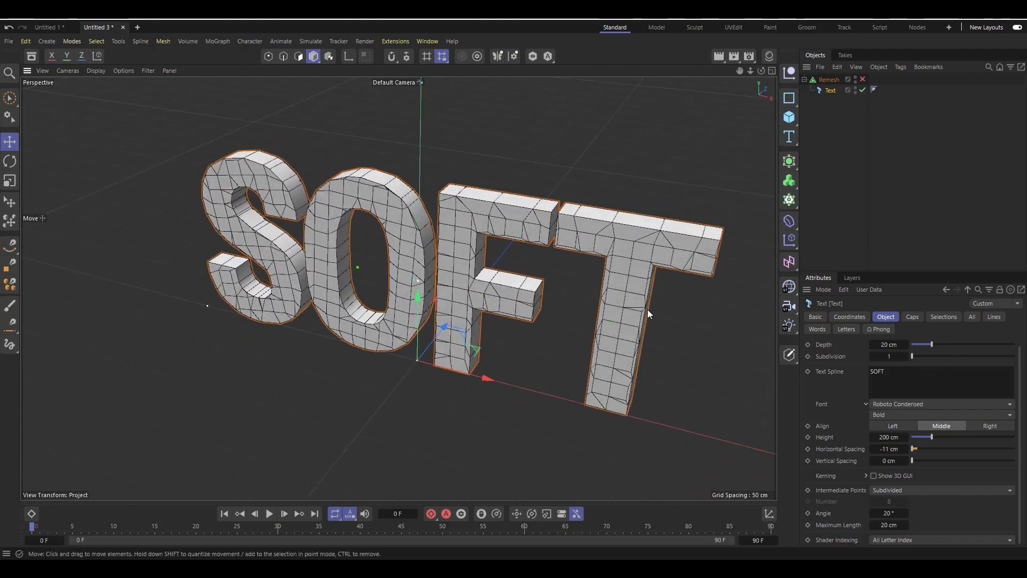
click(905, 357)
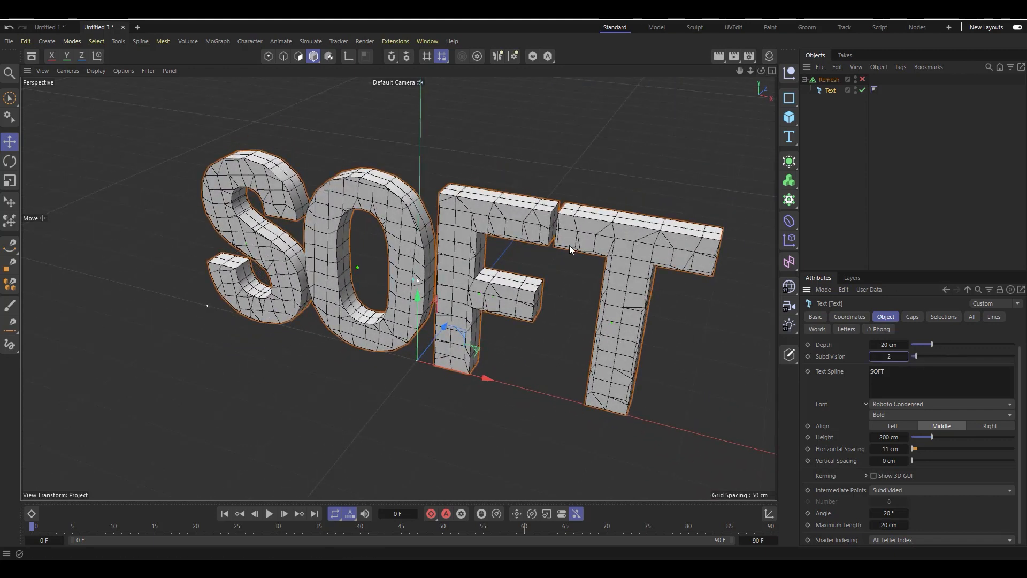
scroll(687, 124, down, 2)
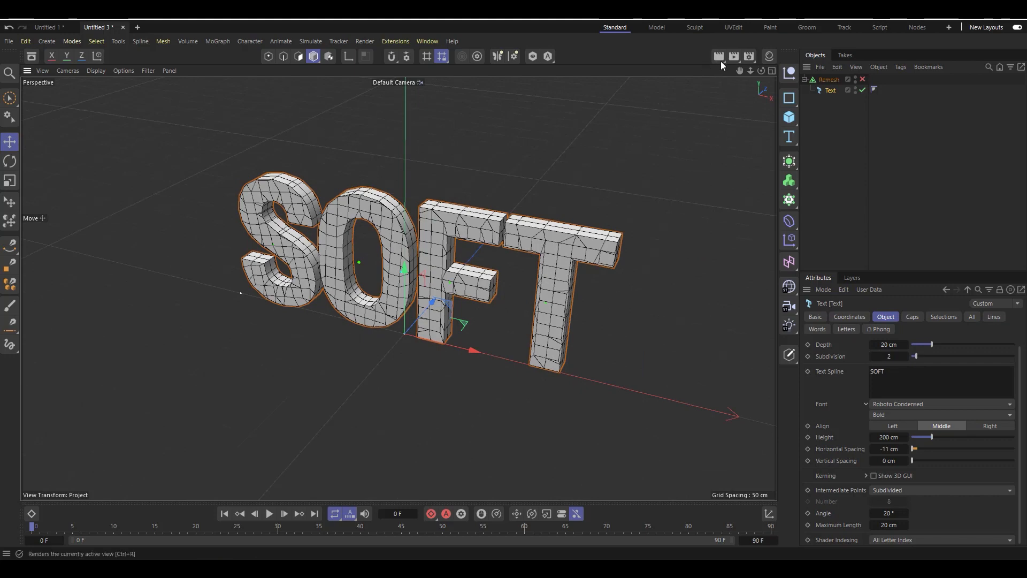
drag(761, 71, 808, 42)
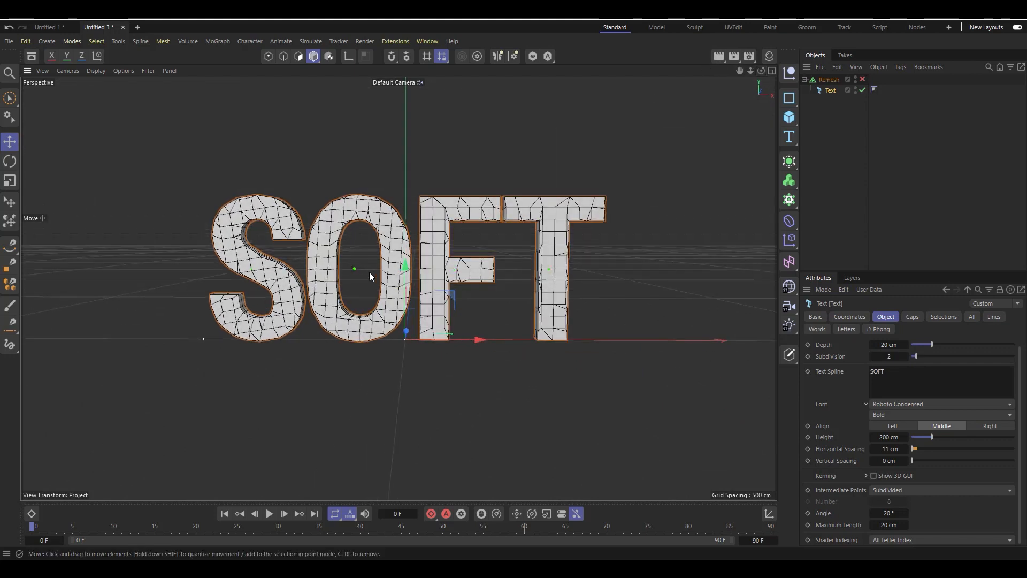
scroll(365, 263, up, 1)
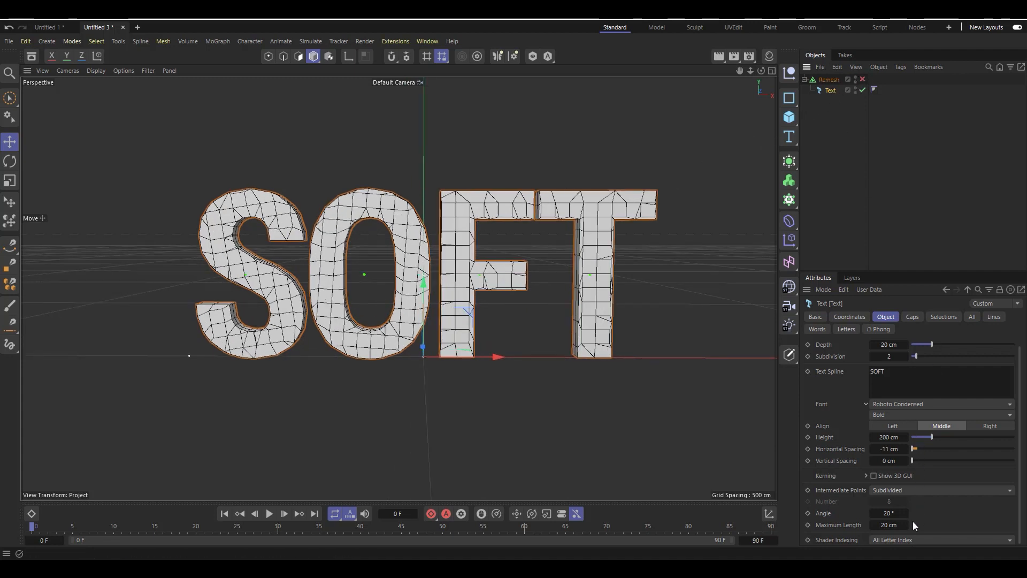
- Reset the text's intermediate point angle and maximum length to their defaults, and set the caps type to N-gon
drag(906, 515, 907, 532)
click(913, 317)
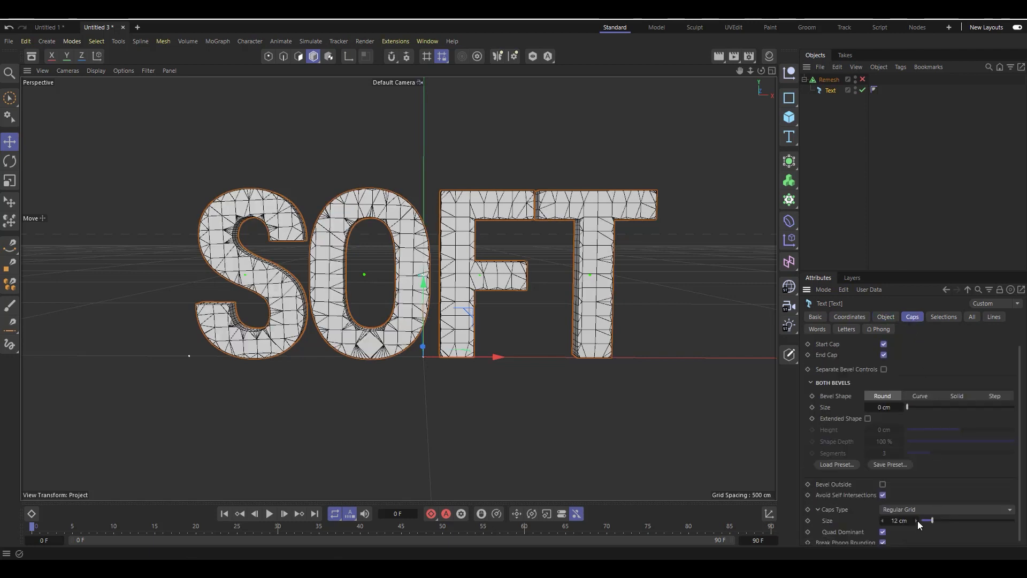
click(926, 511)
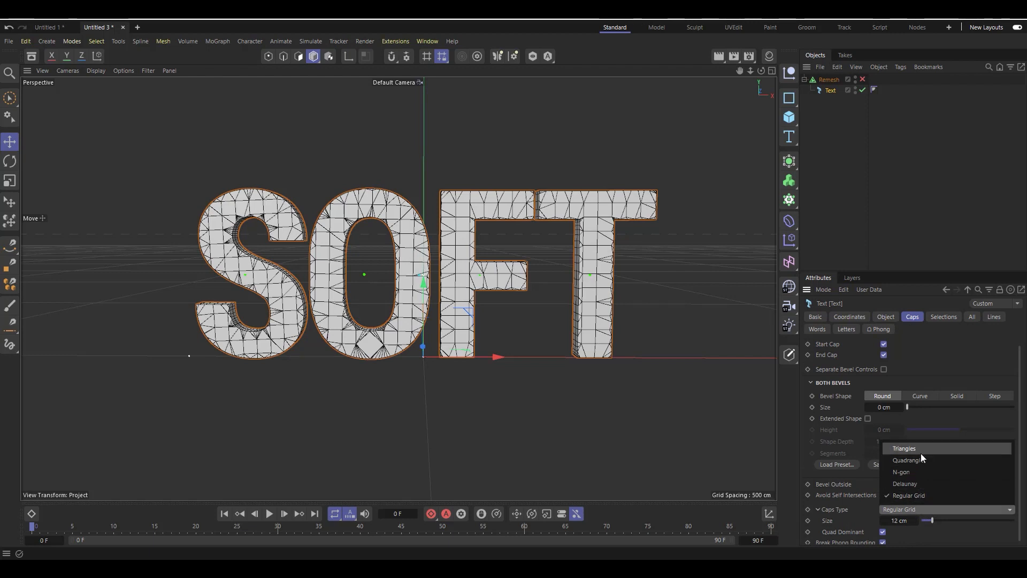
click(920, 471)
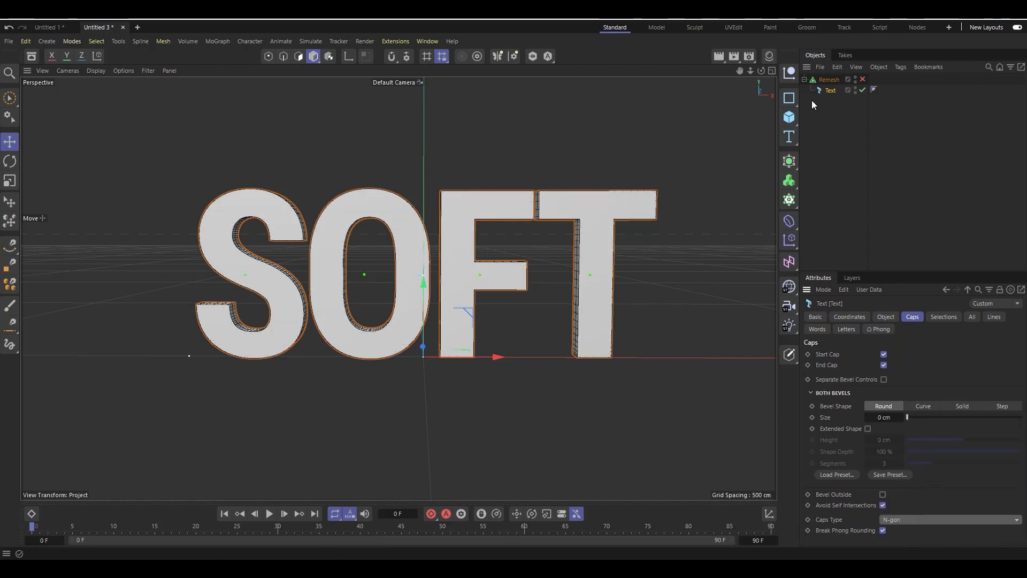
- Re-enable the Remesh generator on the SOFT text and check the letters' topology
click(863, 79)
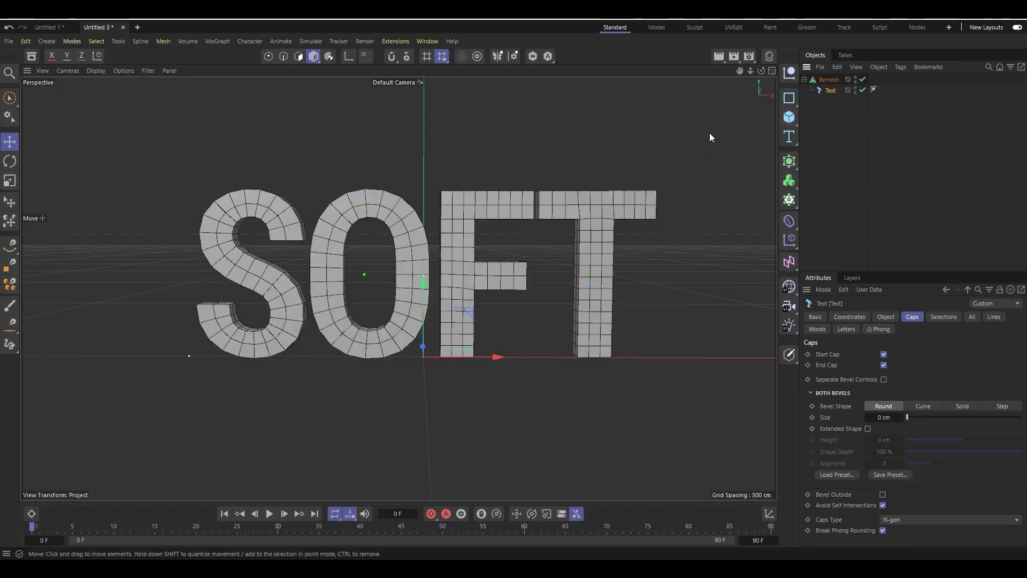
mouse_move(763, 72)
mouse_down()
mouse_move(691, 101)
mouse_move(757, 72)
mouse_up()
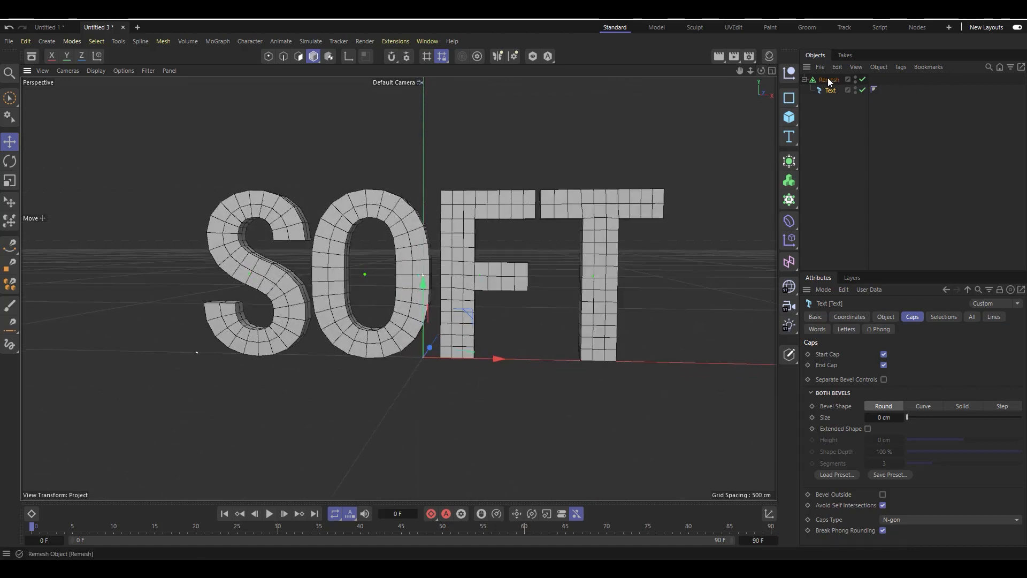
- Add a Subdivision Surface generator and make the Remesh generator its child
click(805, 79)
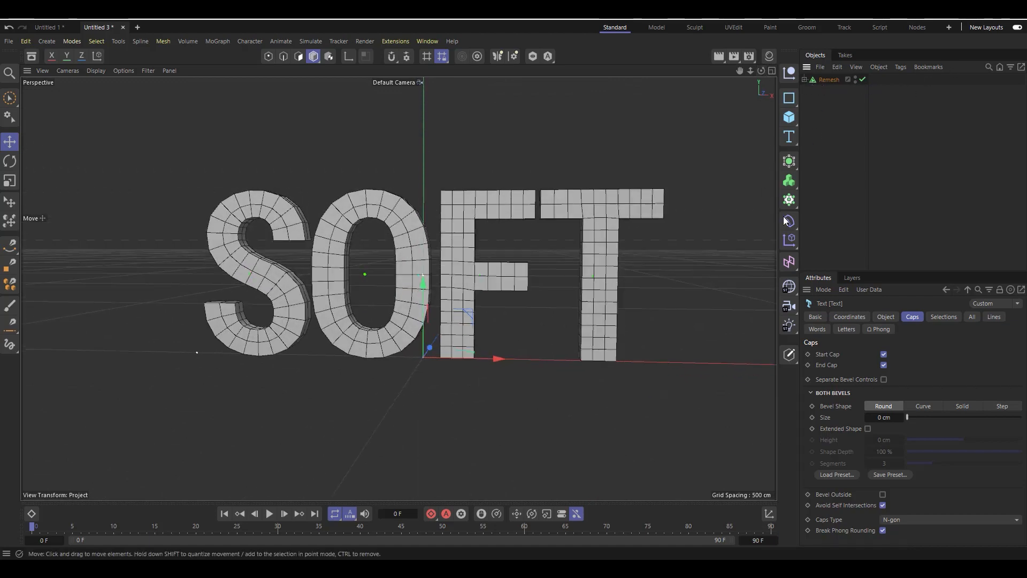
click(790, 161)
click(851, 179)
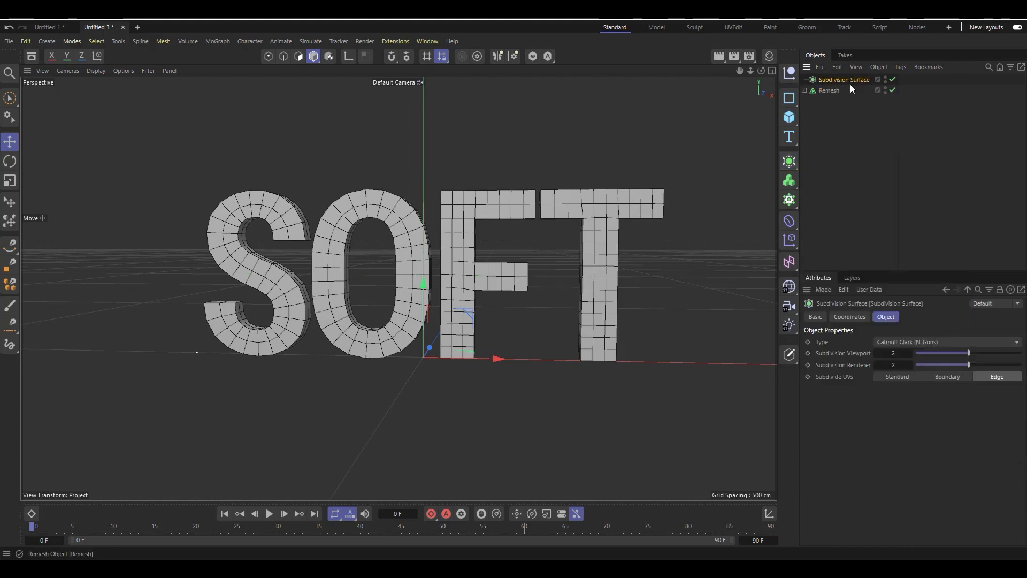
drag(823, 92, 836, 80)
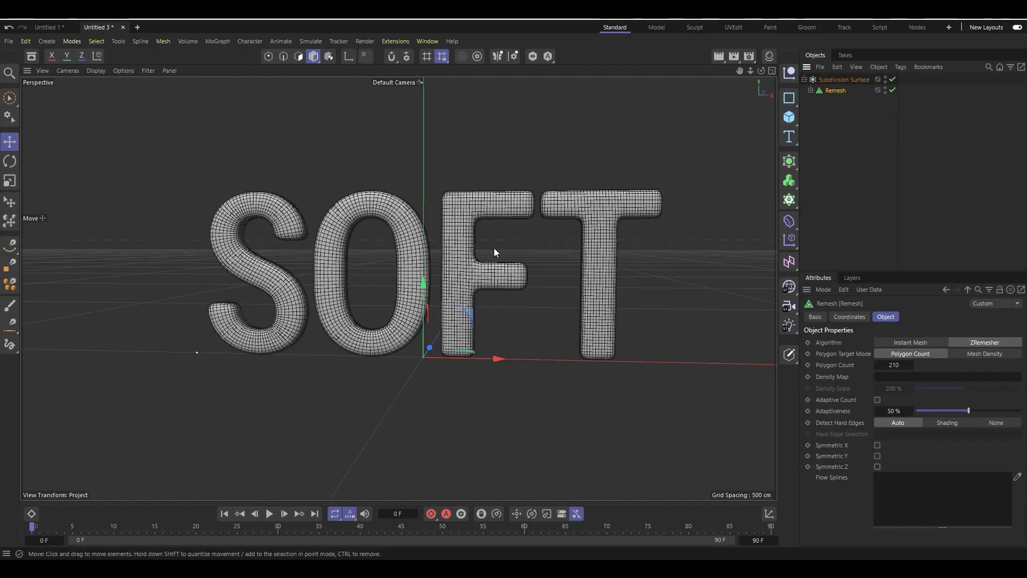
scroll(426, 291, up, 3)
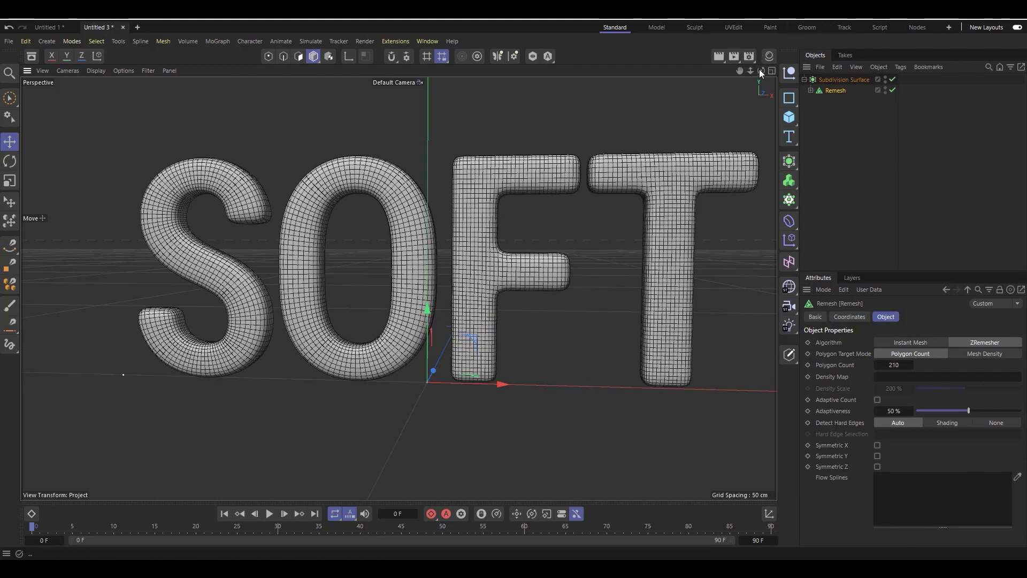
drag(741, 70, 714, 94)
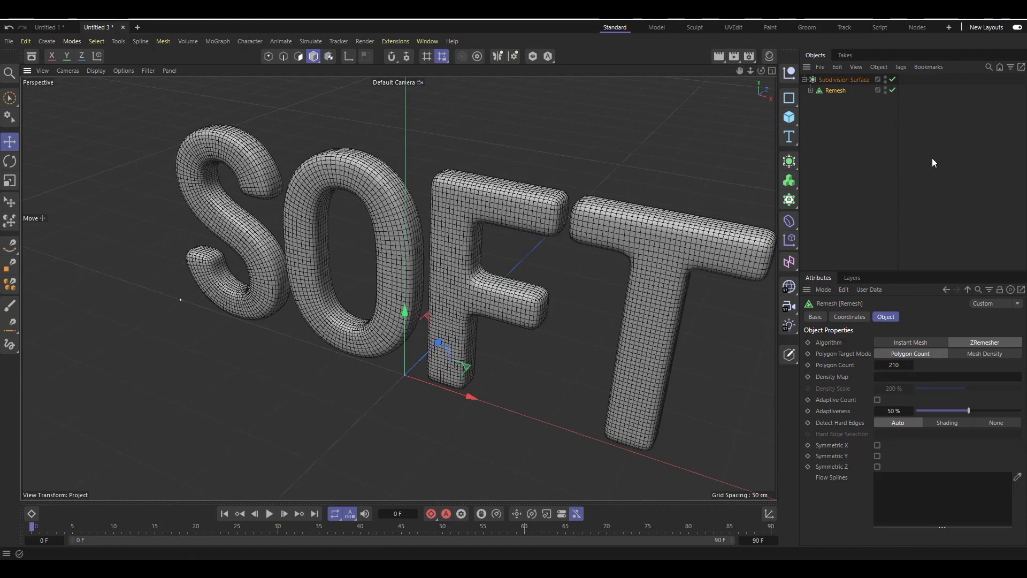
- Set both the viewport and renderer subdivision levels of the Subdivision Surface to 1
click(849, 79)
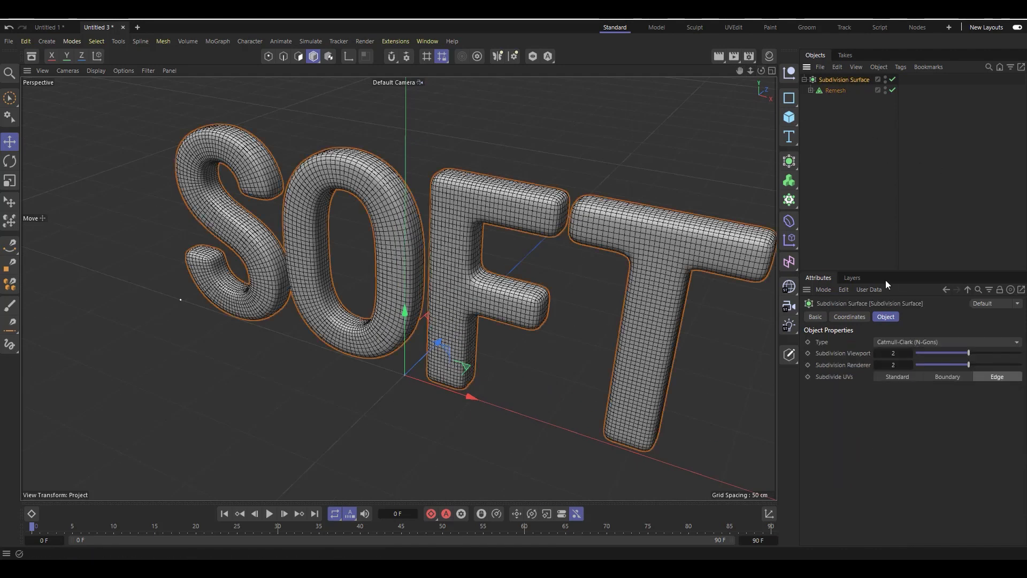
click(877, 354)
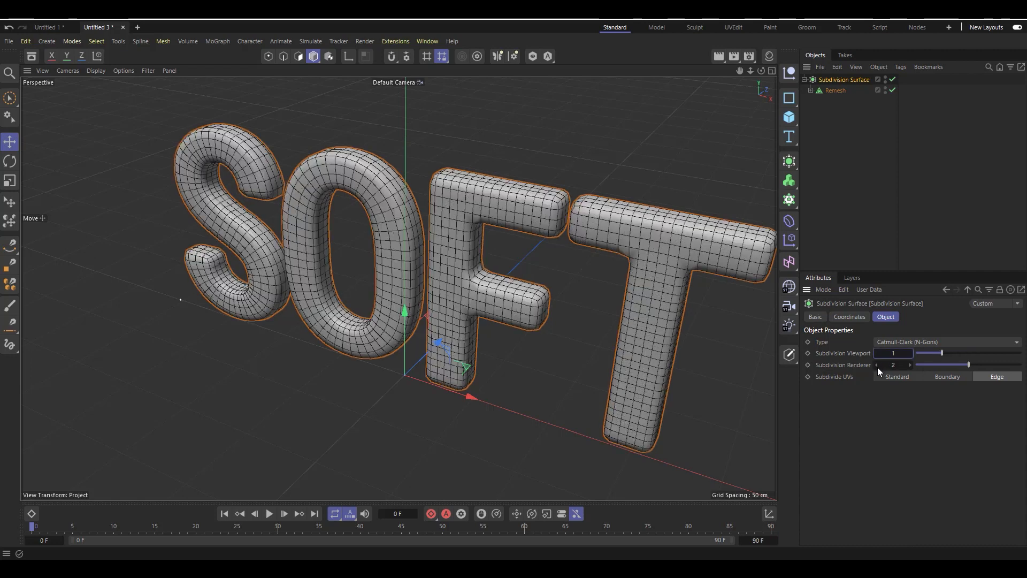
click(878, 365)
click(804, 79)
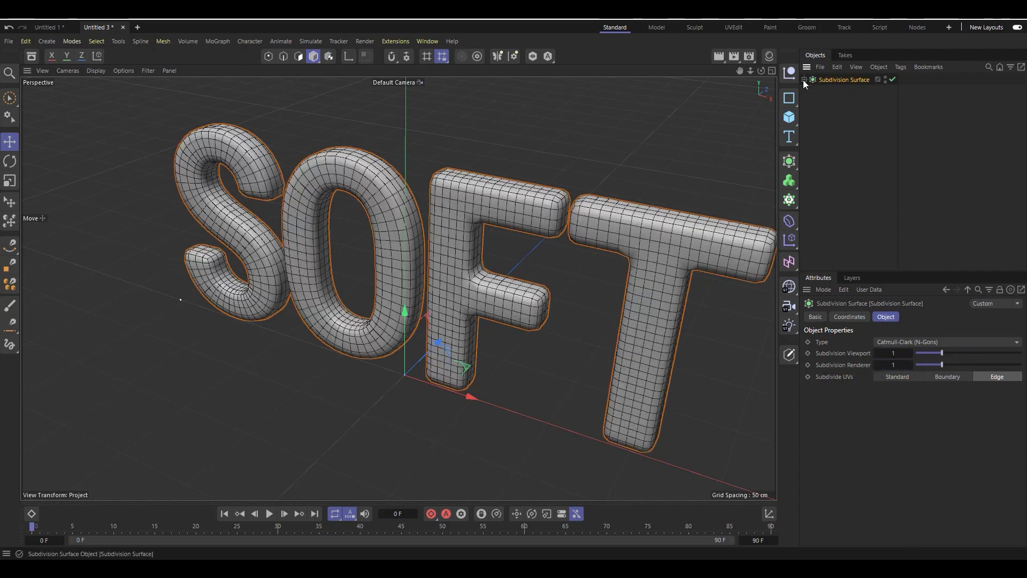
scroll(275, 209, down, 3)
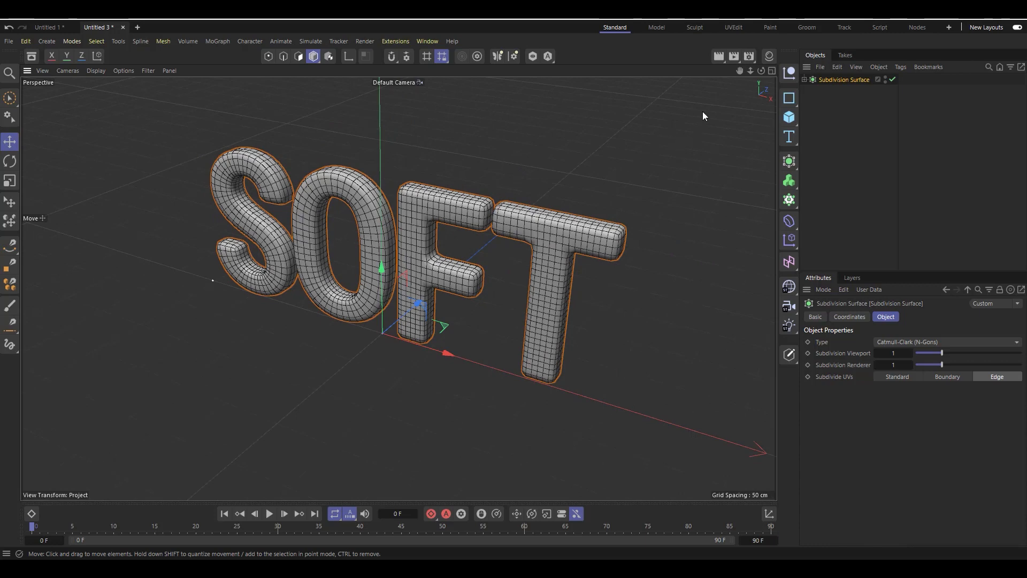
drag(762, 69, 779, 57)
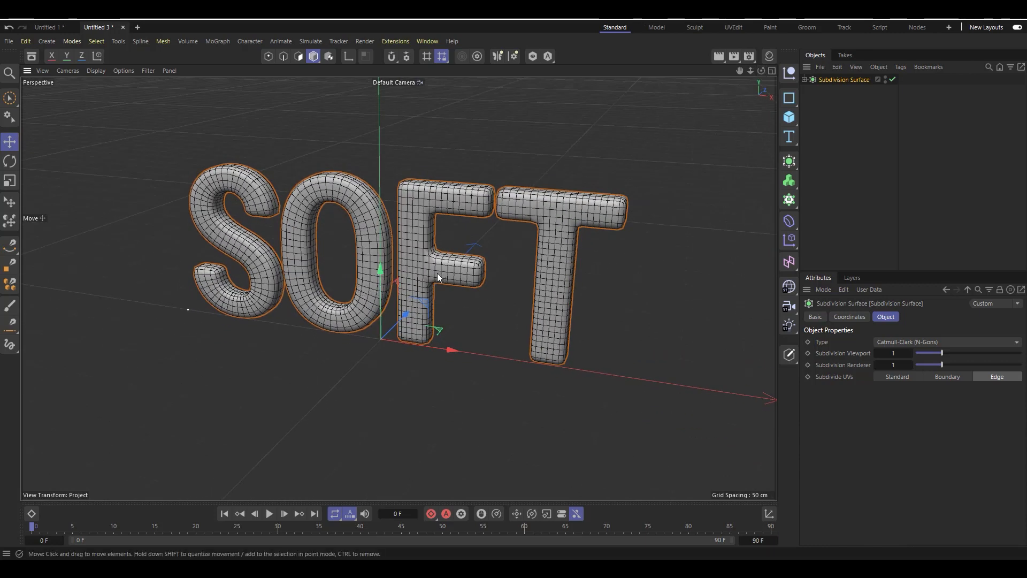
scroll(435, 294, up, 1)
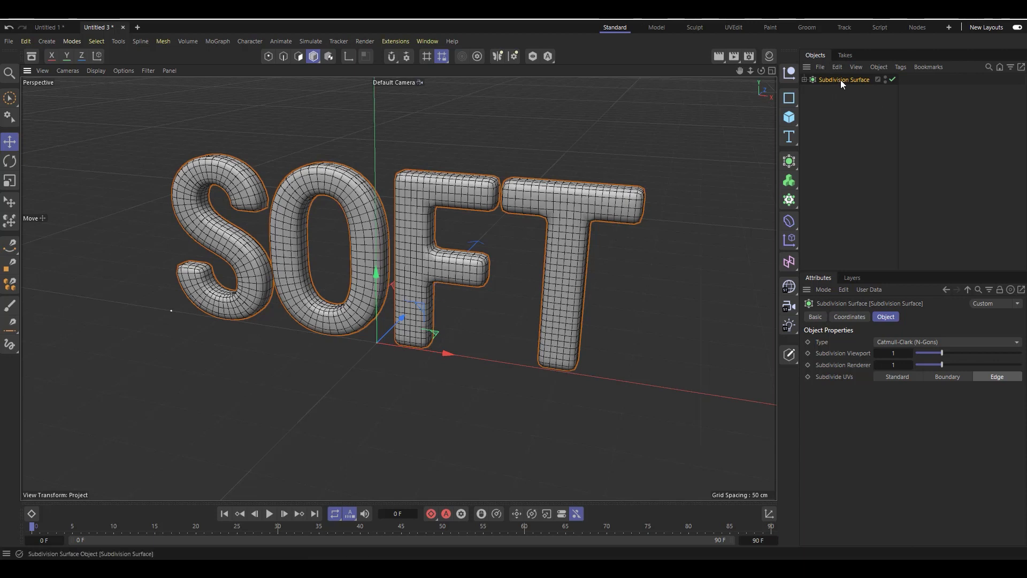
- Duplicate the Subdivision Surface hierarchy as a backup and hide the original in both the viewport and the renderer
ctrl+drag(844, 81, 846, 110)
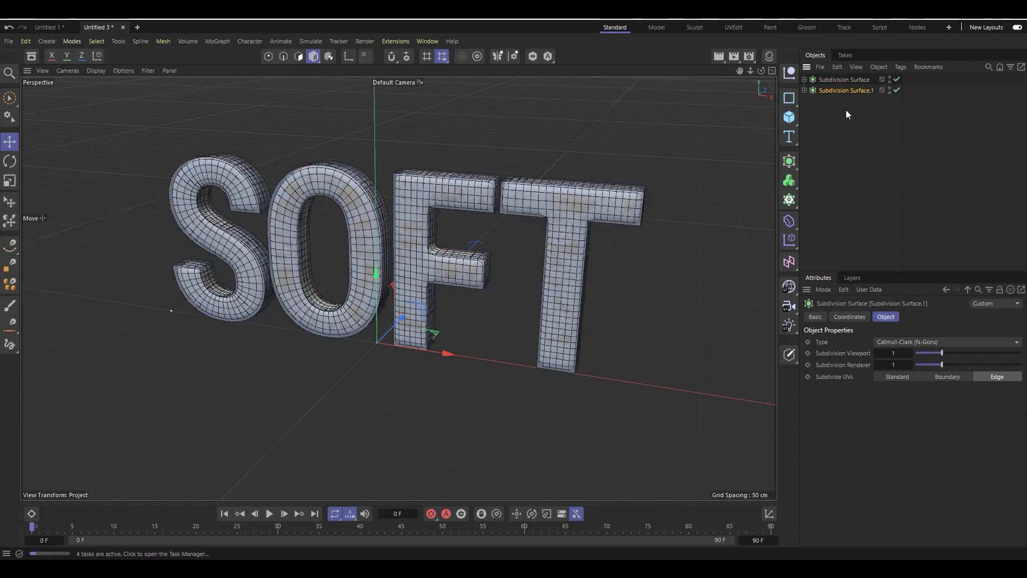
click(889, 77)
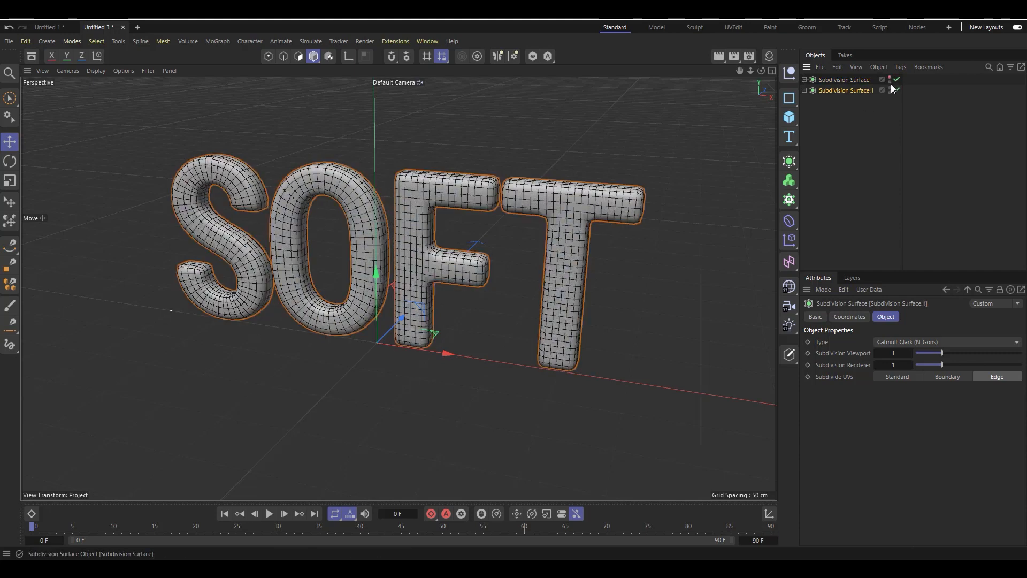
click(890, 82)
- Convert the duplicated Subdivision Surface into editable geometry
click(792, 361)
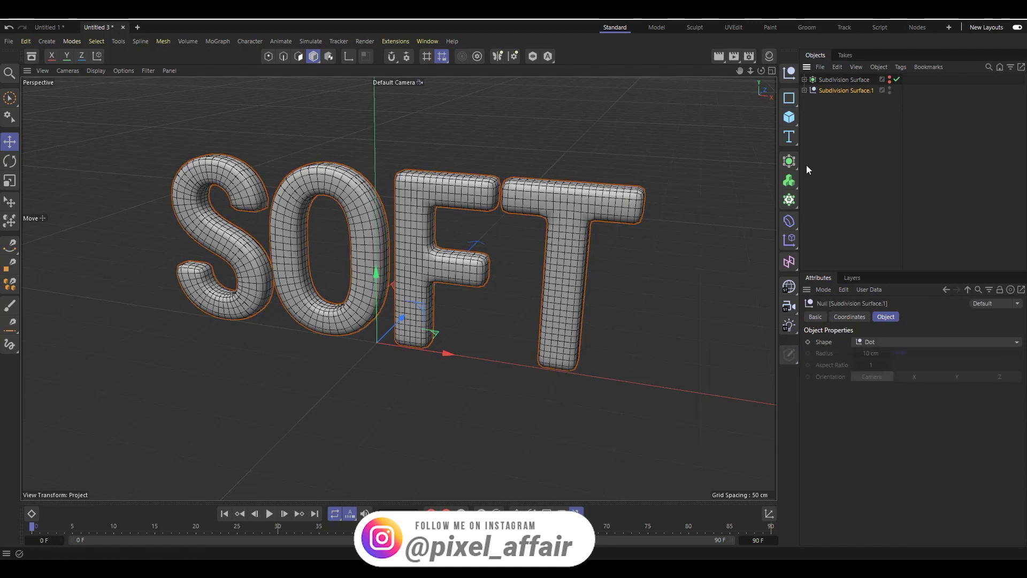
- Move the four letter meshes out of the converted Subdivision Surface.1 null and delete the empty null
click(805, 90)
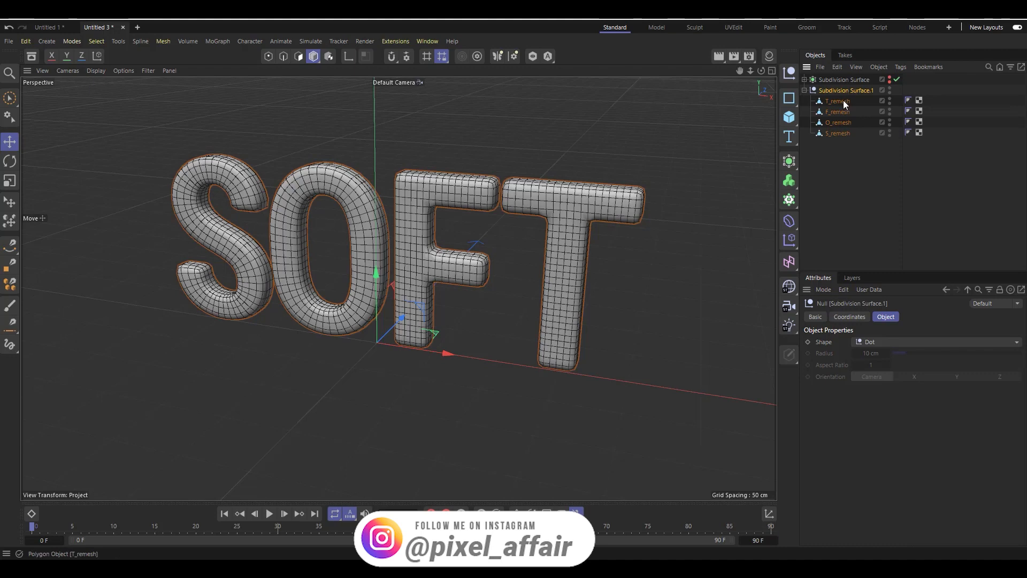
drag(856, 170, 845, 138)
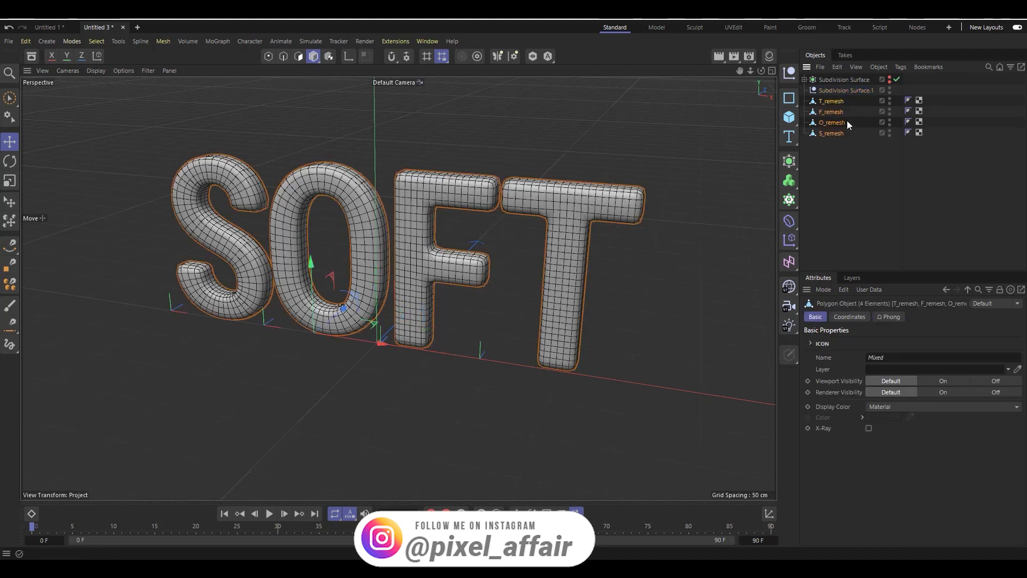
click(853, 90)
key(Delete)
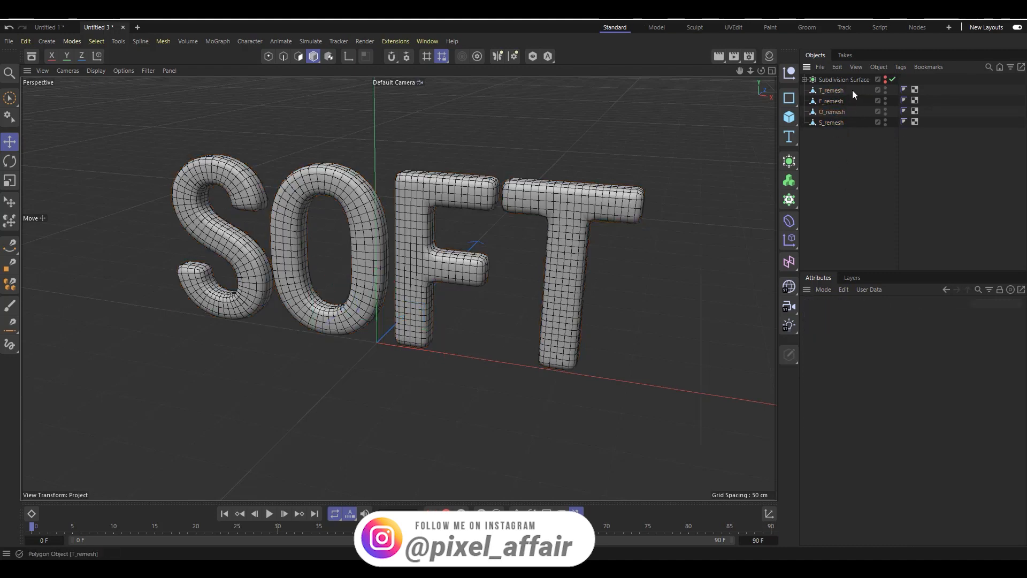
- In the front view, move the F and T letters together beneath S and O to form a two-row stack
drag(761, 71, 782, 58)
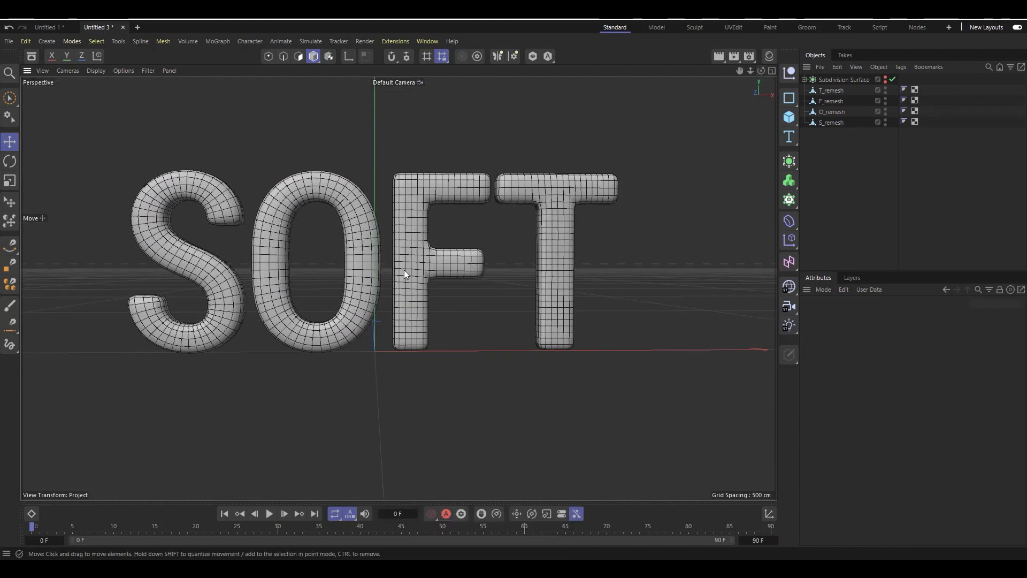
click(838, 101)
ctrl+click(830, 91)
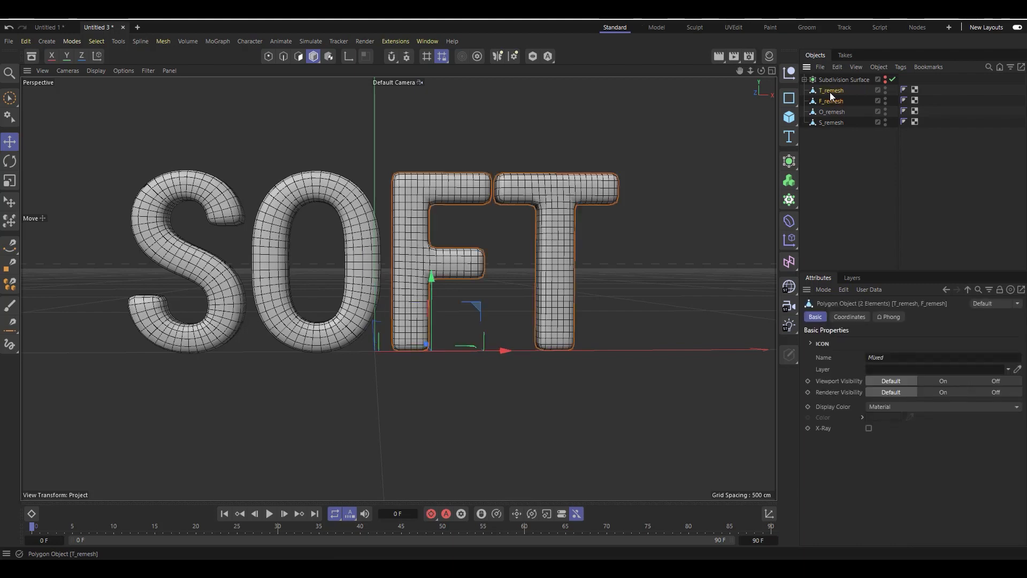
click(771, 71)
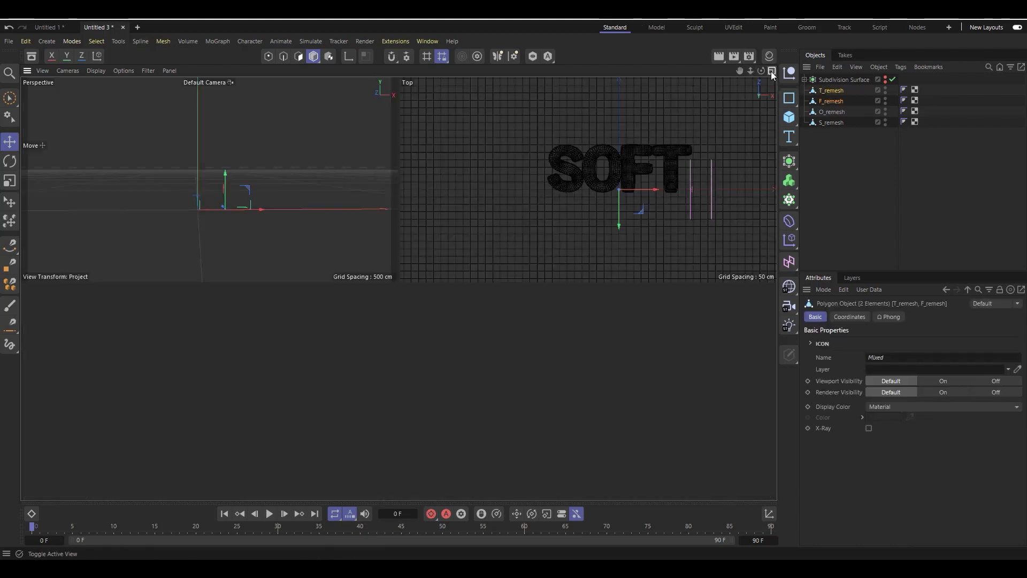
key(F4)
scroll(506, 236, down, 2)
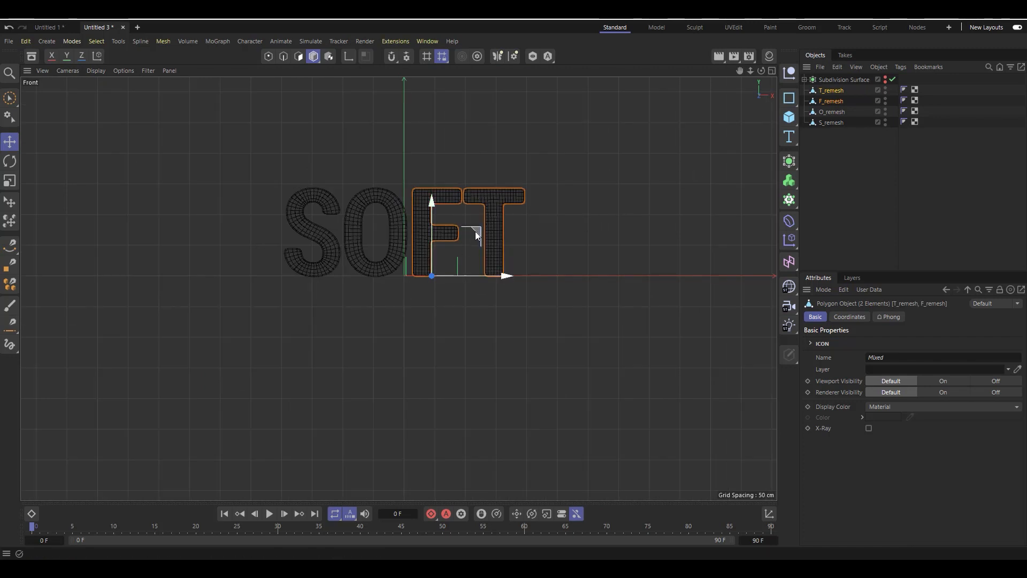
drag(476, 233, 360, 330)
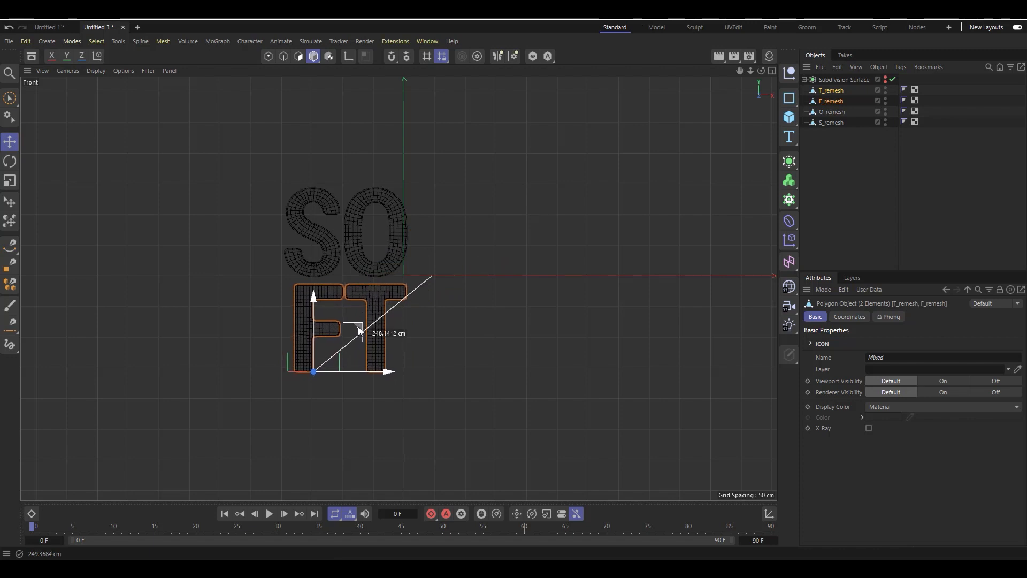
- Select all four letters, move them together to centre the stack around the world origin, and return to the perspective view
drag(845, 179, 828, 86)
drag(366, 273, 423, 267)
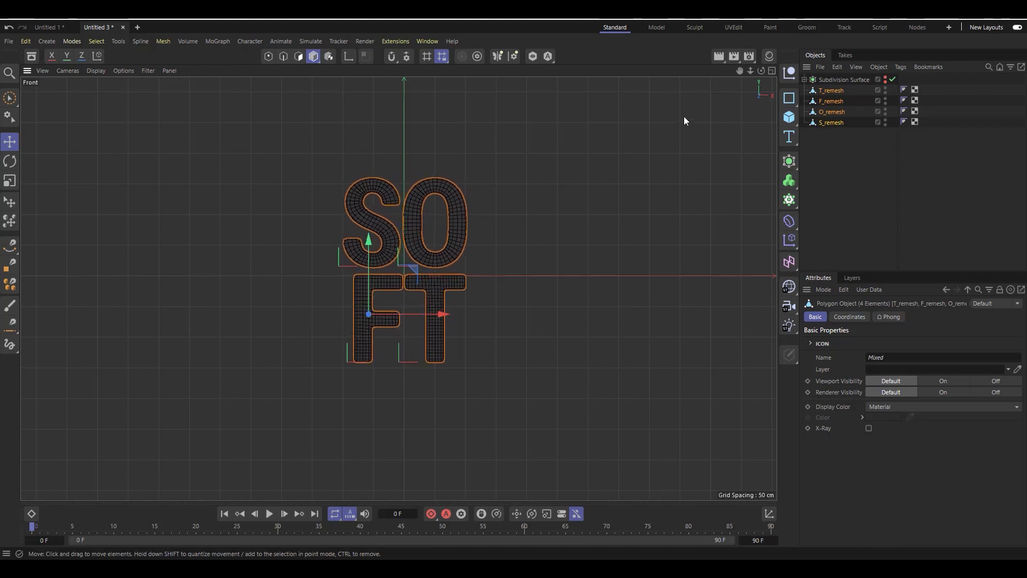
click(772, 71)
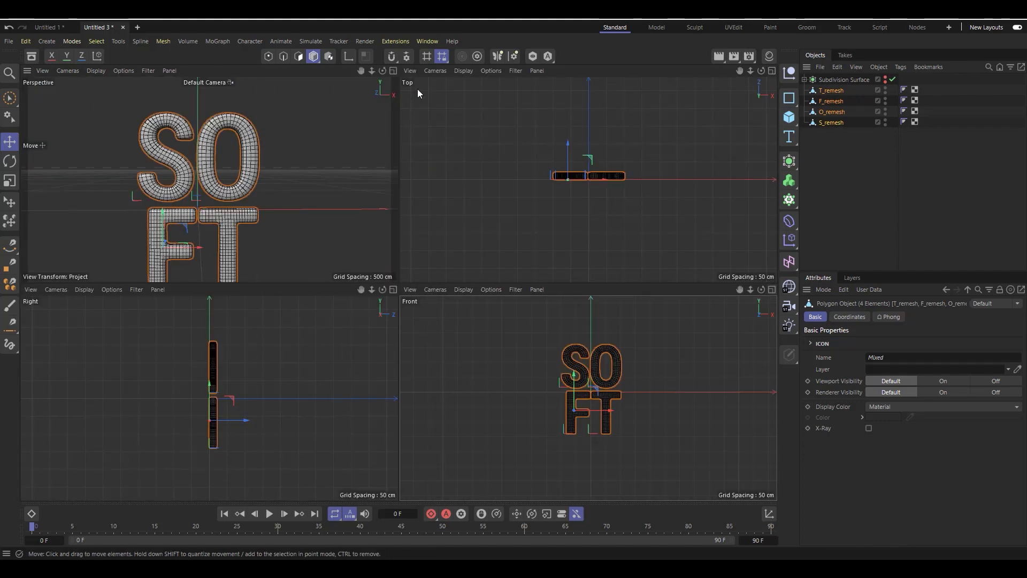
click(394, 71)
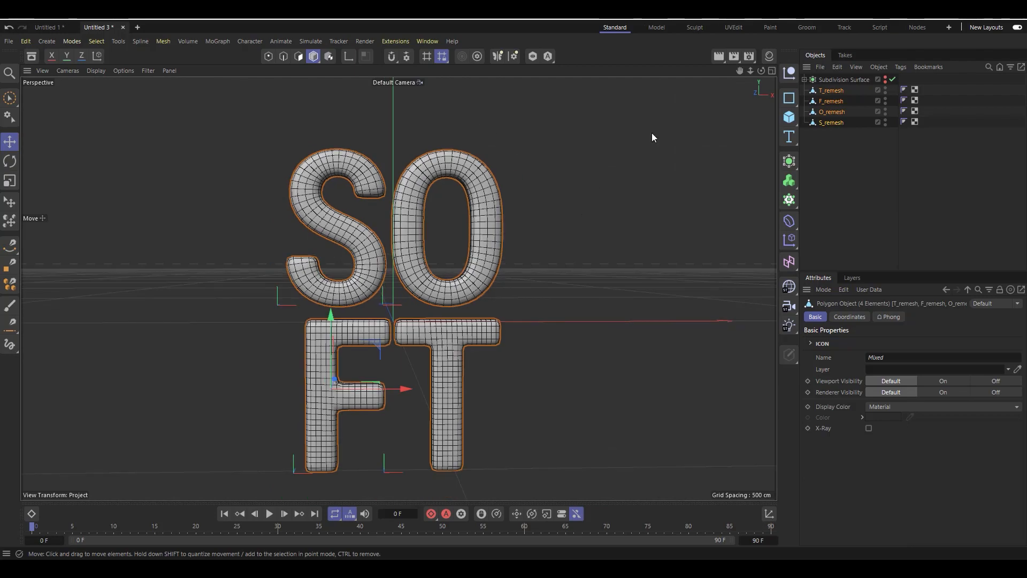
- Add a Plane as a floor and scale it up to about 2099 cm in width and height
drag(763, 71, 712, 185)
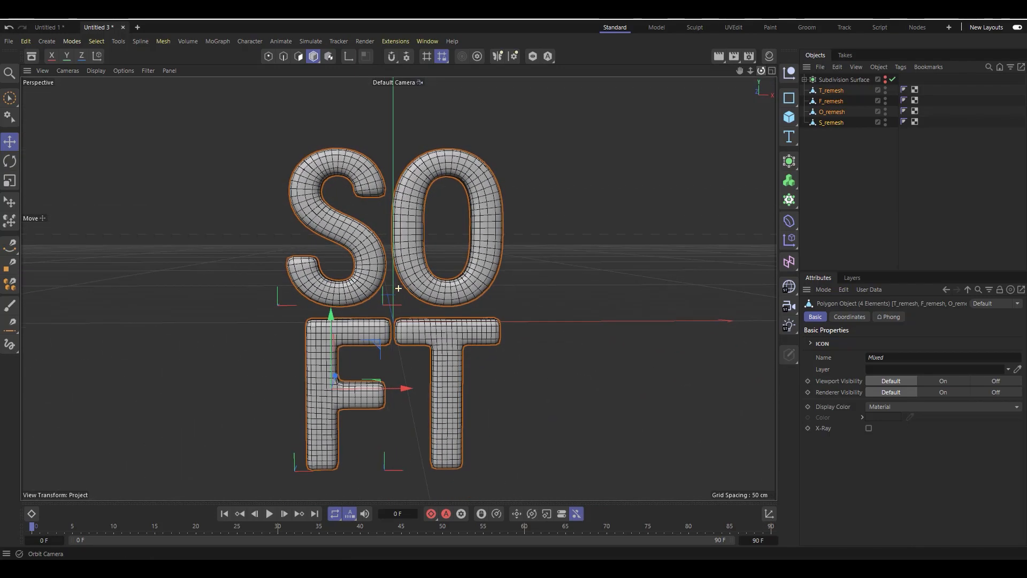
scroll(474, 189, down, 2)
scroll(284, 315, down, 3)
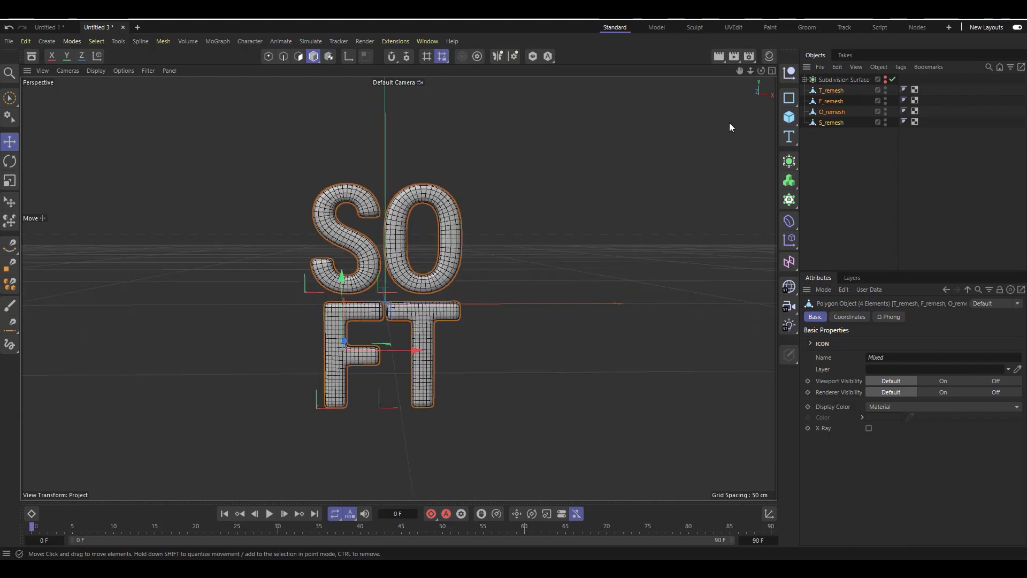
drag(763, 72, 702, 206)
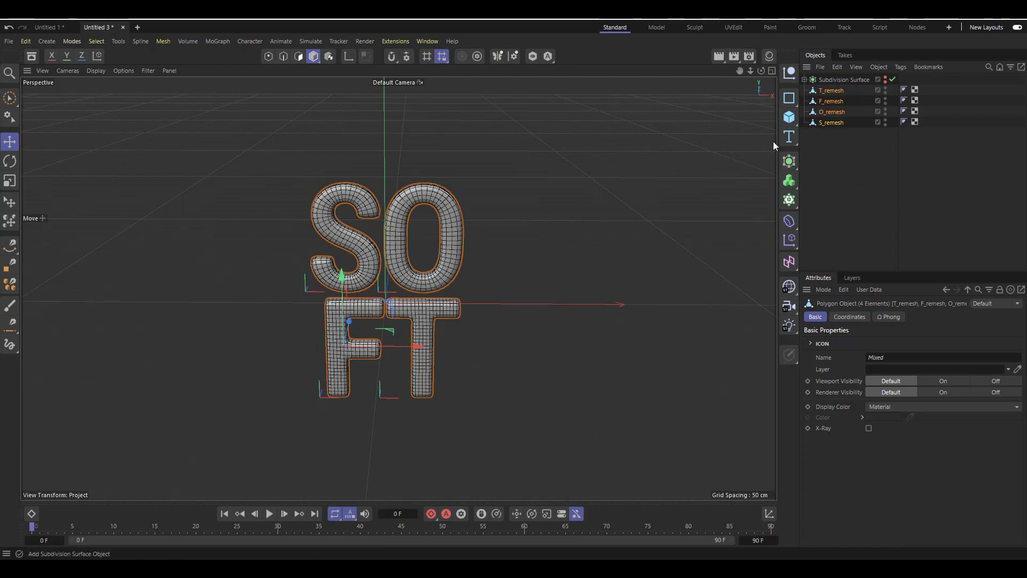
click(790, 113)
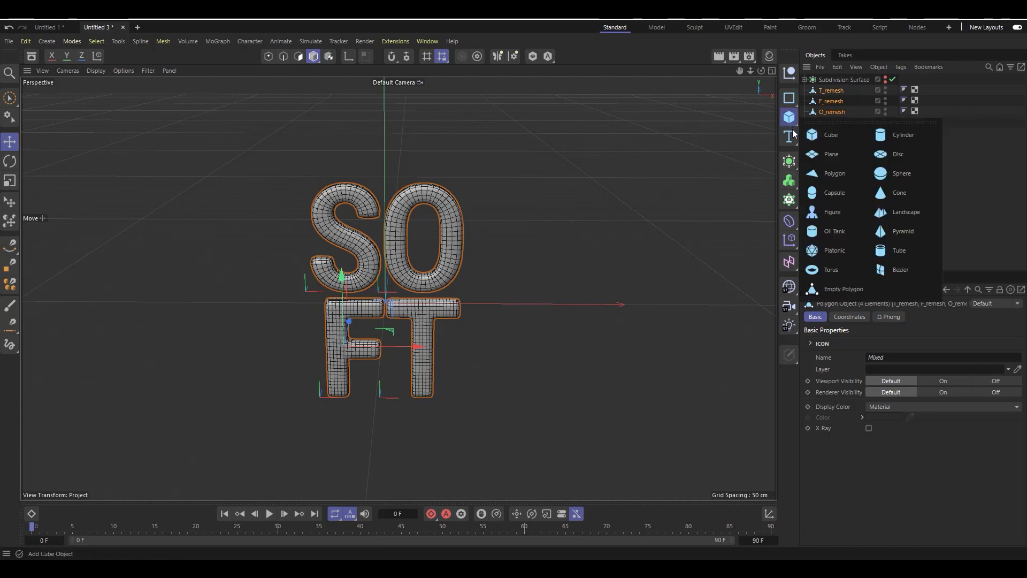
click(823, 158)
key(t)
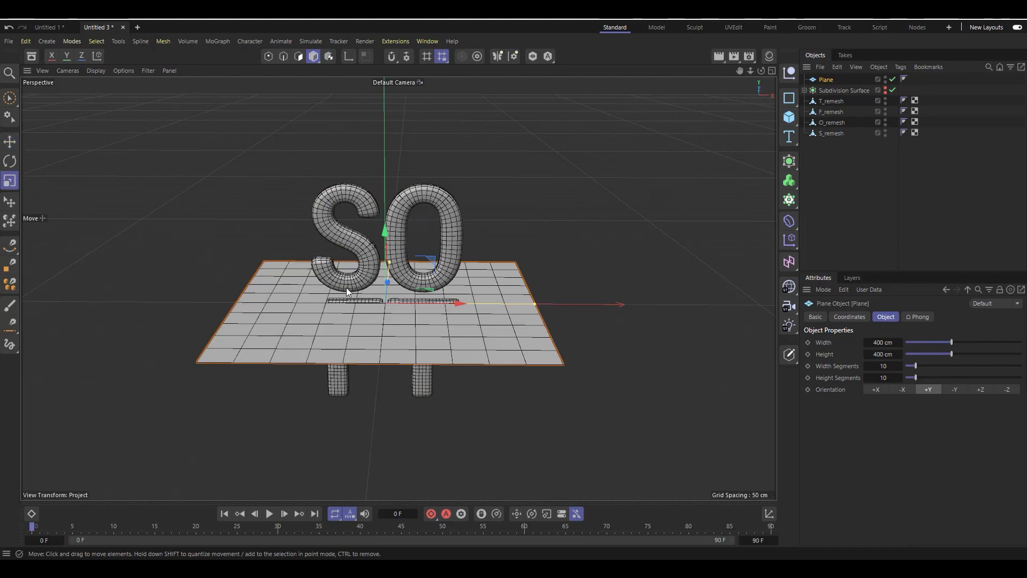
drag(233, 323, 399, 315)
drag(292, 286, 396, 273)
- Rotate the four letters together to a pitch of -90° to lie flat and raise them about 80 cm
drag(845, 169, 830, 99)
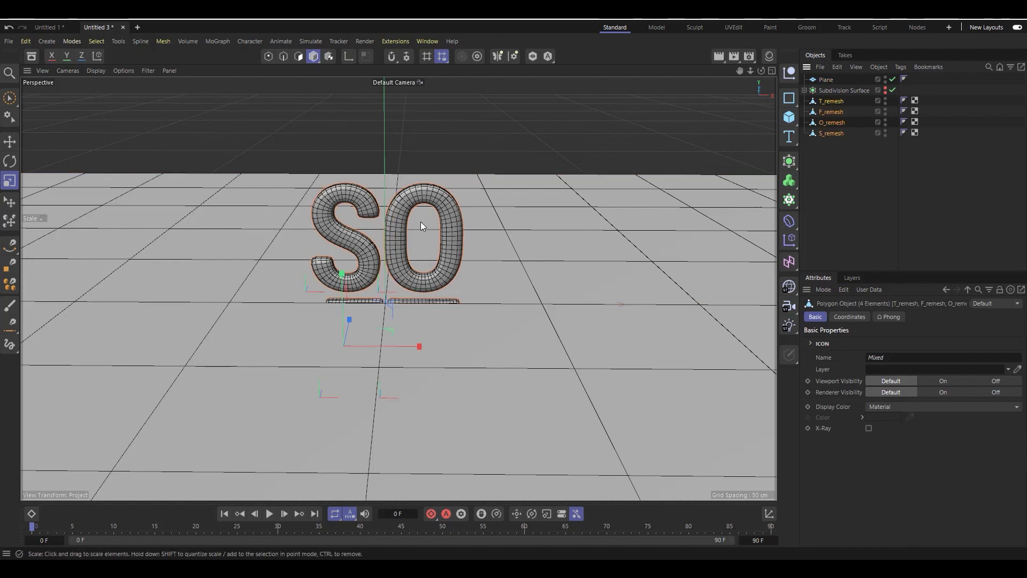
key(r)
drag(341, 320, 343, 234)
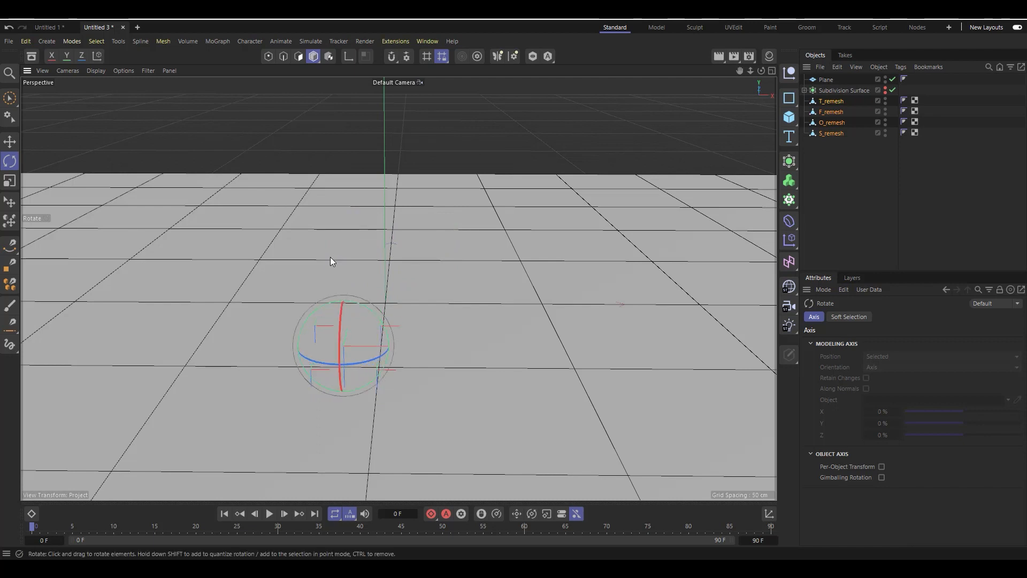
key(e)
drag(344, 412, 345, 357)
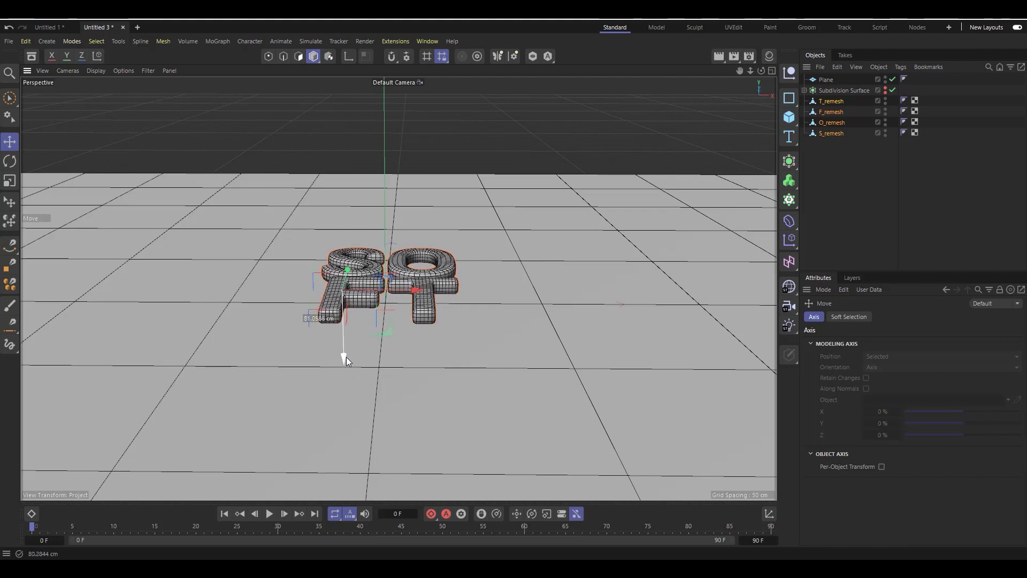
- Check the letters from below the floor and raise all four slightly to sit just above the plane
click(821, 191)
scroll(425, 320, up, 2)
drag(762, 71, 770, 139)
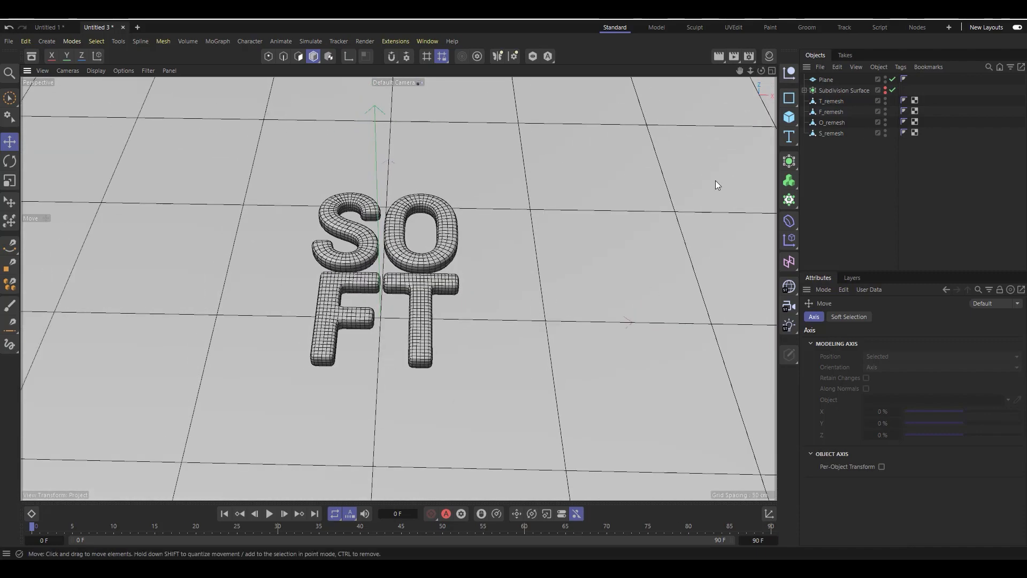
drag(762, 71, 740, 75)
click(826, 79)
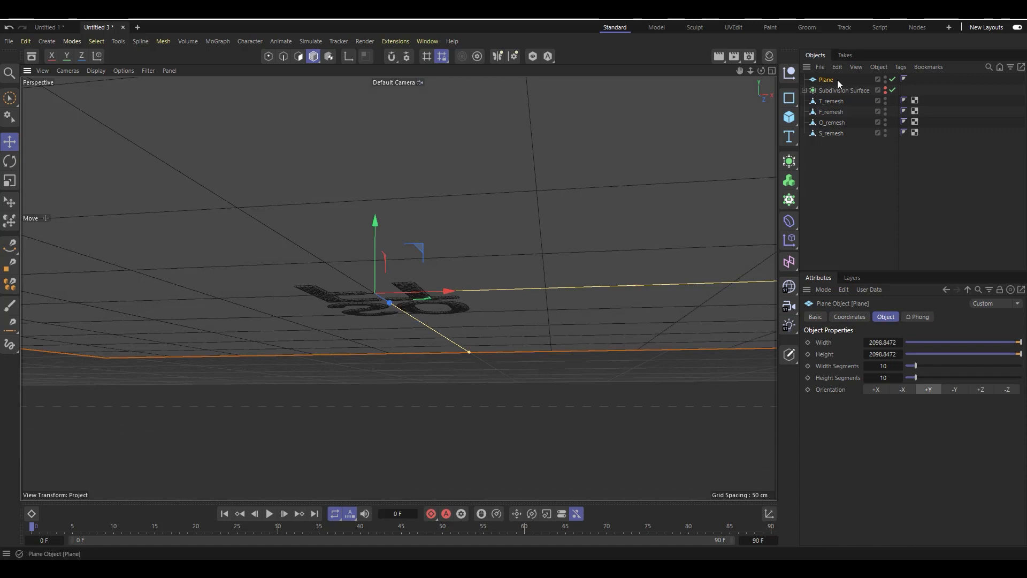
drag(839, 169, 820, 96)
click(849, 317)
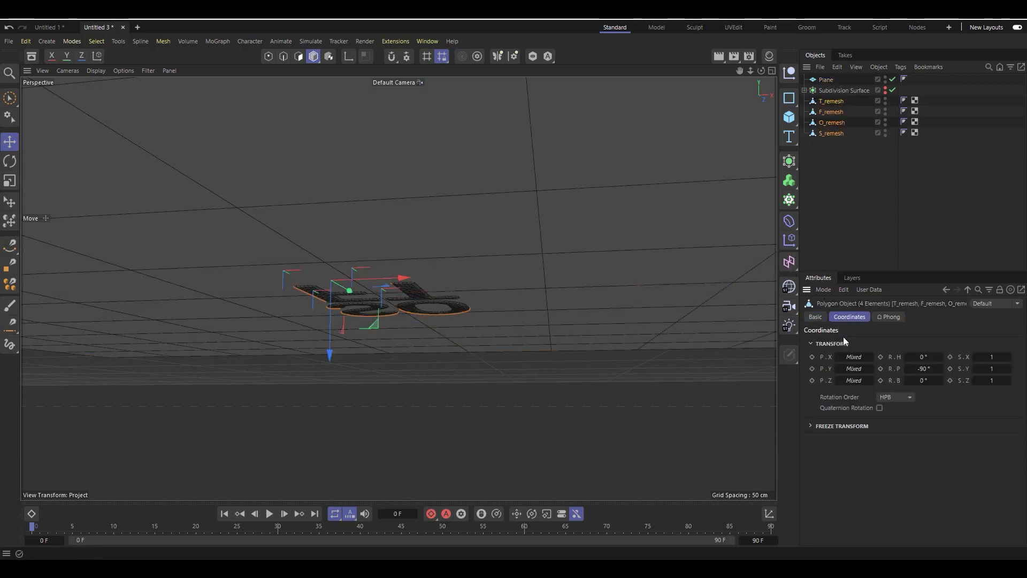
drag(330, 354, 331, 354)
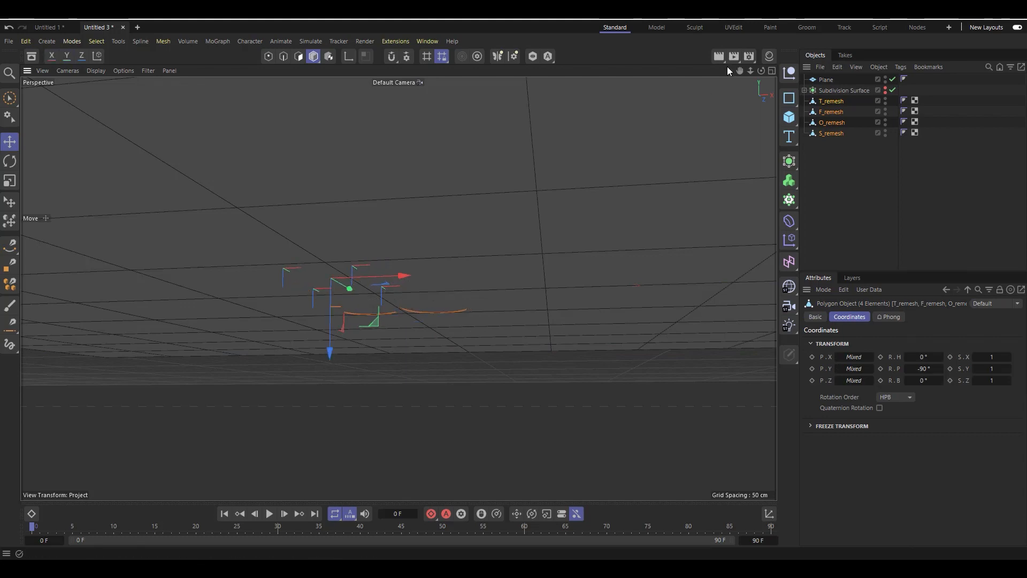
drag(761, 71, 583, 273)
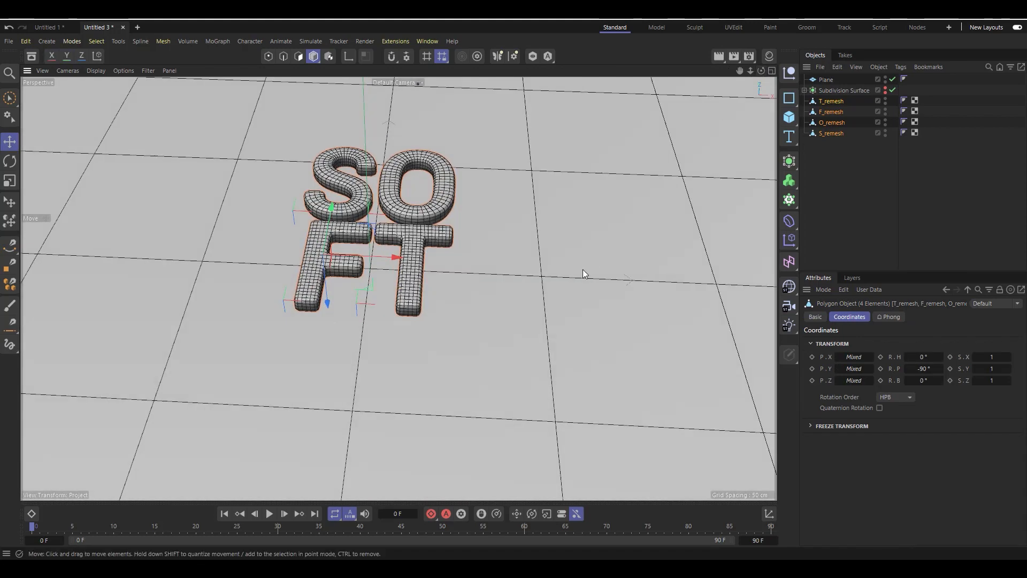
- Add a Bullet Collider Body tag to the floor plane
right_click(827, 81)
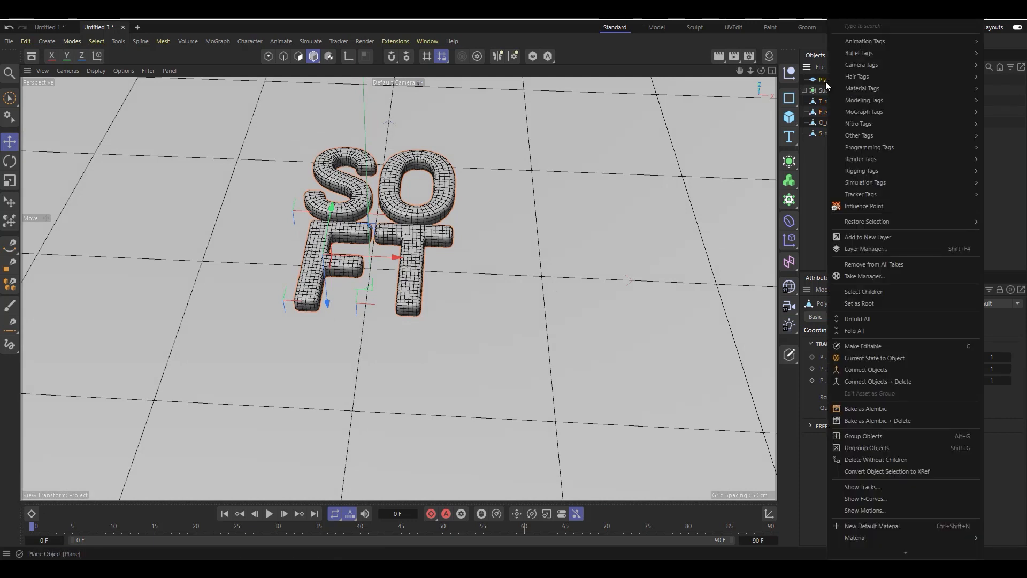
mouse_move(886, 53)
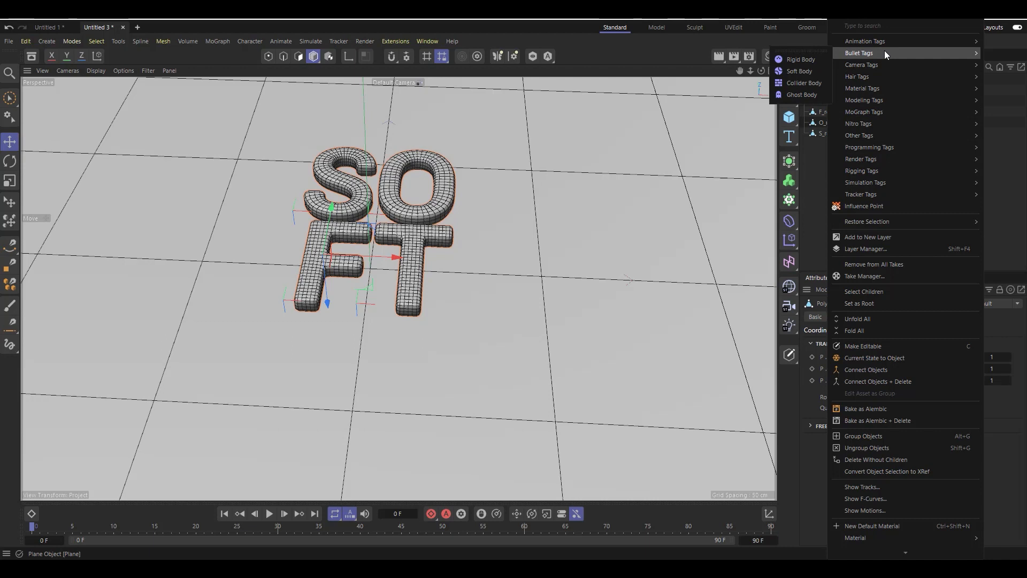
mouse_move(883, 184)
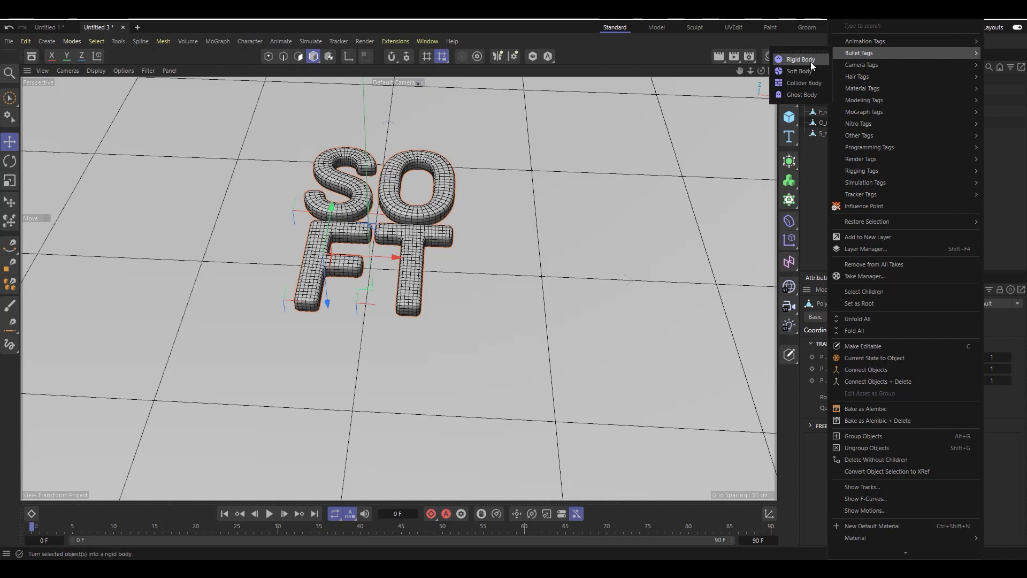
click(814, 84)
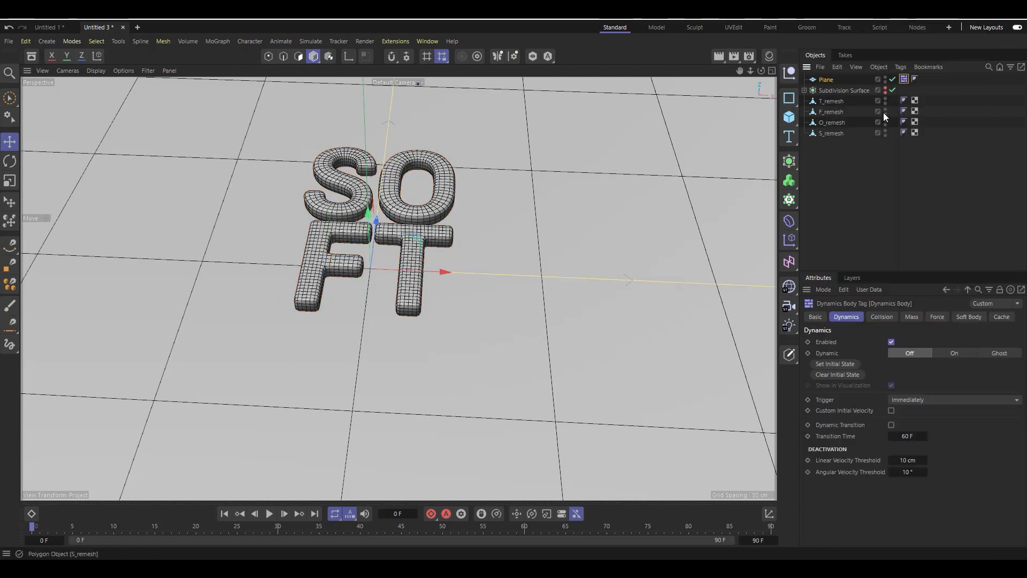
- Merge the four letter meshes into a single object with Connect Objects + Delete
drag(853, 170, 816, 97)
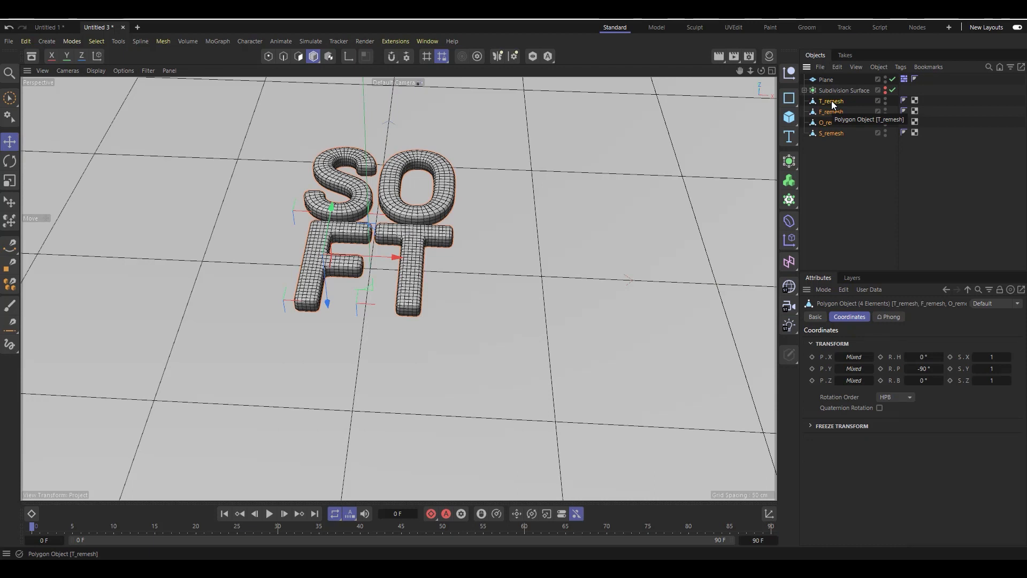
right_click(832, 101)
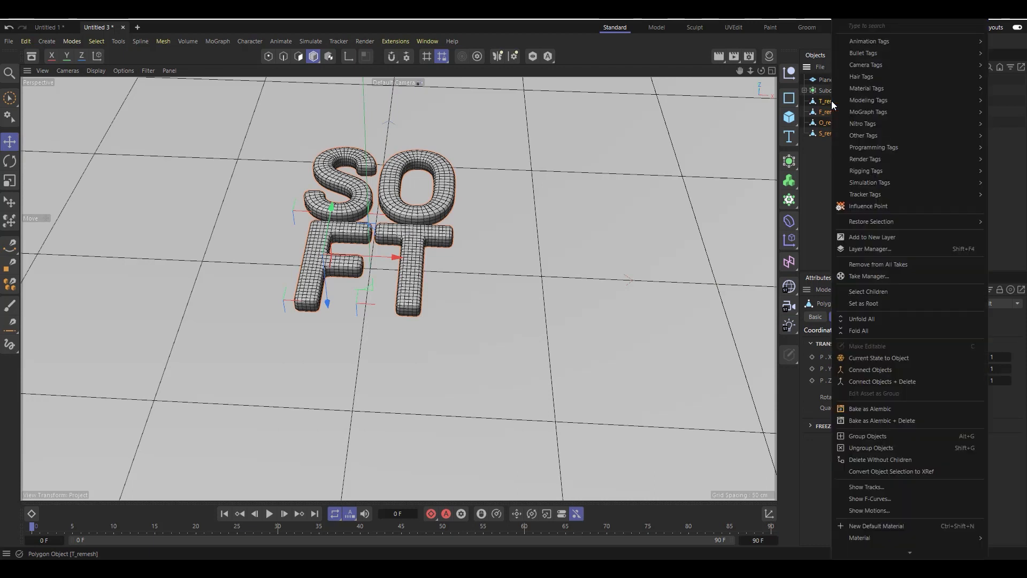
click(900, 381)
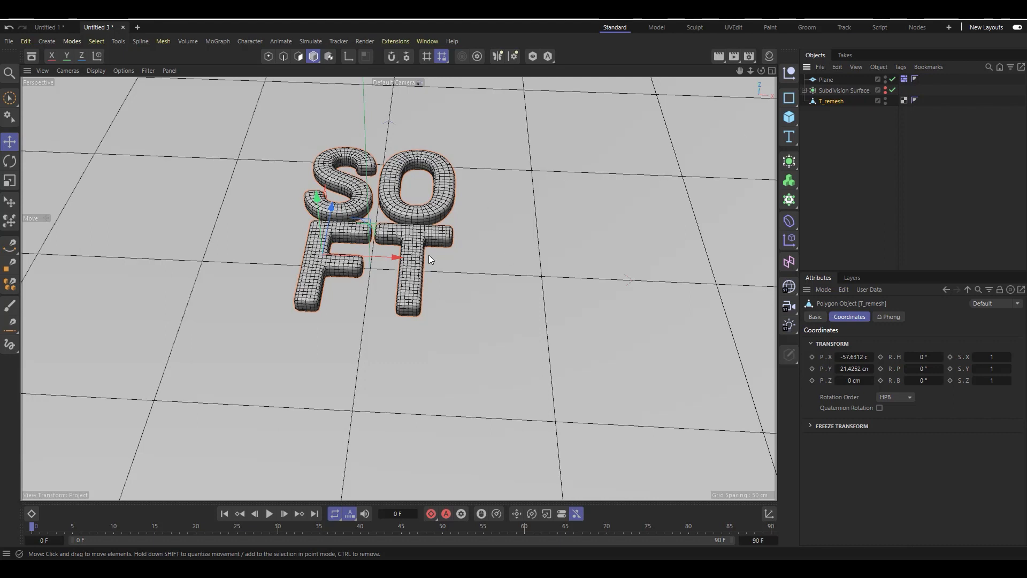
- Add a Bullet Soft Body tag to the merged letter mesh and test the simulation up to frame 9
right_click(835, 103)
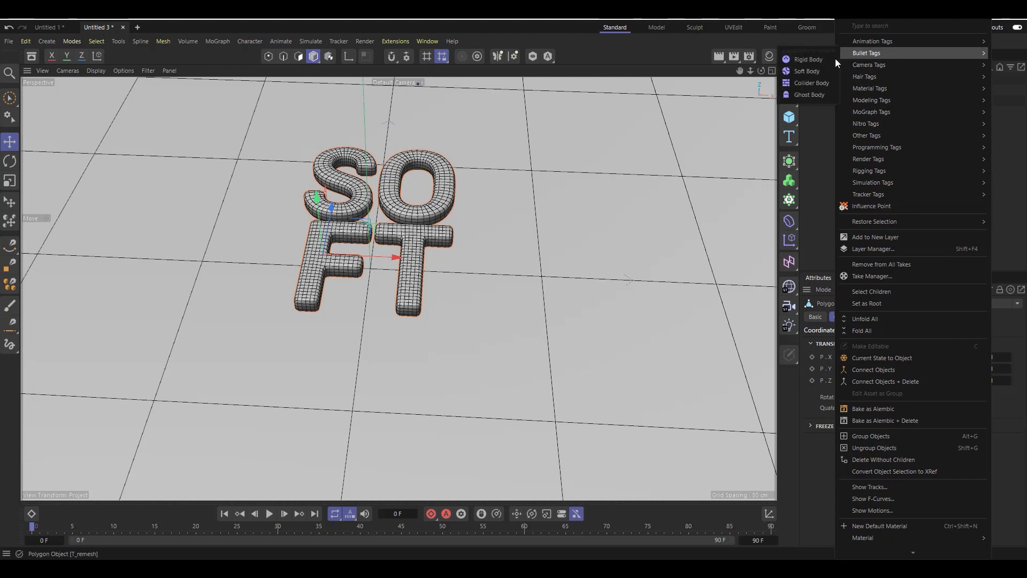
click(803, 72)
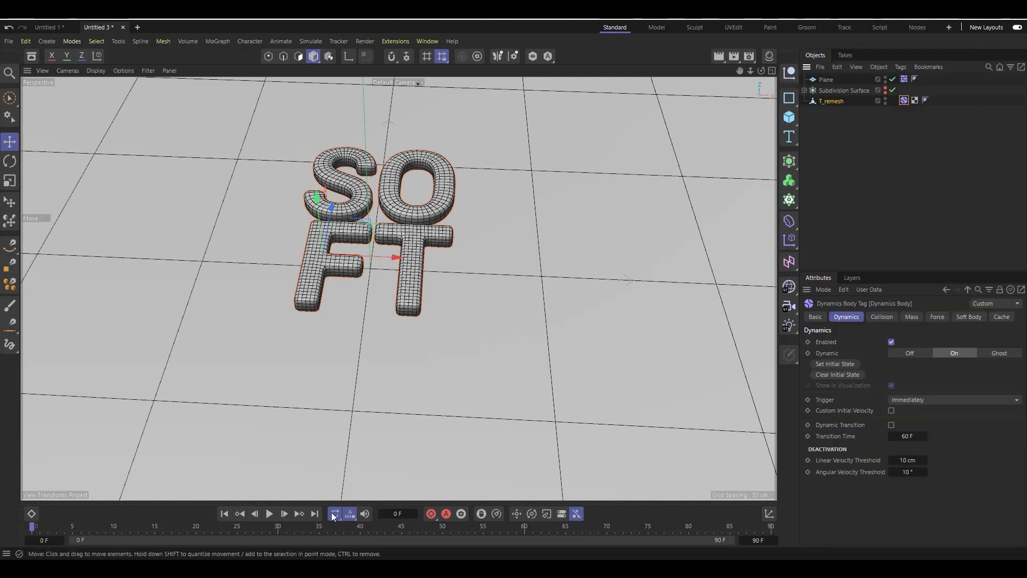
click(269, 513)
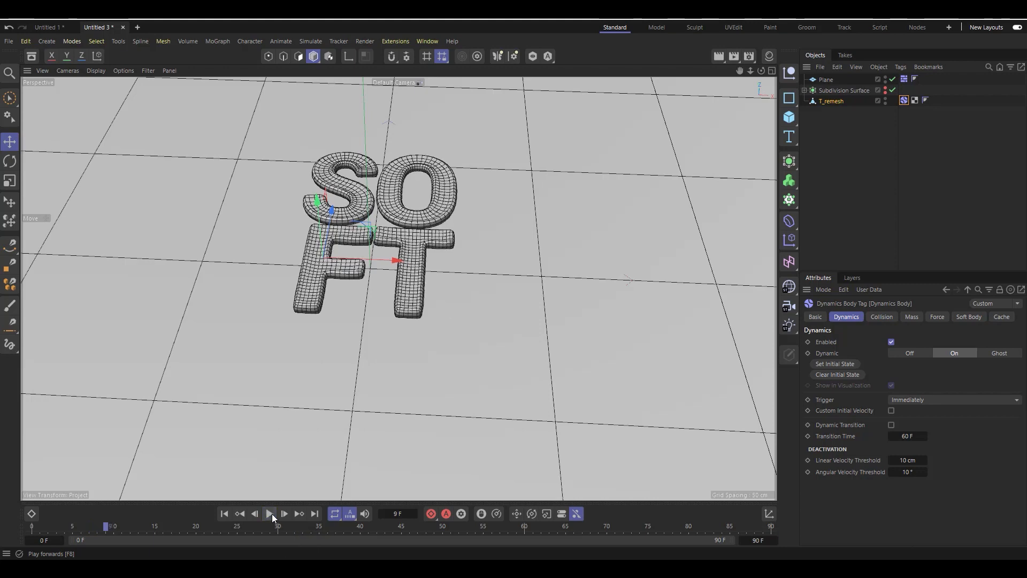
click(270, 514)
scroll(349, 214, up, 3)
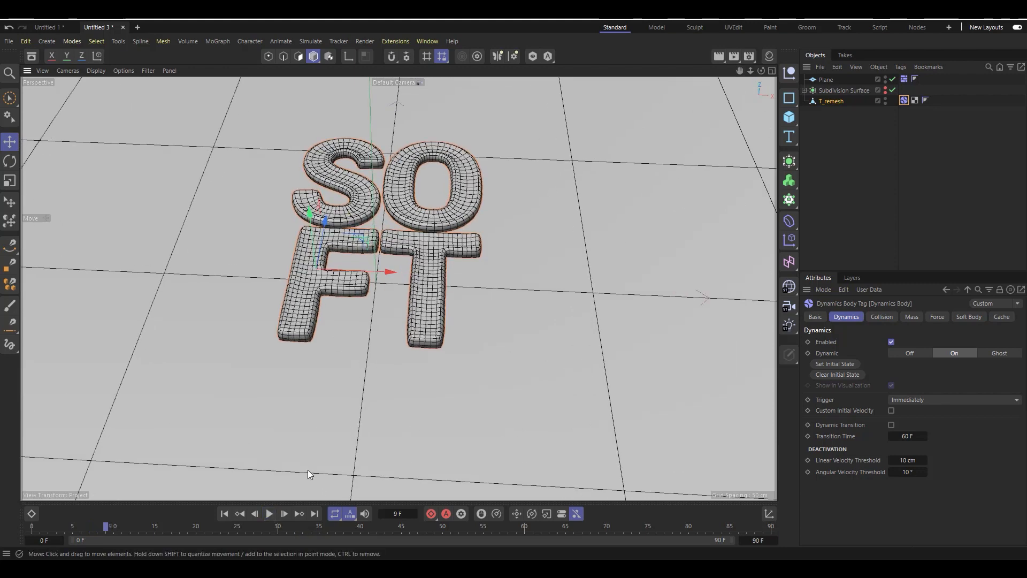
- Set the letter mesh's soft-body Structural and Shear springs to 0 and simulate from frame 0 to frame 11
click(225, 514)
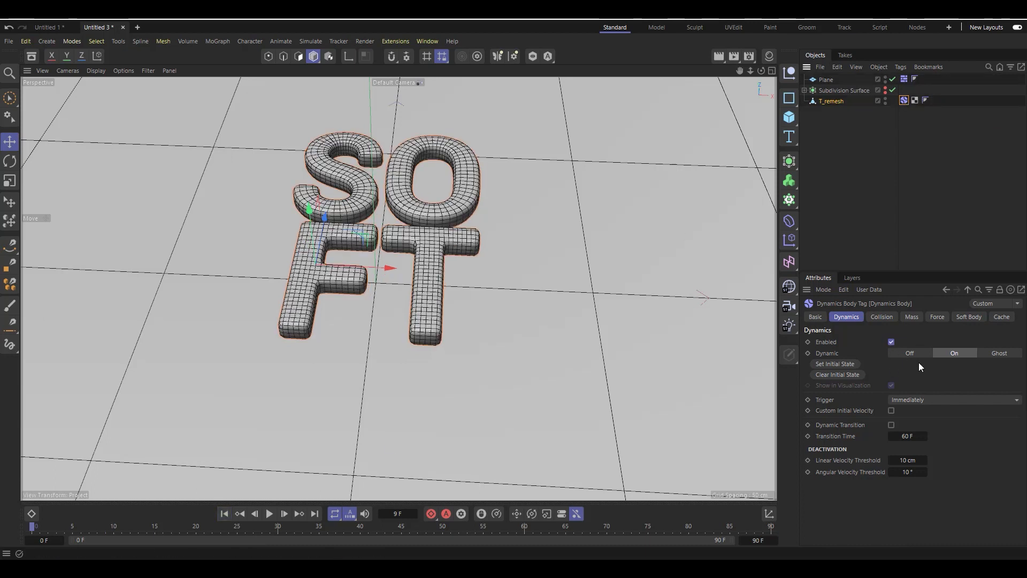
click(973, 316)
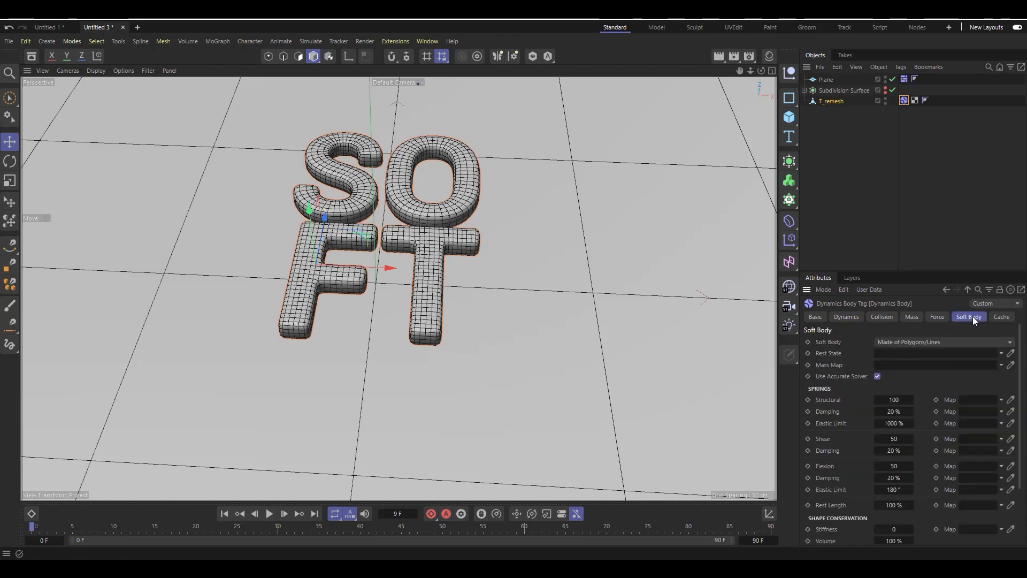
click(902, 401)
text(0)
click(894, 439)
click(269, 515)
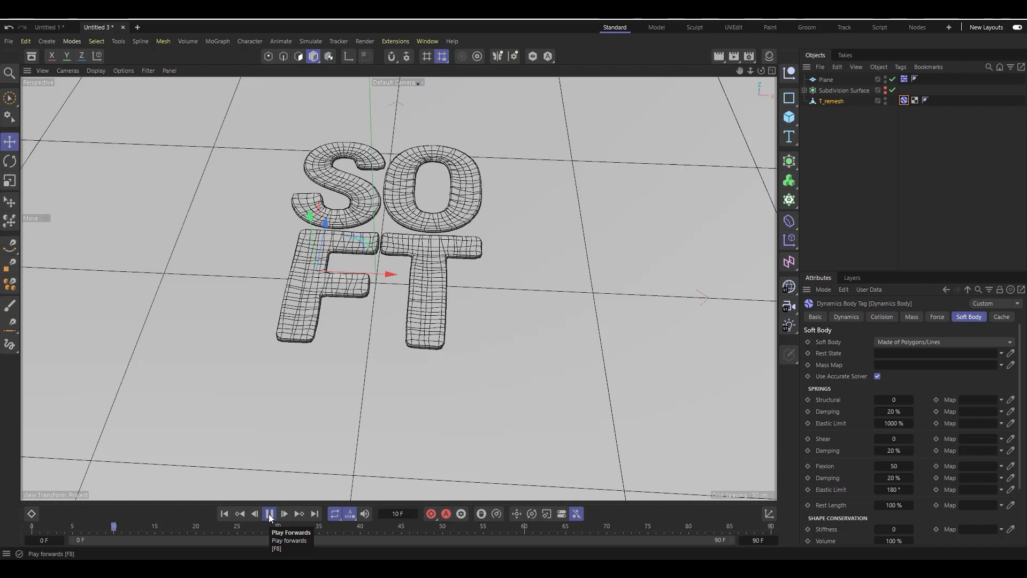
click(269, 514)
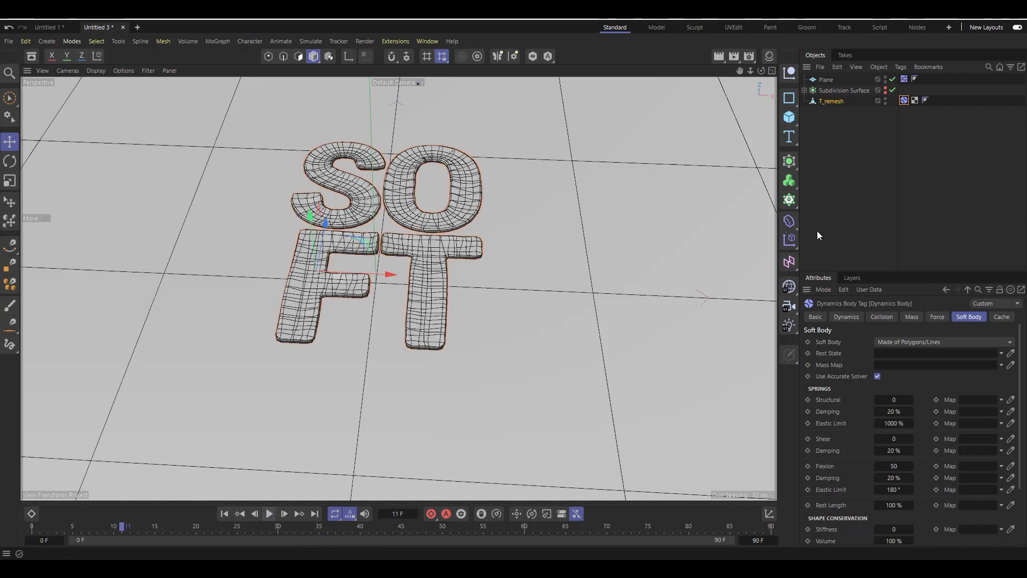
- Capture the collapsed letters at frame 11 as a separate mesh with Current State to Object and name the copy Deflated
right_click(830, 102)
mouse_move(907, 184)
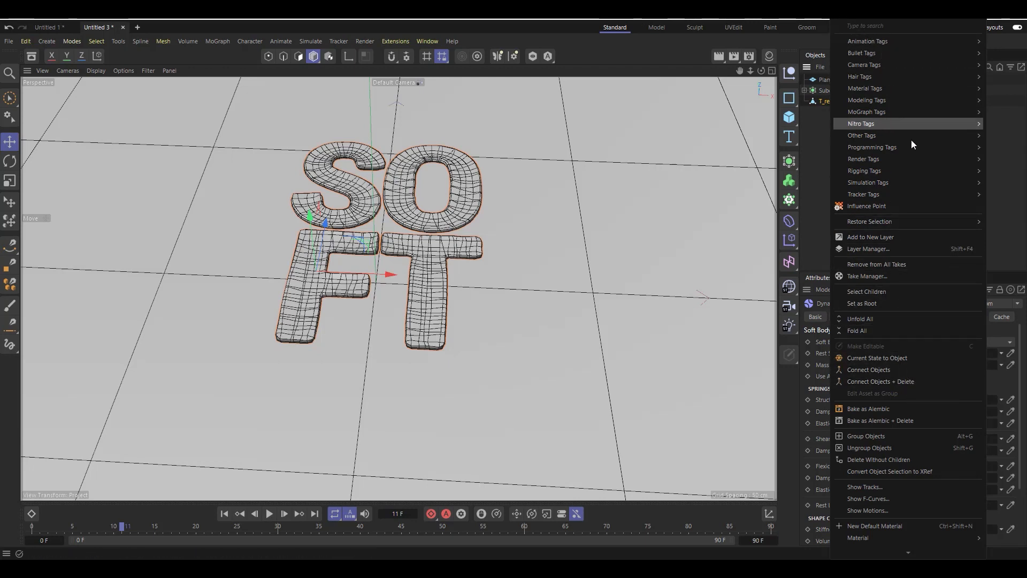
click(817, 134)
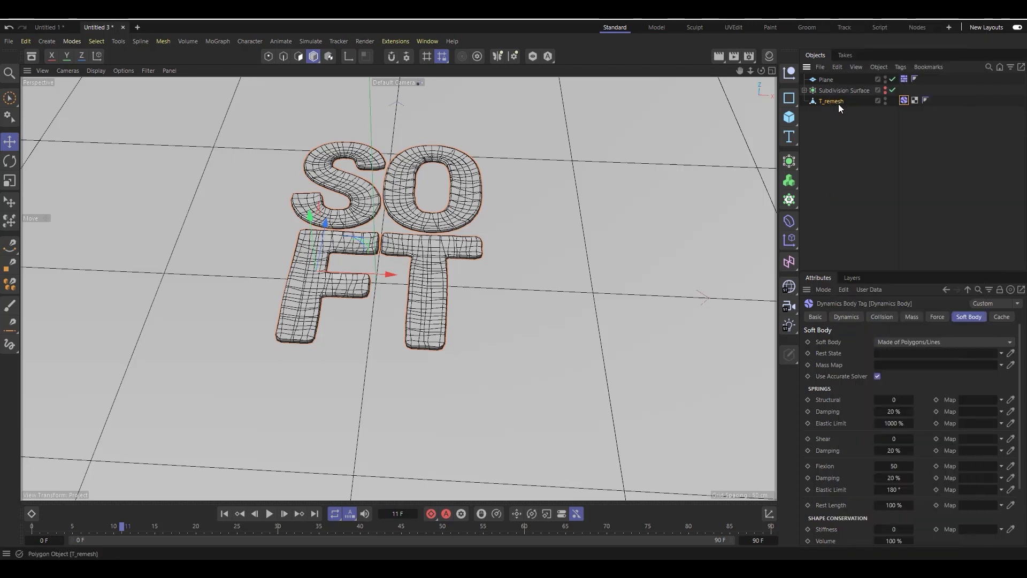
click(839, 104)
click(882, 67)
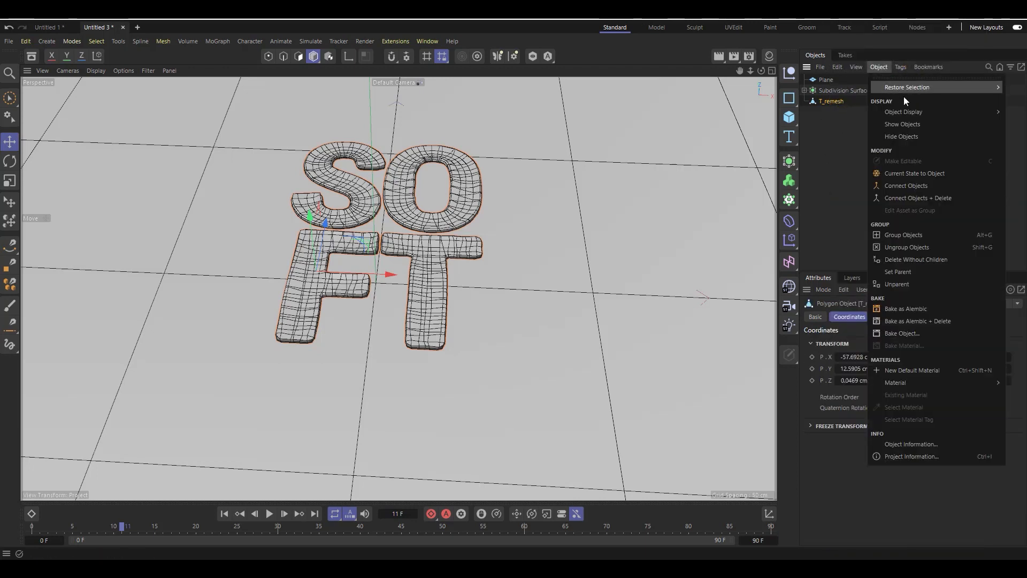
click(927, 174)
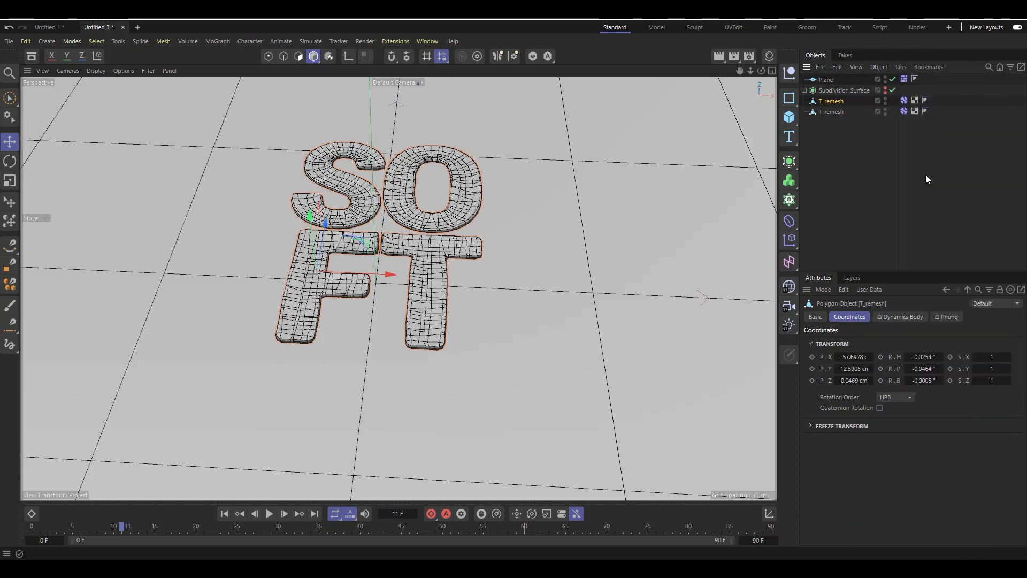
click(836, 112)
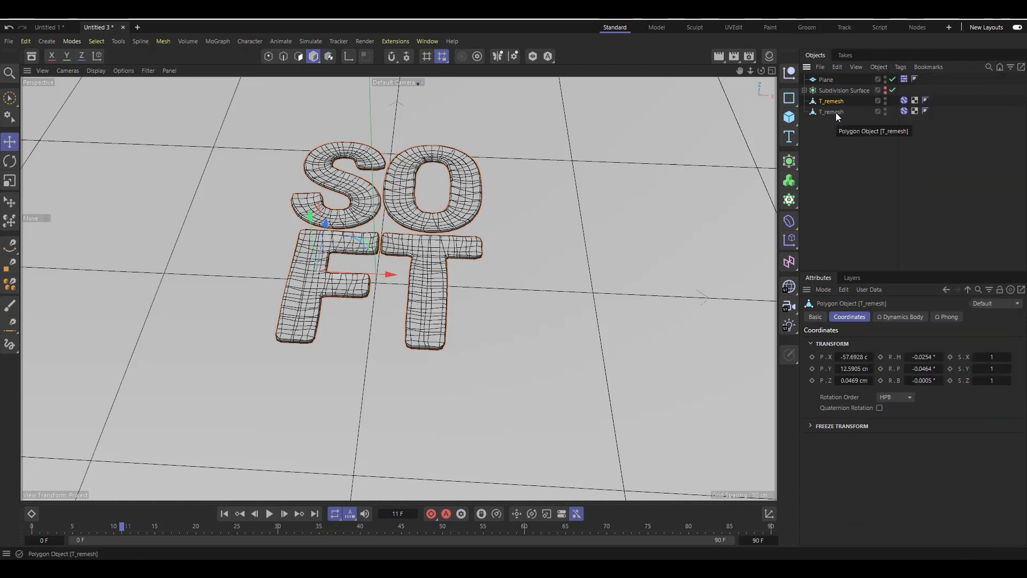
double_click(835, 112)
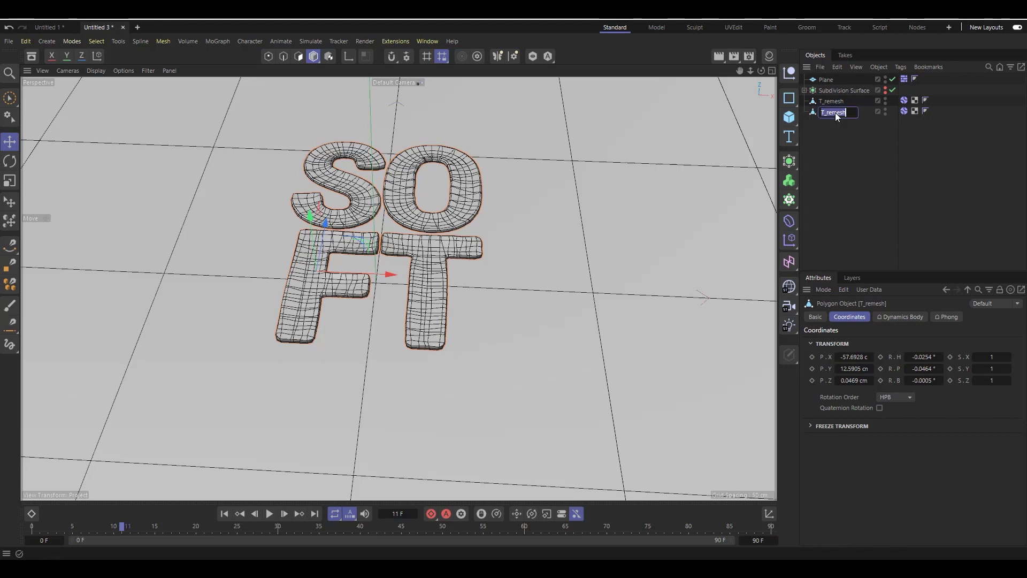
text(Deflated)
click(839, 193)
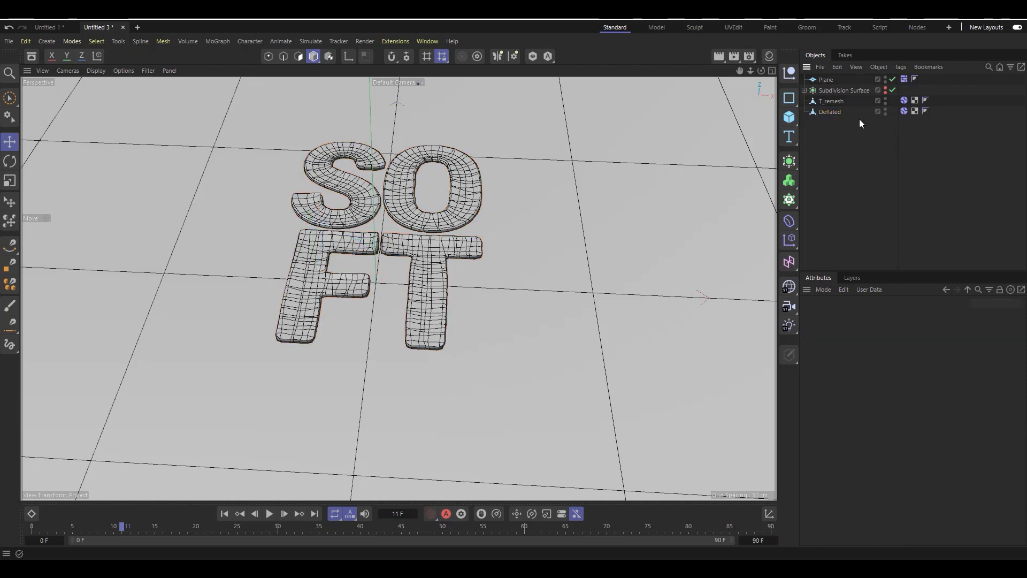
- Delete the Dynamics Body tag from the Deflated mesh and hide that mesh
click(885, 98)
click(828, 112)
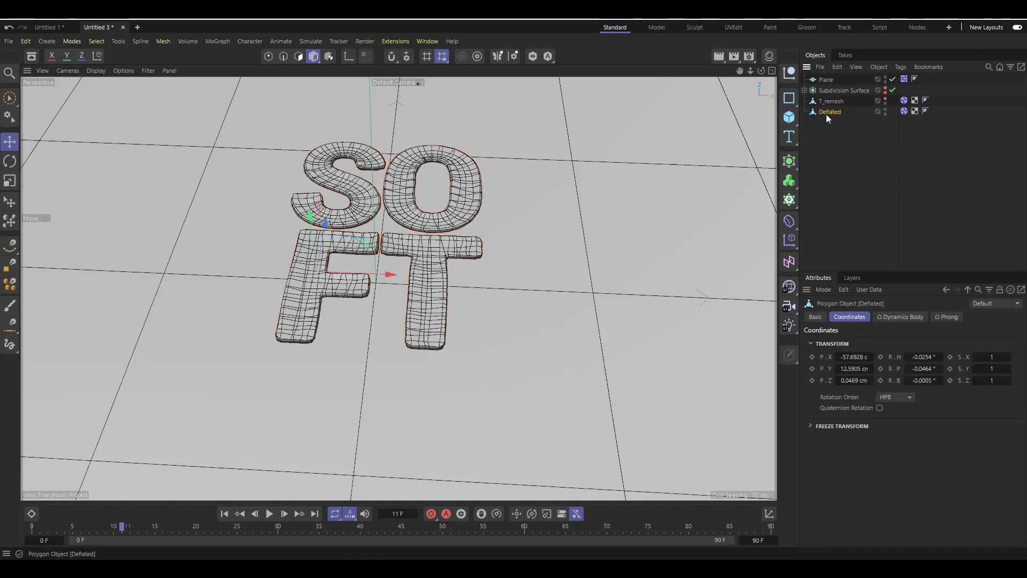
click(903, 110)
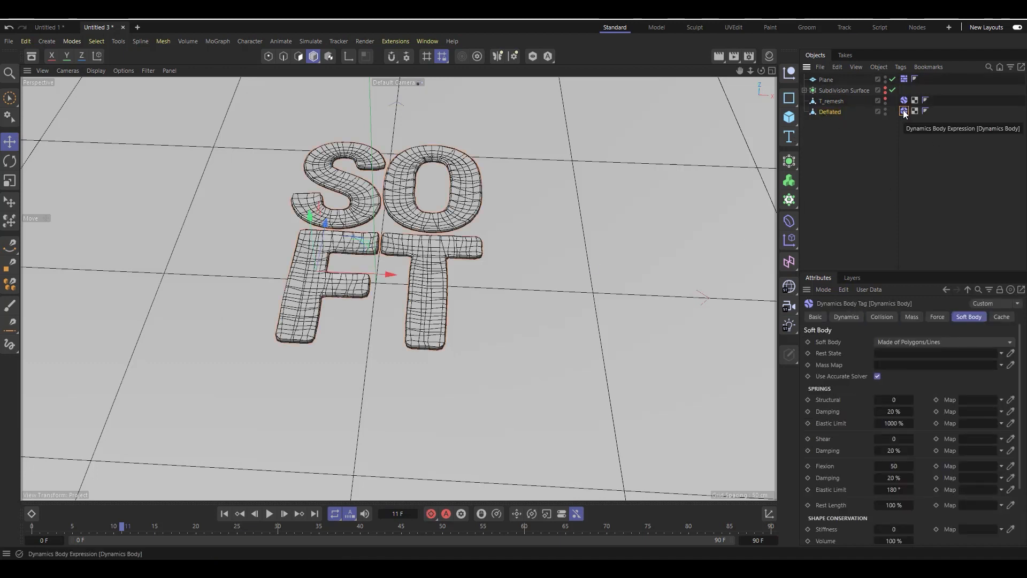
key(Delete)
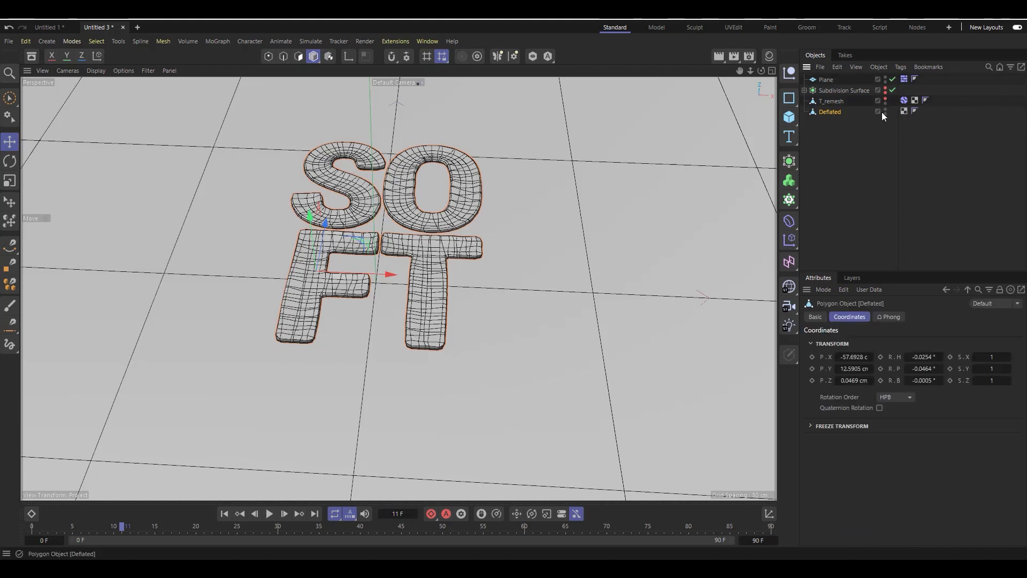
click(886, 110)
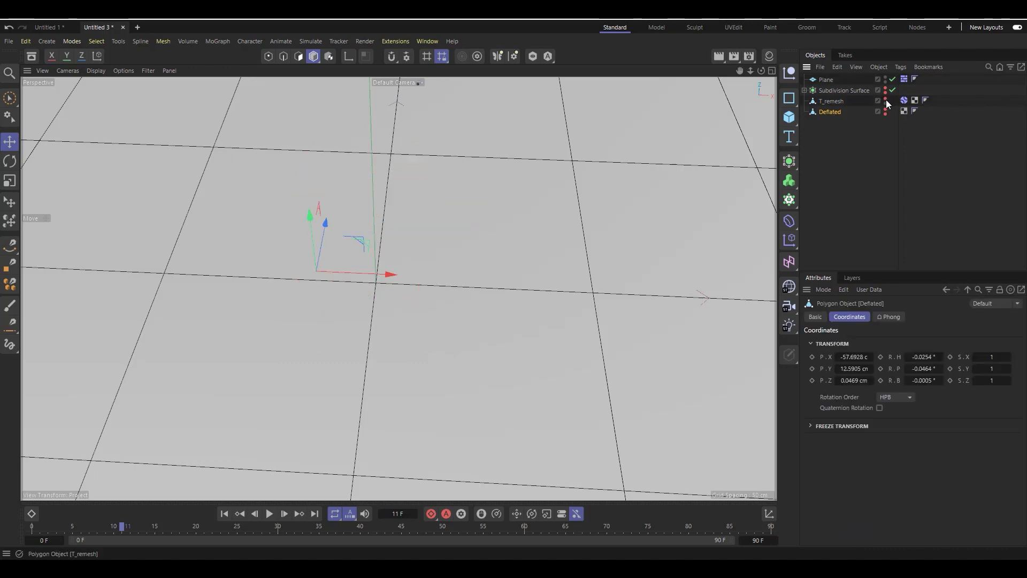
- Make T_remesh visible again and, at frame 0, reset its soft-body springs to Structural 100 and Shear 50
click(886, 100)
click(844, 102)
click(224, 514)
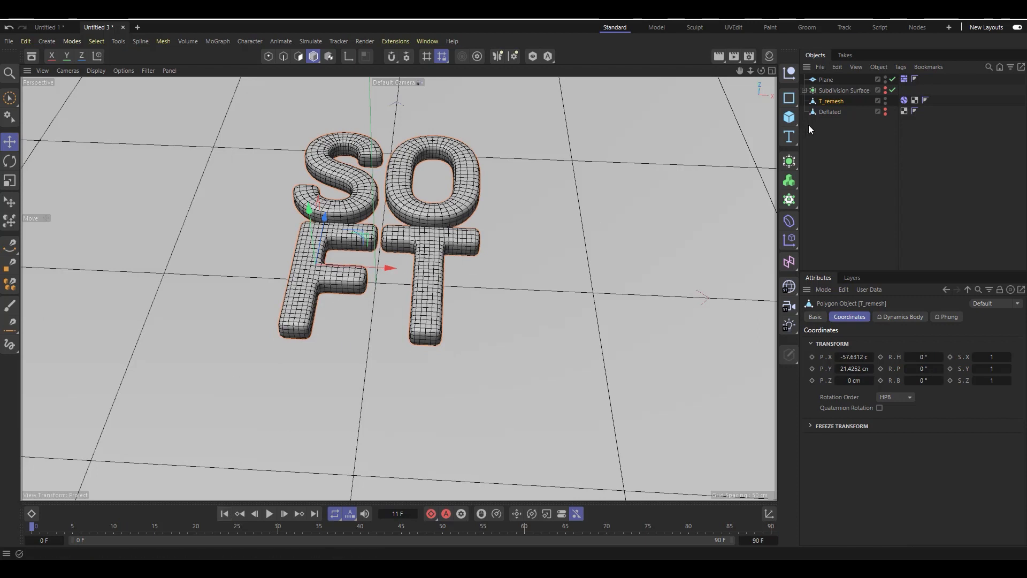
click(904, 101)
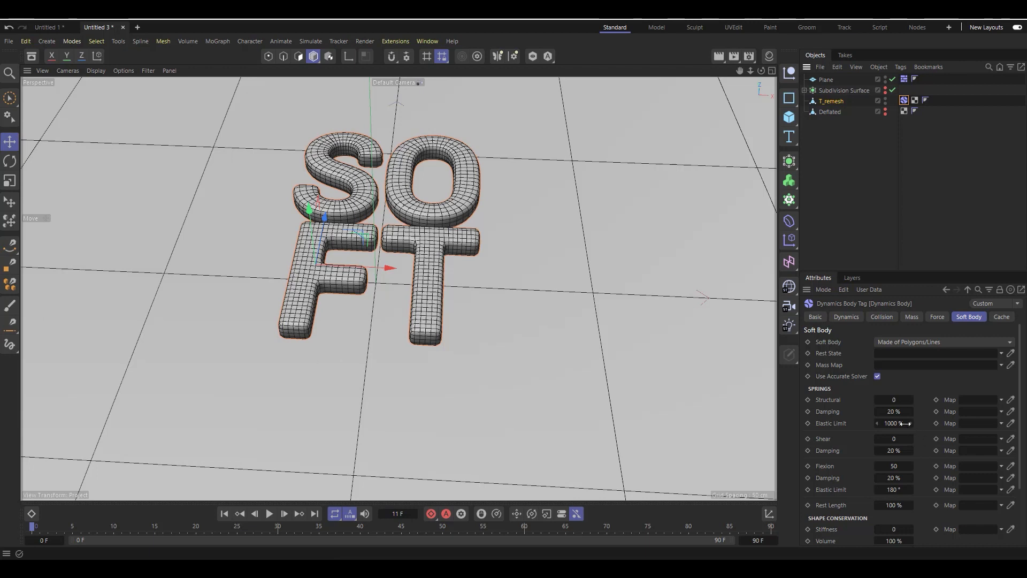
right_click(910, 400)
right_click(914, 440)
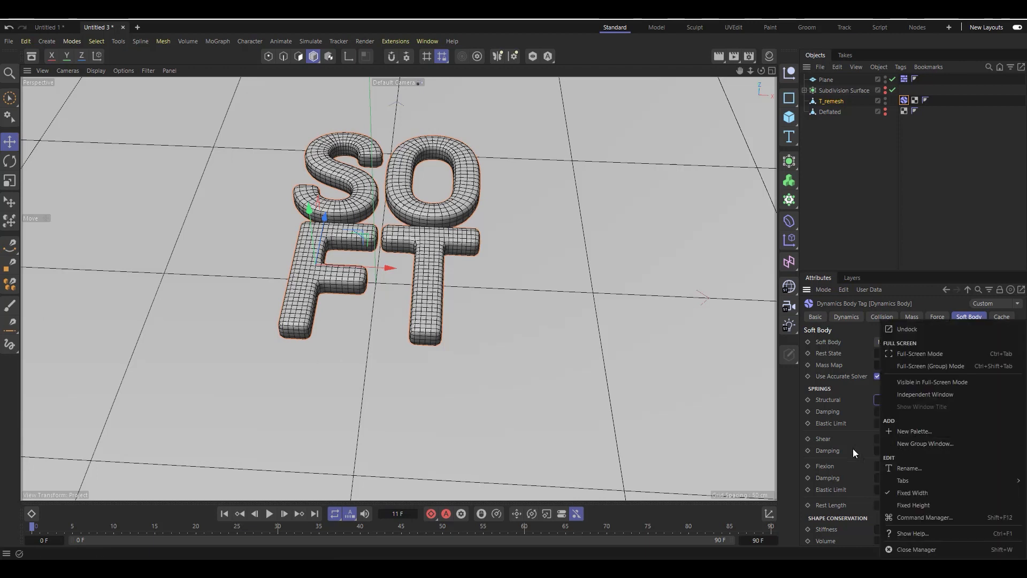
right_click(911, 439)
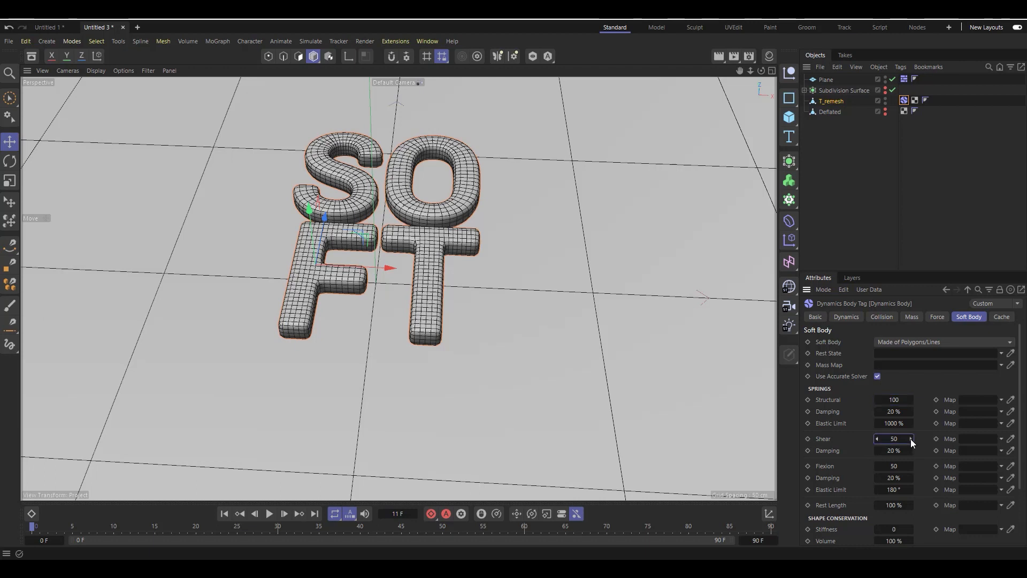
- Set the soft body's Pressure to 5 and simulate the inflation up to frame 10
scroll(845, 440, down, 3)
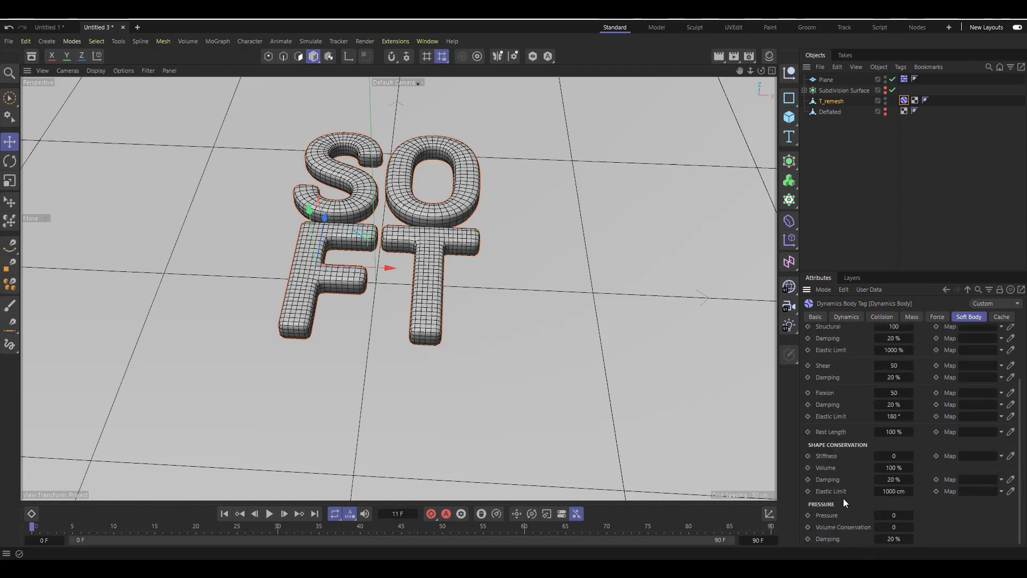
click(894, 515)
text(5)
click(269, 515)
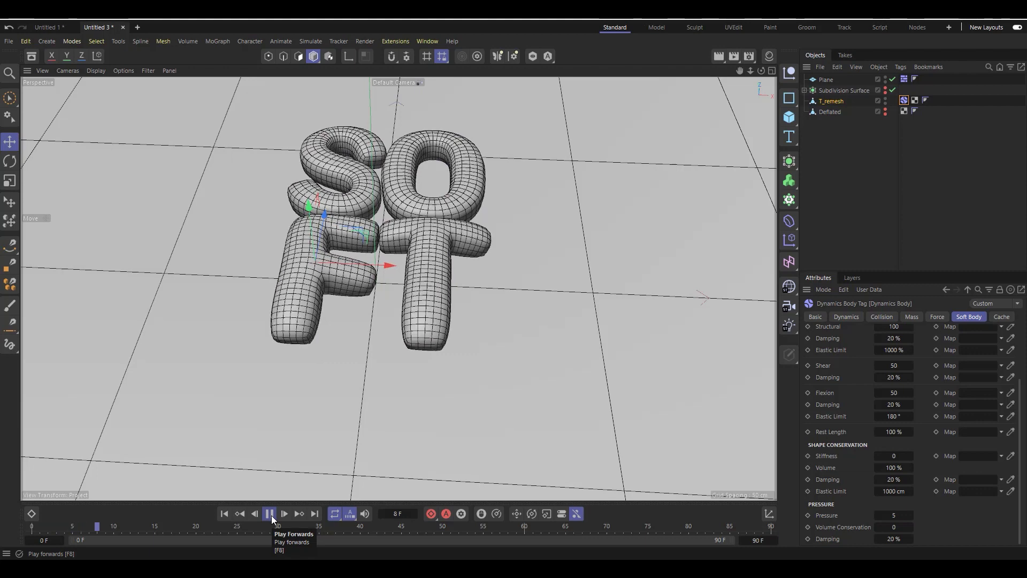
click(272, 516)
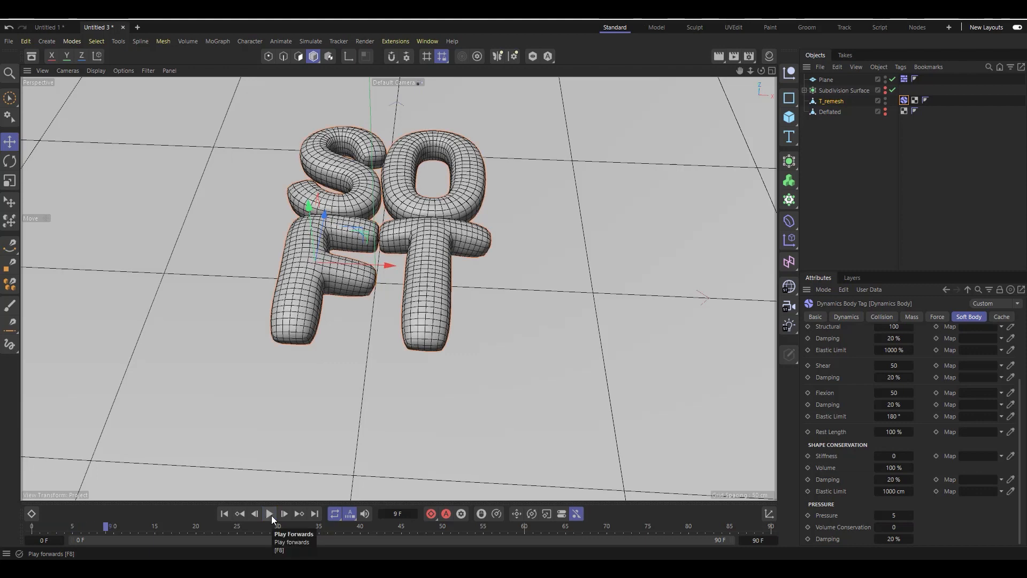
click(282, 516)
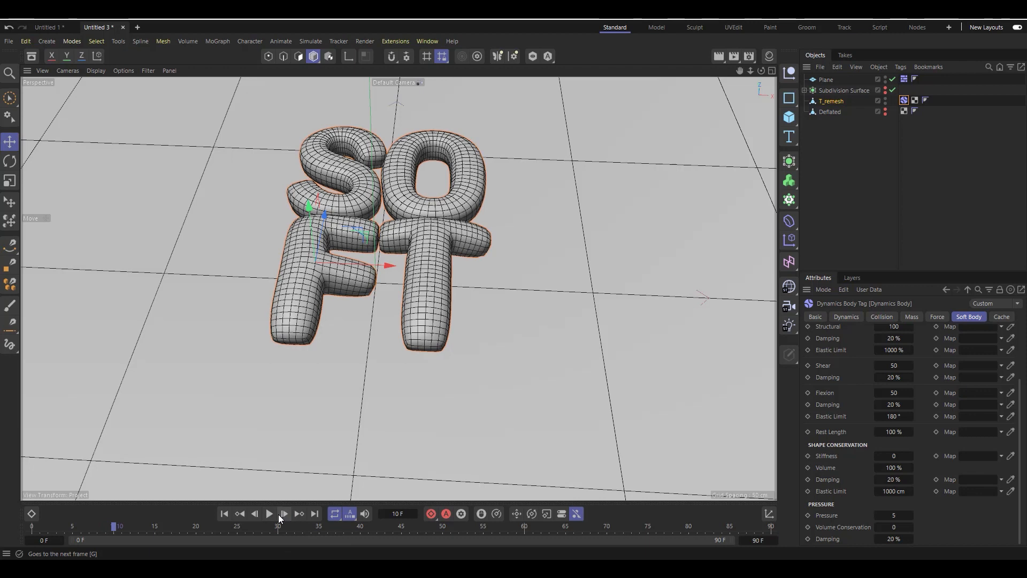
- Capture the puffed-up letters at frame 10 as a separate mesh with Current State to Object and name the copy Inflated
click(838, 100)
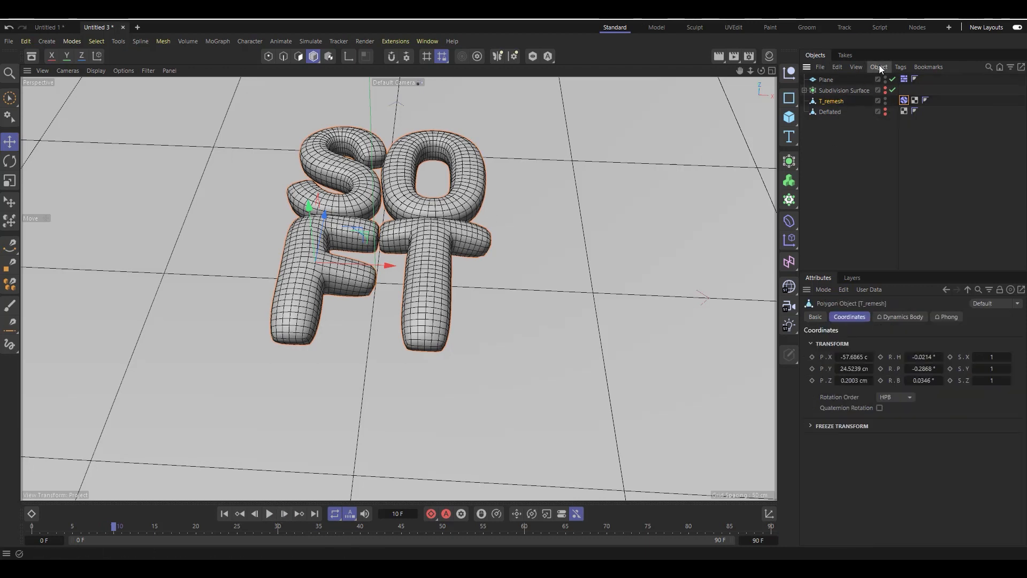
click(879, 67)
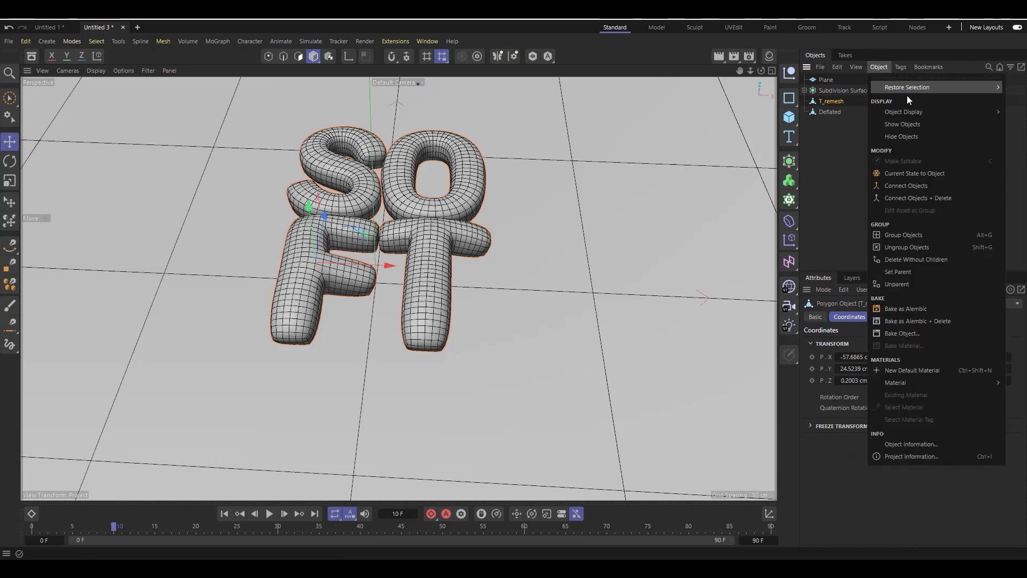
click(920, 175)
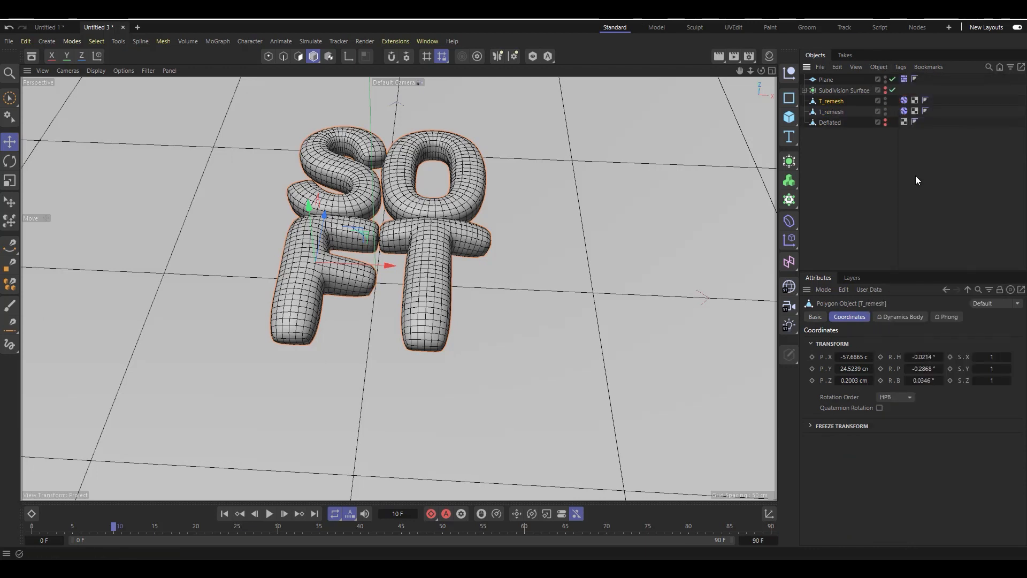
double_click(831, 112)
key(ctrl+a)
text(In)
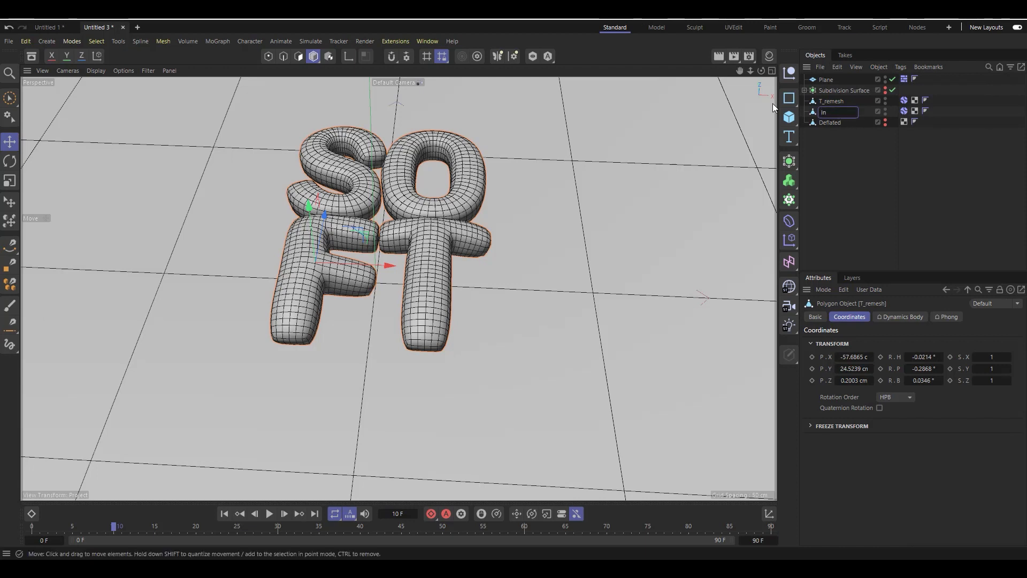
text(flated)
click(841, 181)
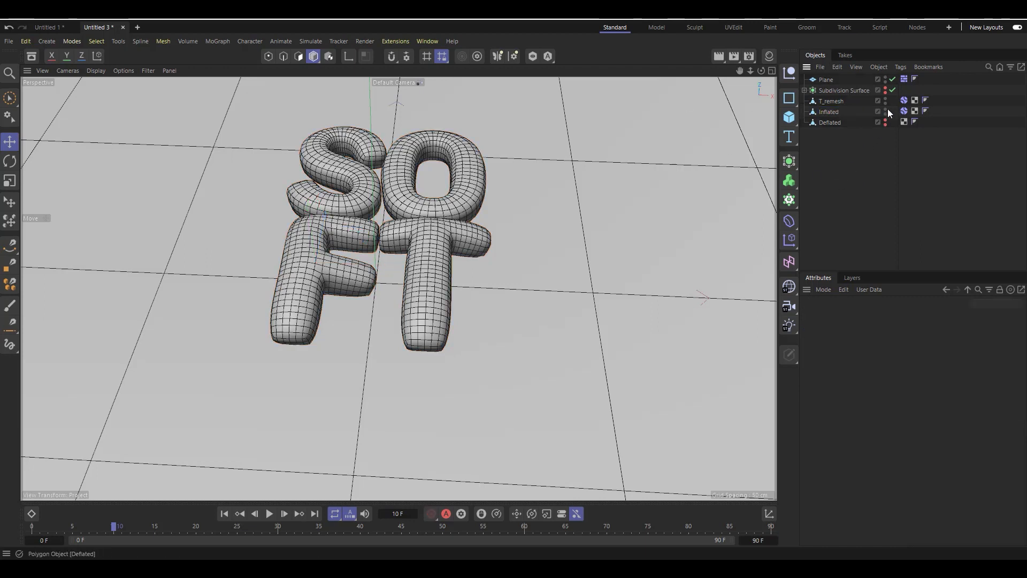
- Delete the Dynamics Body tag from the Inflated mesh
click(905, 111)
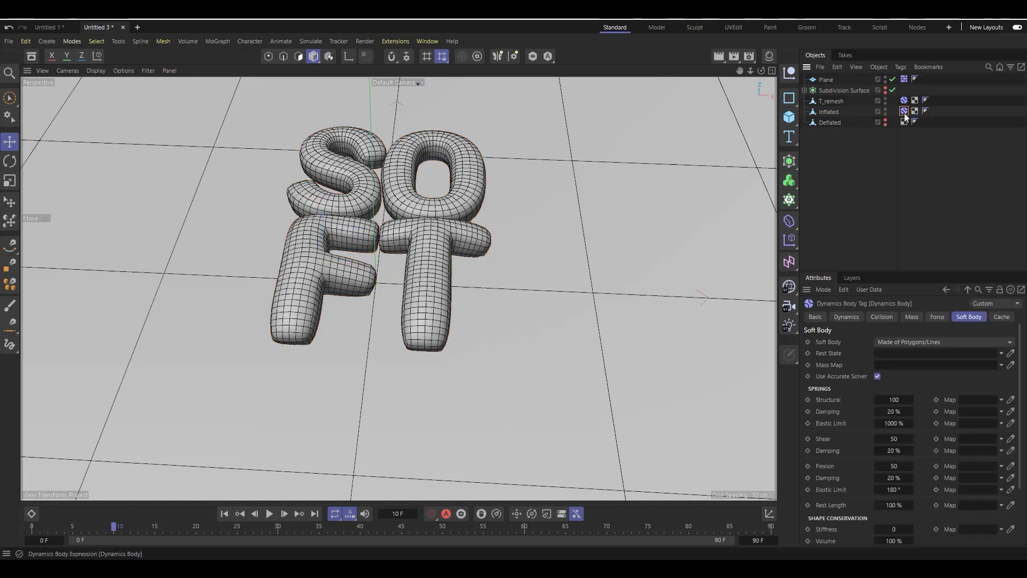
key(Delete)
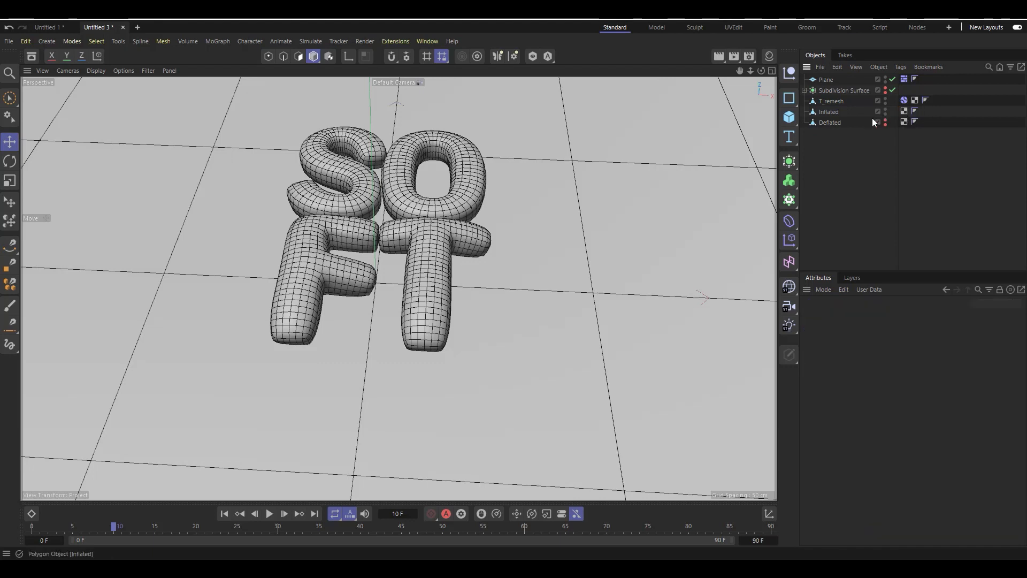
click(830, 124)
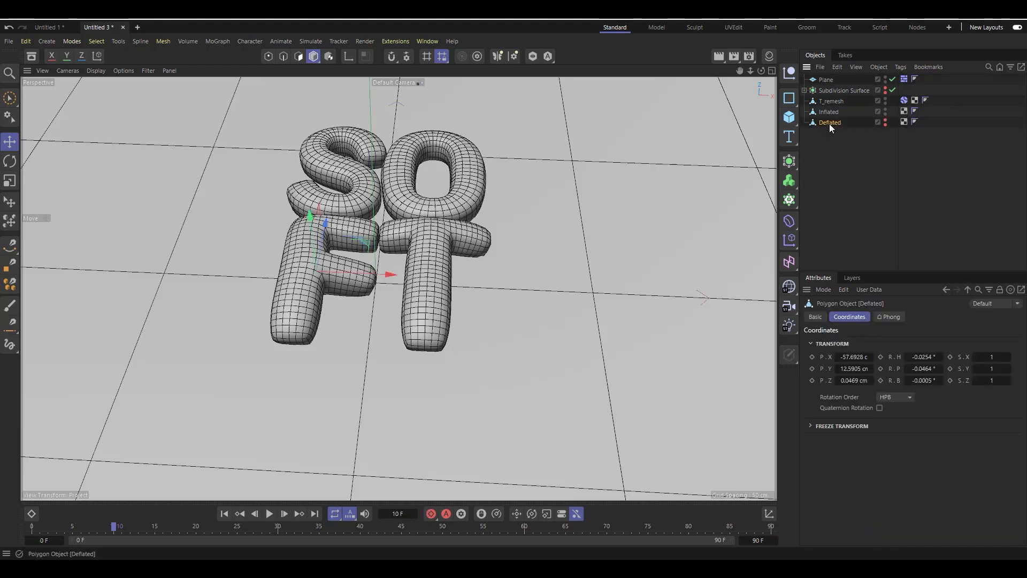
click(837, 110)
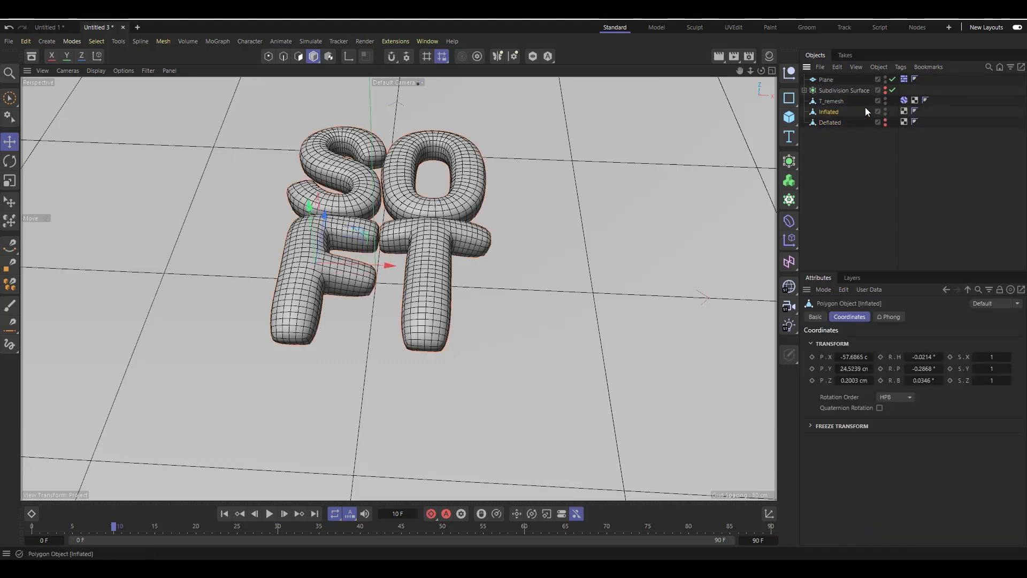
- Hide T_remesh with its Dynamics Body tag disabled, and make the Deflated mesh visible
click(833, 100)
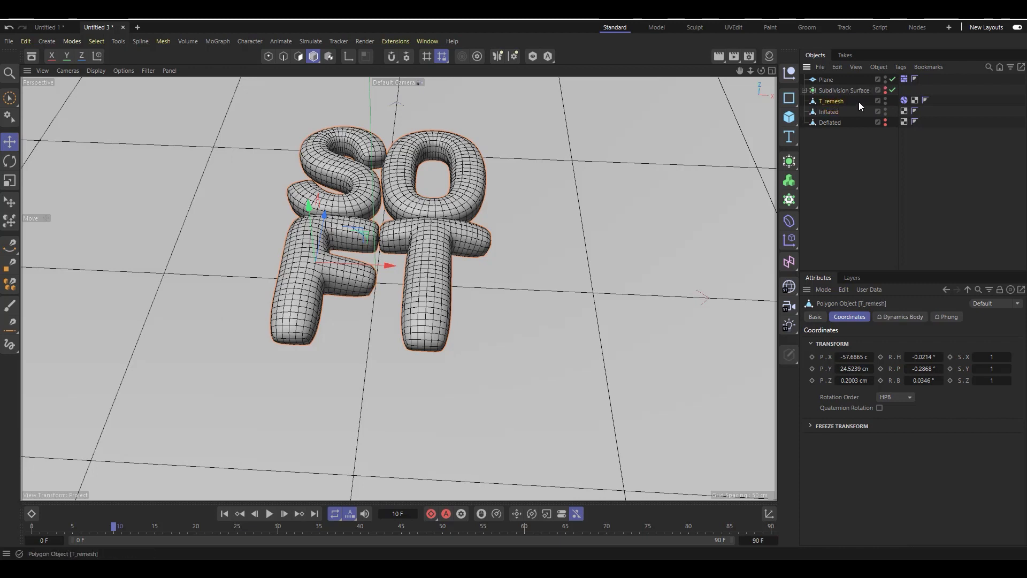
click(904, 100)
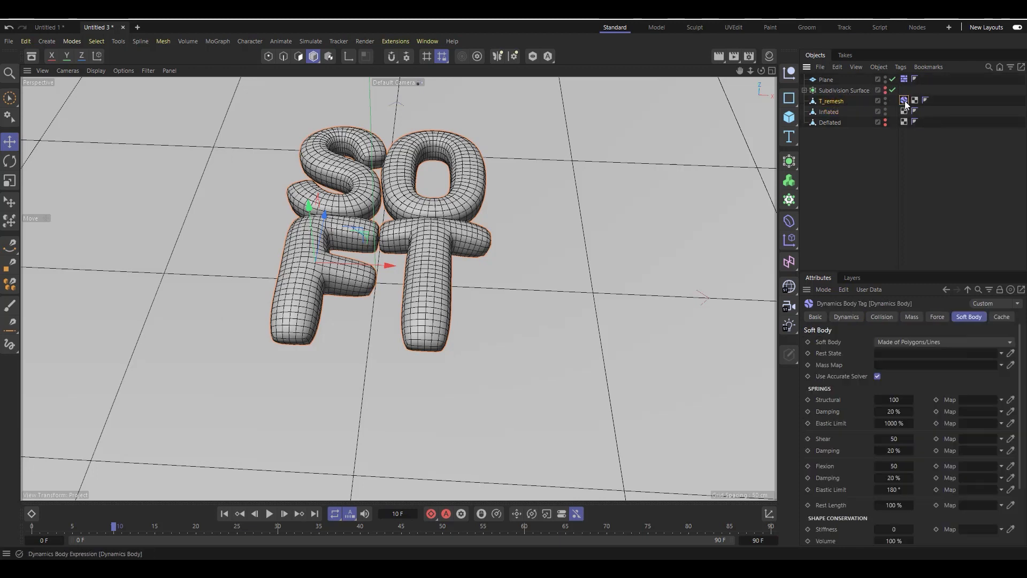
click(886, 104)
click(847, 318)
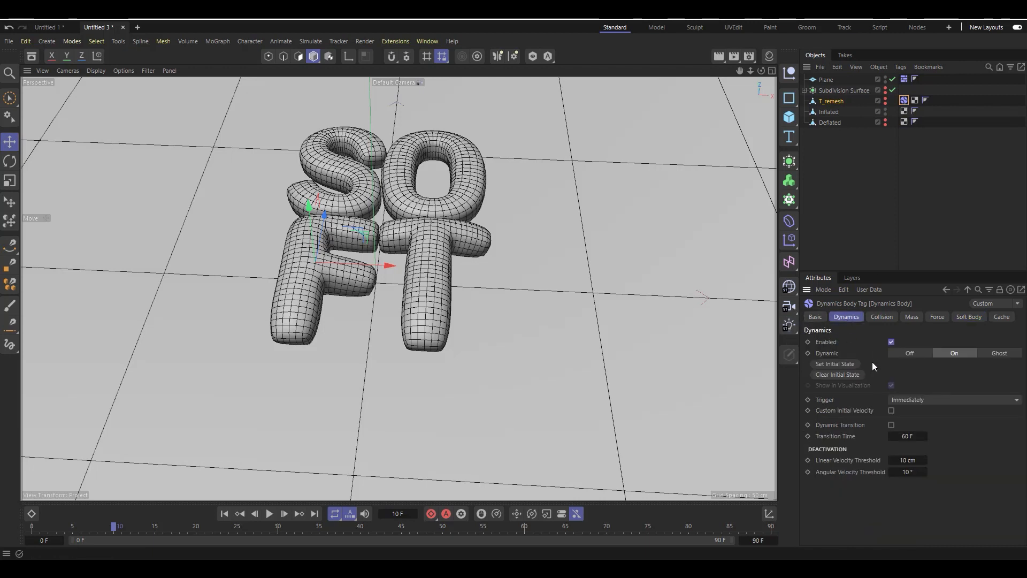
click(892, 342)
click(844, 185)
click(885, 121)
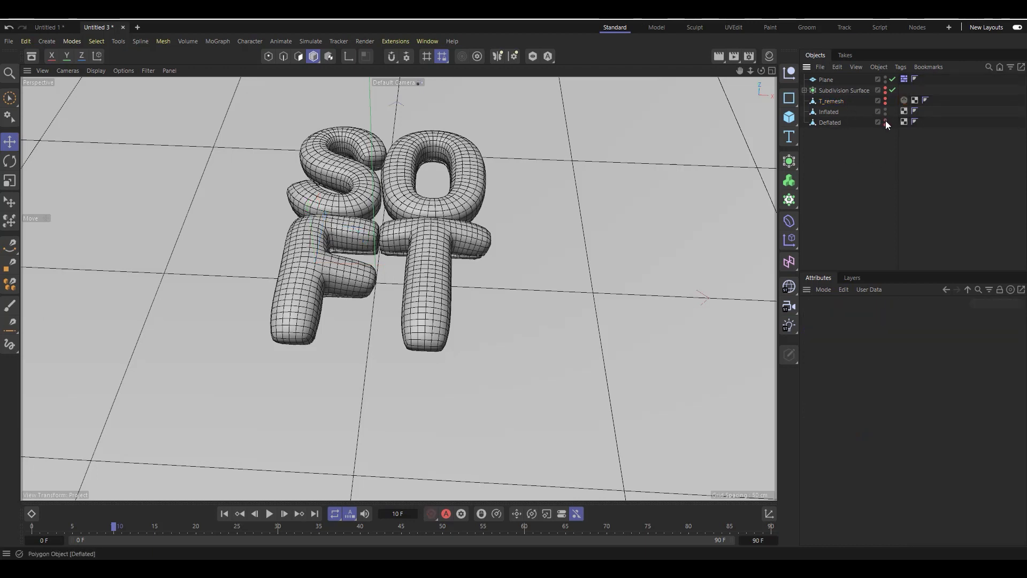
click(830, 121)
- Group the Plane, Subdivision Surface and T_remesh under a new Null and hide the whole group
click(790, 73)
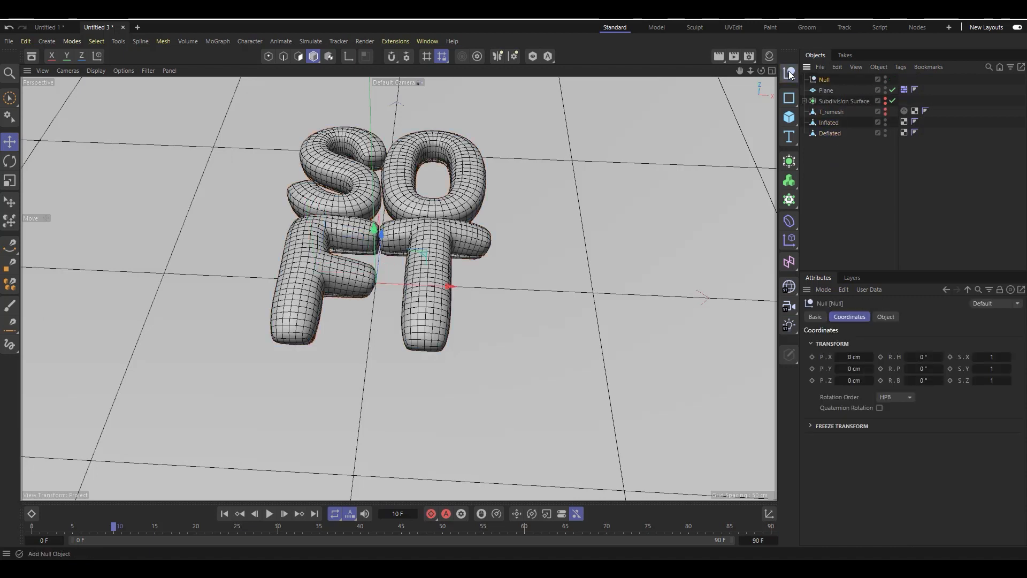
click(834, 114)
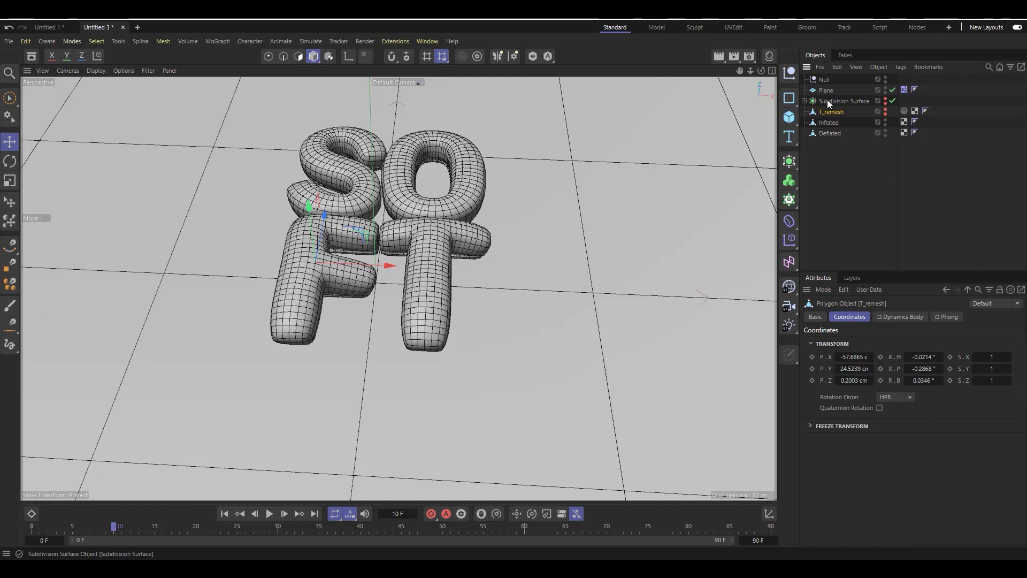
shift+click(826, 91)
drag(826, 91, 809, 81)
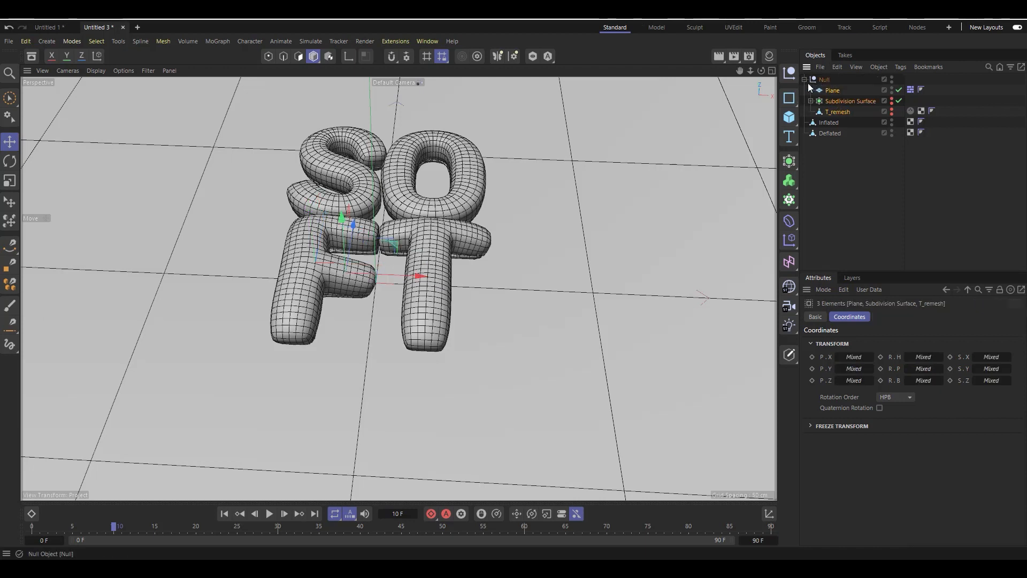
click(805, 79)
click(859, 81)
click(857, 77)
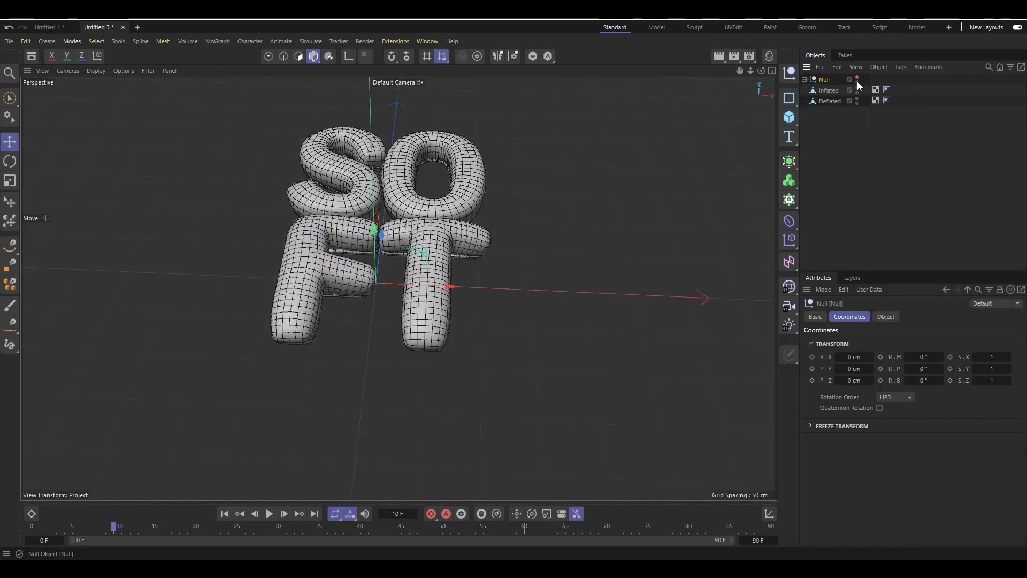
click(857, 83)
scroll(460, 311, down, 2)
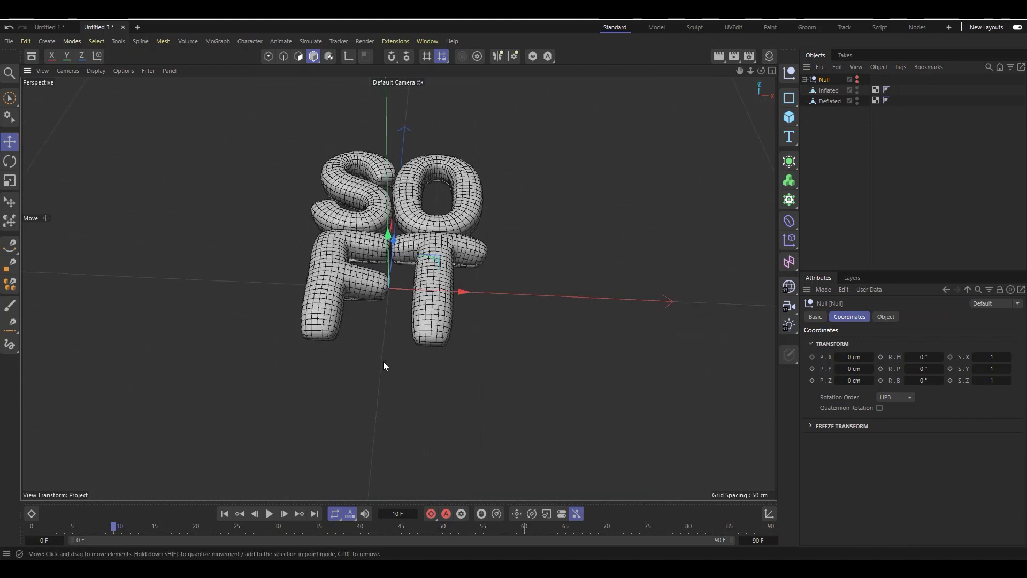
- Hide the Deflated mesh again and place it above Inflated in the object hierarchy
click(833, 91)
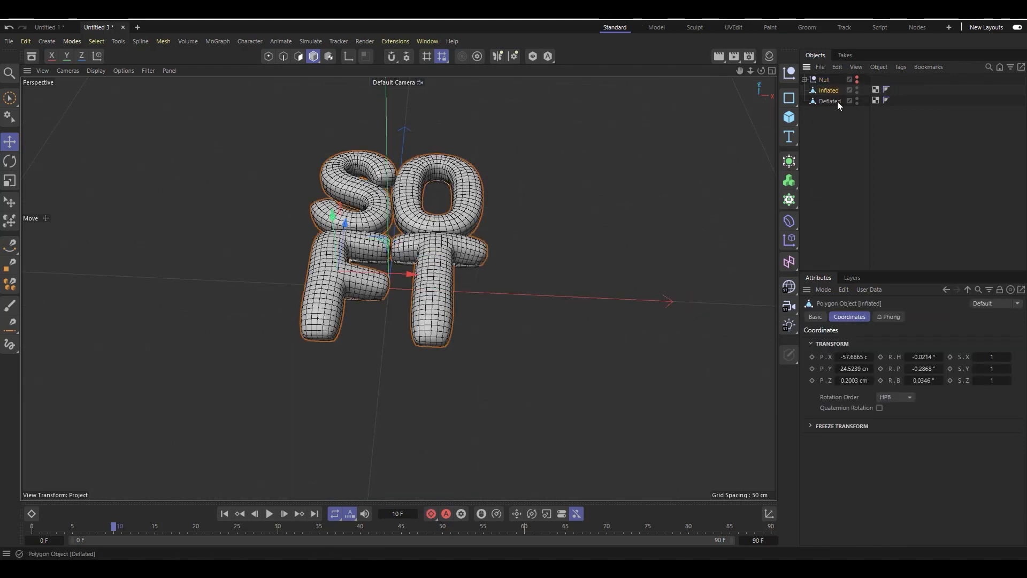
click(837, 101)
alt+drag(486, 174, 461, 110)
scroll(379, 250, up, 4)
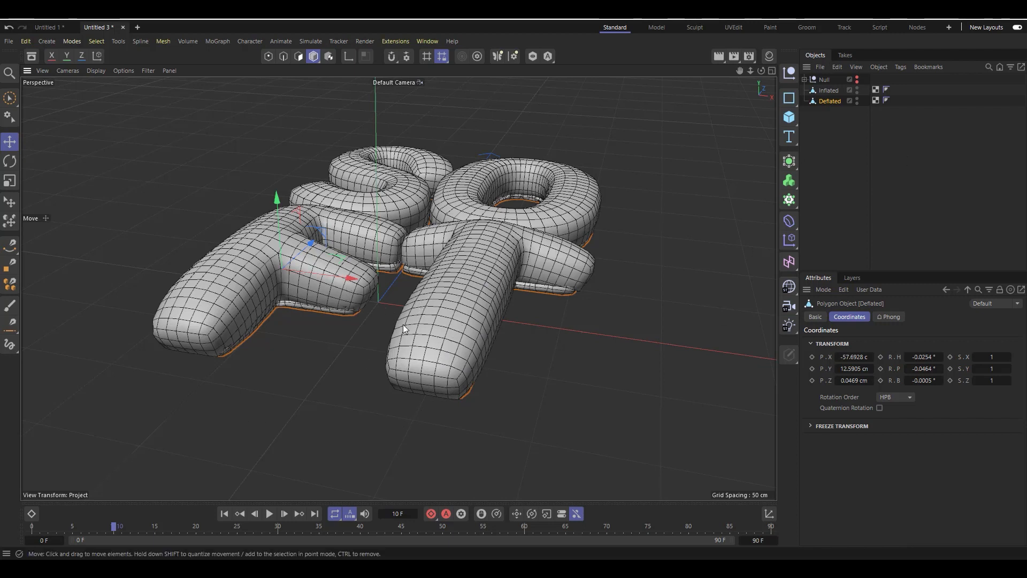
click(858, 99)
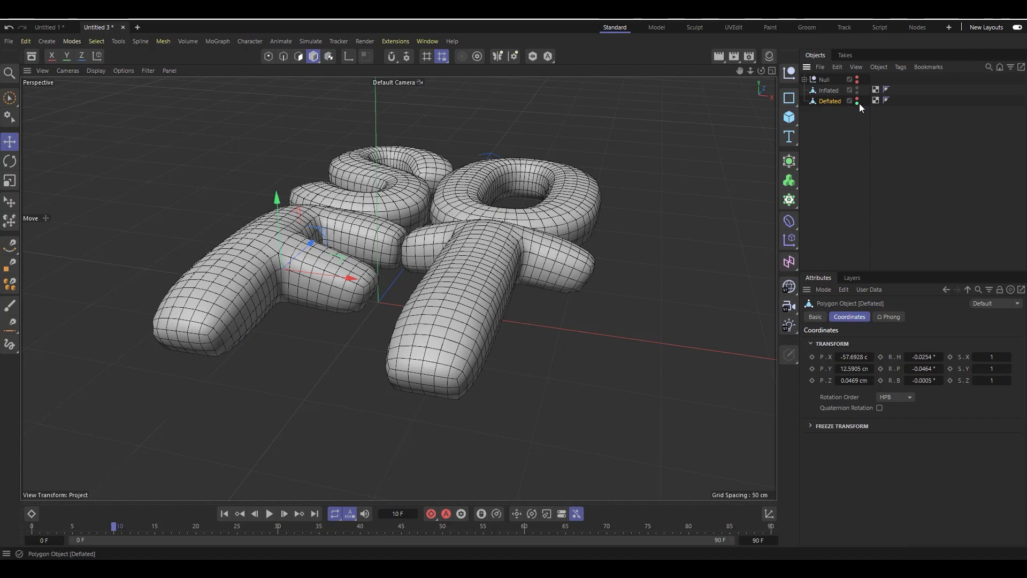
drag(828, 126, 828, 123)
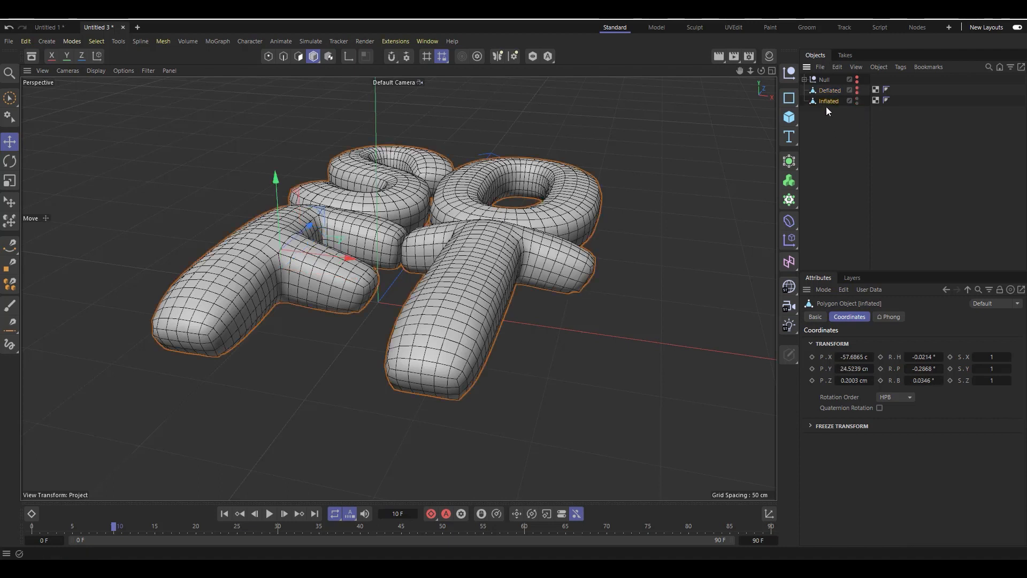
- Add a Pose Morph rigging tag to the Inflated mesh
right_click(826, 102)
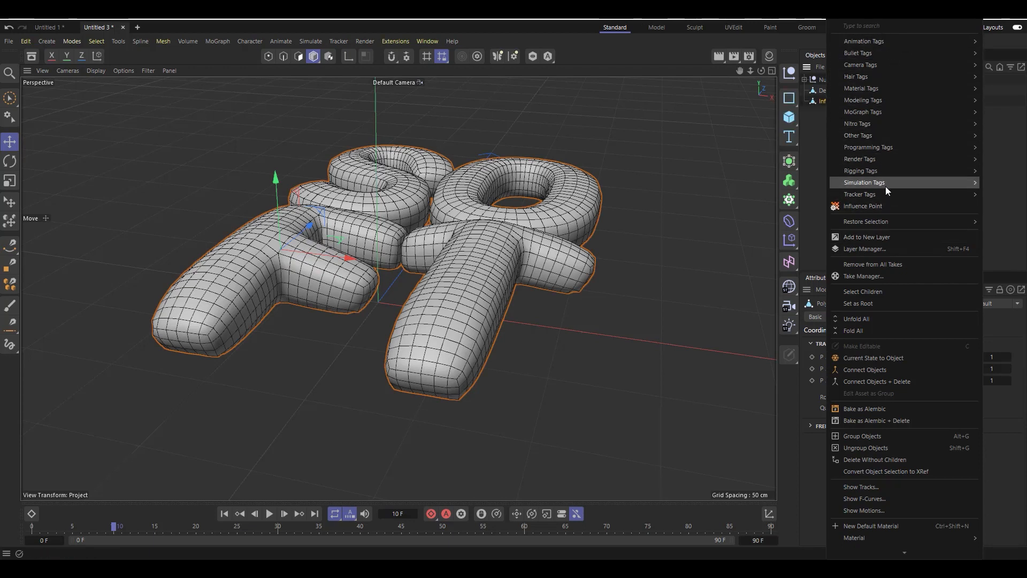
mouse_move(892, 170)
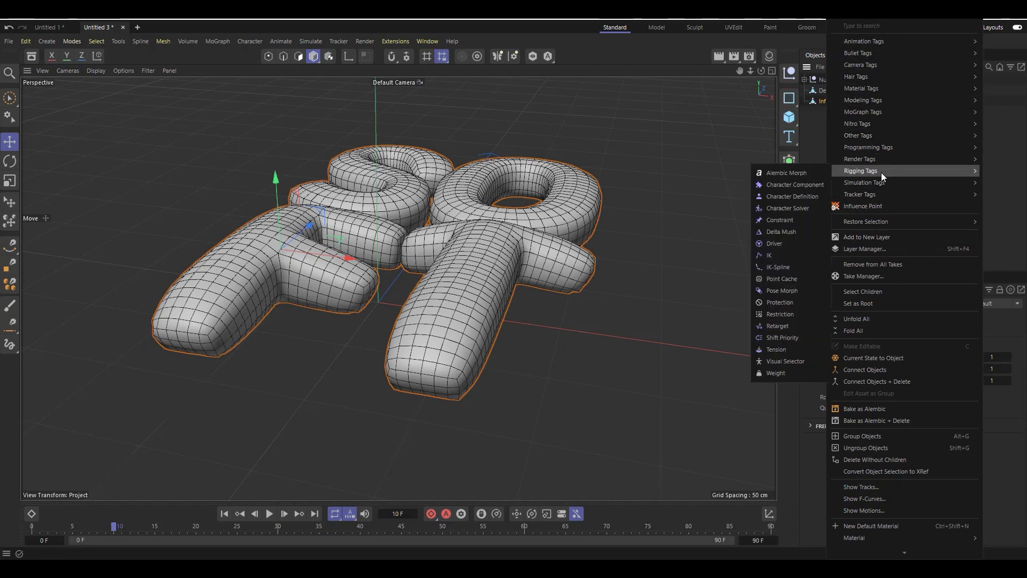
click(785, 291)
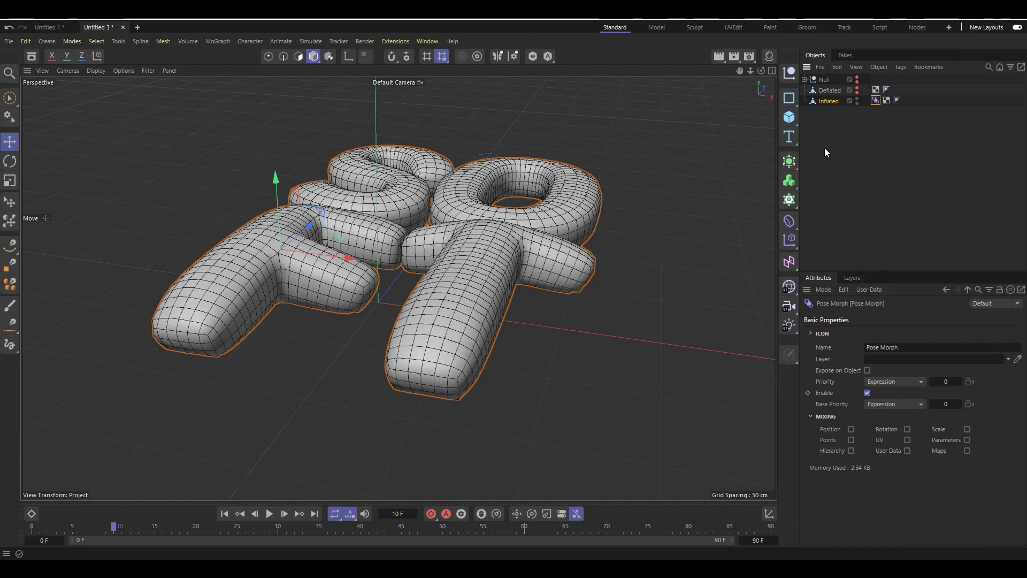
- Search the available commands for "pose"
key(shift+c)
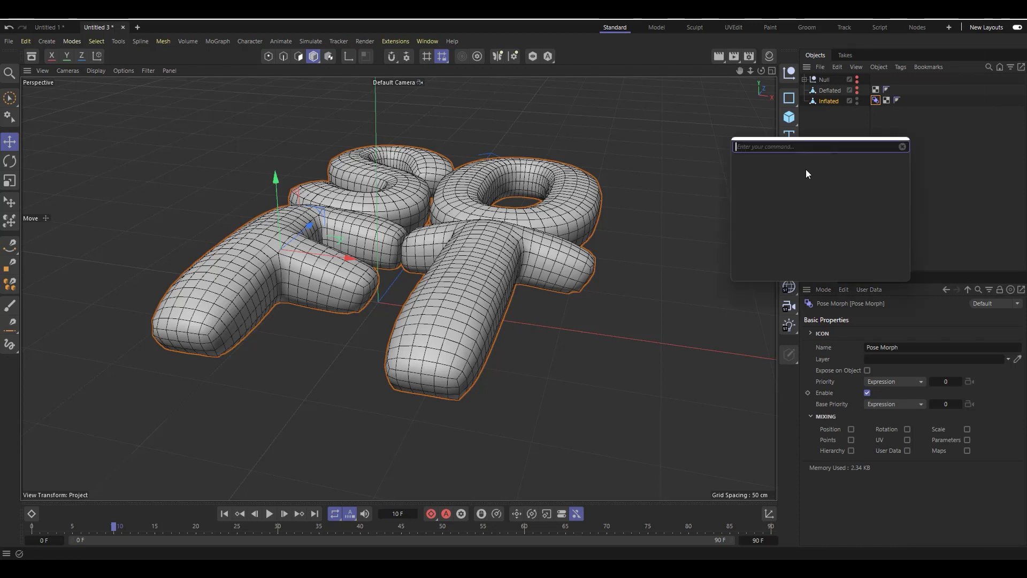
text(pose)
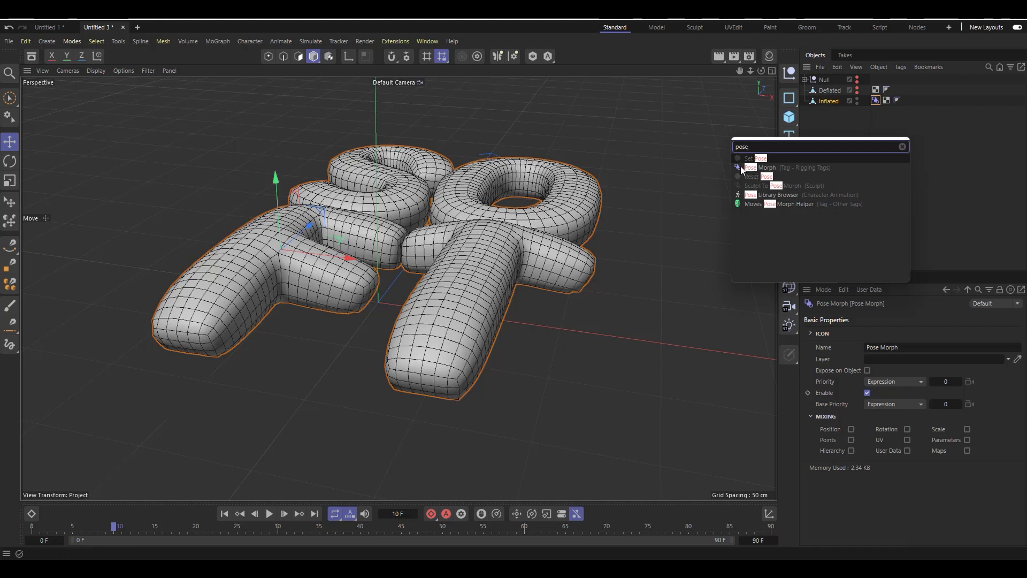
click(829, 102)
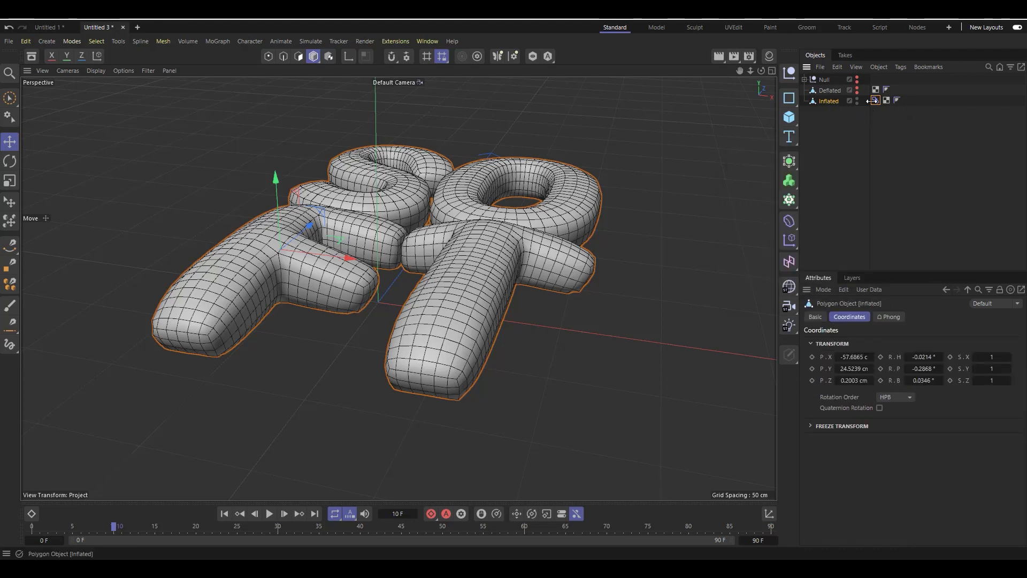
- Enable Points mixing in the Pose Morph tag of the Inflated mesh
click(875, 100)
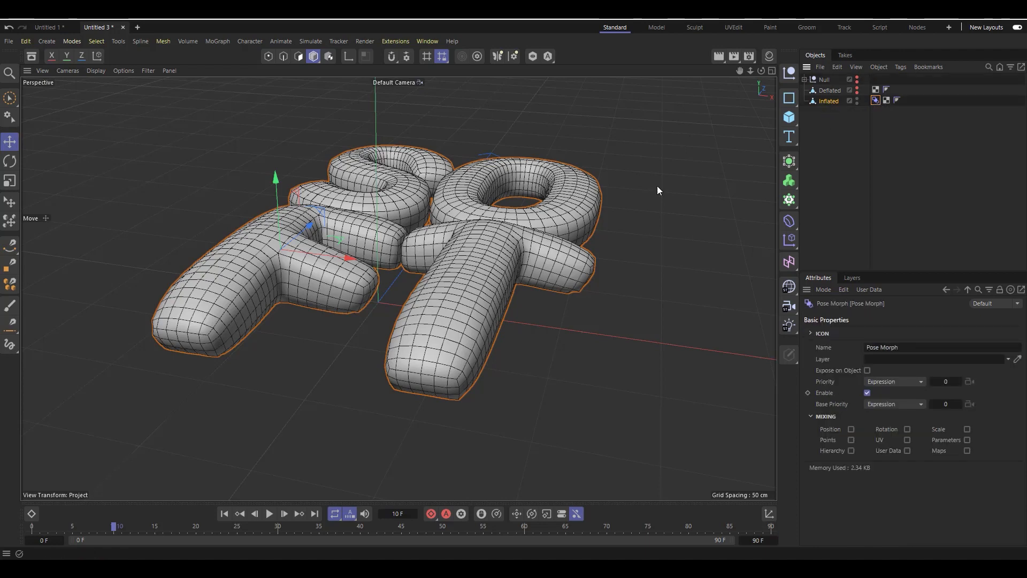
drag(762, 70, 759, 115)
scroll(445, 252, down, 2)
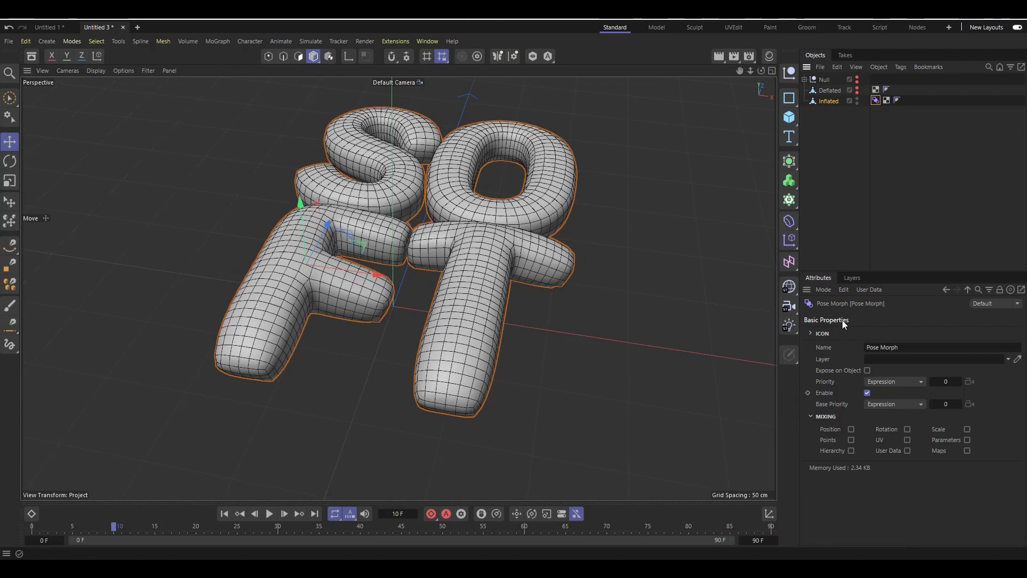
click(851, 440)
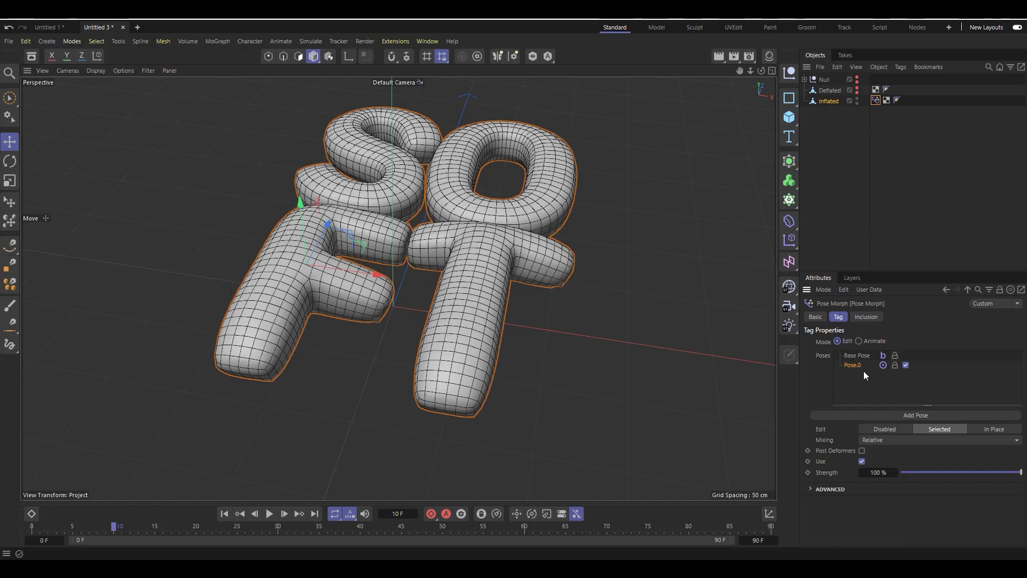
- Delete Pose.0 from the Pose Morph tag and add the Deflated mesh as an absolute morph target
click(860, 355)
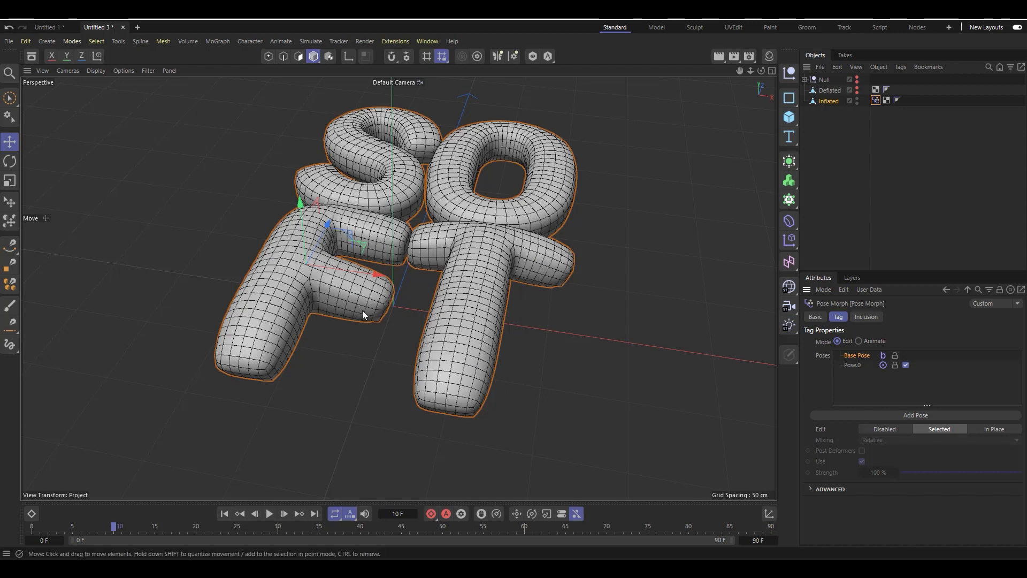
click(854, 365)
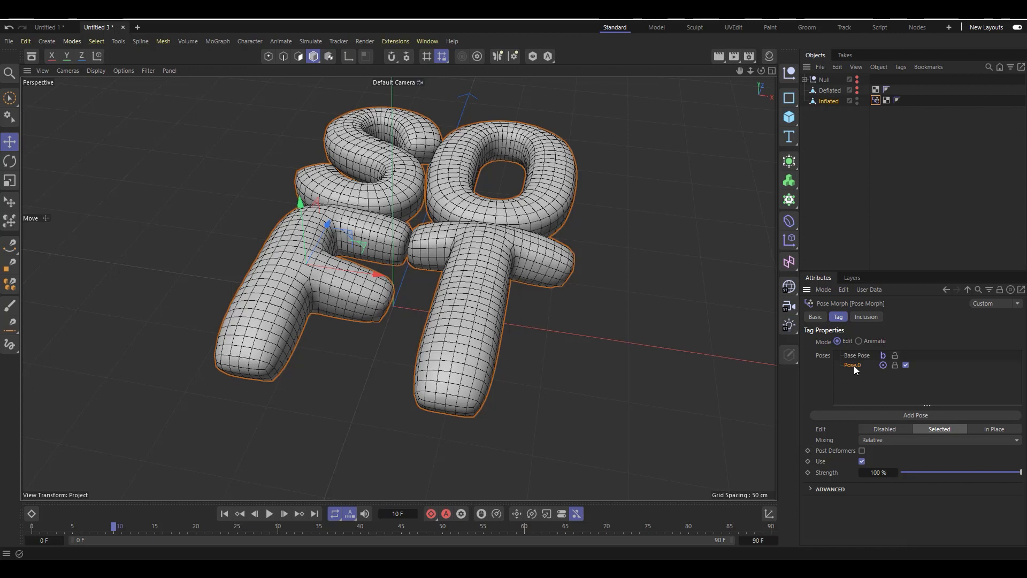
key(Delete)
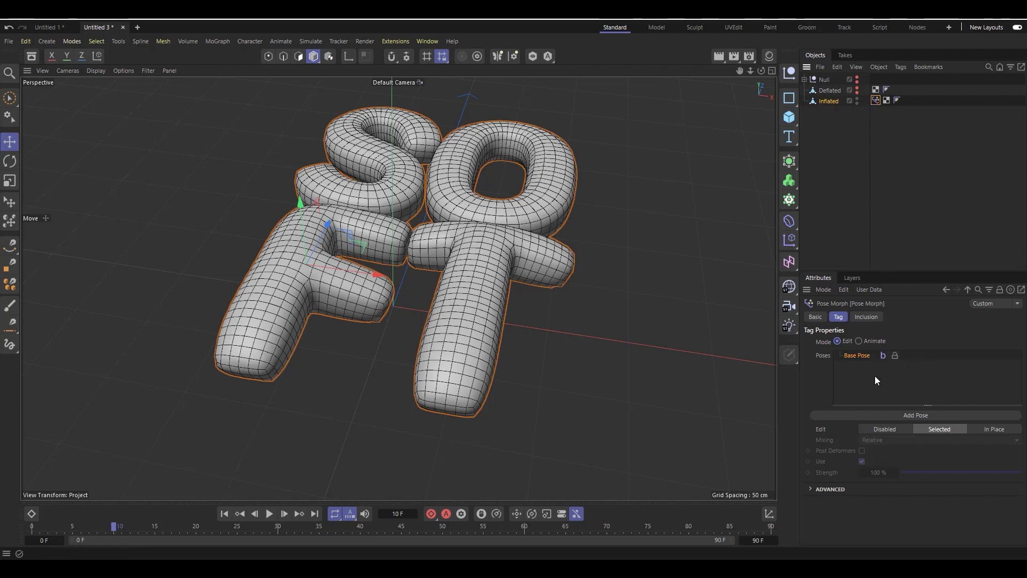
drag(830, 89, 872, 385)
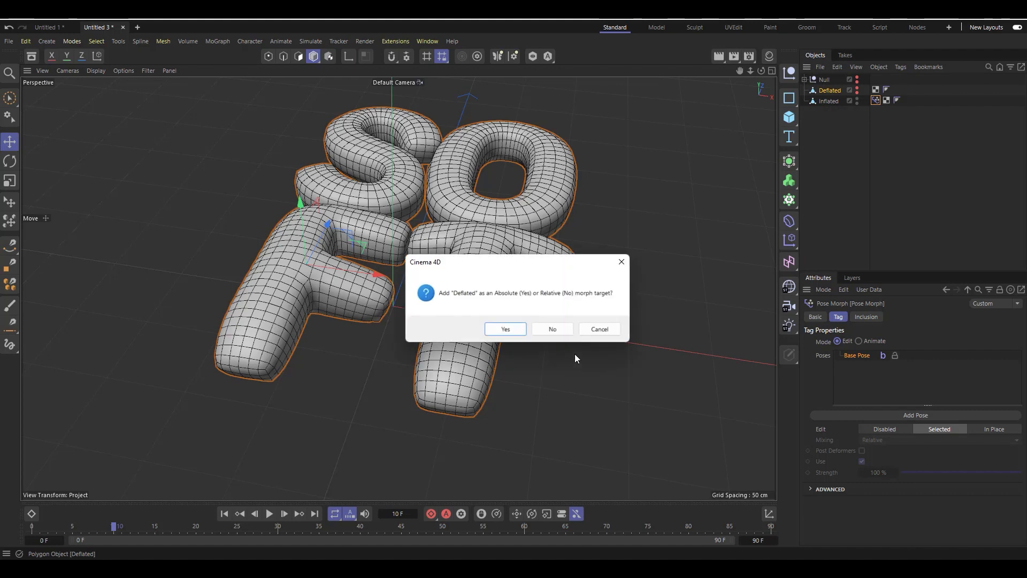
click(514, 329)
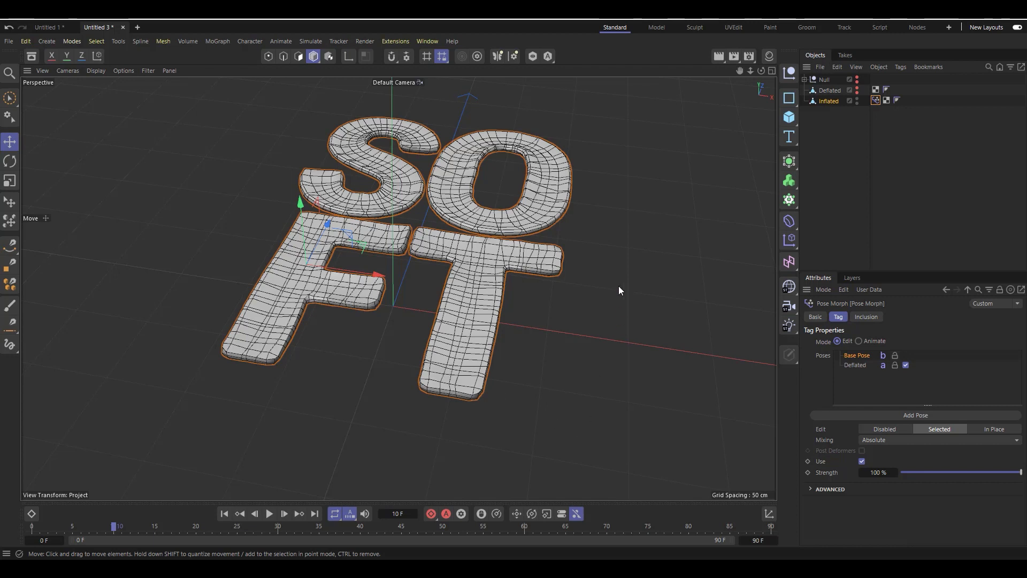
- Test the pose Strength of the Inflated mesh's Pose Morph tag and switch the tag to Animate mode
click(827, 102)
click(876, 100)
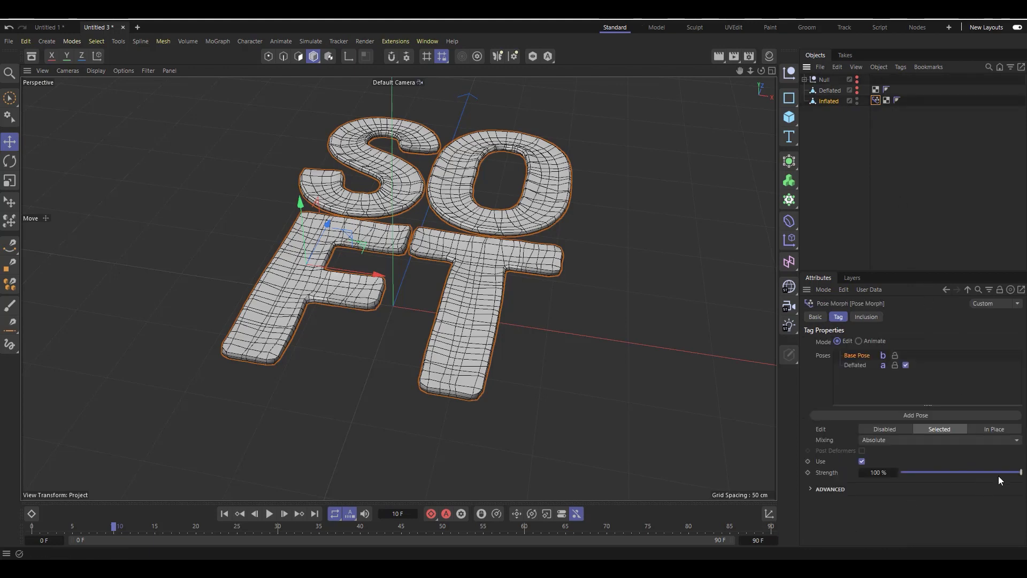
mouse_move(1015, 473)
mouse_down()
mouse_move(888, 490)
mouse_move(1022, 474)
mouse_move(901, 500)
mouse_move(1022, 474)
mouse_move(949, 492)
mouse_move(868, 493)
mouse_move(1022, 473)
mouse_up()
click(872, 341)
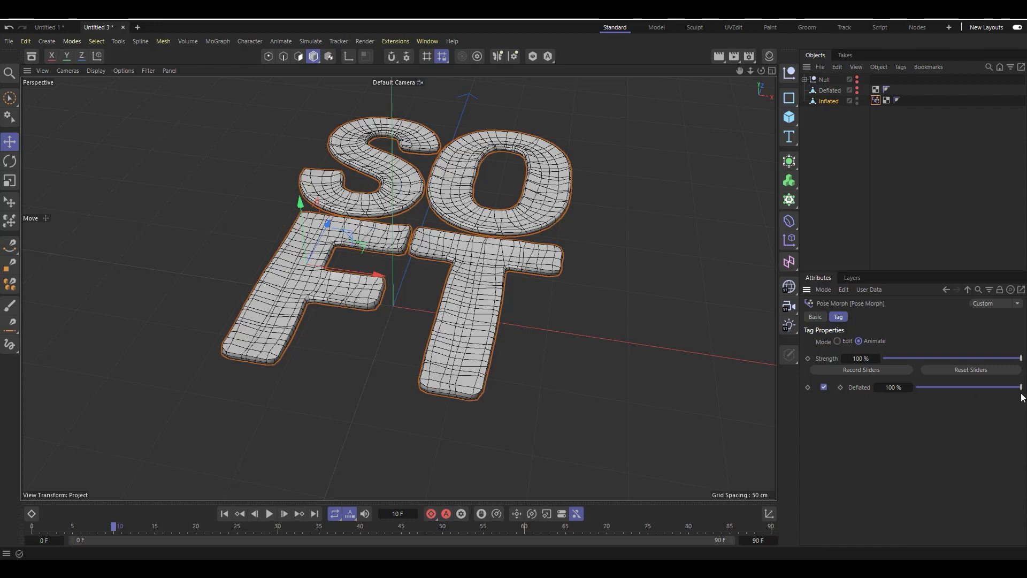
- Preview the inflating and deflating by varying the Deflated morph strength, ending at 100 %
mouse_move(1020, 387)
mouse_down()
mouse_move(910, 395)
mouse_move(1022, 387)
mouse_up()
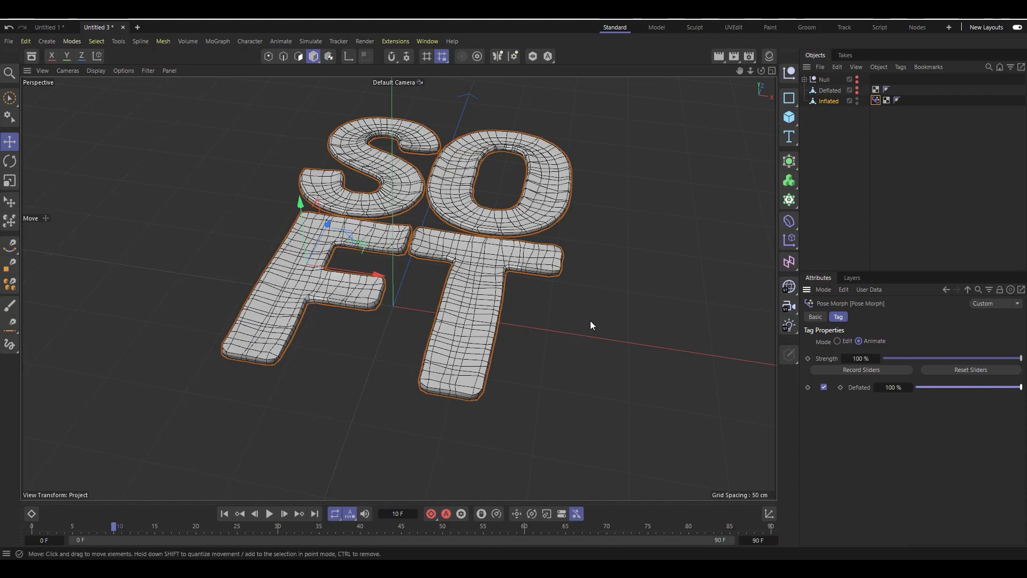
scroll(438, 114, up, 1)
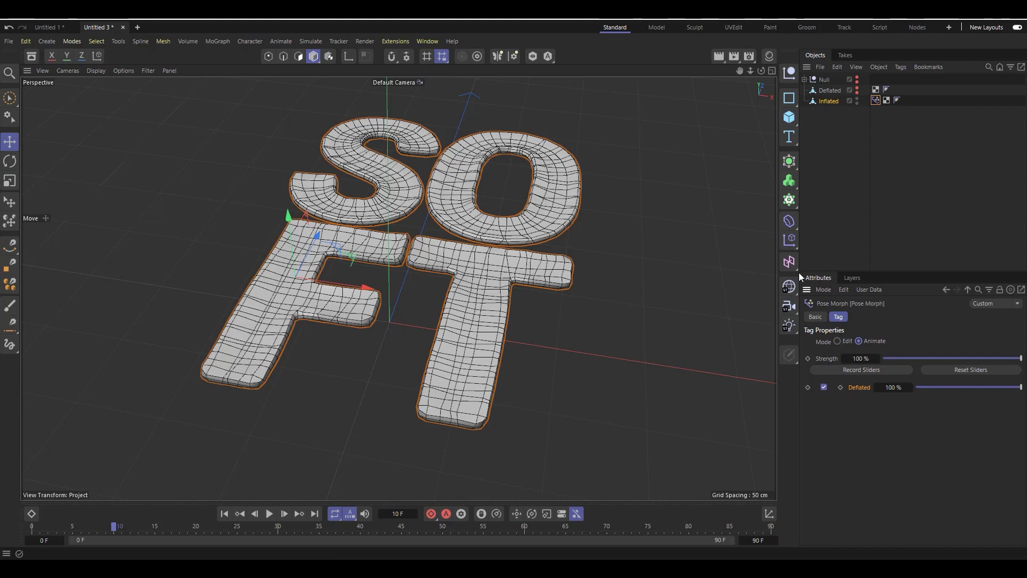
drag(968, 384, 1021, 394)
drag(984, 386, 814, 402)
drag(878, 400, 1023, 397)
- Add a Morph deformer as a child of the Inflated mesh and open its object properties
click(791, 223)
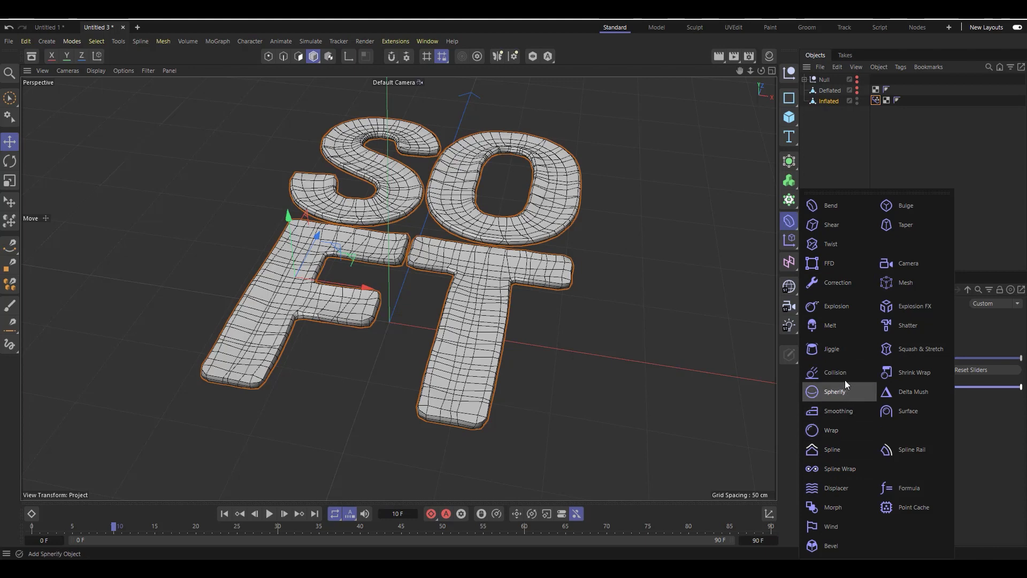
click(836, 508)
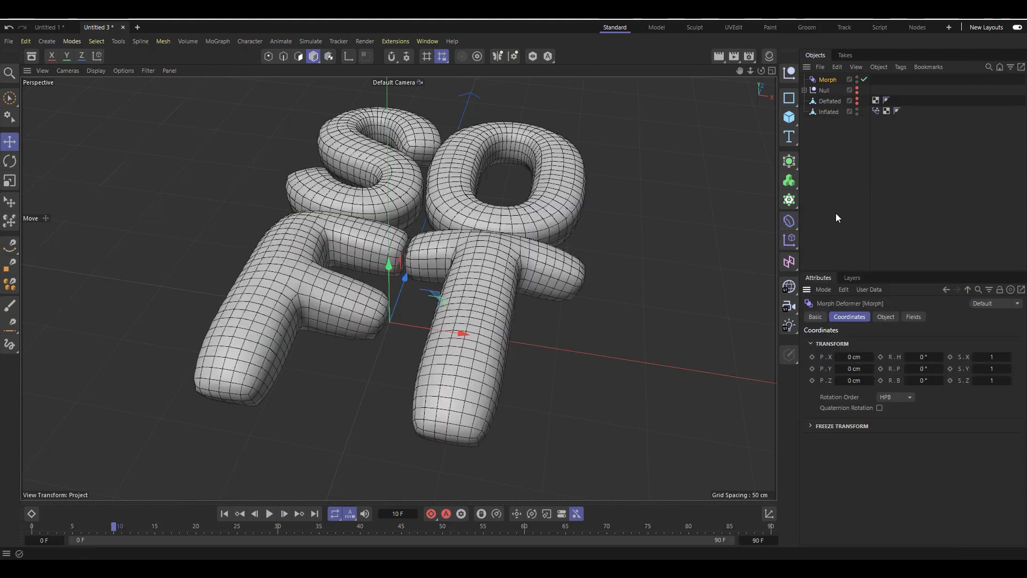
drag(825, 79, 831, 110)
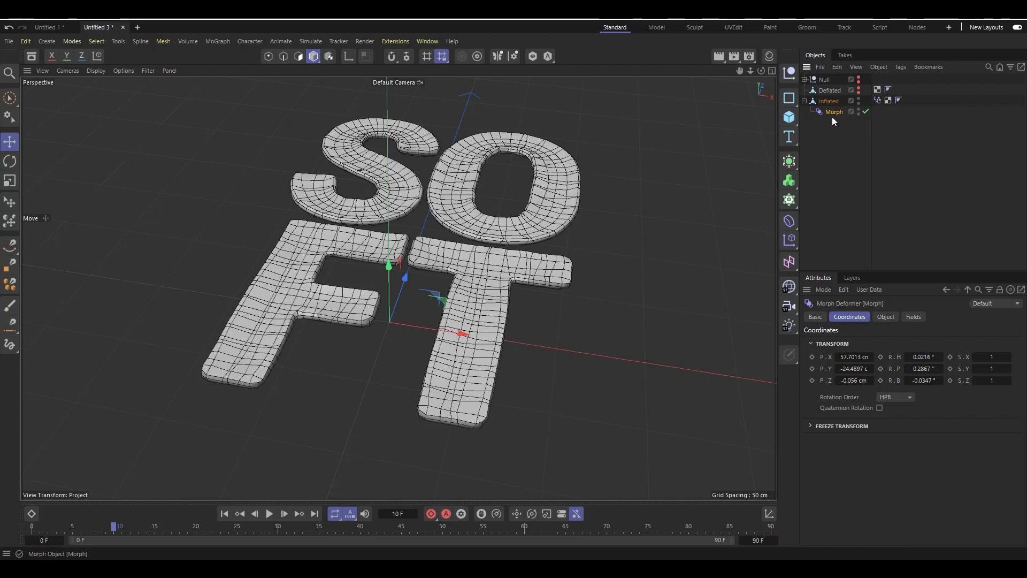
click(888, 318)
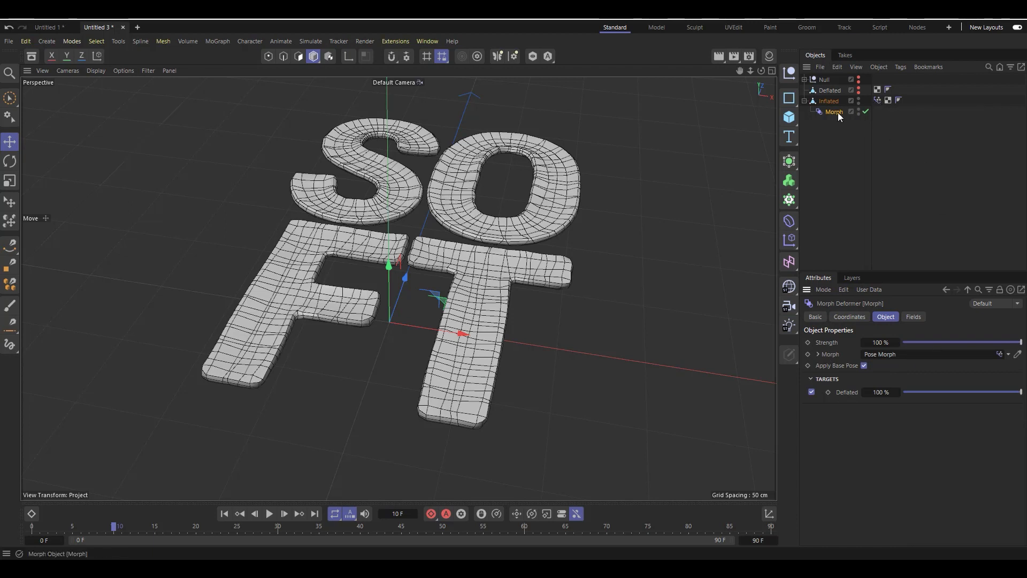
- Clear the Morph deformer's morph link and relink it to the Inflated mesh's Pose Morph tag
click(1004, 356)
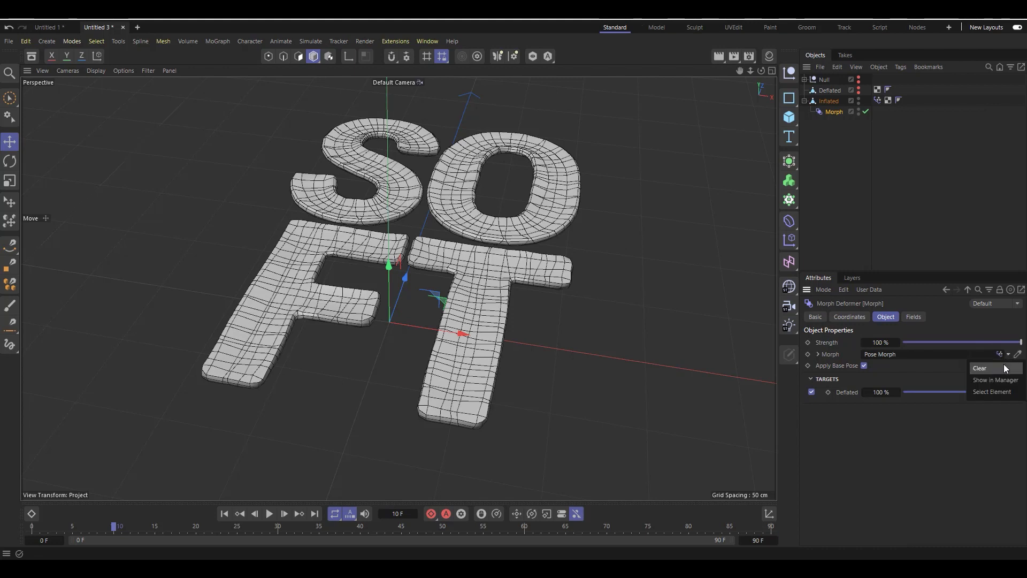
click(992, 368)
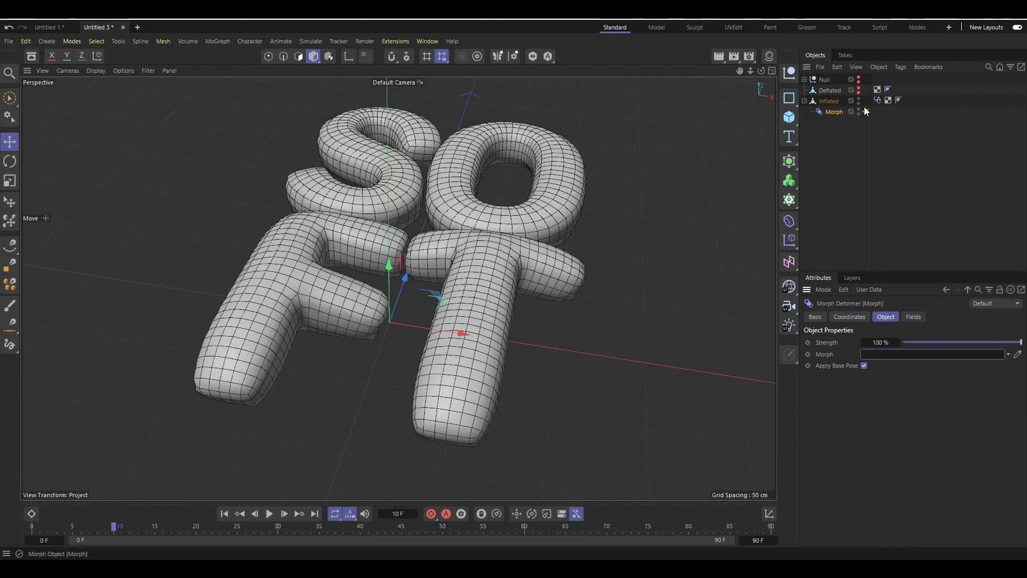
drag(877, 100, 908, 356)
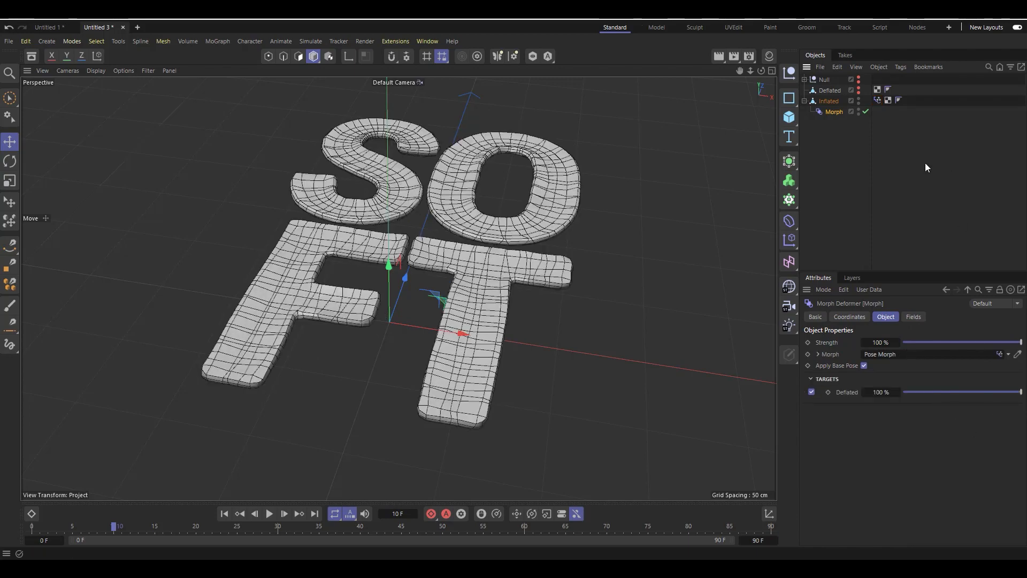
mouse_move(995, 391)
mouse_down()
mouse_move(840, 416)
mouse_move(1001, 394)
mouse_up()
- Add a Linear Field to the Morph deformer and scale the field down to a length of 29.6 cm
scroll(419, 393, down, 1)
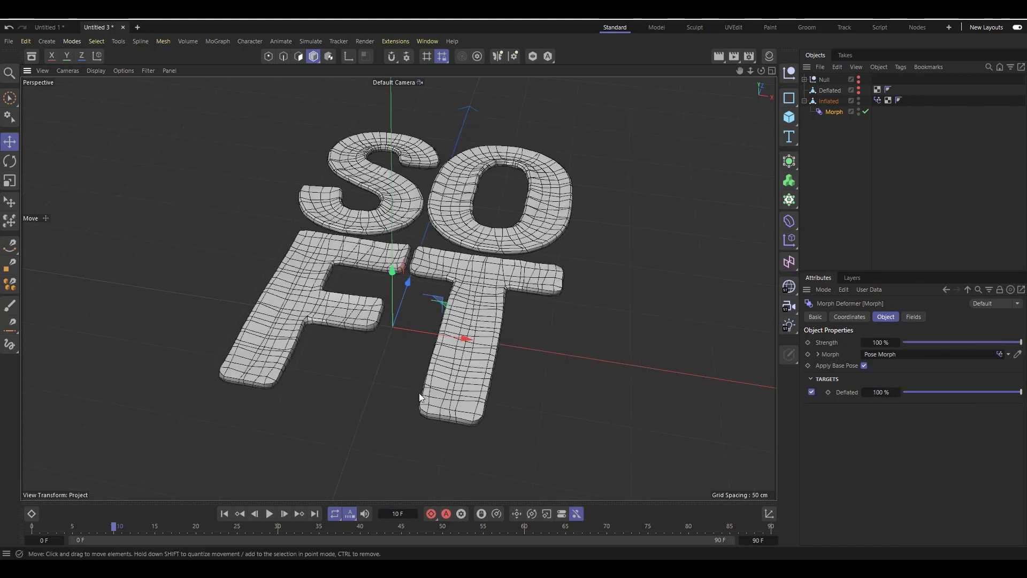
drag(761, 71, 761, 71)
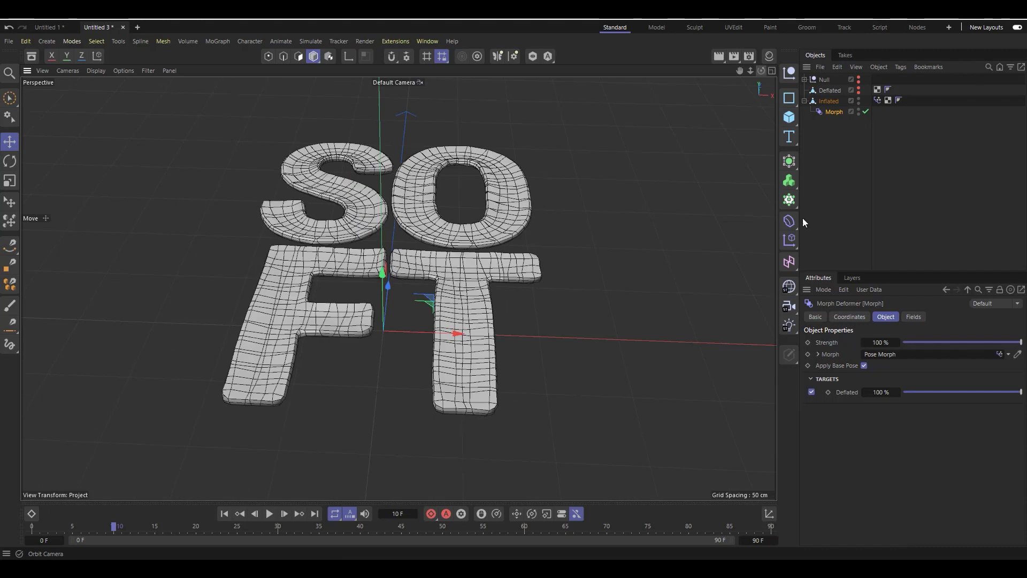
click(915, 317)
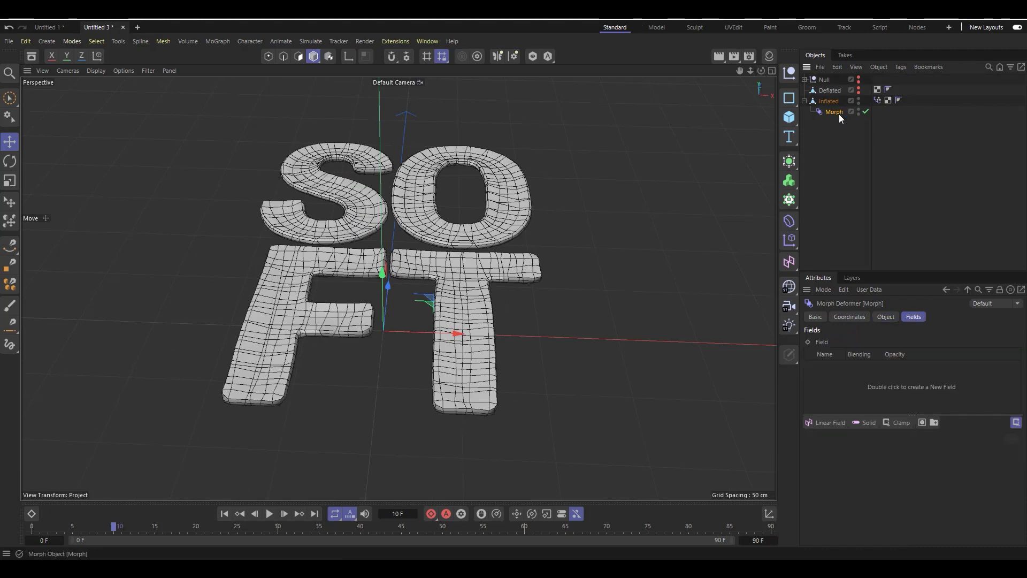
click(830, 423)
key(t)
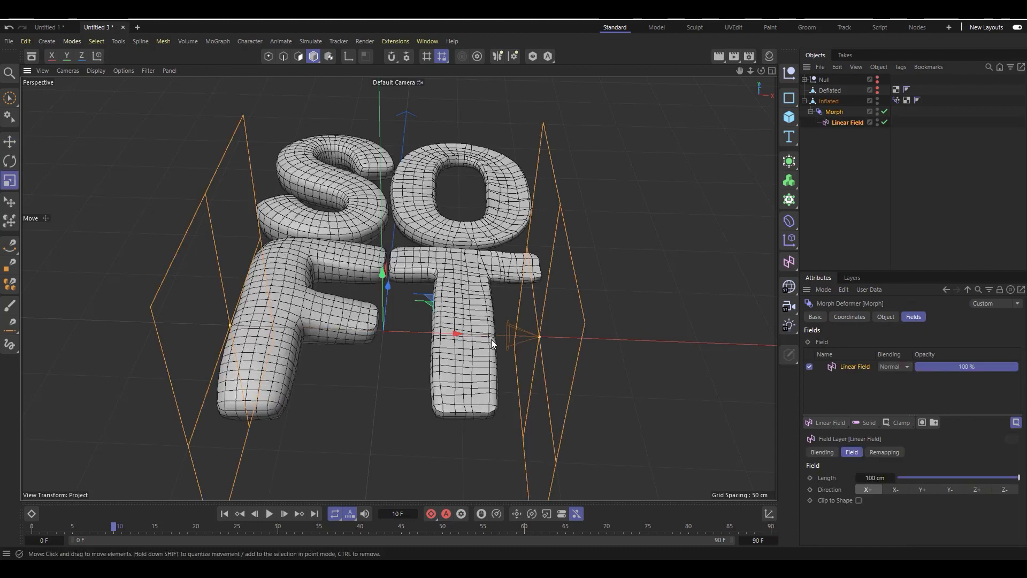
drag(676, 280, 438, 316)
drag(335, 310, 336, 322)
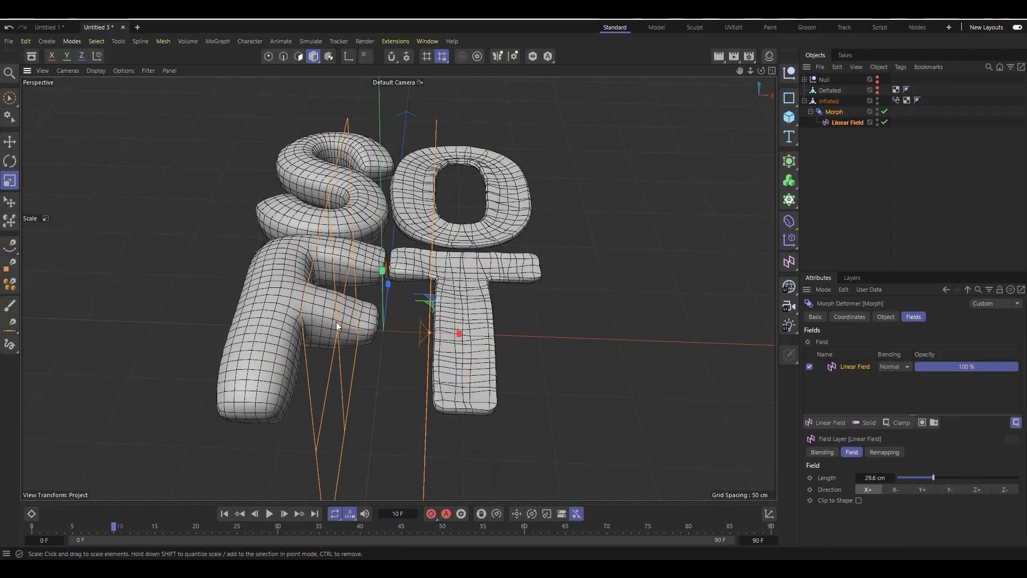
- Move the Linear Field about 150 cm along negative X, past the S and F, and deselect it
alt+middle_drag(336, 322, 353, 279)
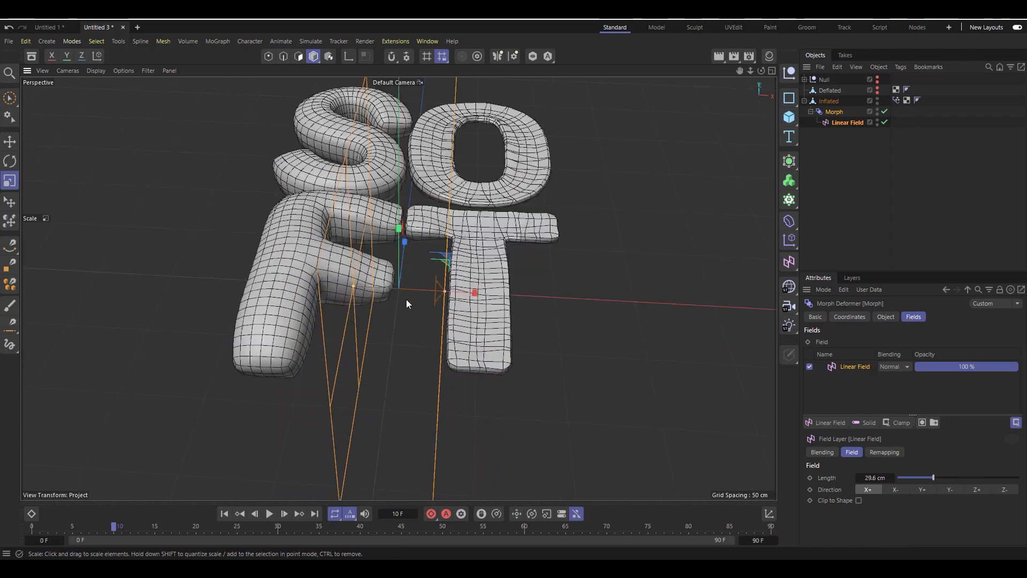
key(e)
drag(477, 294, 249, 231)
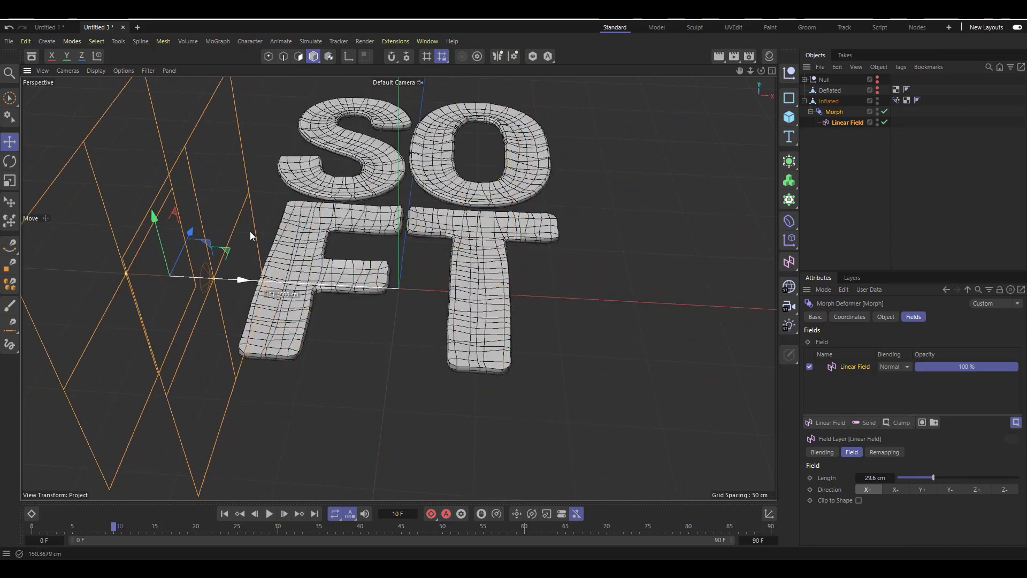
scroll(325, 326, down, 2)
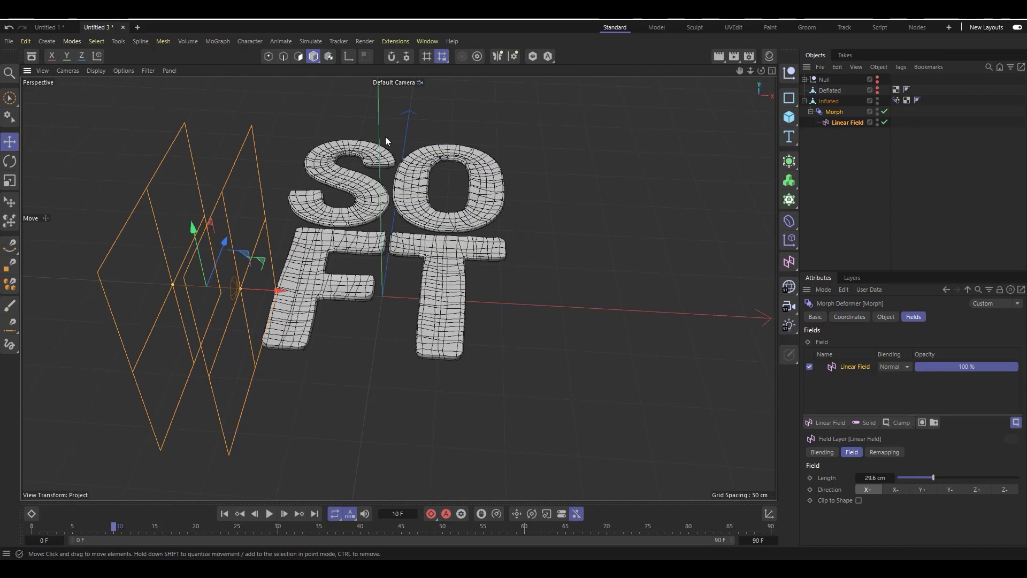
scroll(380, 166, up, 2)
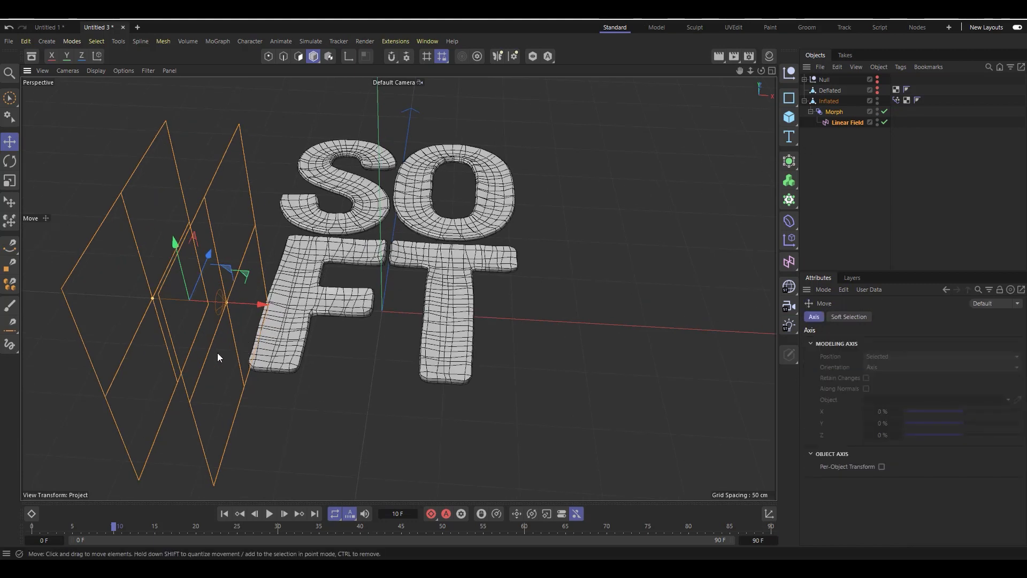
click(746, 250)
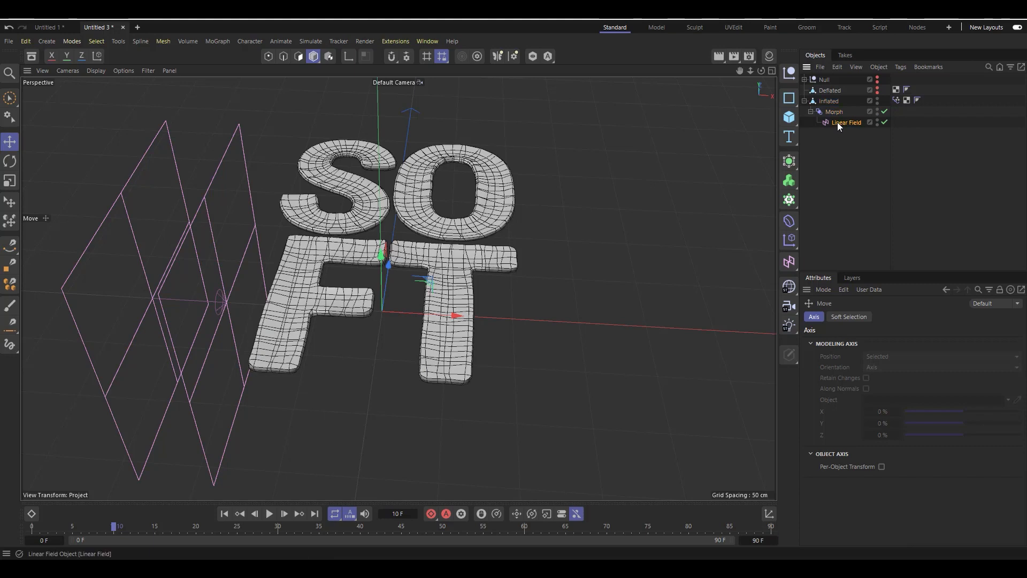
- Rotate the Linear Field's heading to about -48° and move it diagonally beyond the upper outer corner of the S
click(837, 122)
key(r)
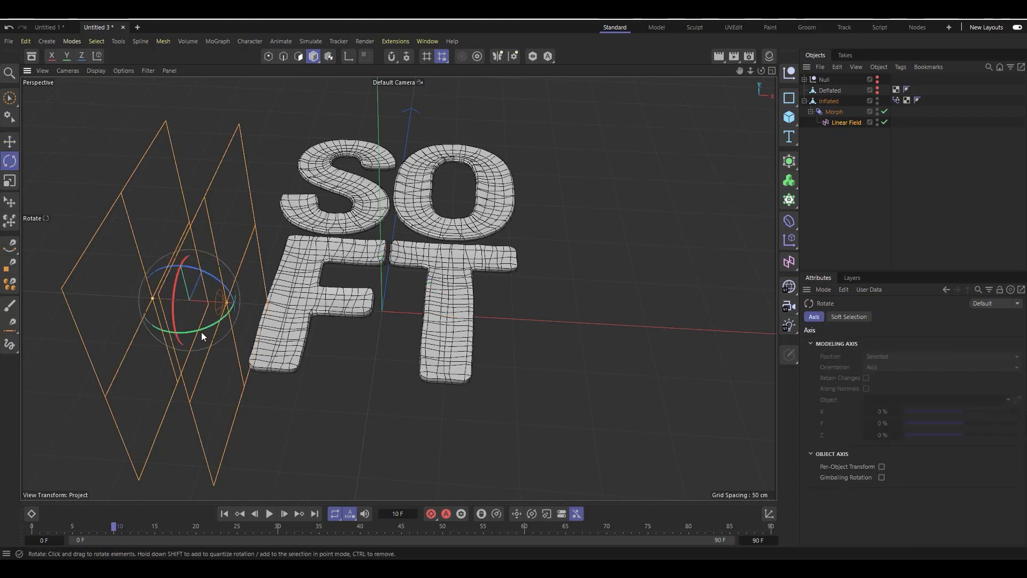
drag(201, 331, 169, 337)
key(e)
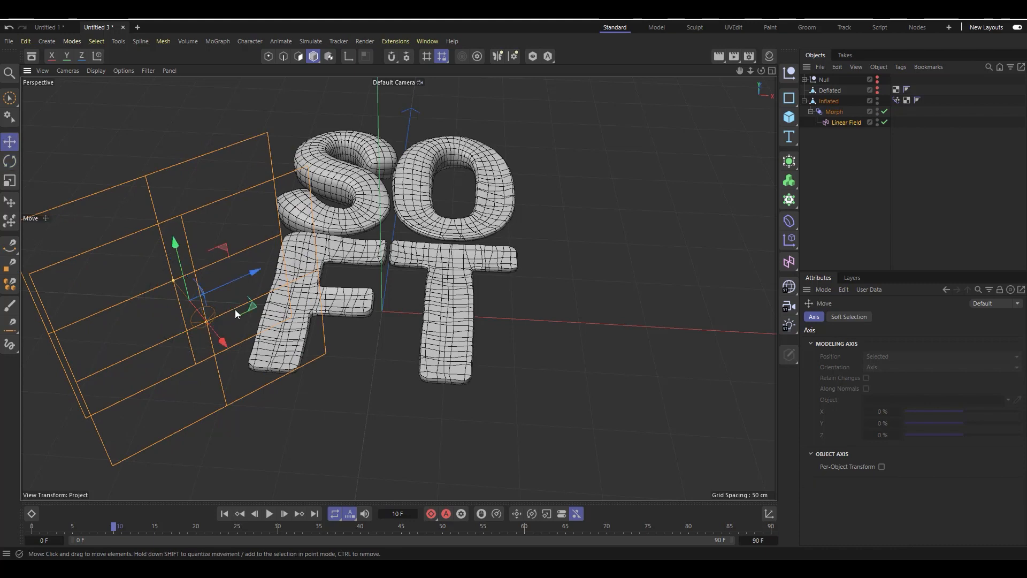
drag(232, 281, 242, 163)
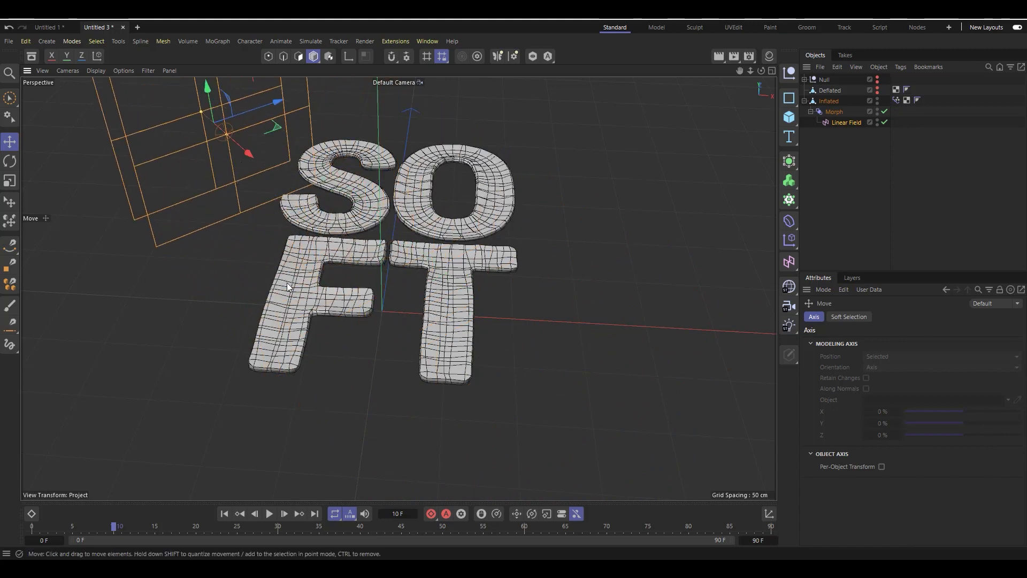
- At frame 0, position the Linear Field clear of the S in the Top view and keyframe its position at about X -148.4, Y 0, Z 248.5 cm
click(225, 513)
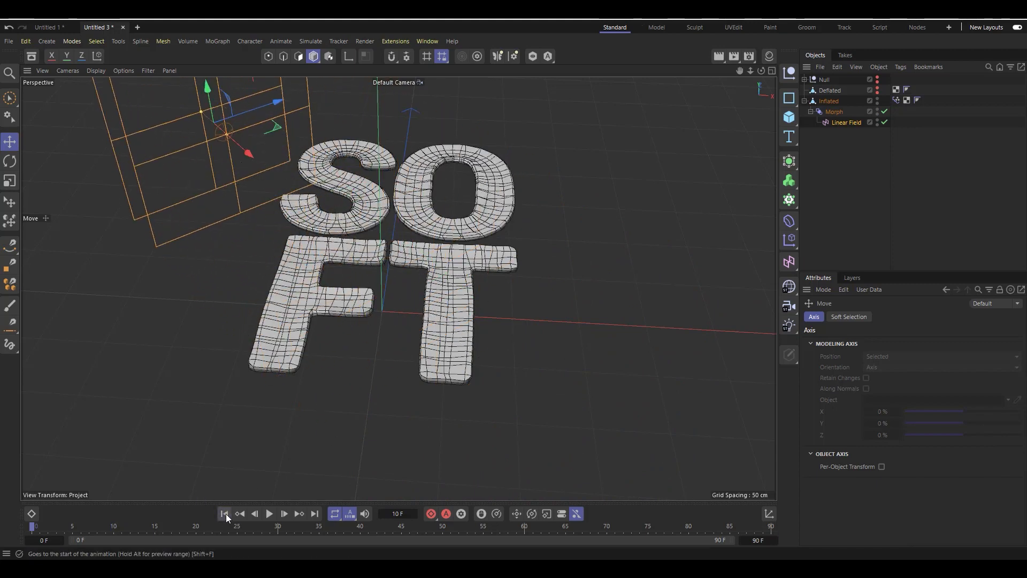
click(858, 124)
scroll(495, 206, down, 2)
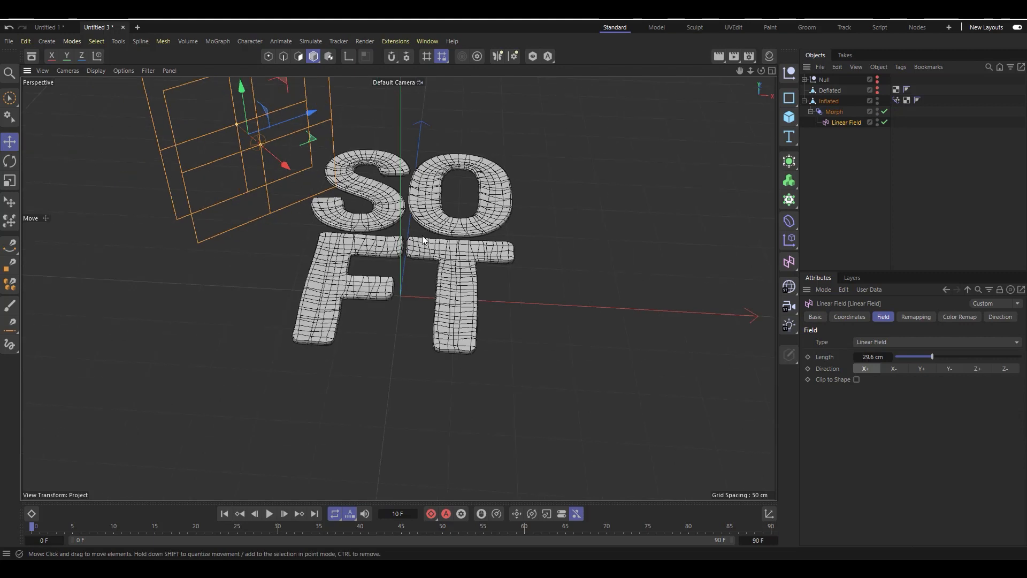
click(772, 71)
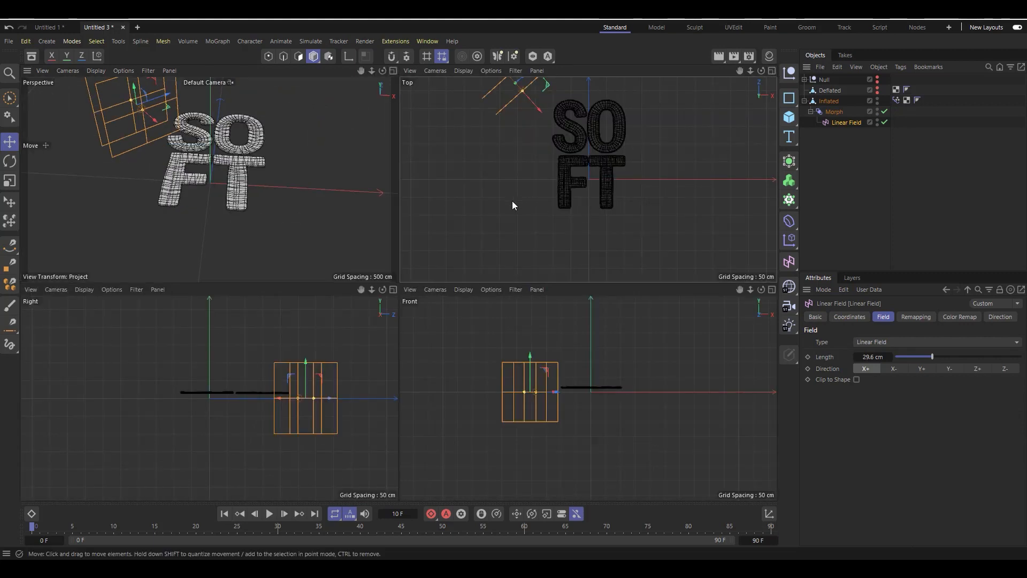
drag(523, 159, 526, 164)
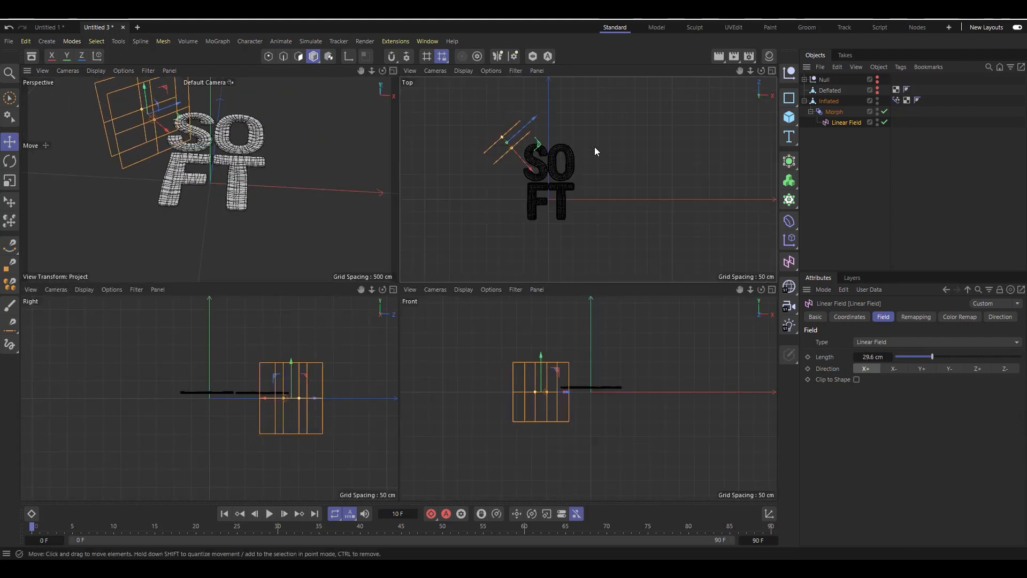
scroll(595, 147, up, 2)
drag(496, 117, 503, 111)
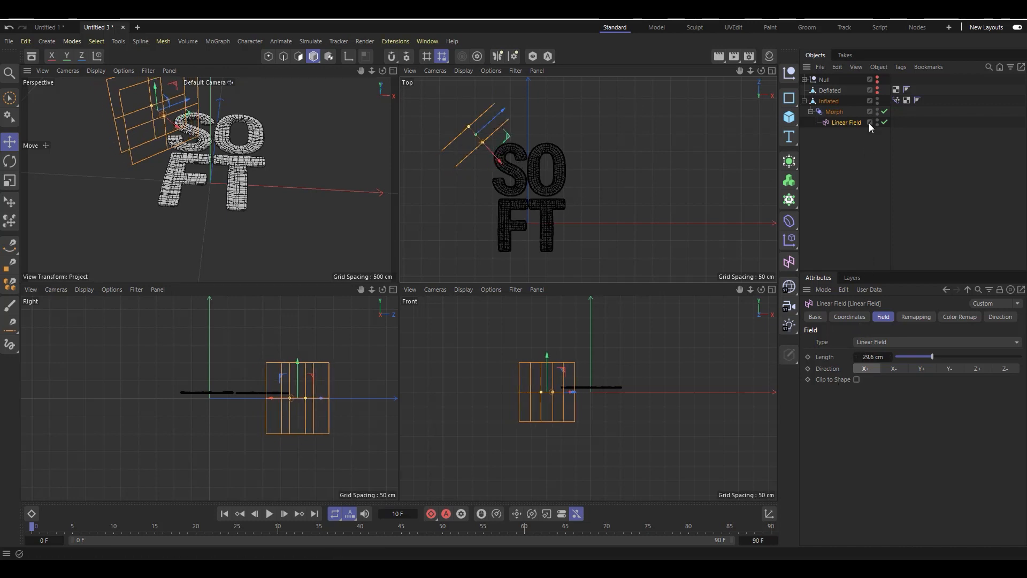
click(852, 317)
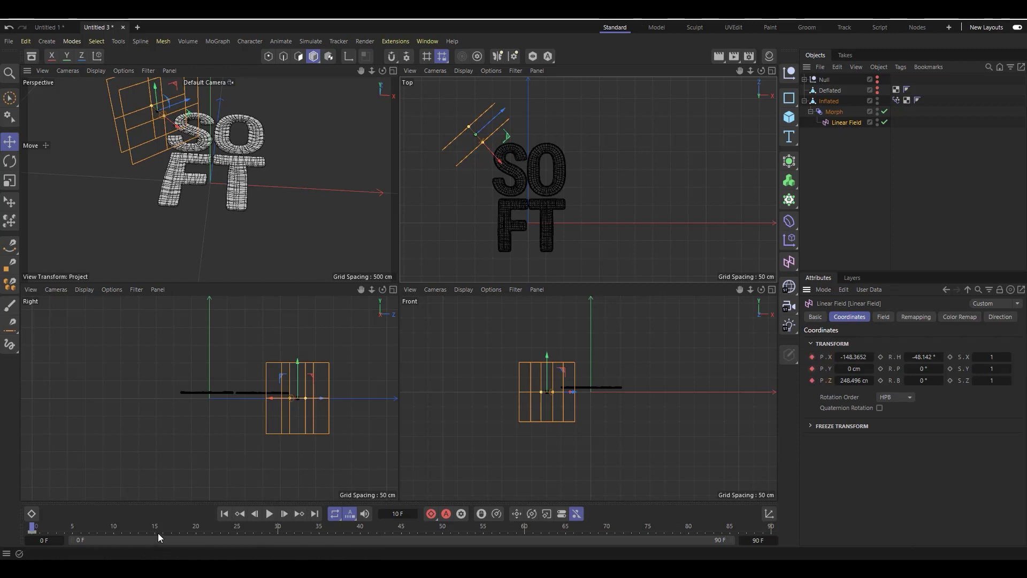
- At frame 35, move the Linear Field diagonally past the T and keyframe its position at about X 151.7, Y 0, Z -86.4 cm
click(319, 530)
drag(476, 134, 604, 285)
click(812, 356)
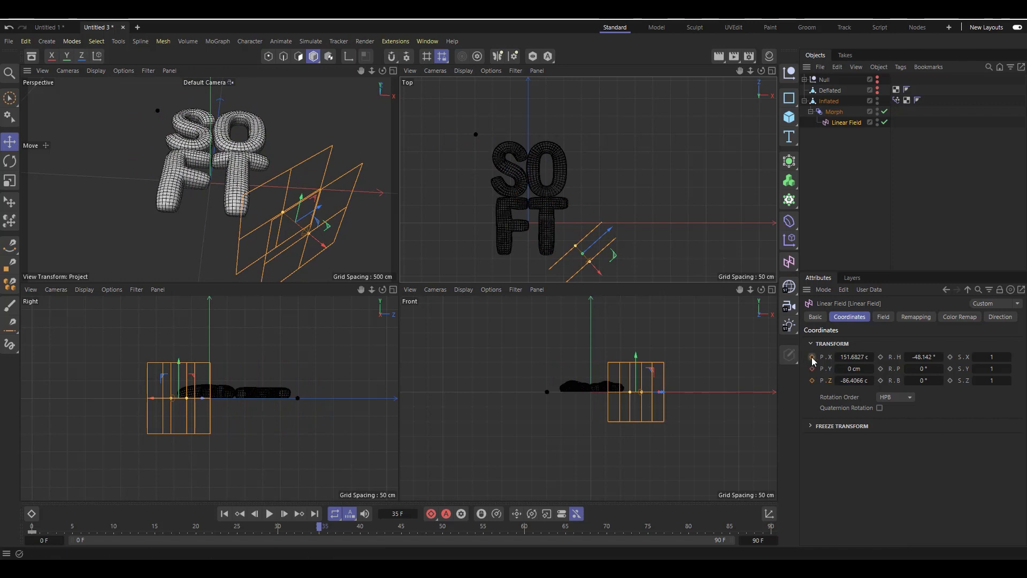
click(812, 380)
click(812, 368)
- Play the Linear Field animation from the start, check it in the maximized Perspective view, and rewind to frame 0
click(225, 513)
click(270, 514)
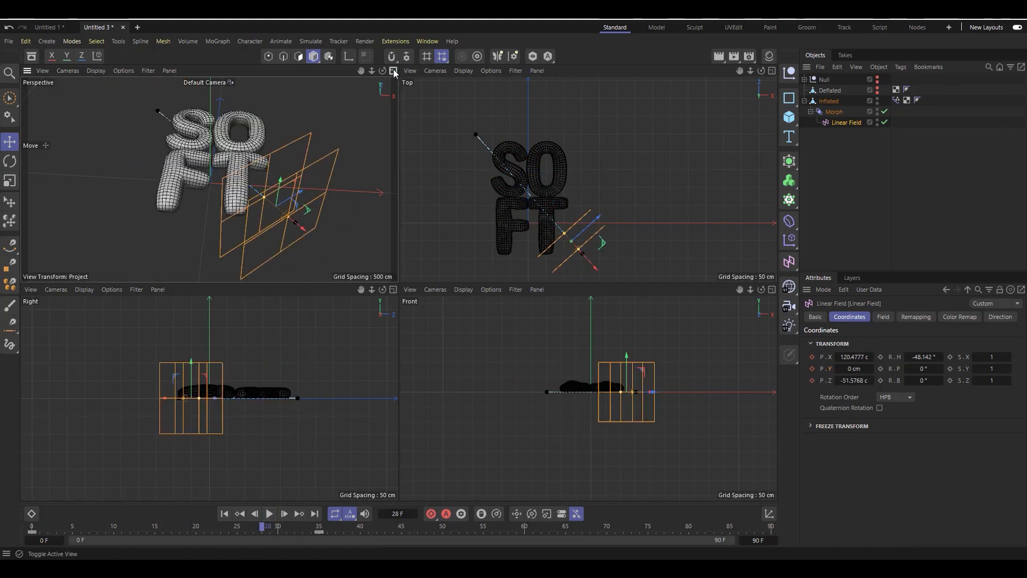
click(393, 71)
click(812, 178)
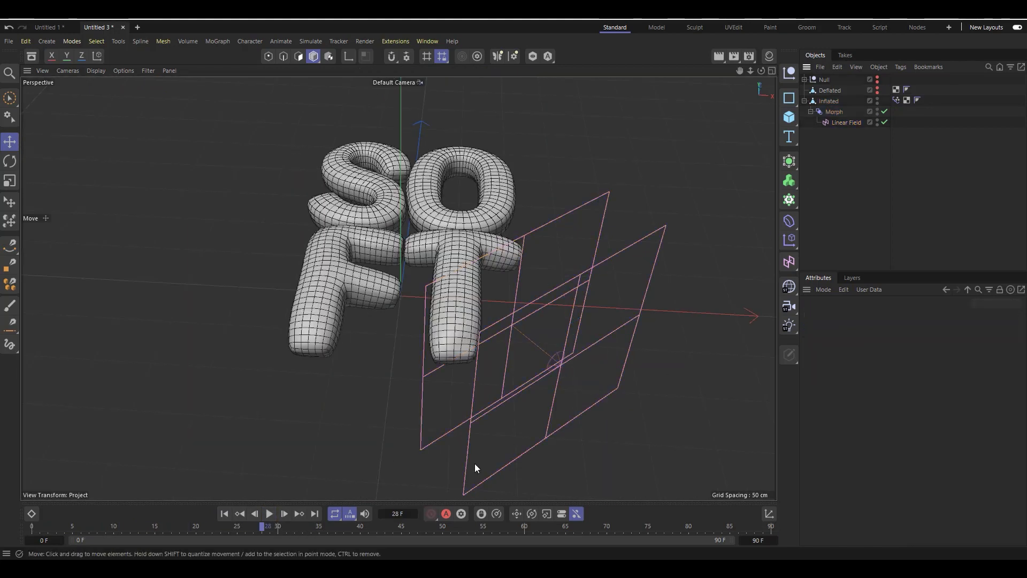
click(224, 514)
click(270, 514)
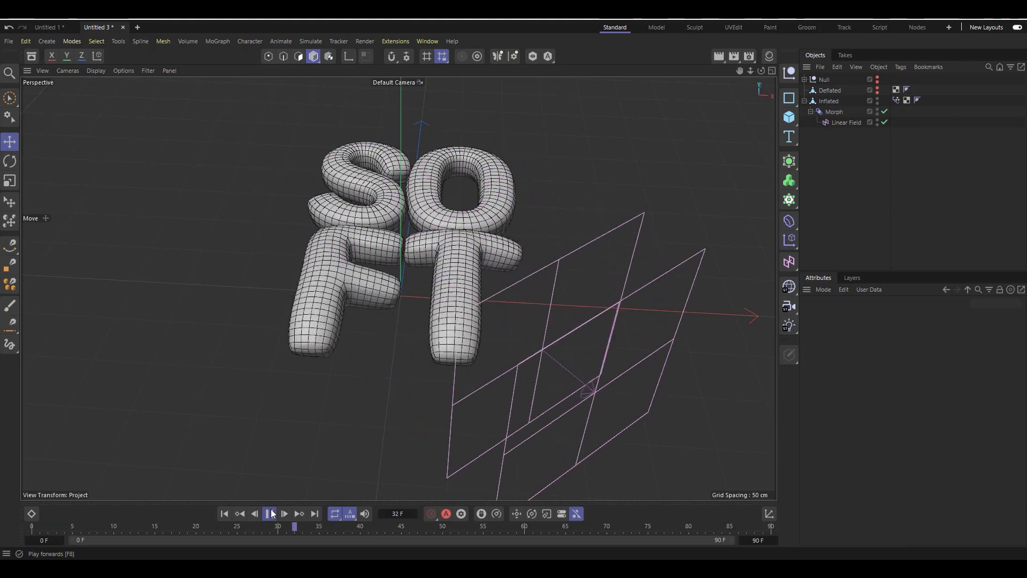
click(270, 514)
click(224, 514)
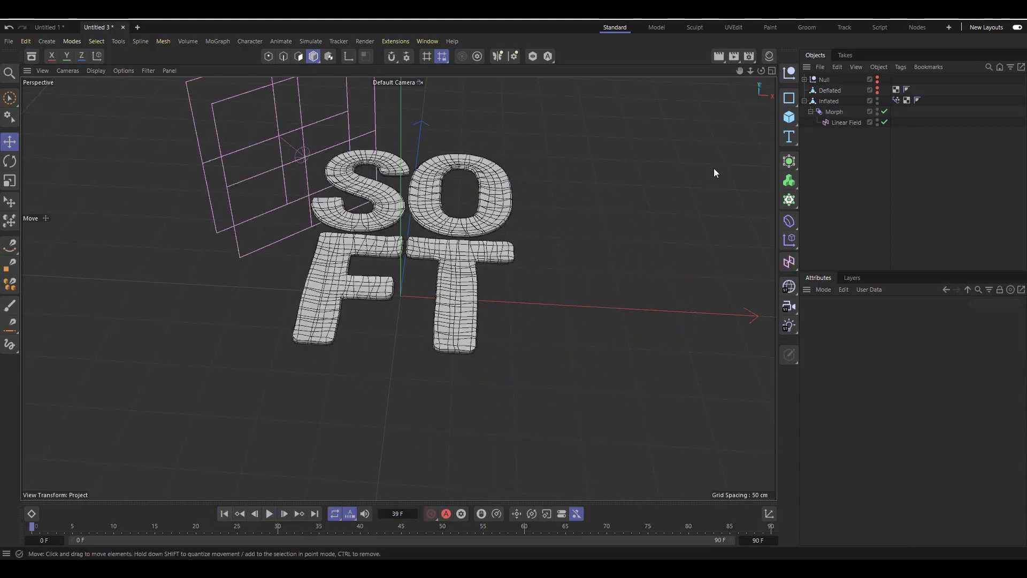
- Set the Perspective view to Gouraud Shading and hide the Linear Field in the viewport
click(811, 111)
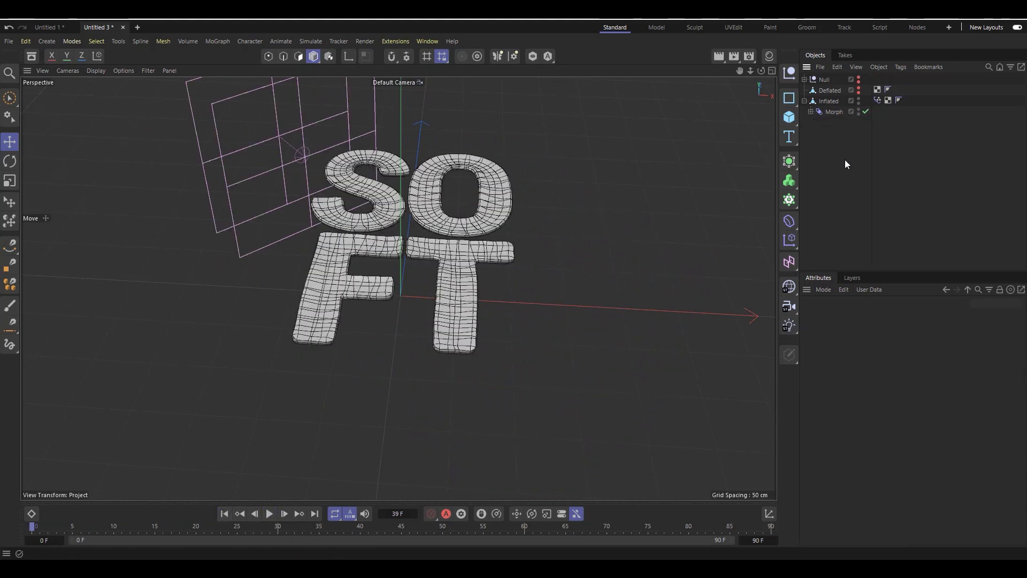
click(95, 71)
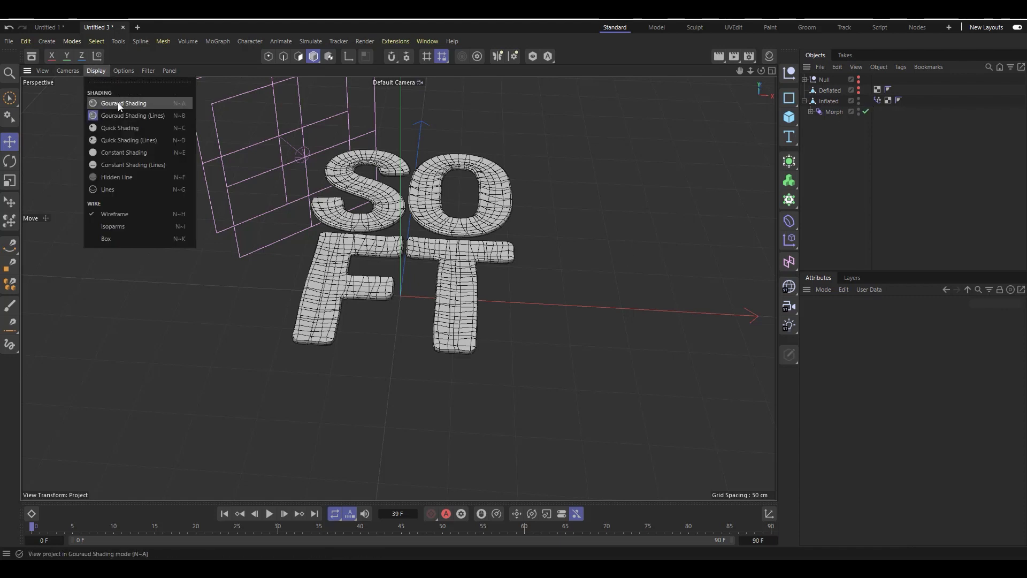
click(119, 104)
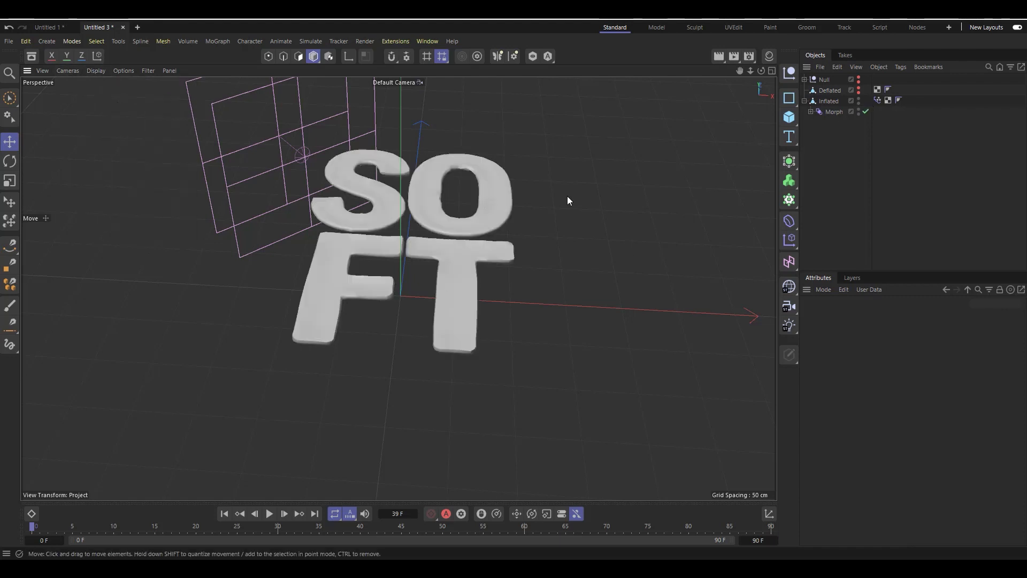
click(811, 112)
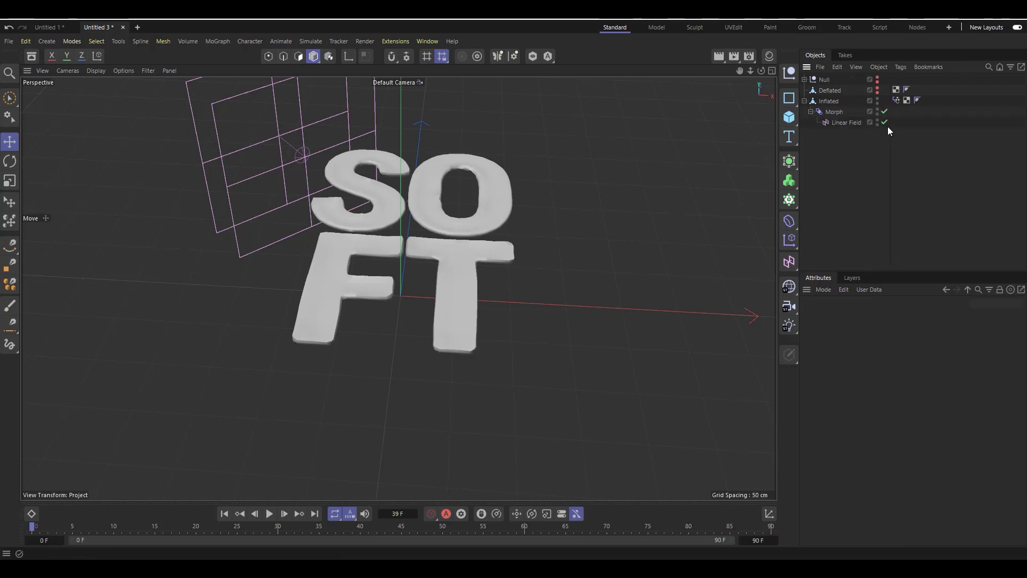
click(877, 120)
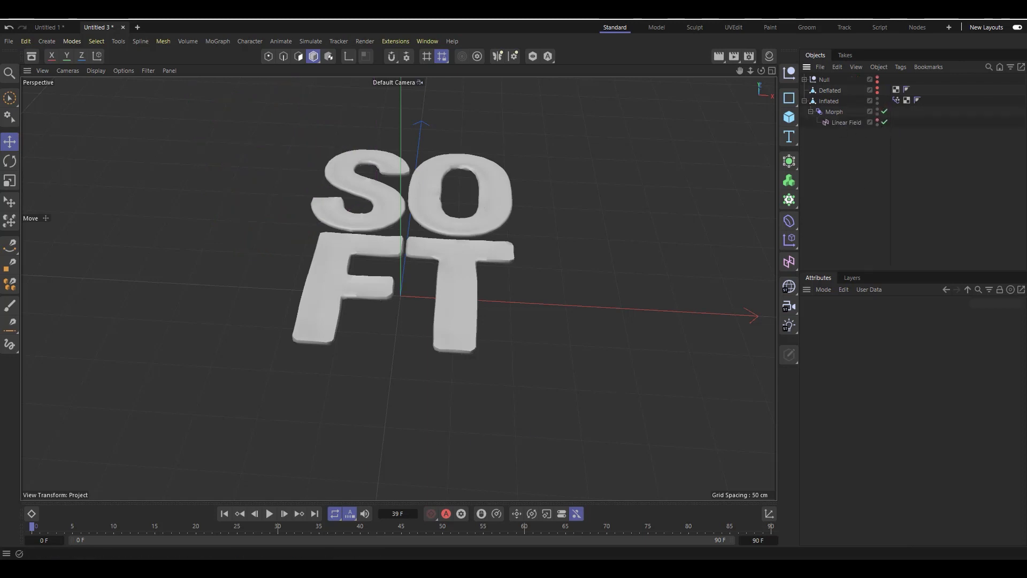
- Play back the inflating lettering in the clean shaded view and rewind to the first frame
click(269, 514)
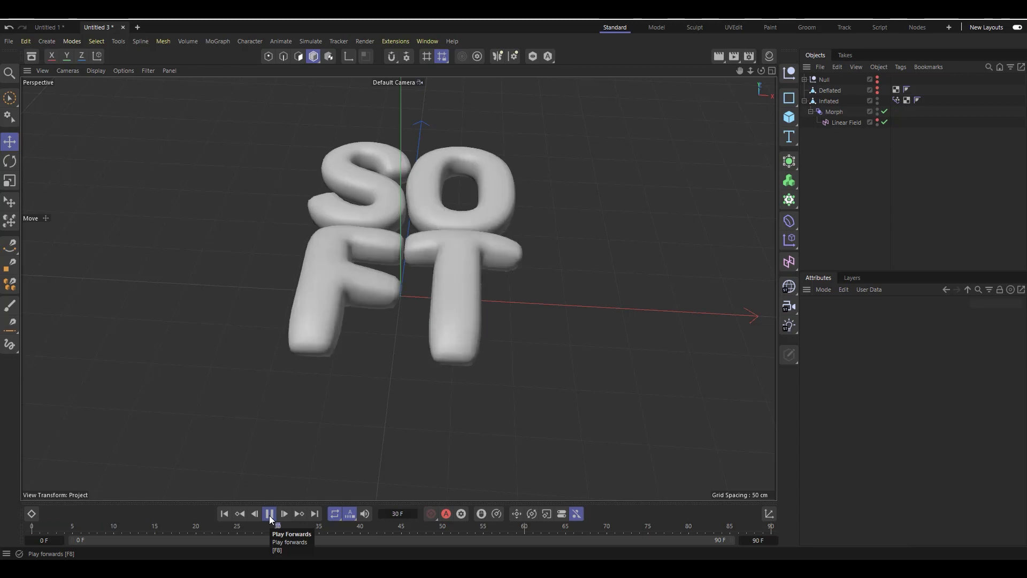
click(225, 514)
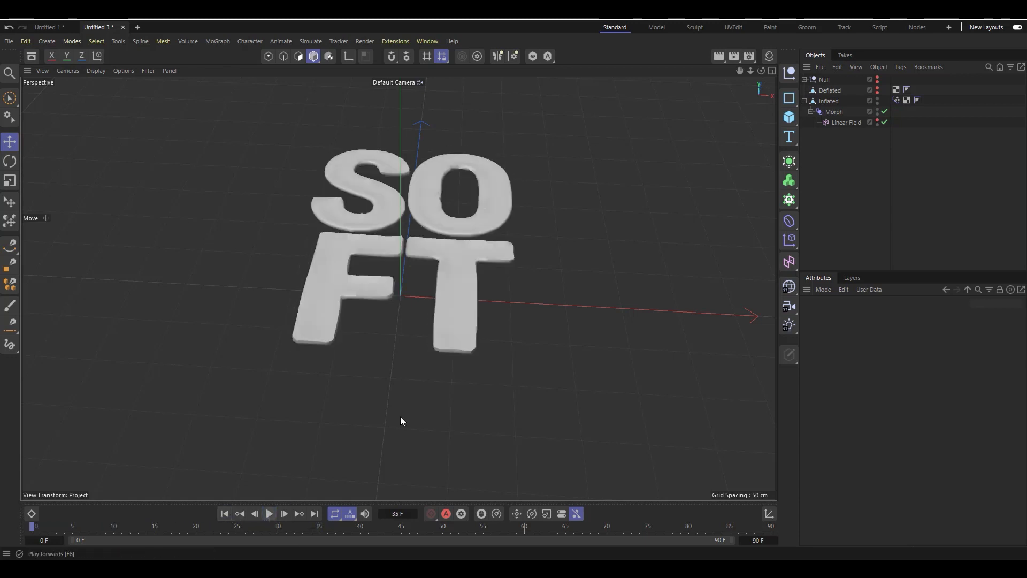
drag(740, 71, 747, 119)
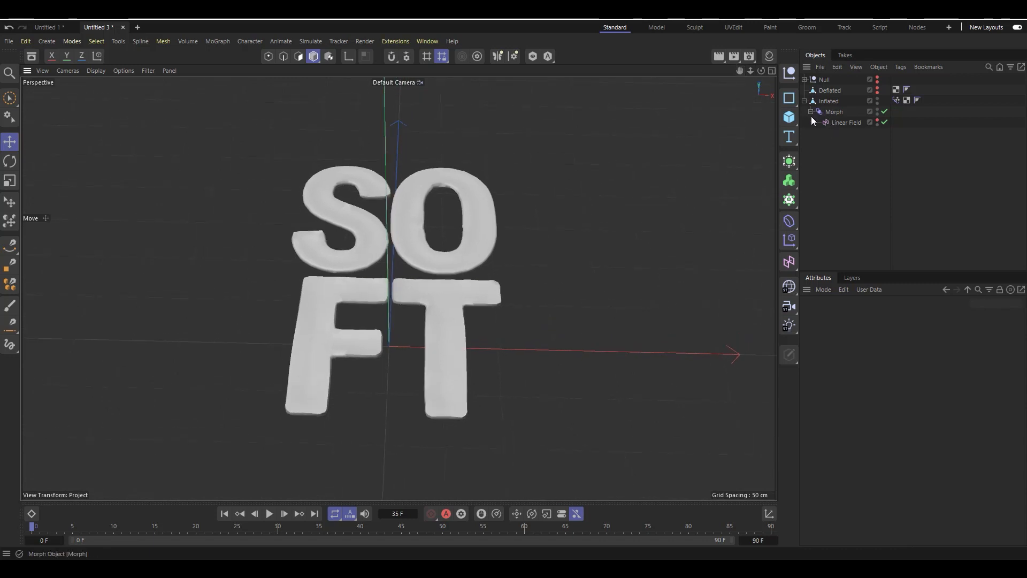
- Add a Jiggle deformer as a child of the Inflated mesh, directly below the Morph deformer
click(811, 112)
click(834, 111)
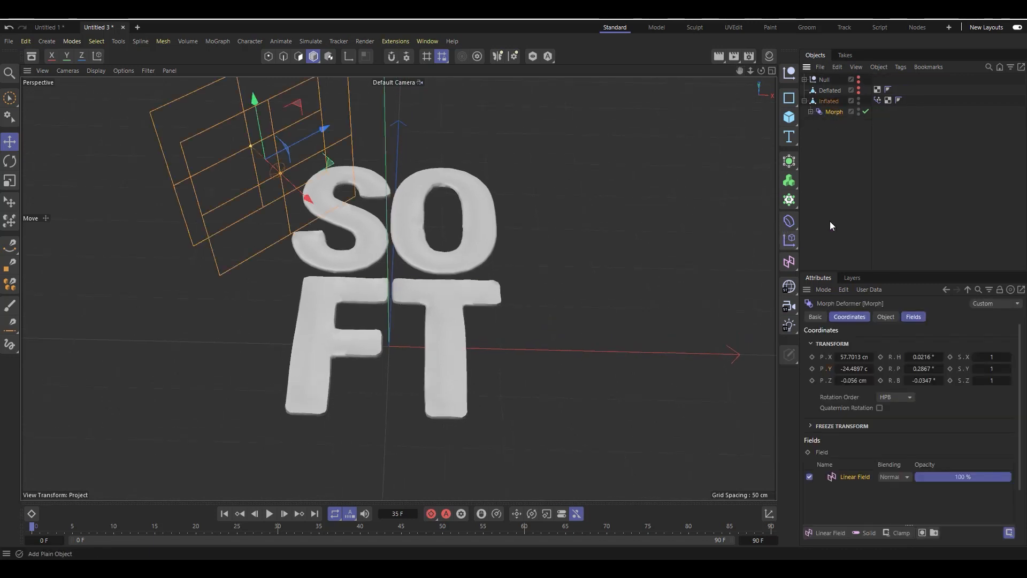
click(789, 221)
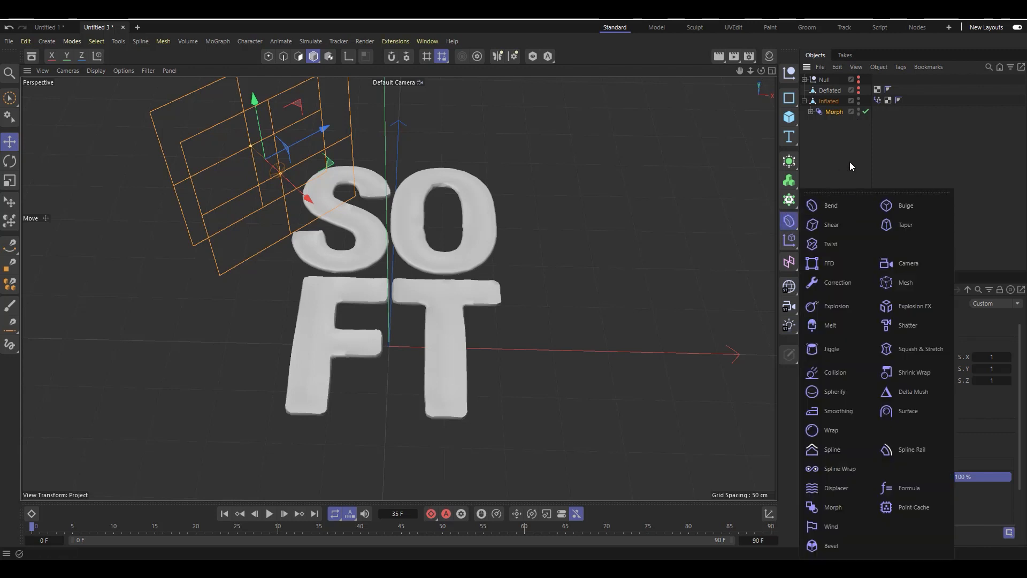
click(849, 347)
drag(823, 82, 832, 124)
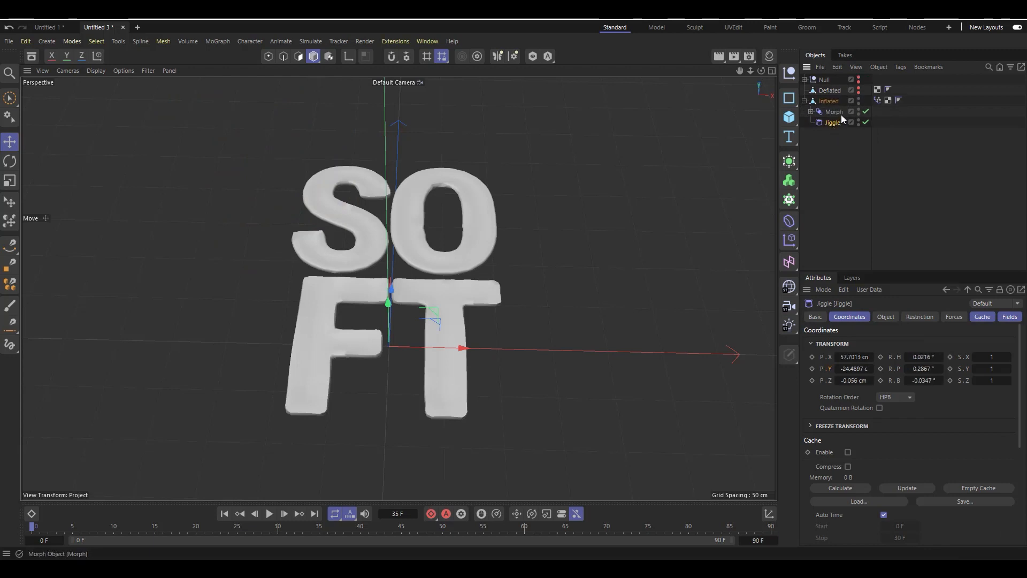
- Try a Jiggle Stiffness of 23% during playback, restore the default 40%, and rewind to frame 0
click(271, 514)
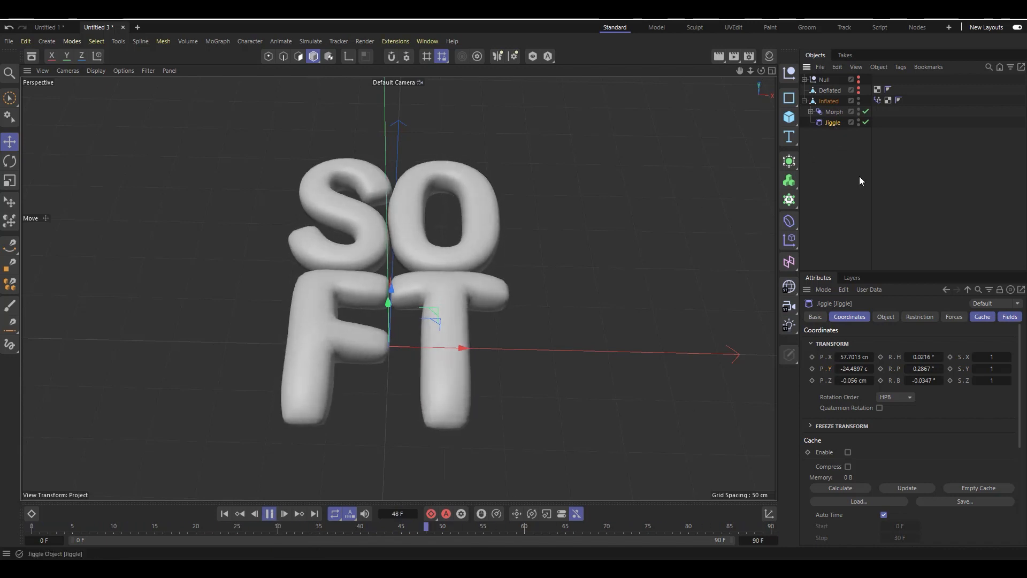
click(886, 317)
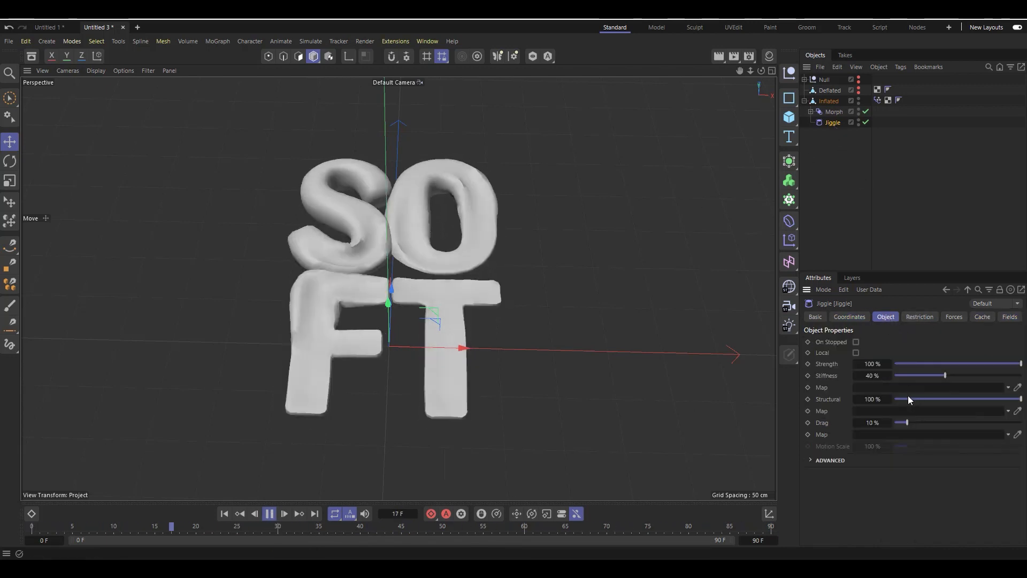
drag(945, 375, 925, 376)
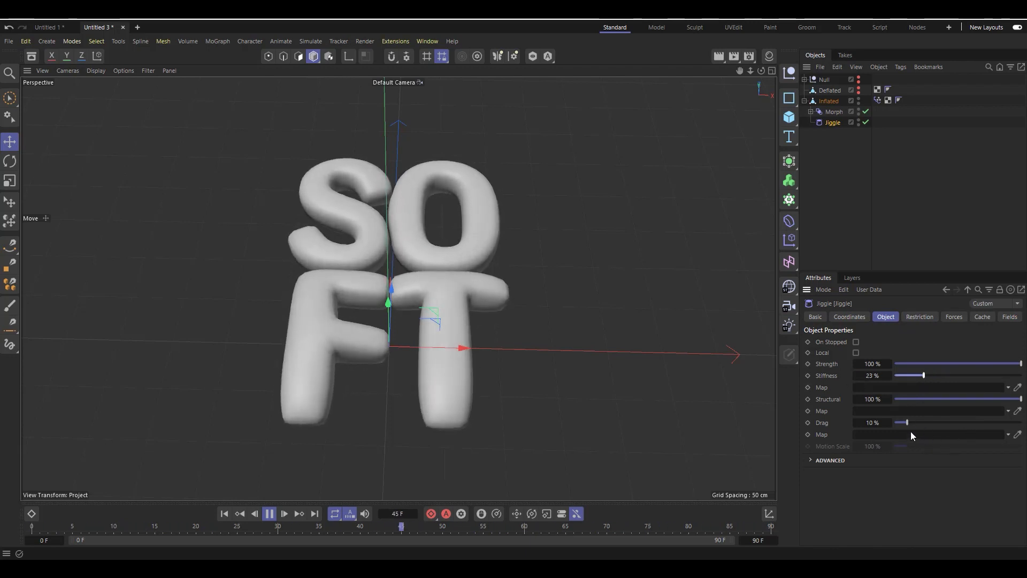
right_click(890, 376)
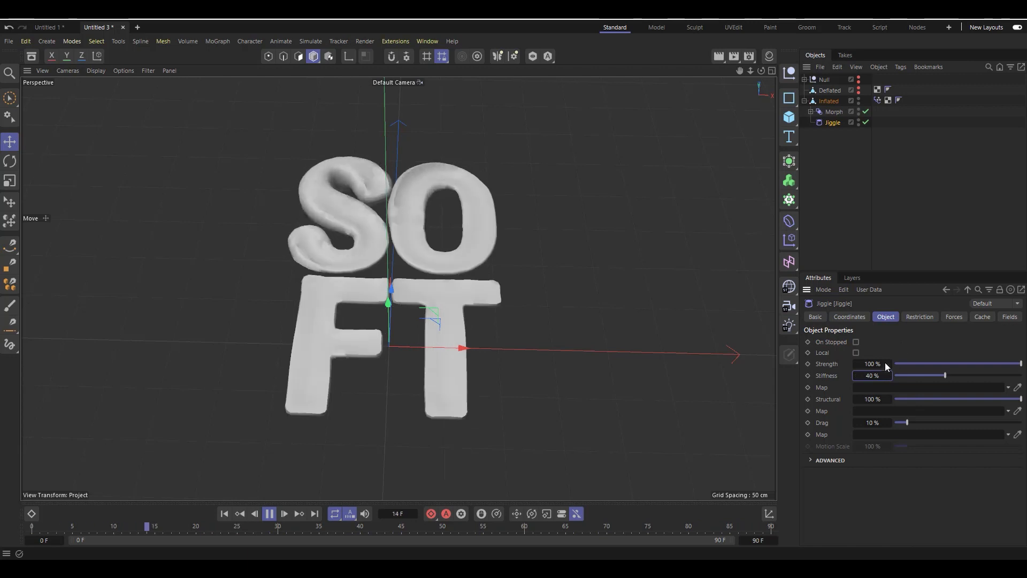
click(270, 515)
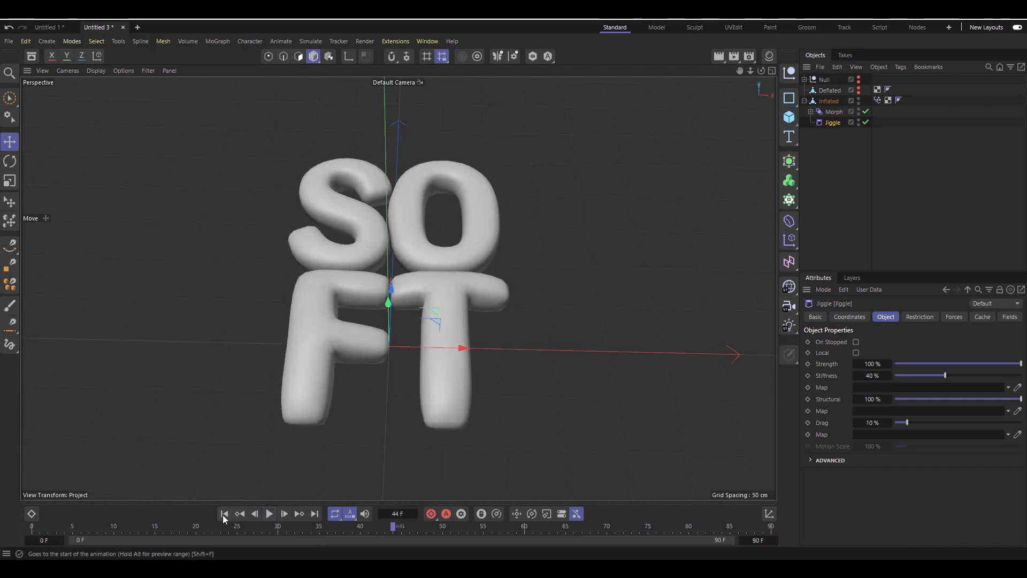
click(224, 514)
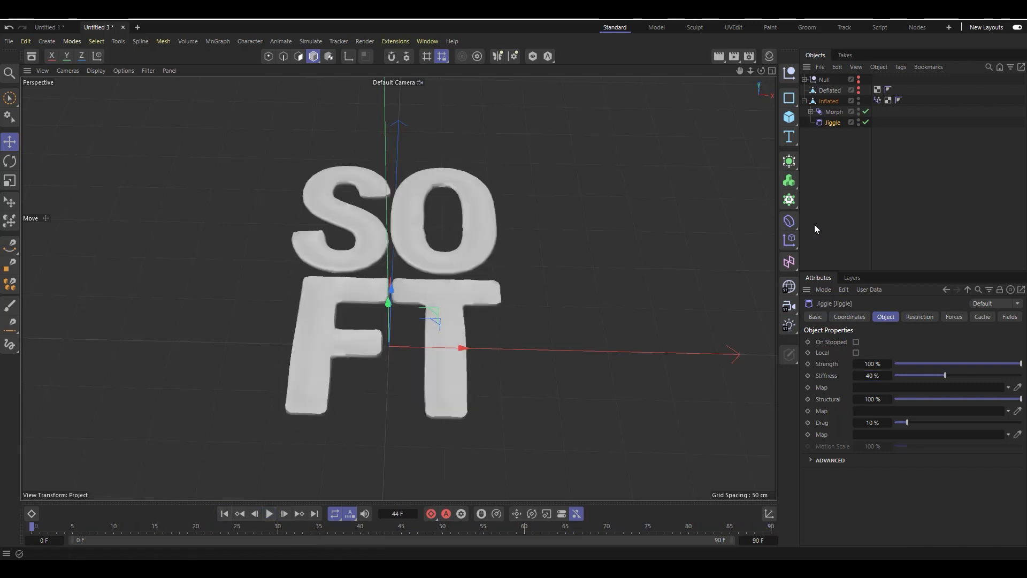
- Add a Squash & Stretch deformer under Inflated between Morph and Jiggle, and disable the Jiggle deformer
click(824, 172)
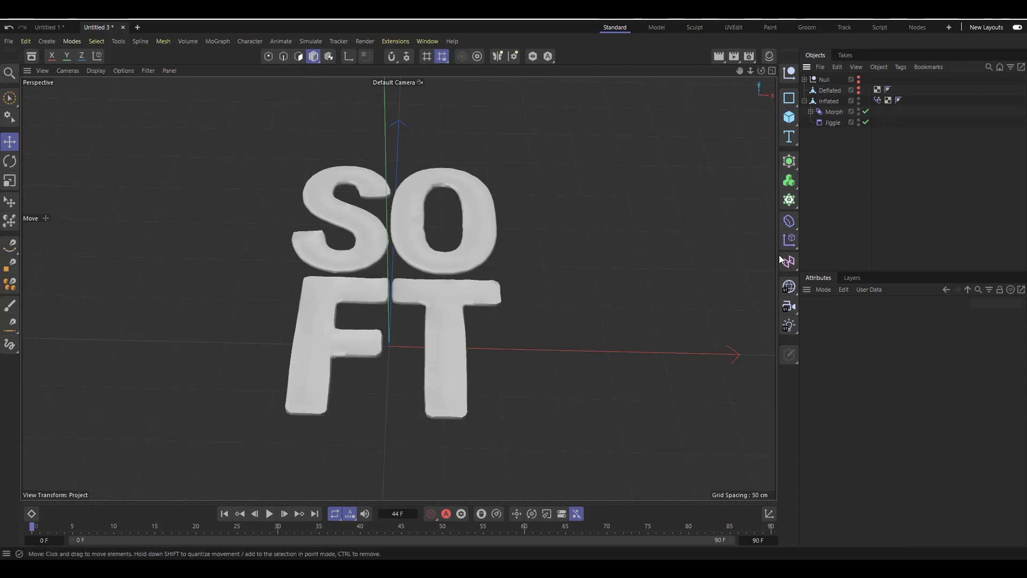
click(789, 221)
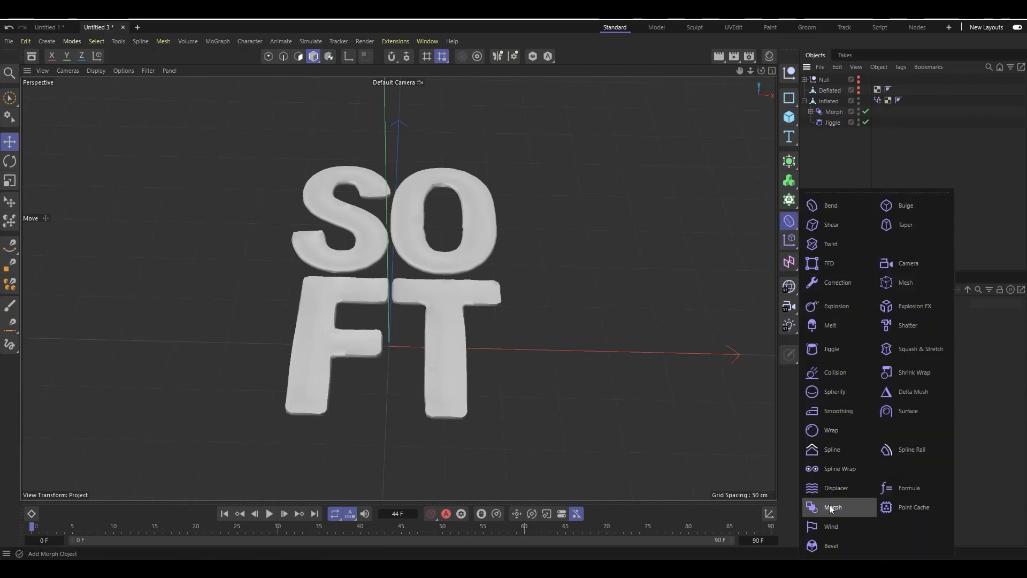
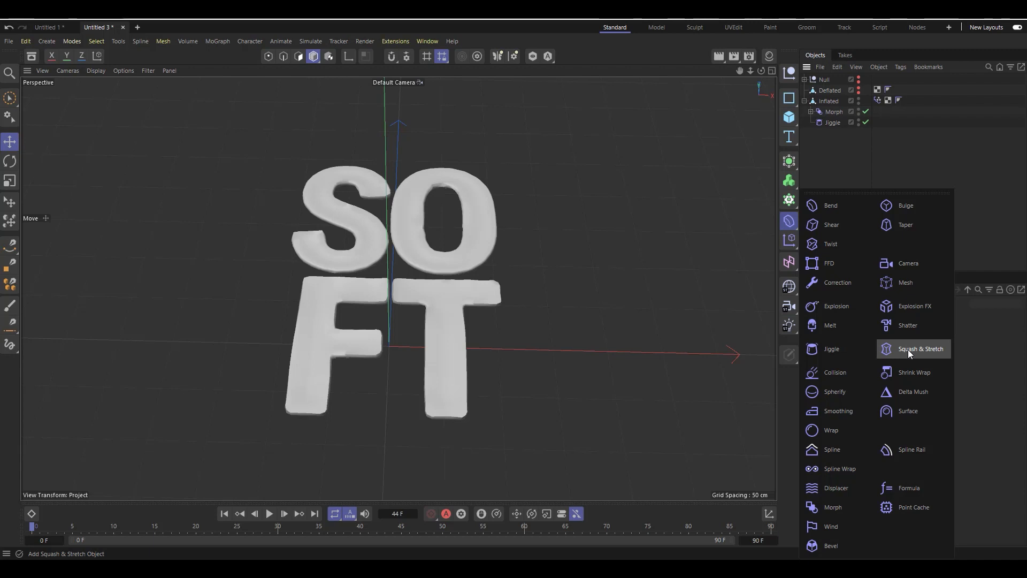
click(907, 349)
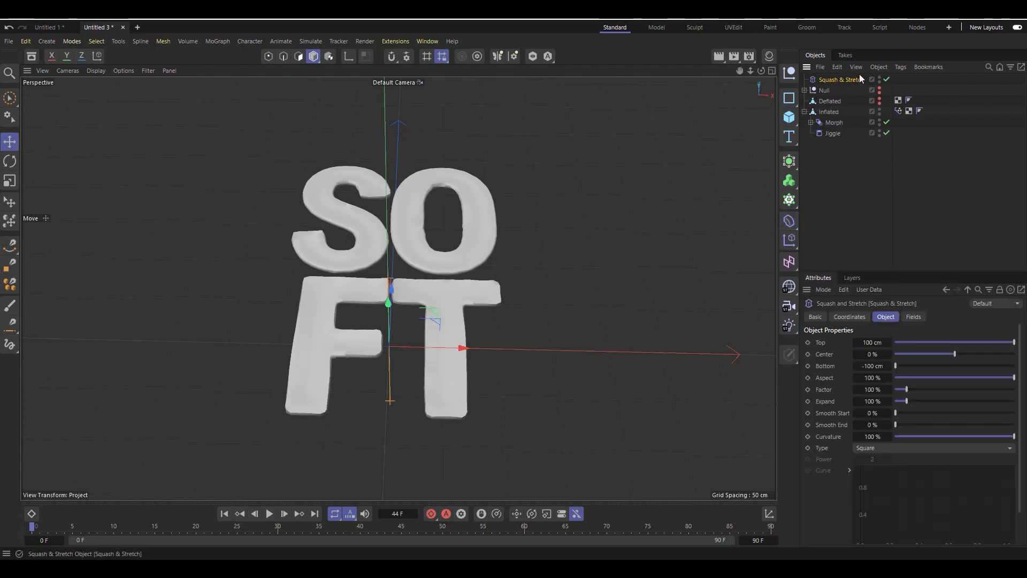
drag(857, 79, 842, 127)
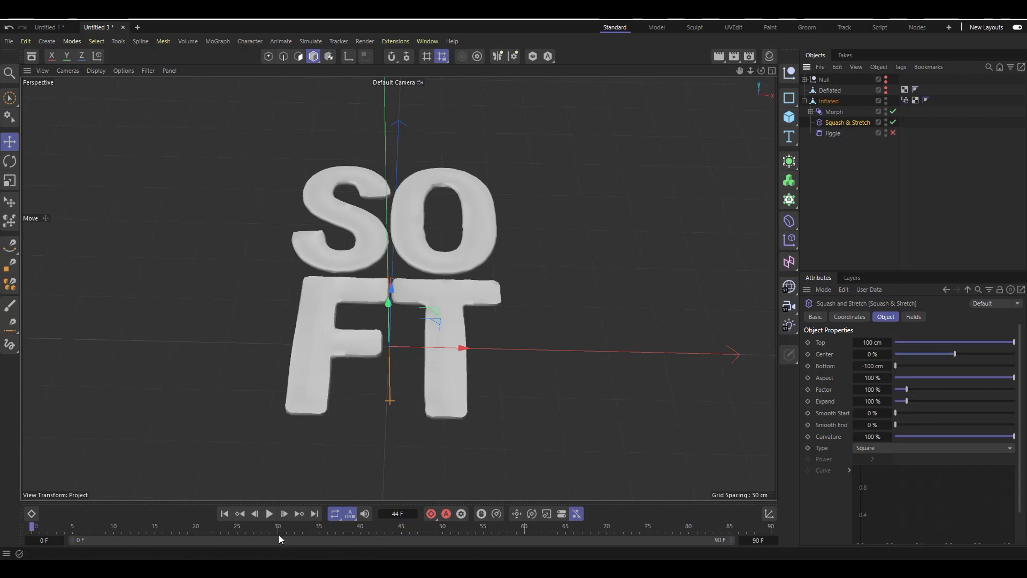
- Play back the inflating lettering and place the playhead at frame 40
click(270, 514)
click(269, 515)
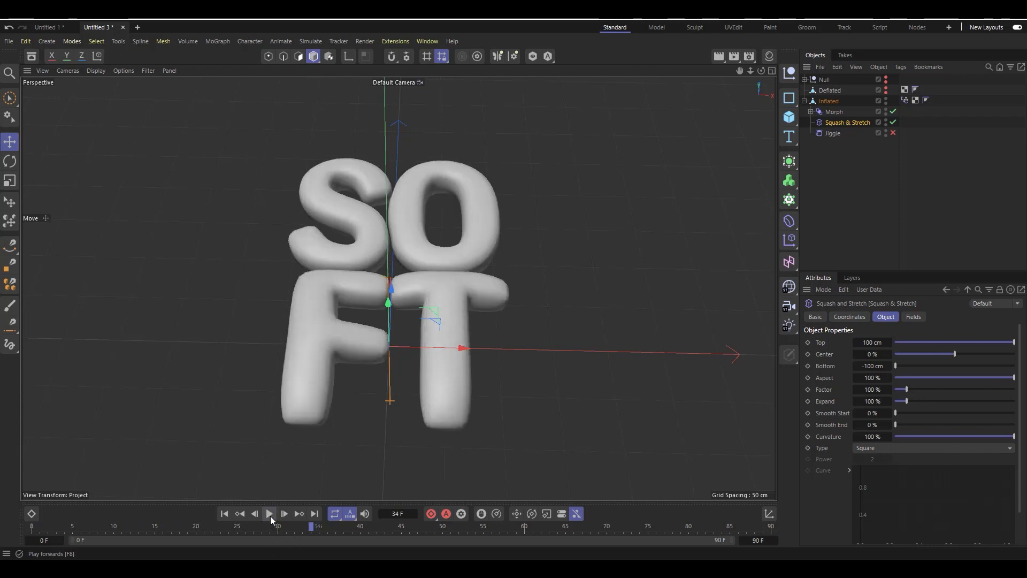
click(269, 515)
click(270, 514)
click(359, 528)
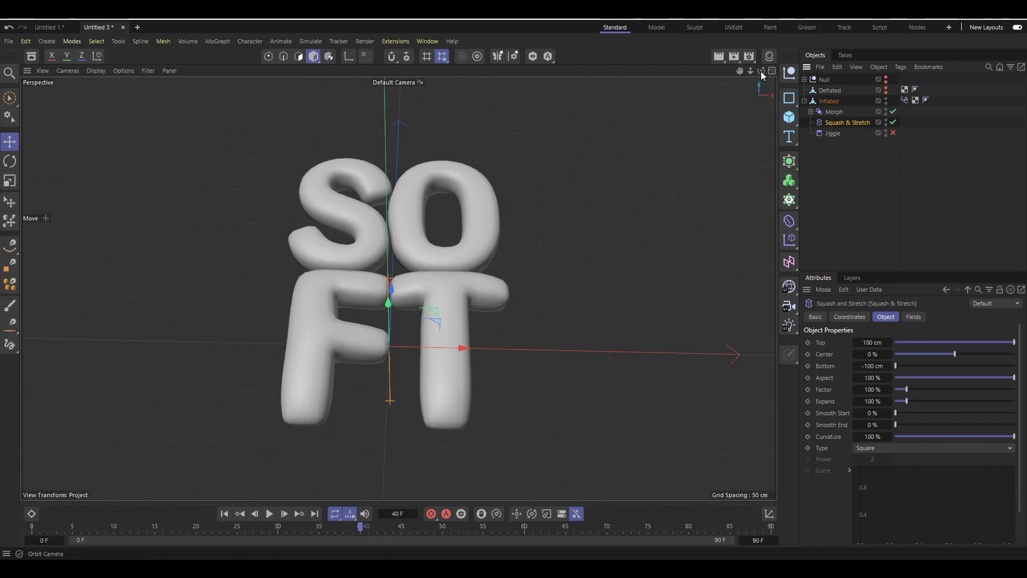
- Rotate the Squash & Stretch deformer to a pitch of about -89.7° so its axis runs along the lettering's height
drag(761, 71, 760, 33)
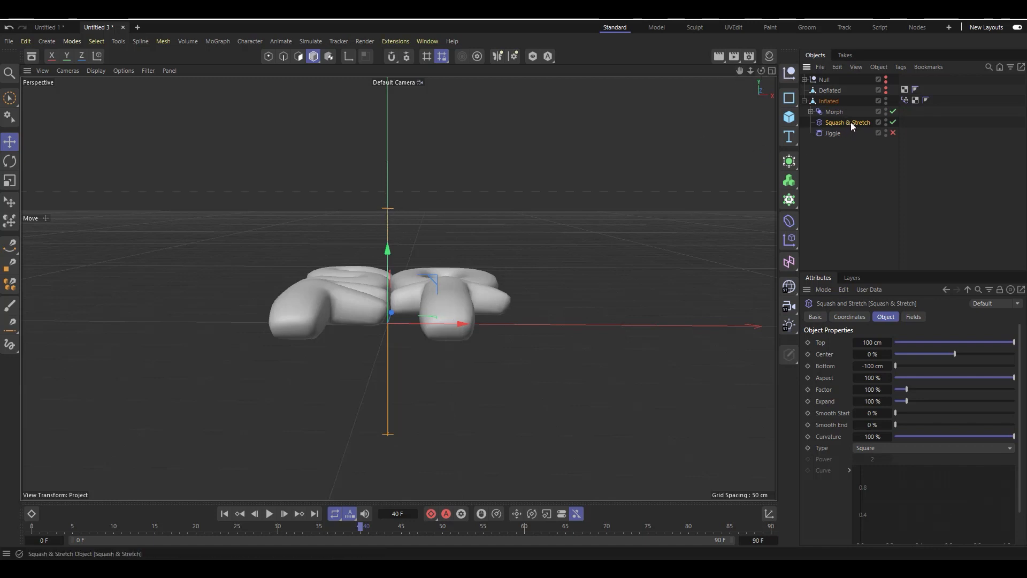
click(854, 318)
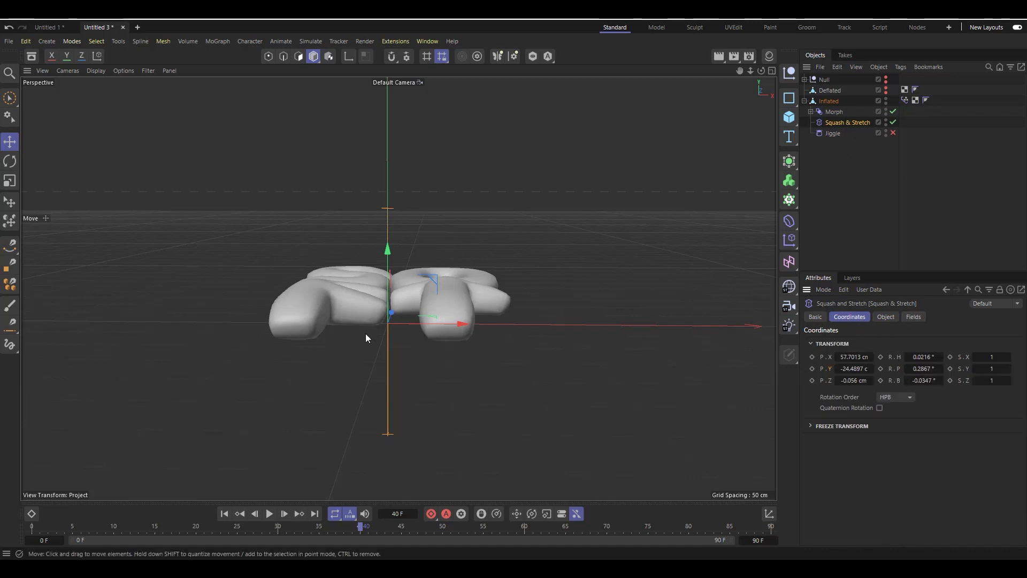
key(r)
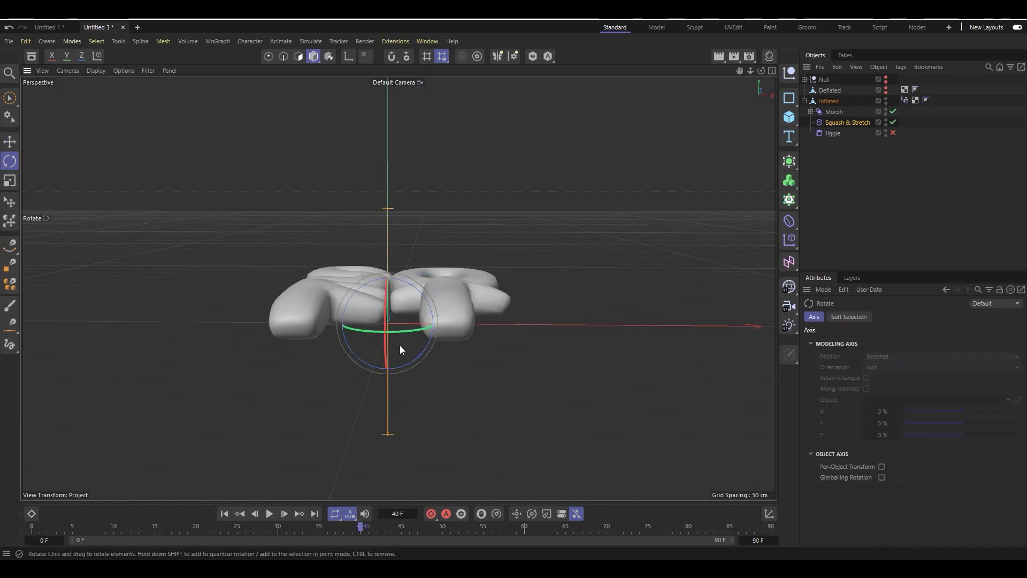
drag(385, 351, 407, 233)
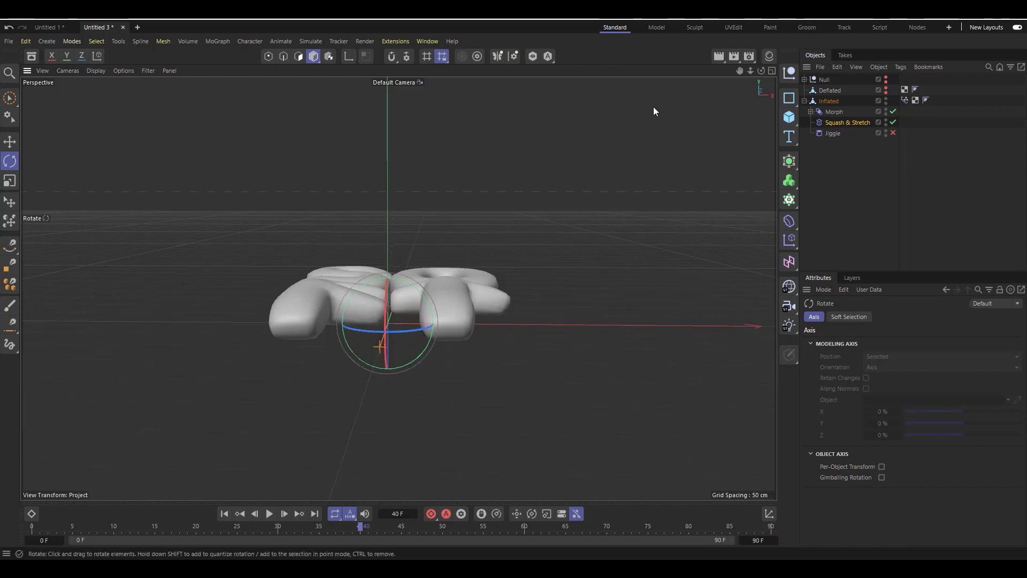
drag(761, 71, 761, 128)
- In the maximized Top view, fit the Squash & Stretch range to the lettering with Top 229 cm and Bottom -95 cm
click(774, 71)
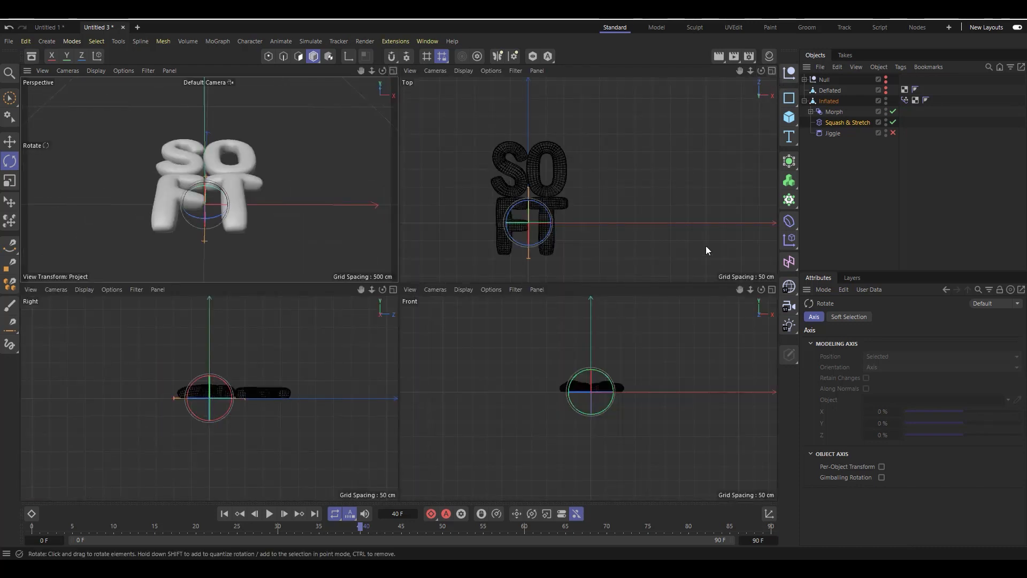
click(771, 71)
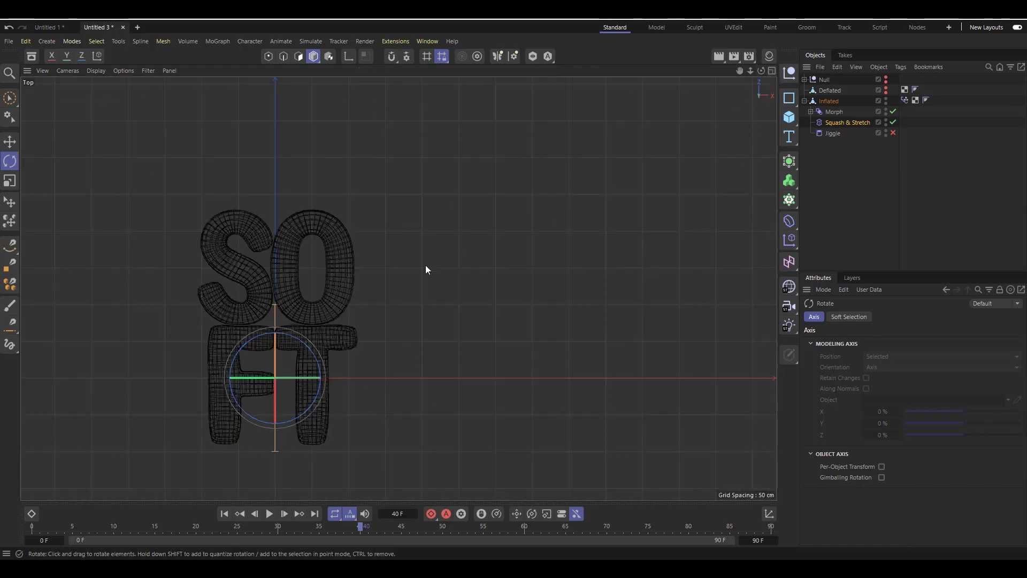
scroll(316, 336, up, 3)
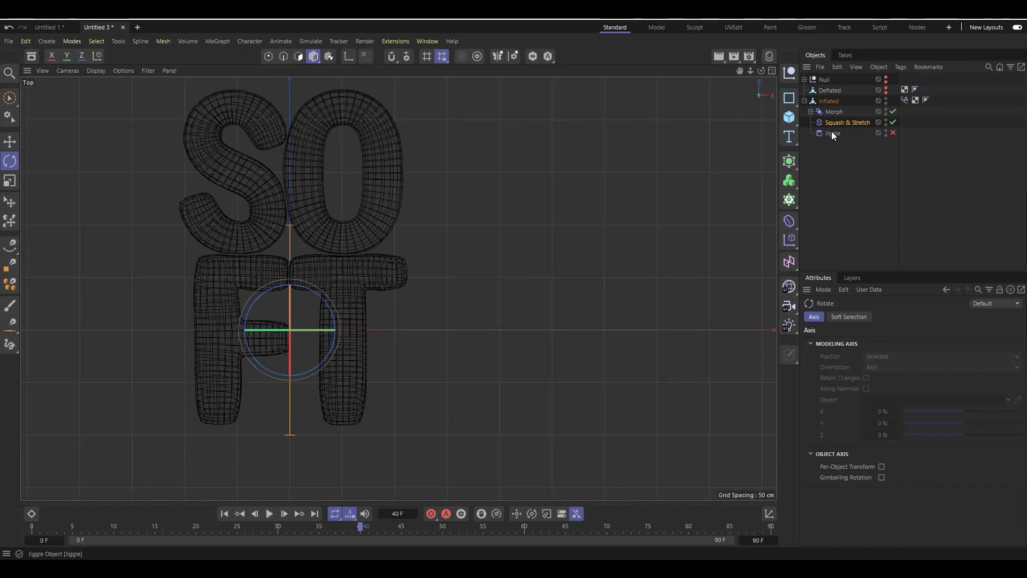
click(845, 122)
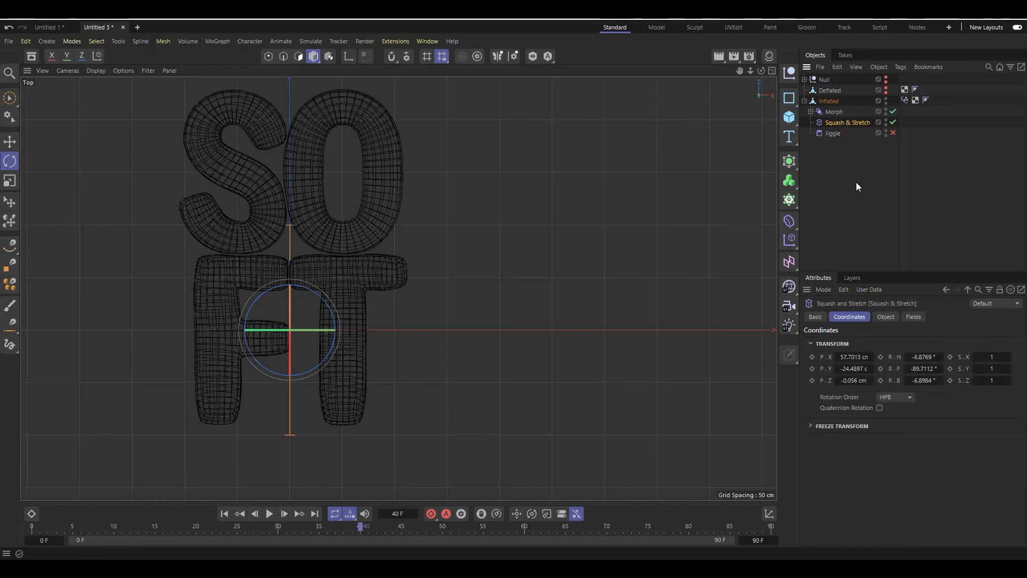
click(888, 317)
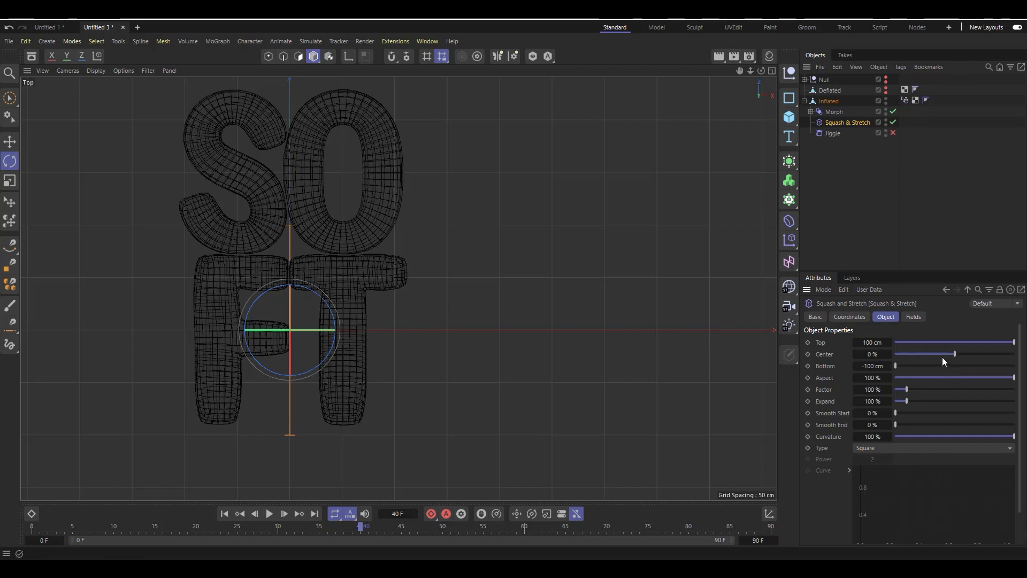
drag(960, 351, 882, 343)
right_click(890, 354)
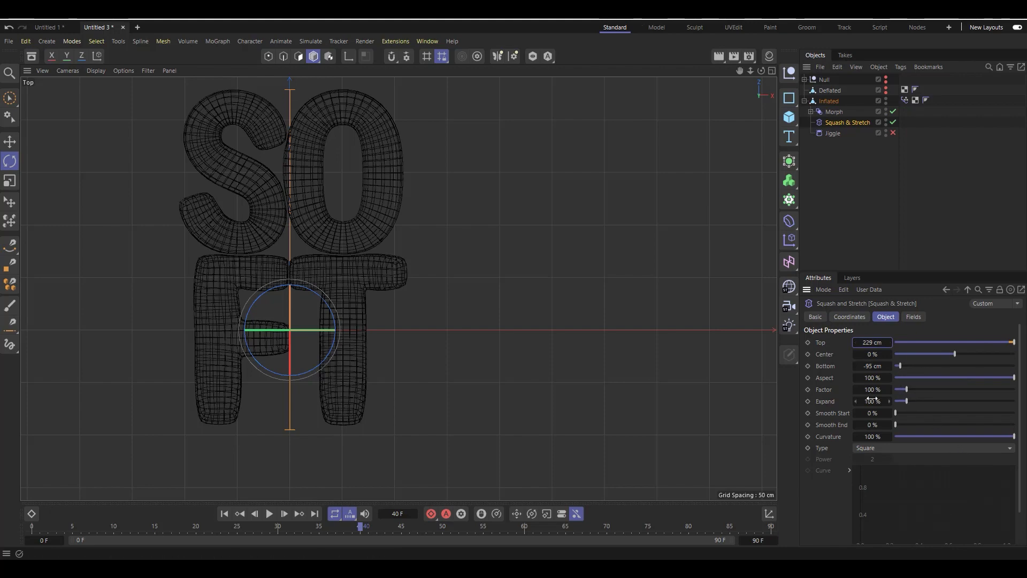
- Set the Squash & Stretch Factor to 77% and Center to 1%, and preview the squashed lettering in the maximized Perspective view
mouse_move(866, 393)
mouse_down()
mouse_move(903, 394)
mouse_move(834, 394)
mouse_move(895, 393)
mouse_move(837, 389)
mouse_move(870, 390)
mouse_up()
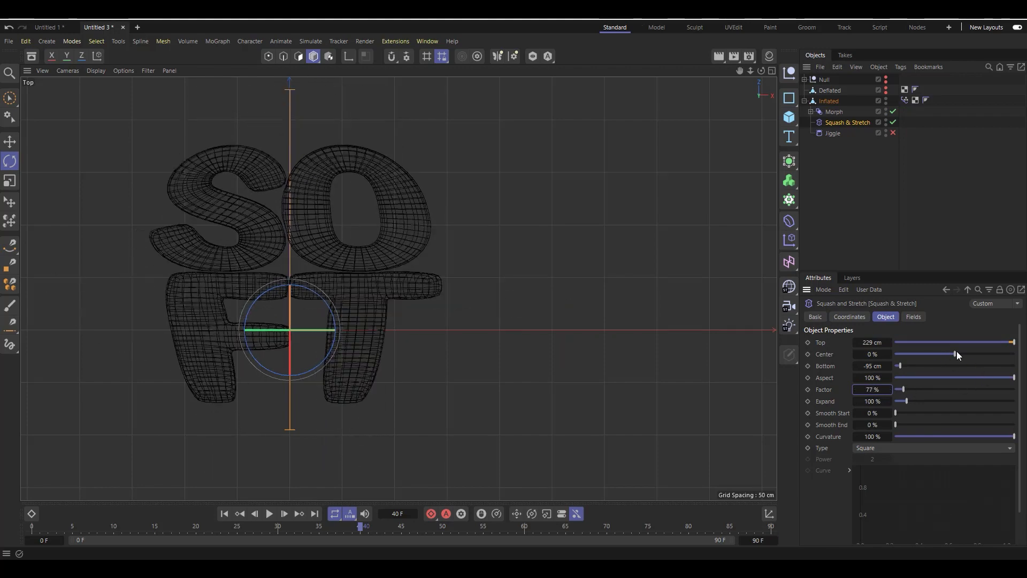
drag(957, 355, 956, 357)
click(772, 71)
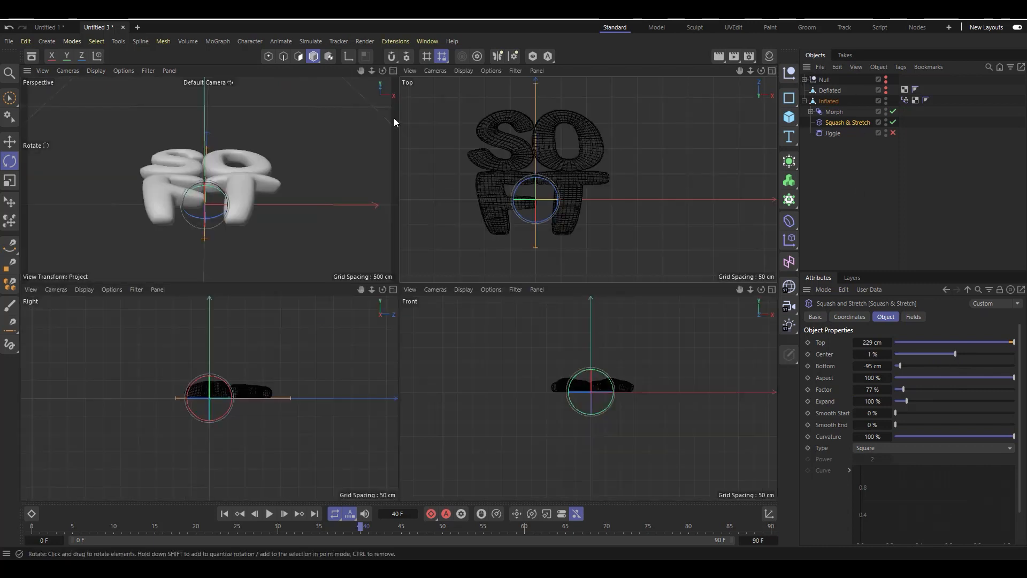
key(F1)
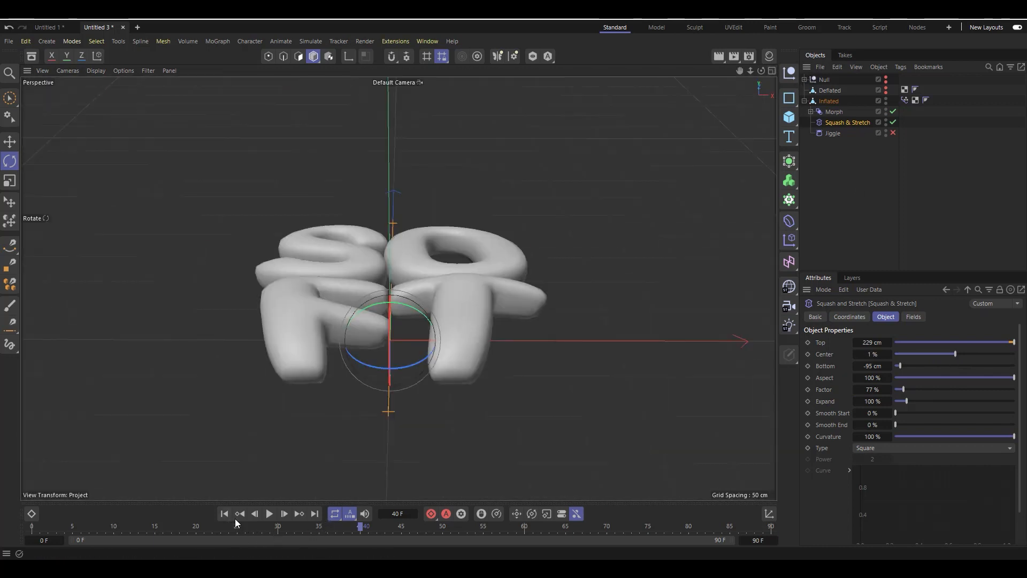
click(269, 513)
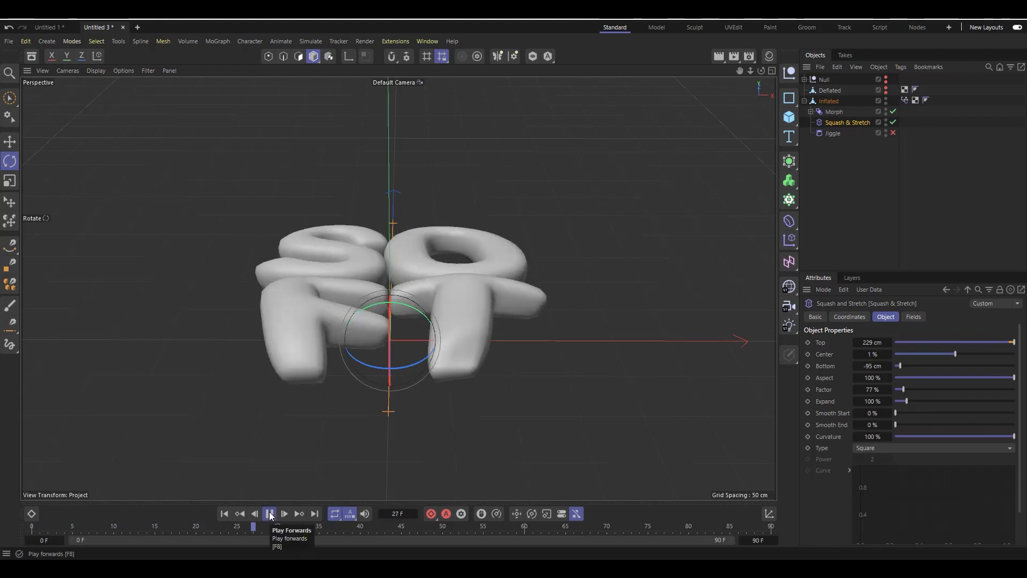
click(270, 514)
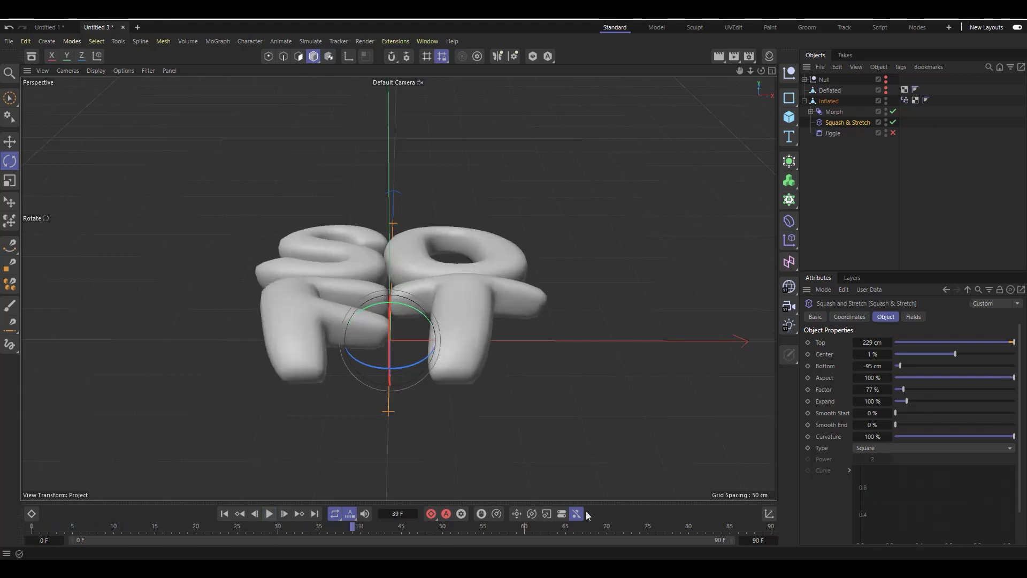
- Reset the Squash & Stretch Factor to 100% and keyframe it at frame 40
right_click(890, 391)
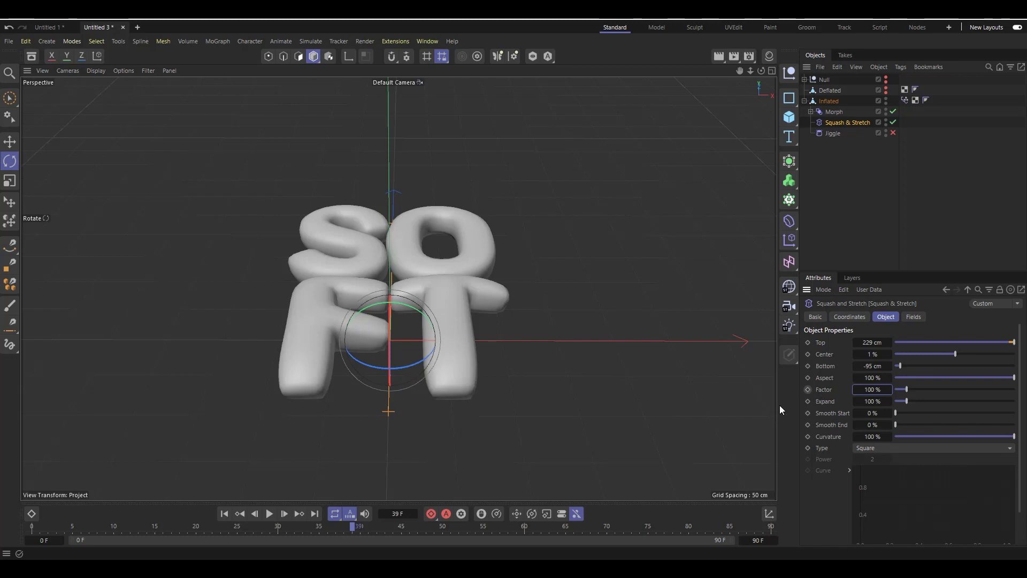
click(284, 513)
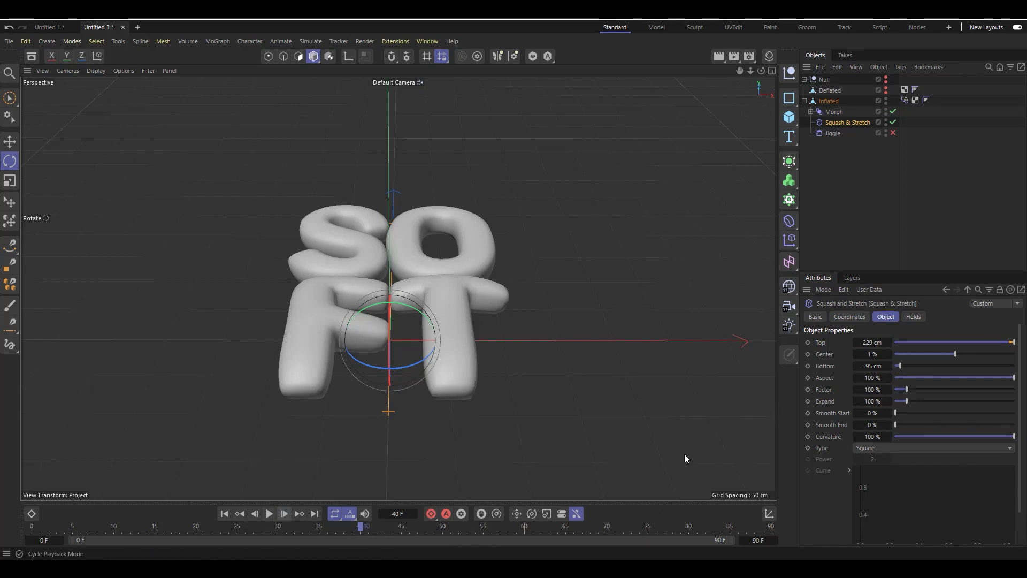
click(808, 389)
- Keyframe the Squash & Stretch Factor at 68% on frame 55
click(272, 514)
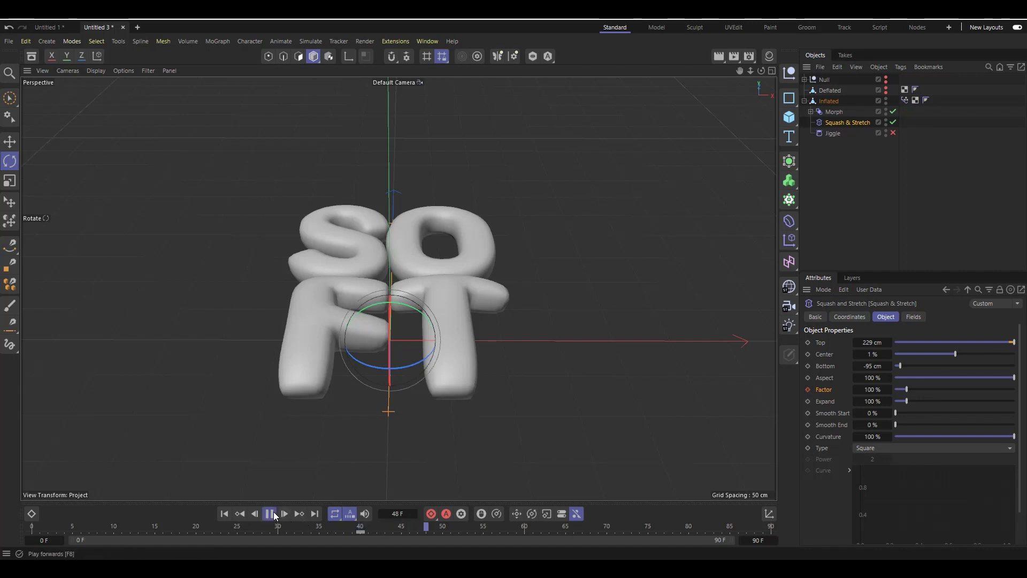
click(272, 513)
drag(435, 529, 483, 540)
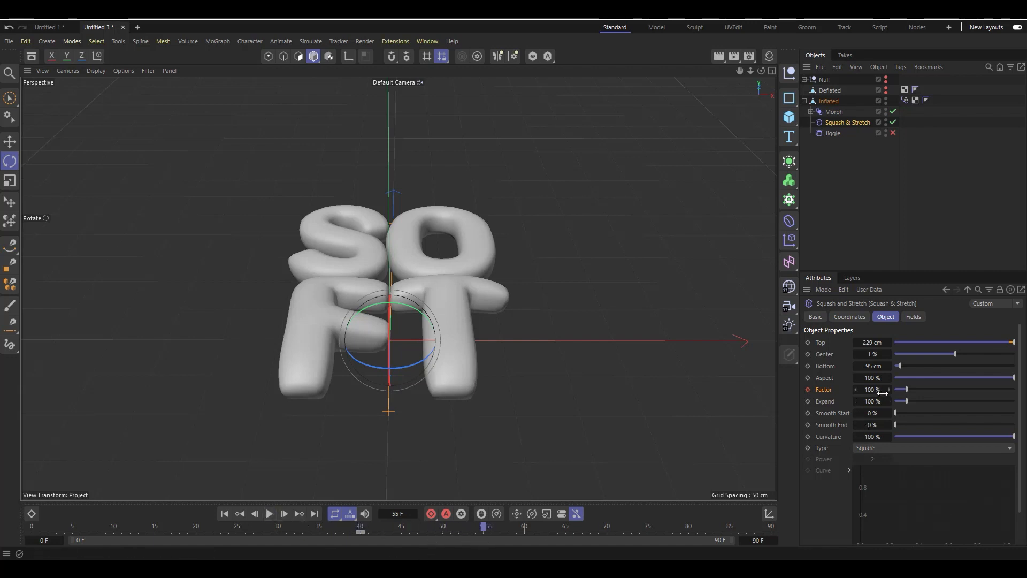
mouse_move(883, 394)
mouse_down()
mouse_move(905, 393)
mouse_move(866, 393)
mouse_up()
click(808, 390)
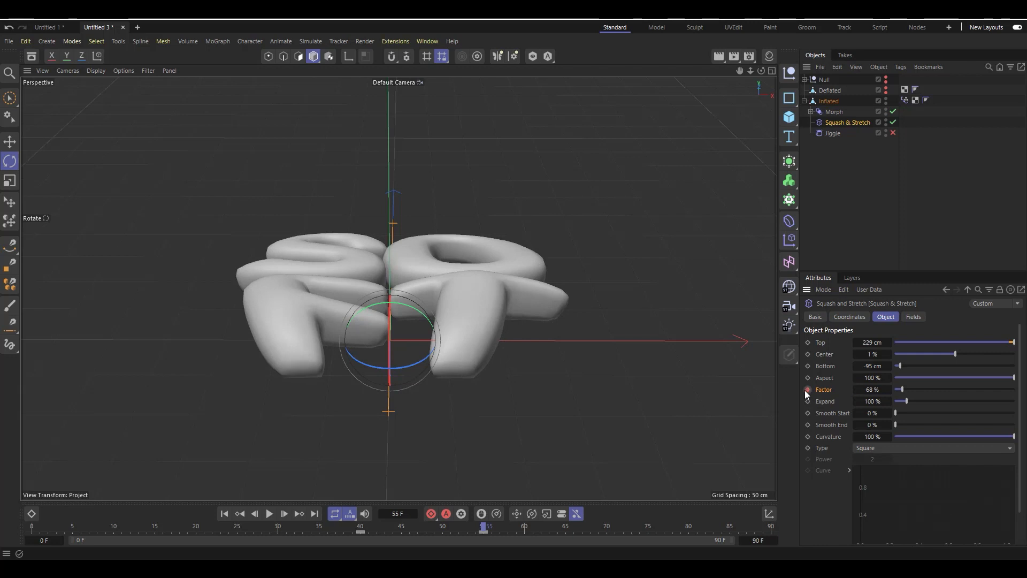
- Keyframe the Squash & Stretch Factor at 135% on frame 70 and at 100% on frame 80
drag(486, 529, 523, 535)
mouse_move(891, 393)
mouse_down()
mouse_move(882, 390)
mouse_move(893, 390)
mouse_up()
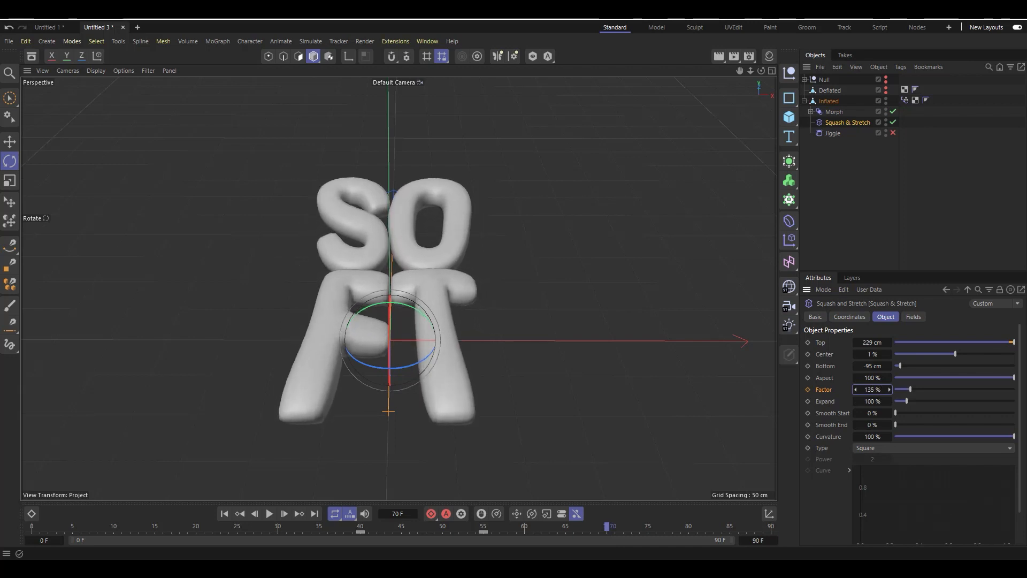
click(808, 390)
drag(887, 394, 878, 394)
click(808, 389)
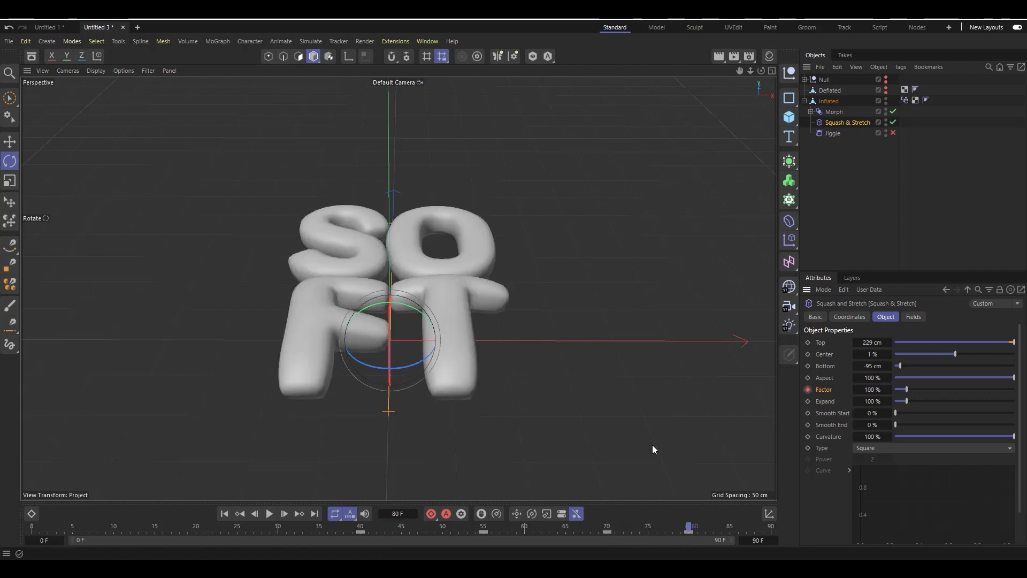
- Play the animation from the start to review the keyframed squash and stretch motion
click(224, 514)
click(269, 514)
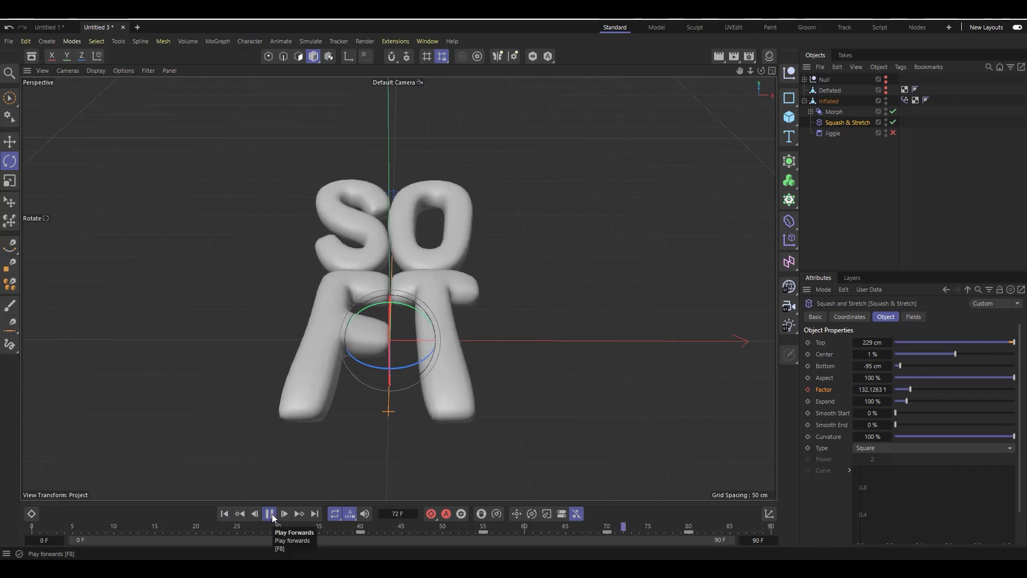
click(271, 513)
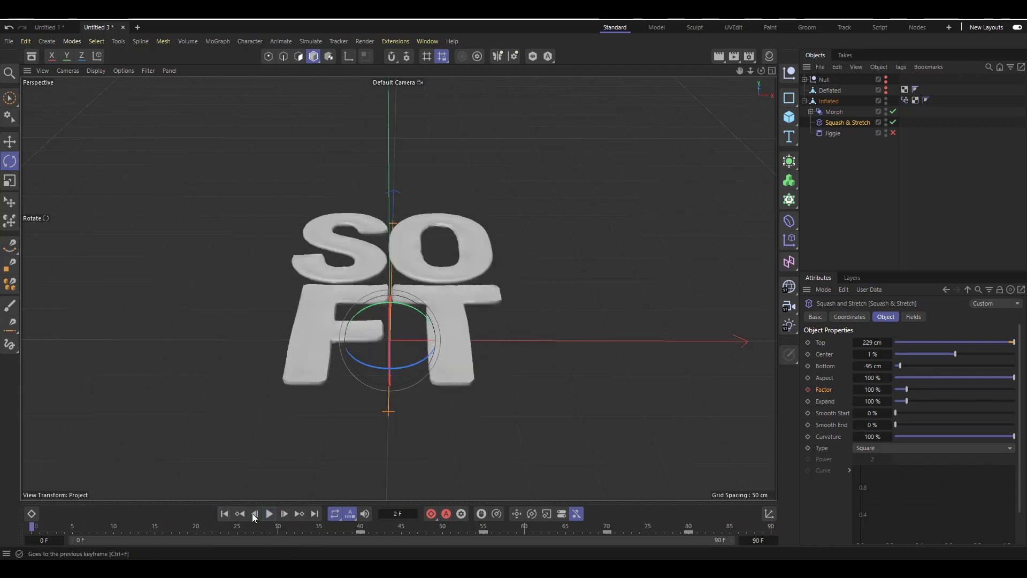
click(269, 514)
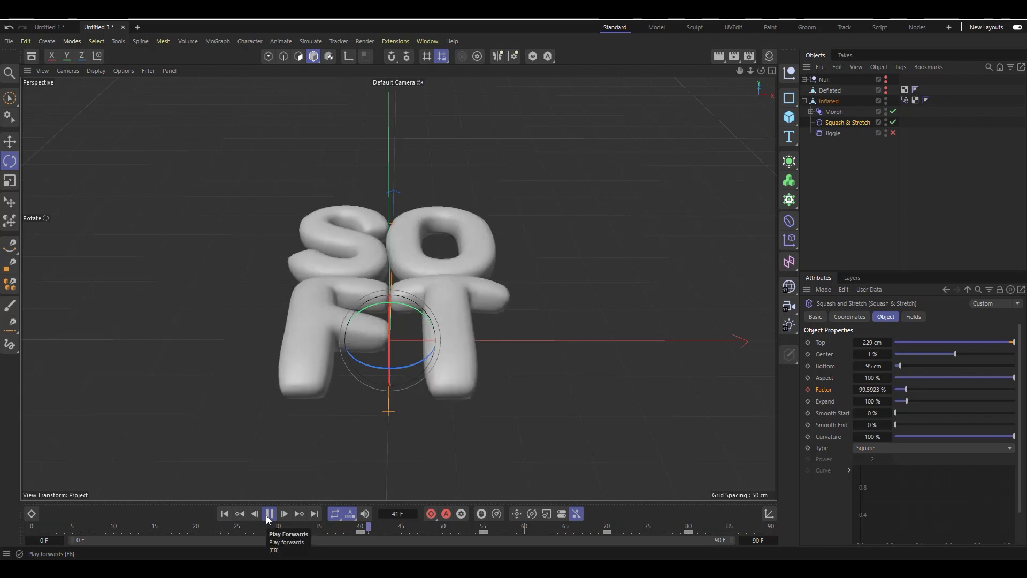
click(269, 514)
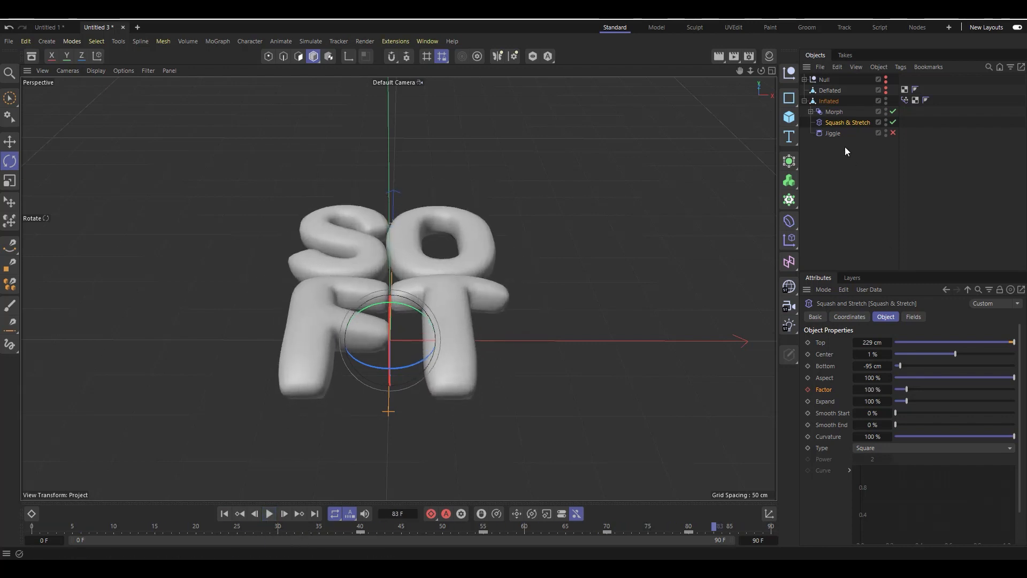
- Enable the Jiggle deformer and play the animation from frame 0, viewing the lettering more from the front
click(896, 134)
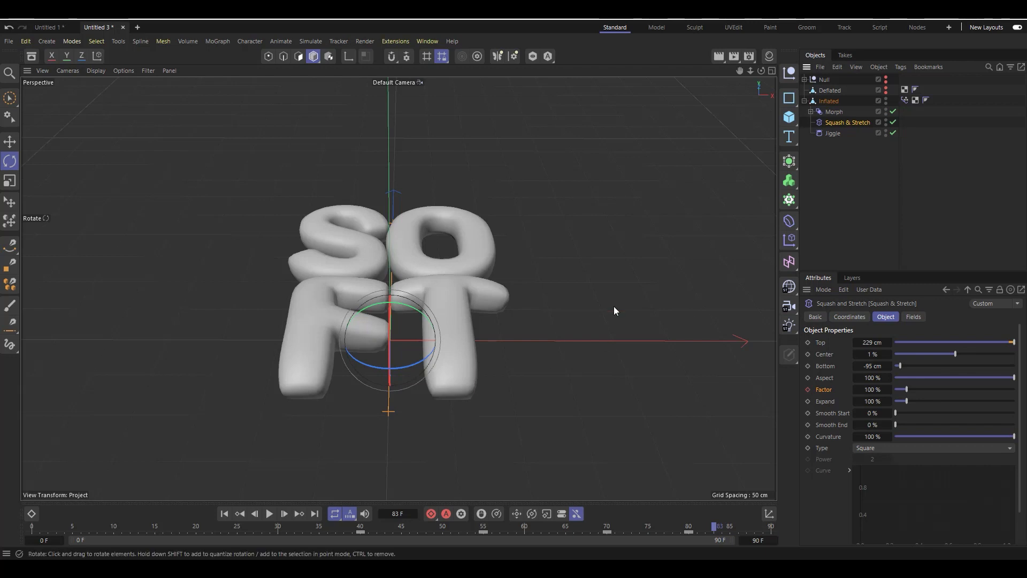
scroll(432, 155, up, 1)
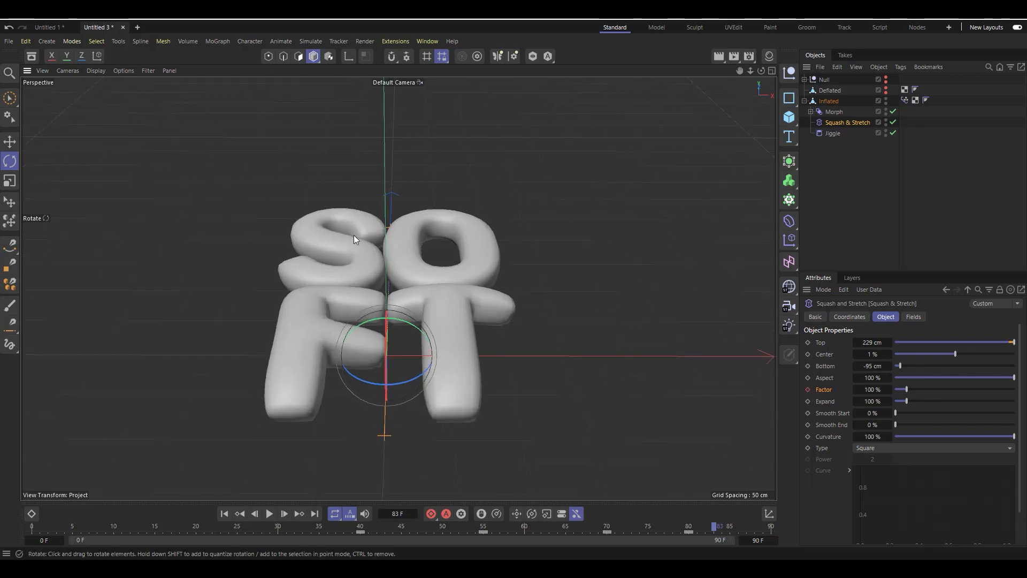
scroll(354, 238, down, 2)
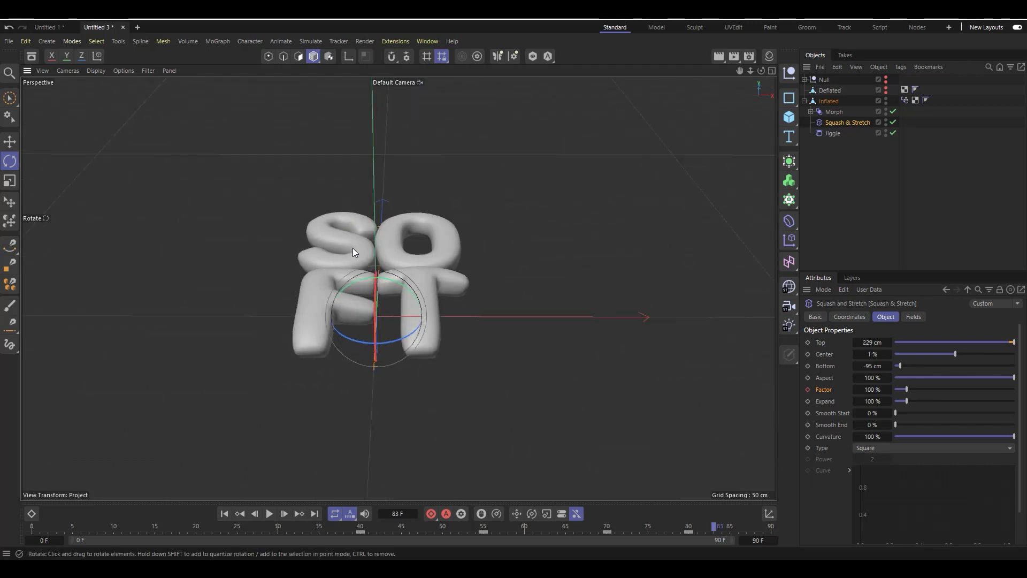
click(224, 514)
click(269, 514)
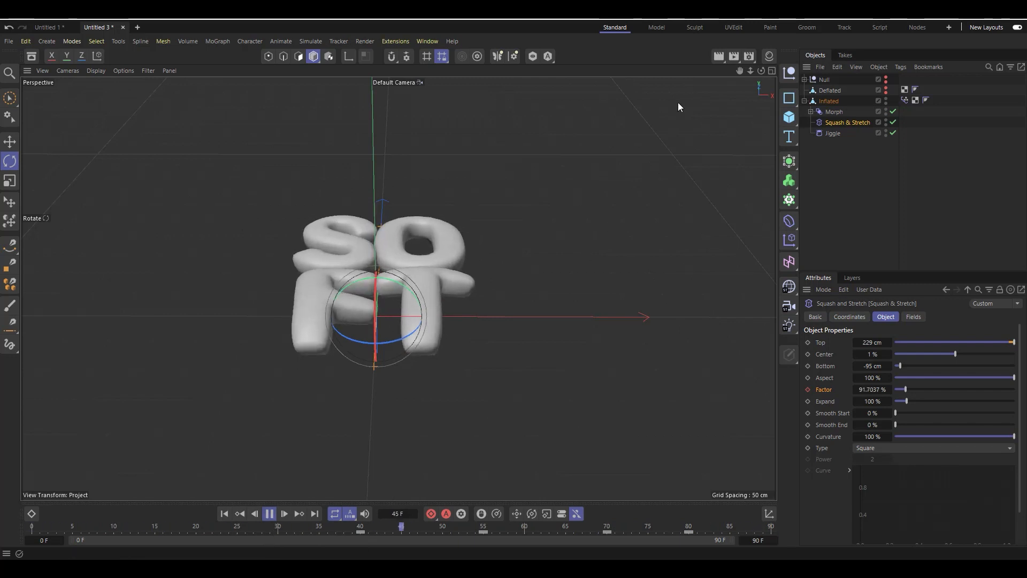
mouse_move(761, 70)
mouse_down()
mouse_move(761, 56)
mouse_move(765, 65)
mouse_up()
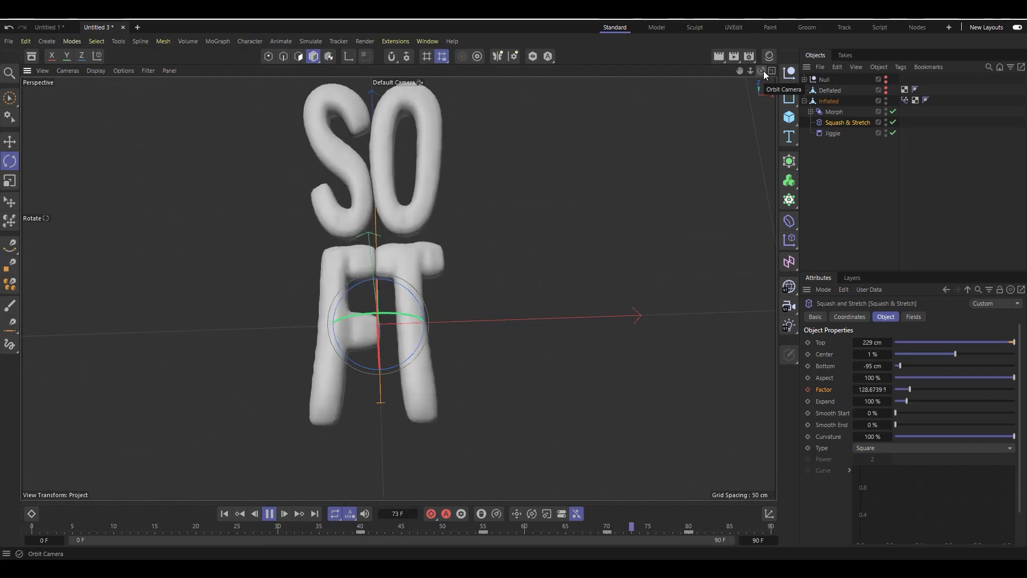
- Set the Jiggle deformer's Stiffness to 16% and Drag to 43% during playback
click(837, 134)
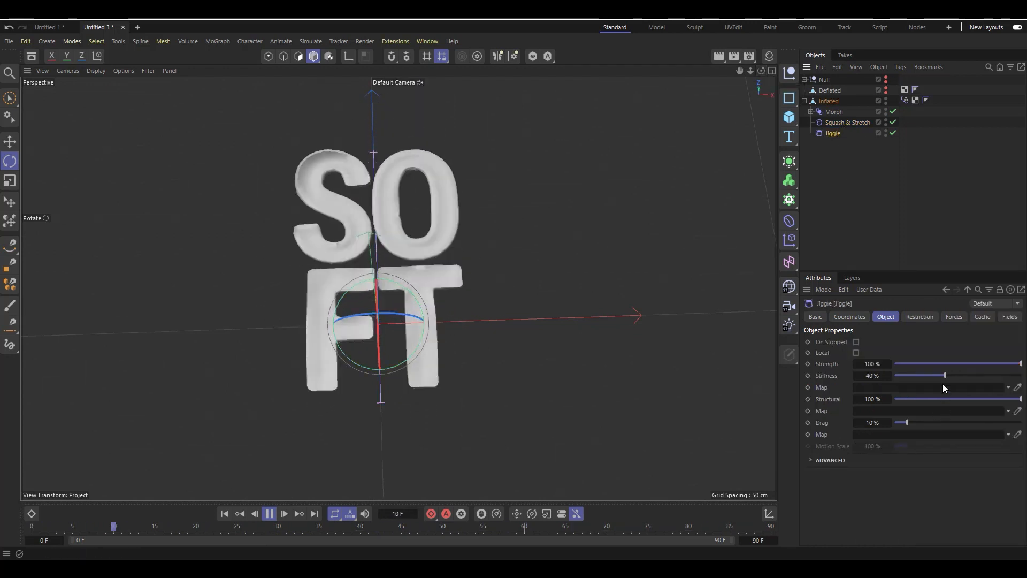
drag(945, 375, 930, 376)
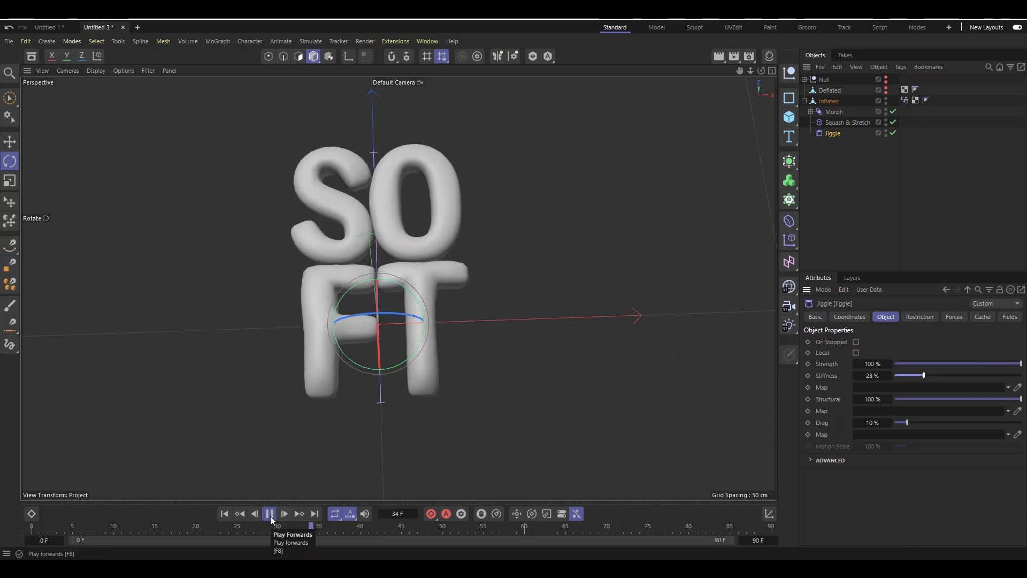
click(916, 376)
drag(914, 426, 950, 423)
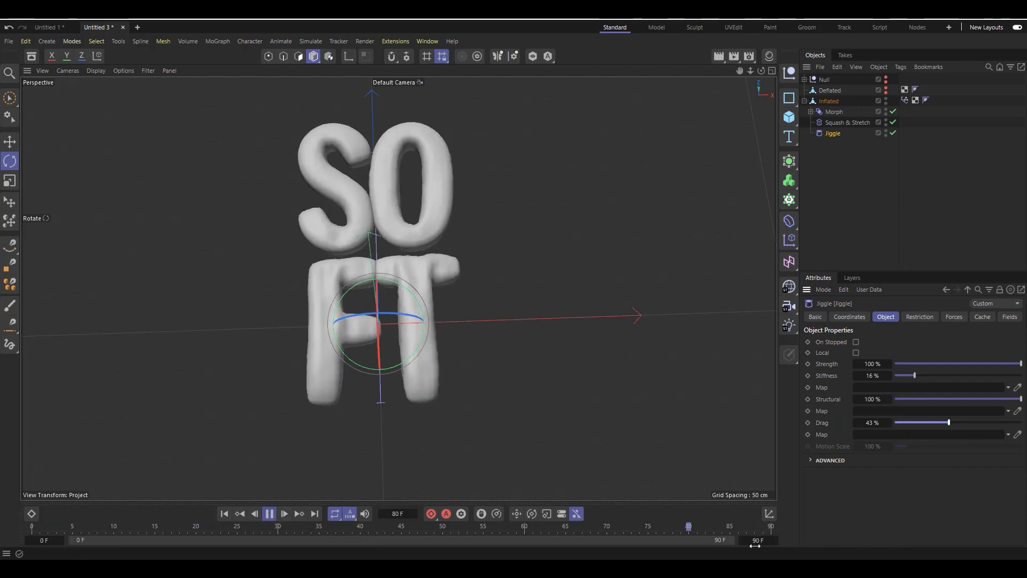
- Stop playback and set the project's end frame to 130
drag(755, 545, 770, 545)
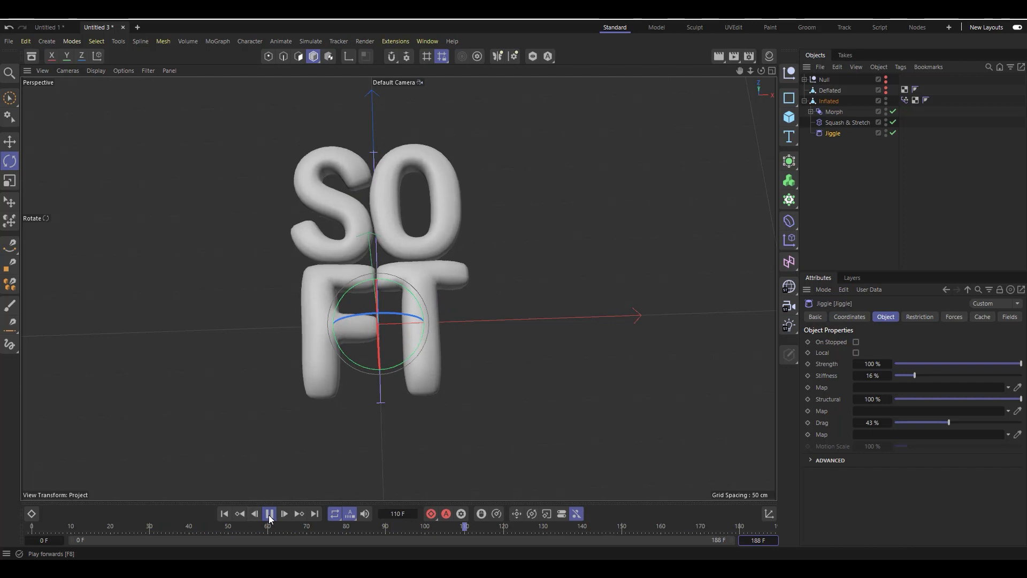
click(269, 515)
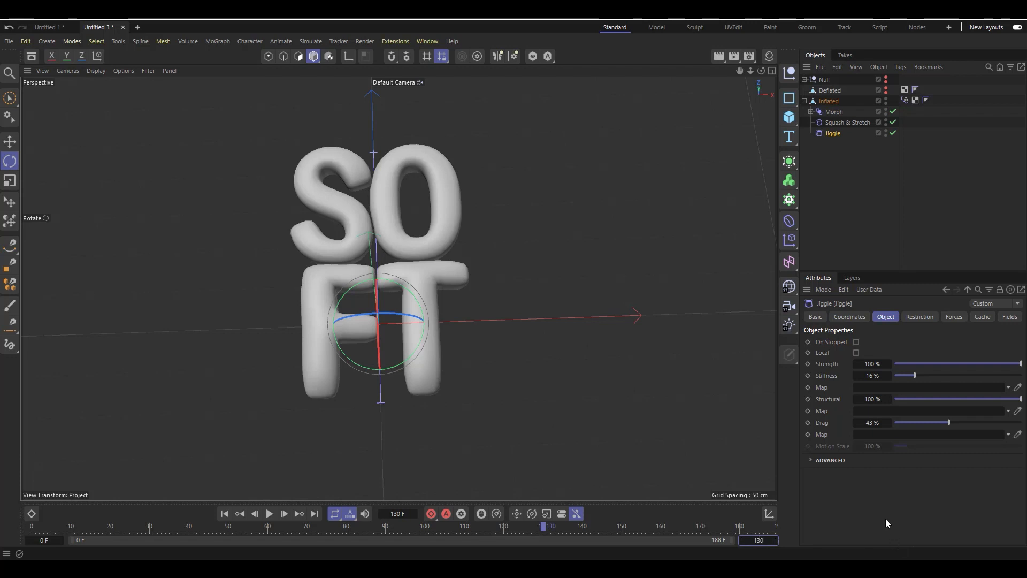
key(Return)
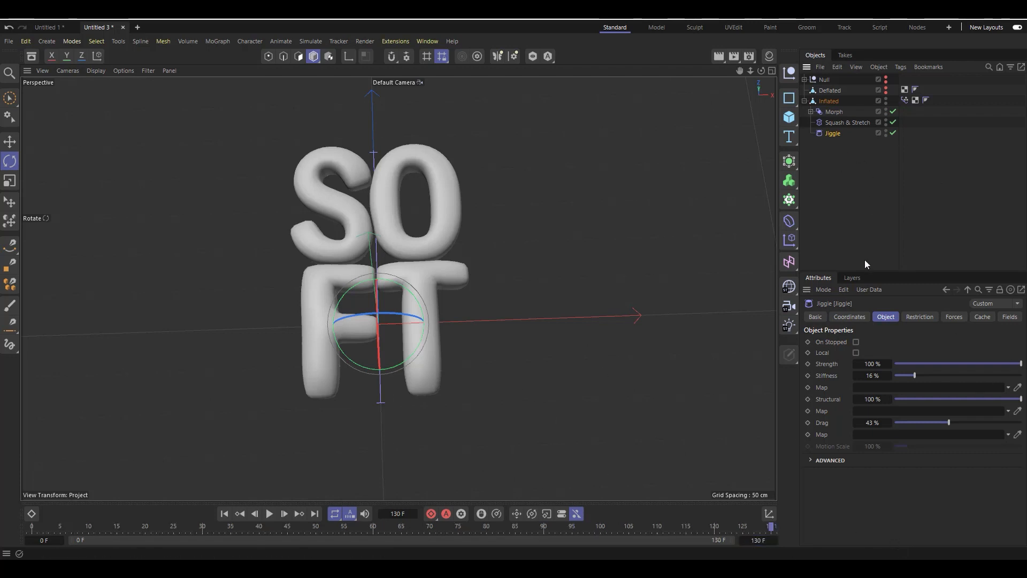
- Calculate the Jiggle deformer's cache and scrub the timeline between frames 0 and 130 to check it
click(981, 316)
click(849, 379)
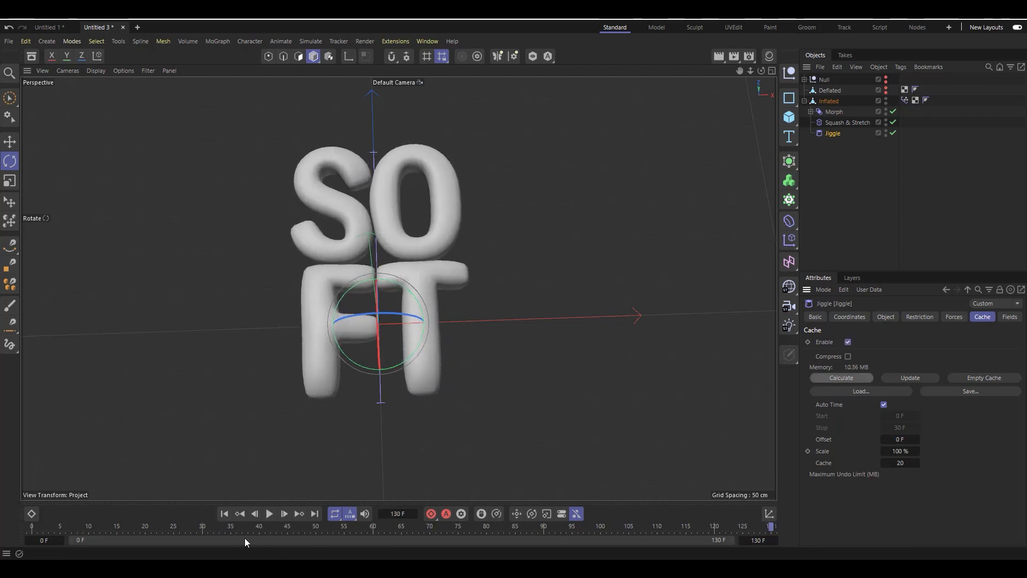
drag(222, 528, 25, 526)
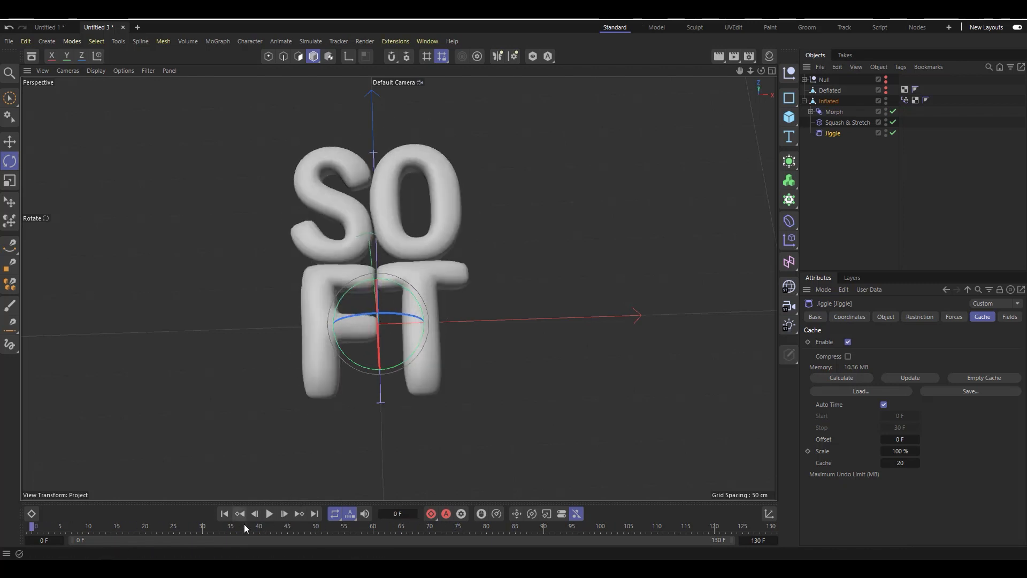
drag(245, 528, 779, 533)
- Add a Voronoi Fracture, nest the Inflated object under it, and preview the fractured lettering's animation
click(805, 100)
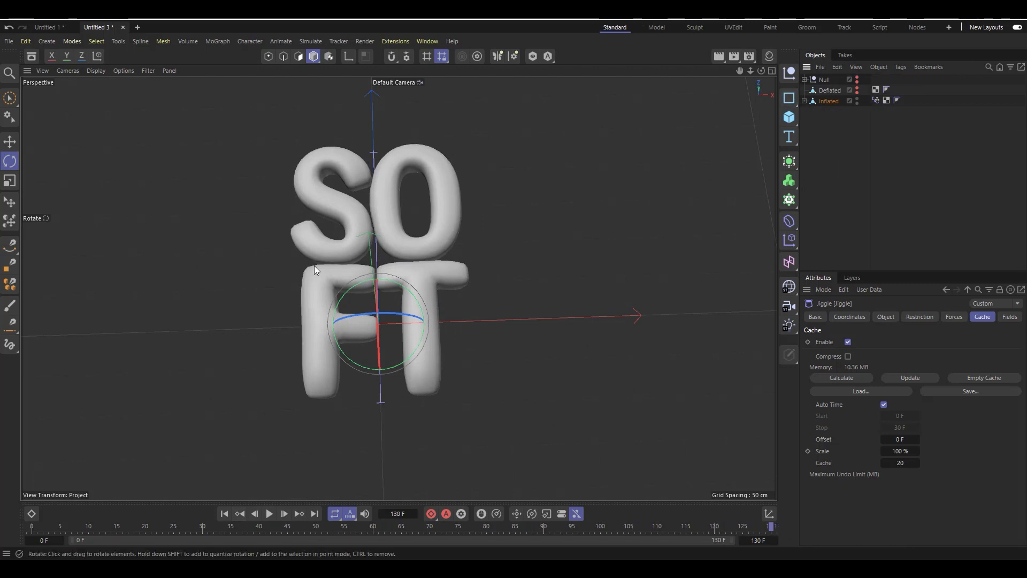
scroll(365, 330, down, 2)
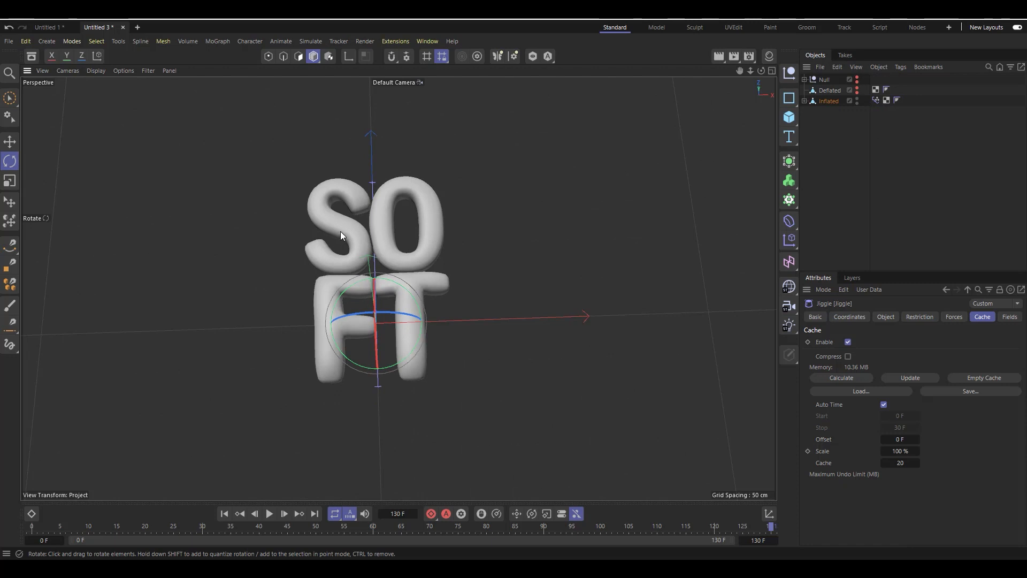
scroll(341, 231, up, 2)
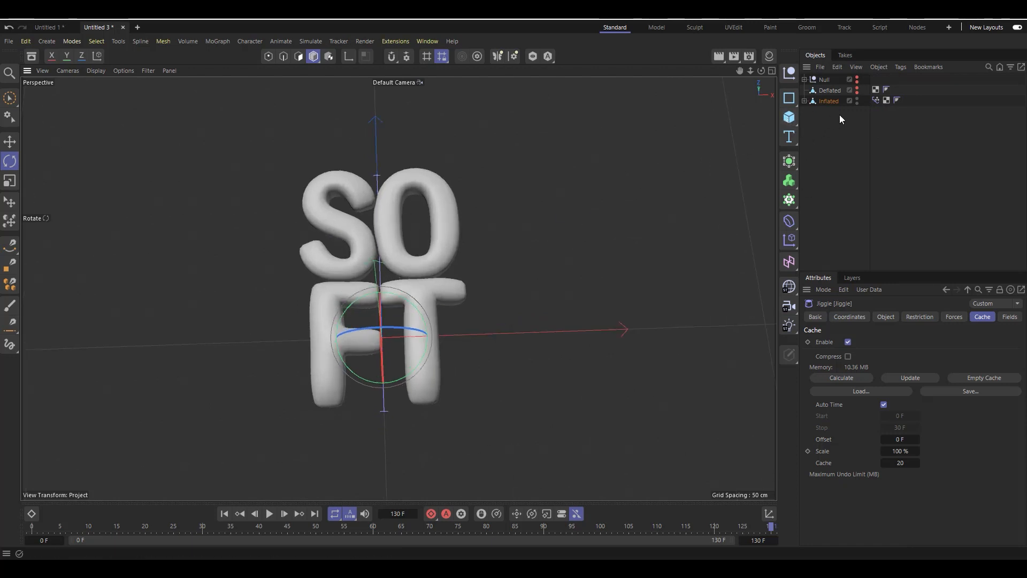
click(795, 161)
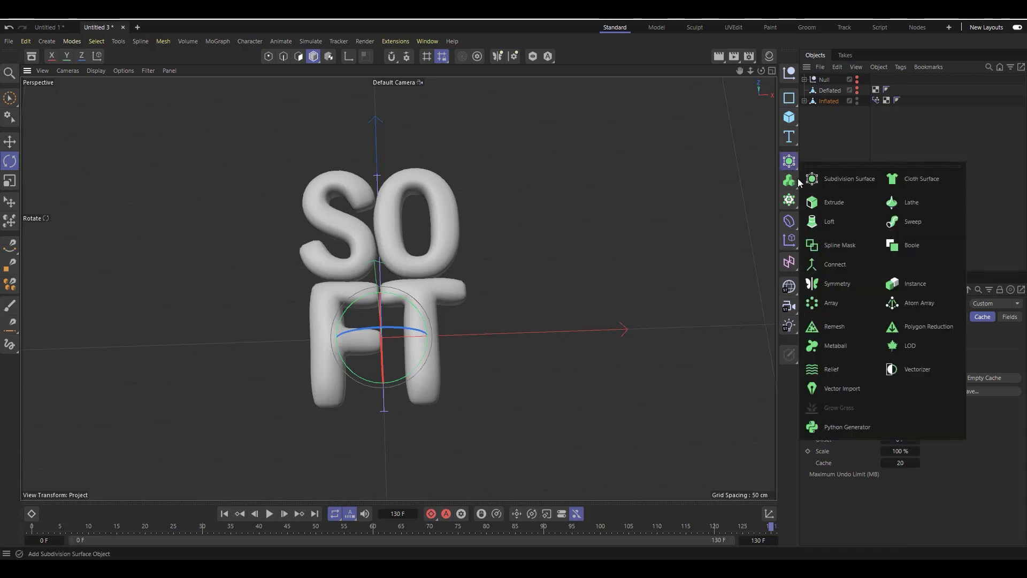
click(792, 207)
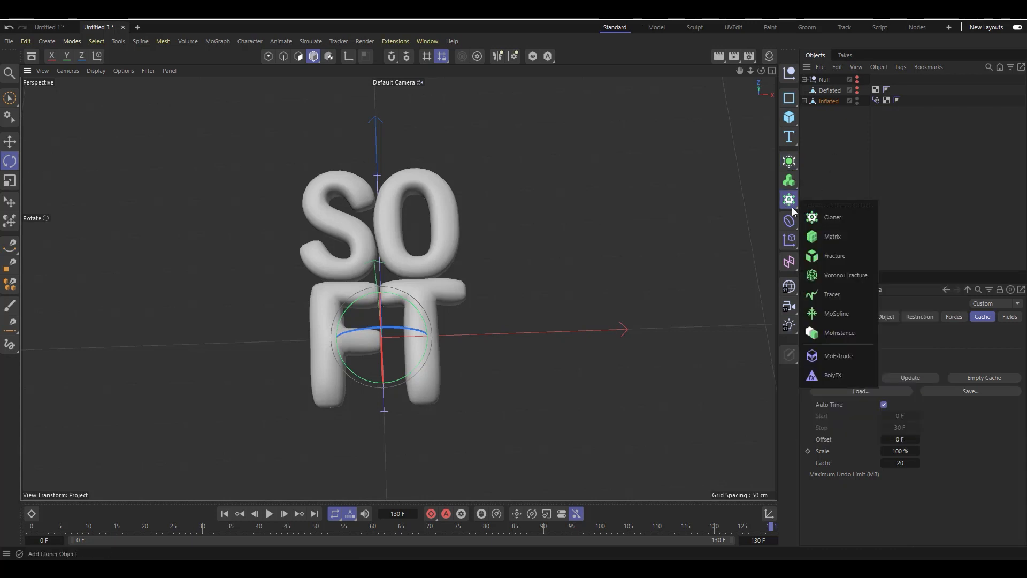
click(845, 274)
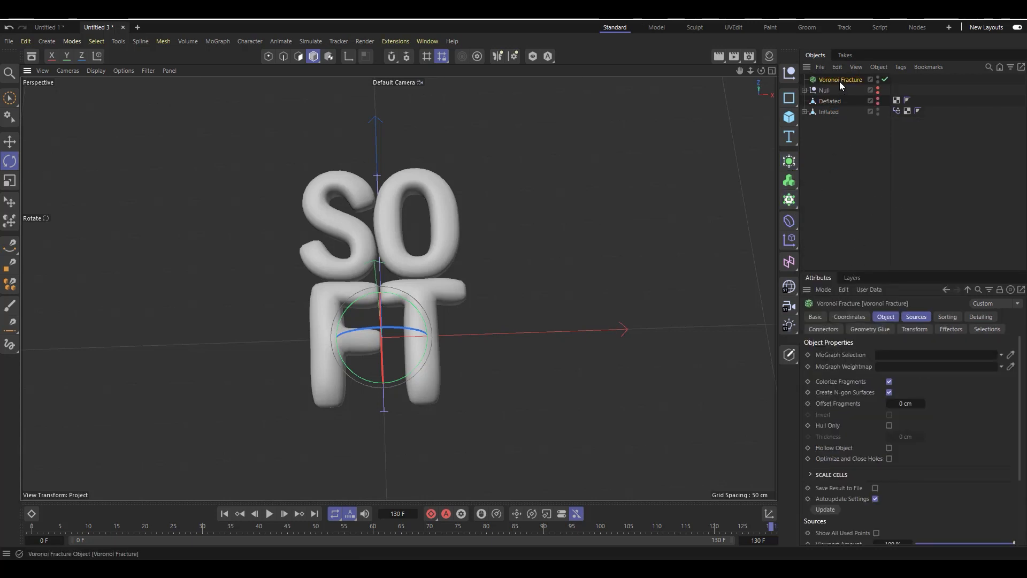
drag(840, 79, 832, 159)
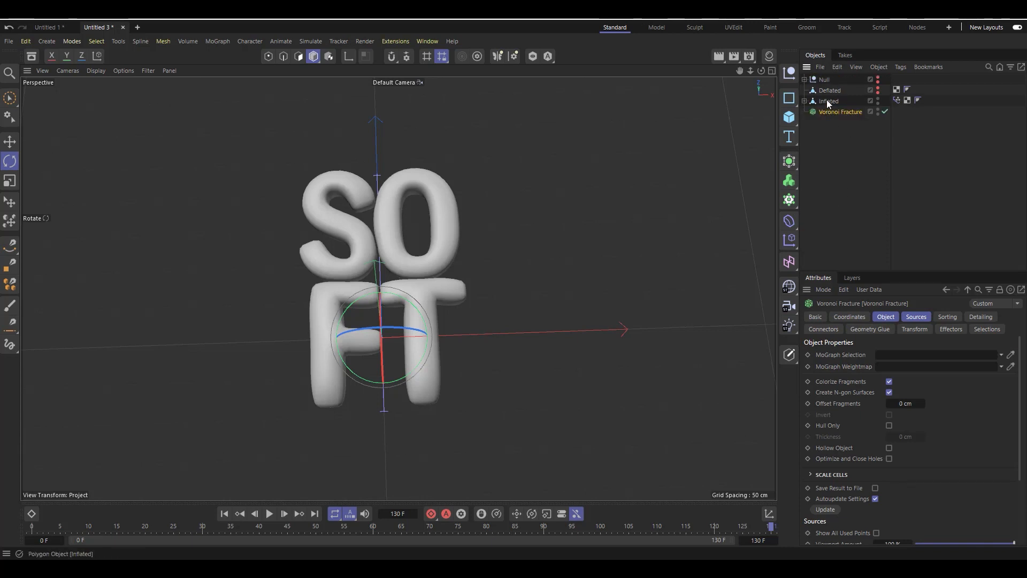
mouse_move(826, 101)
mouse_down()
mouse_move(880, 130)
mouse_move(837, 111)
mouse_up()
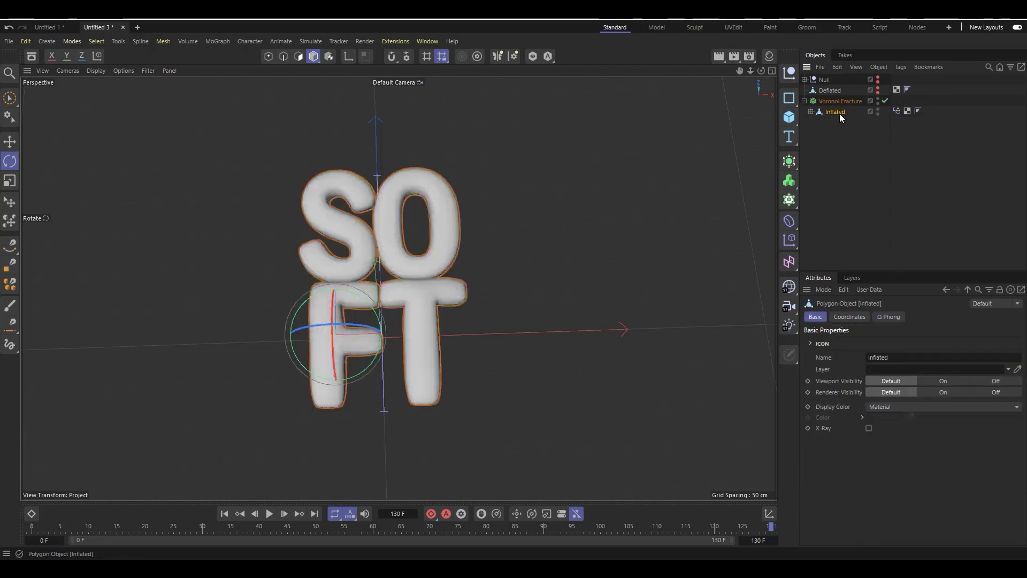
click(839, 102)
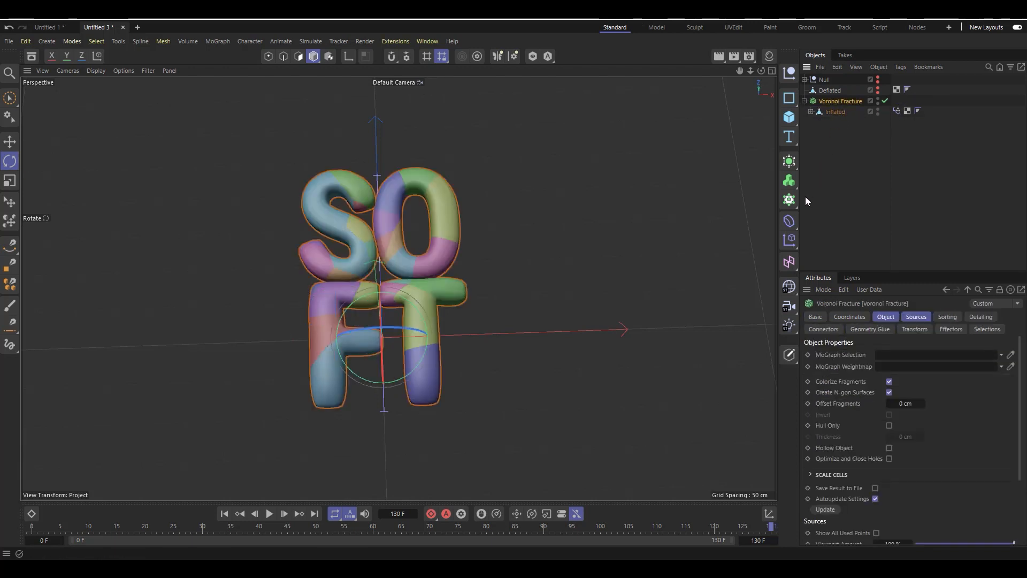
click(270, 514)
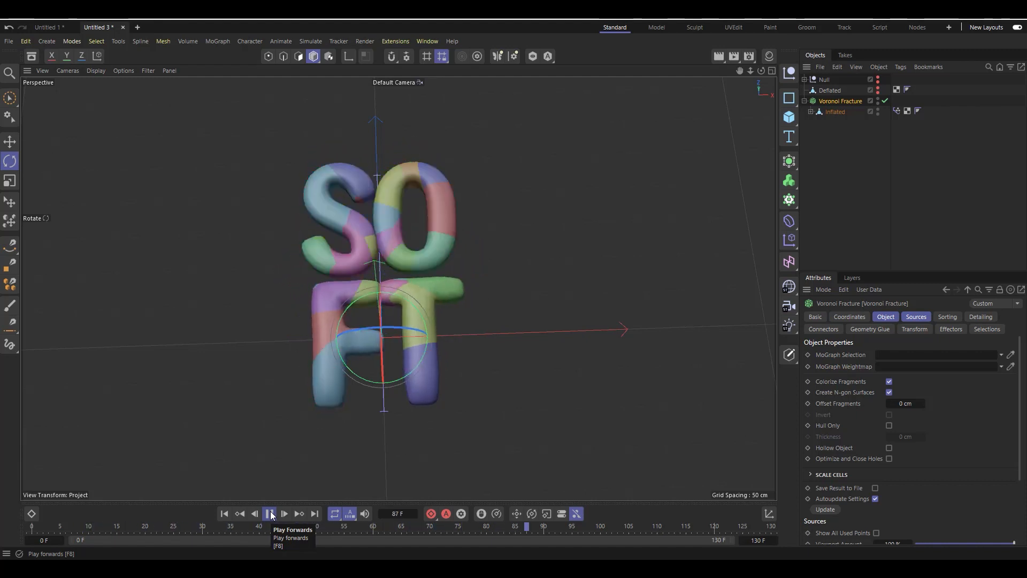
click(270, 513)
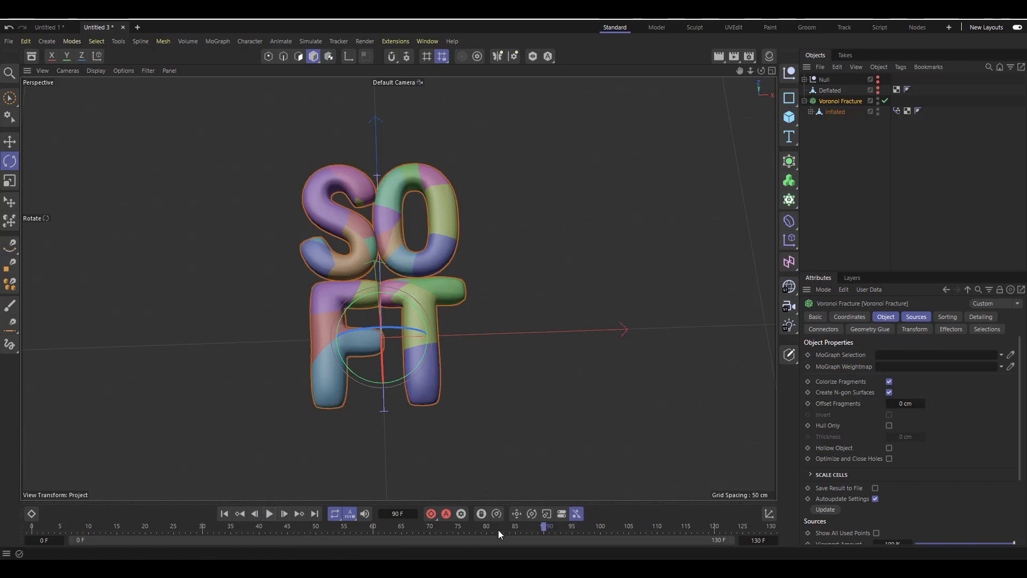
- Extend the project's end frame to 259
click(756, 540)
key(Return)
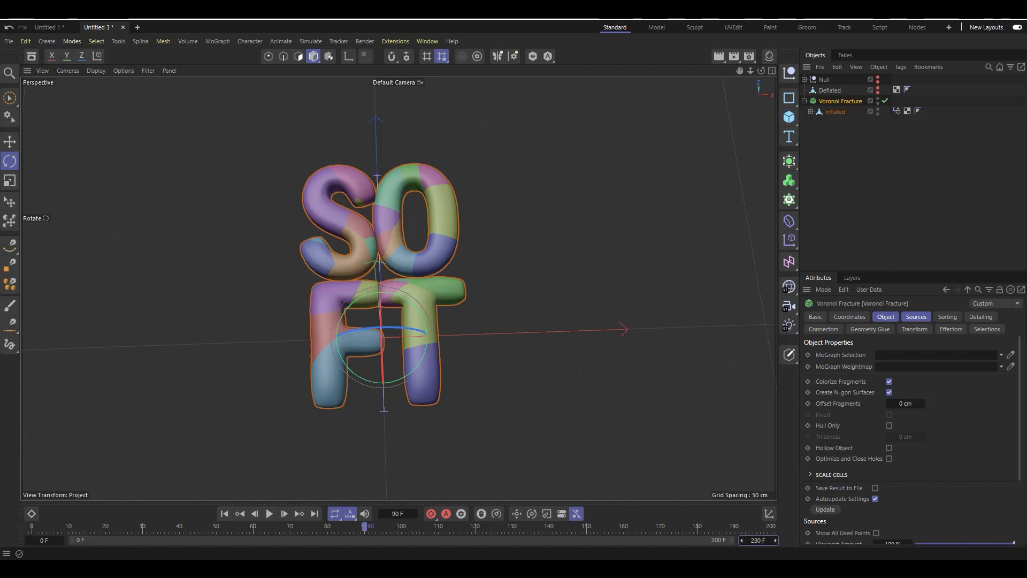
drag(758, 541, 773, 540)
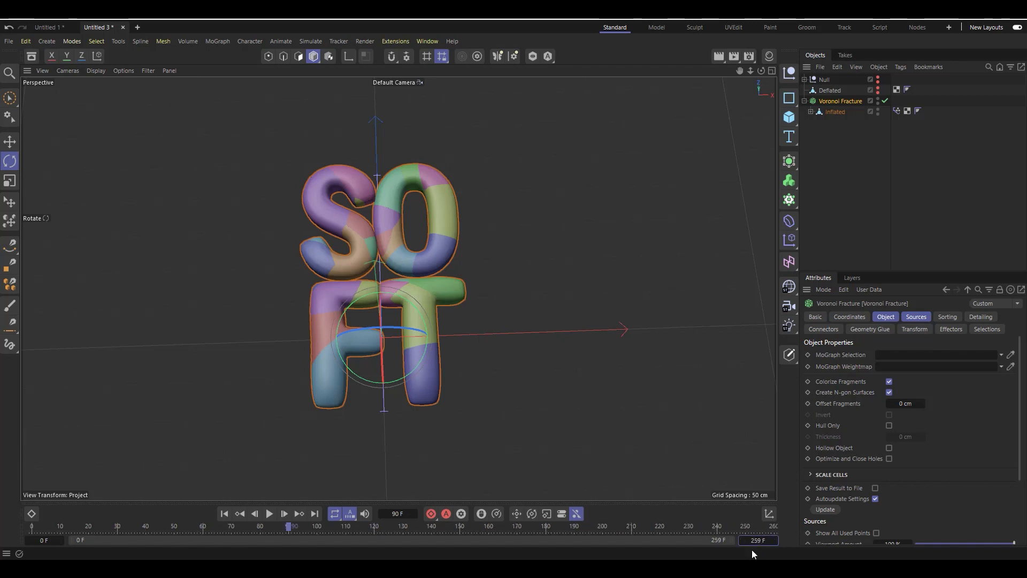
- Disable the Voronoi Fracture, advance the animation to frame 130, and keyframe its Enabled setting as off there
click(270, 514)
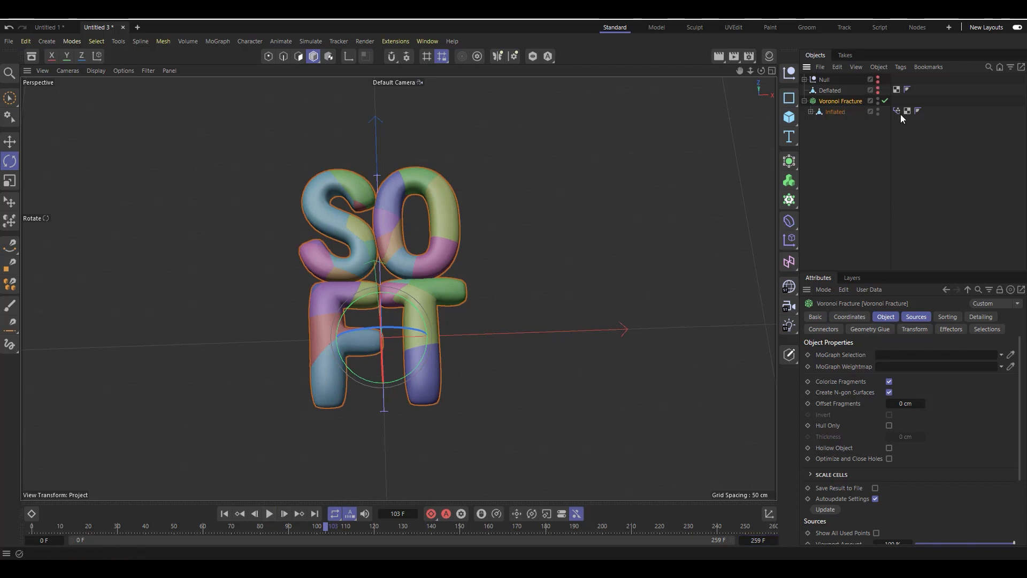
click(885, 100)
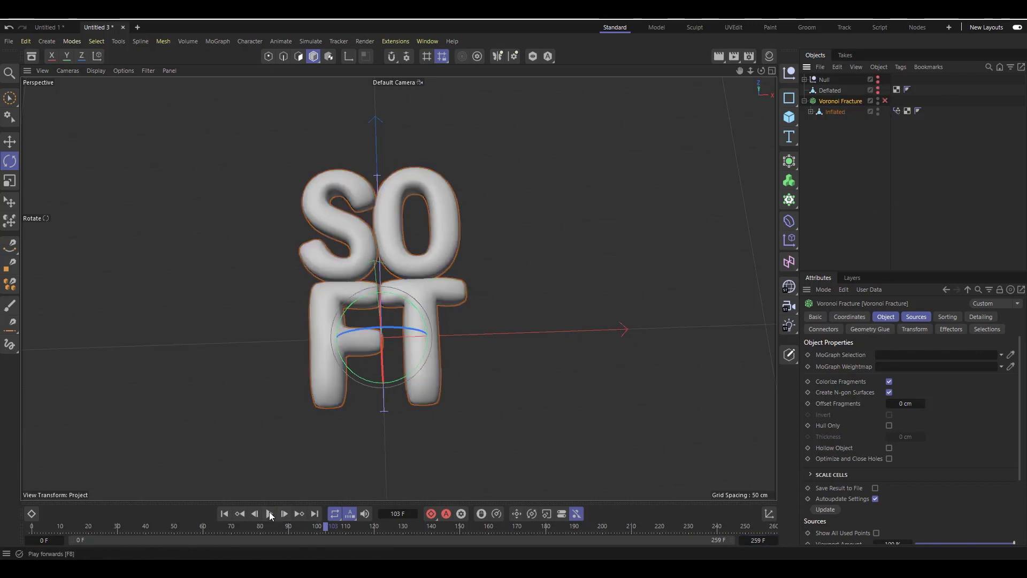
click(264, 514)
click(269, 515)
click(269, 515)
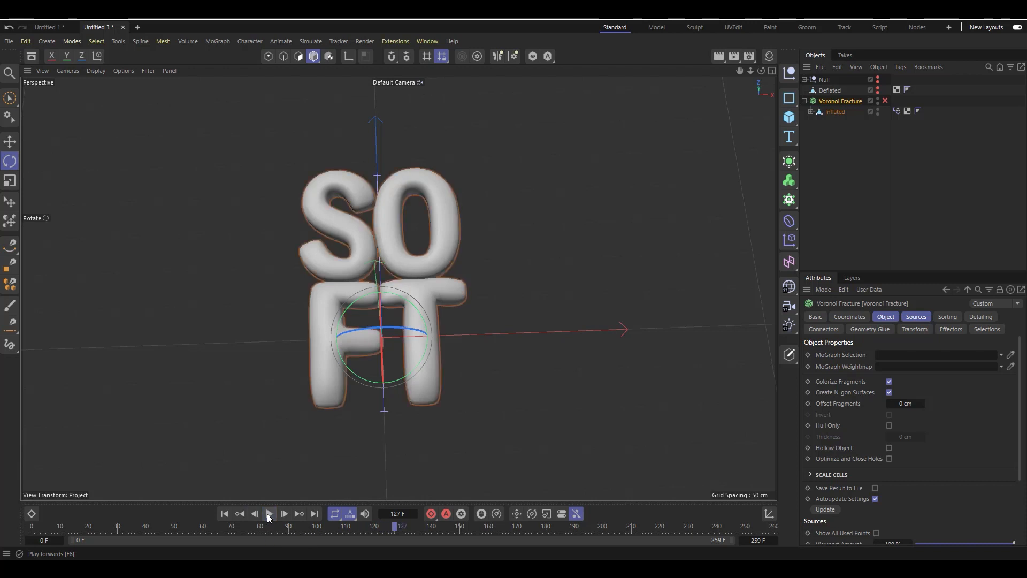
click(285, 515)
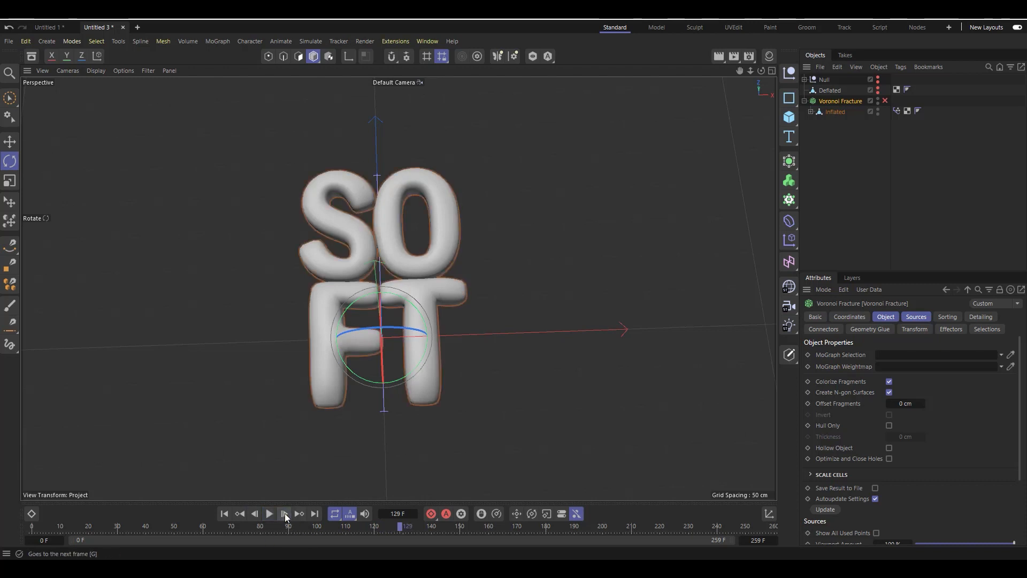
click(285, 515)
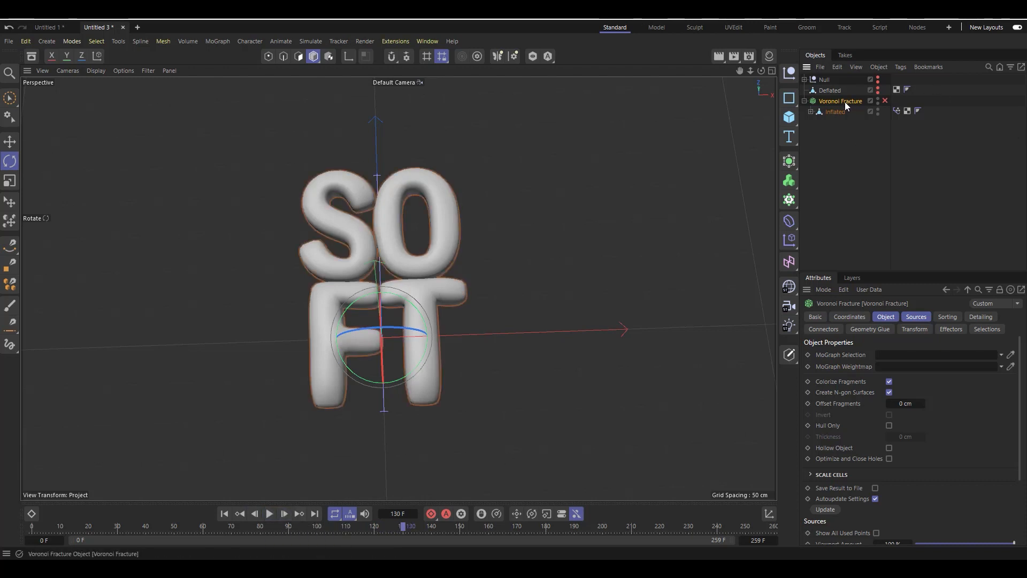
click(820, 317)
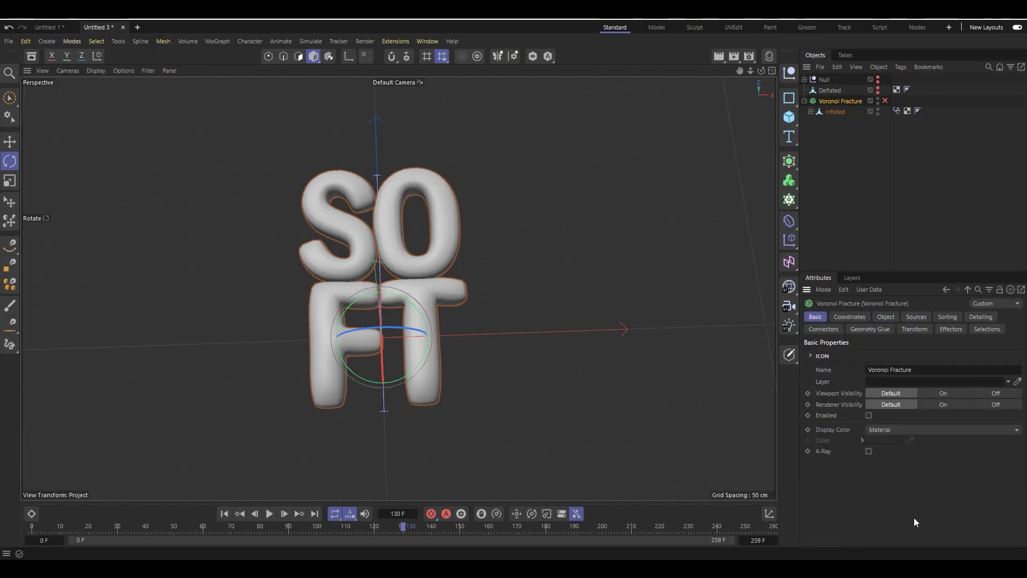
click(808, 416)
- Keyframe the Voronoi Fracture's Enabled setting as on at frame 131 and play the animation onward
click(284, 513)
click(870, 416)
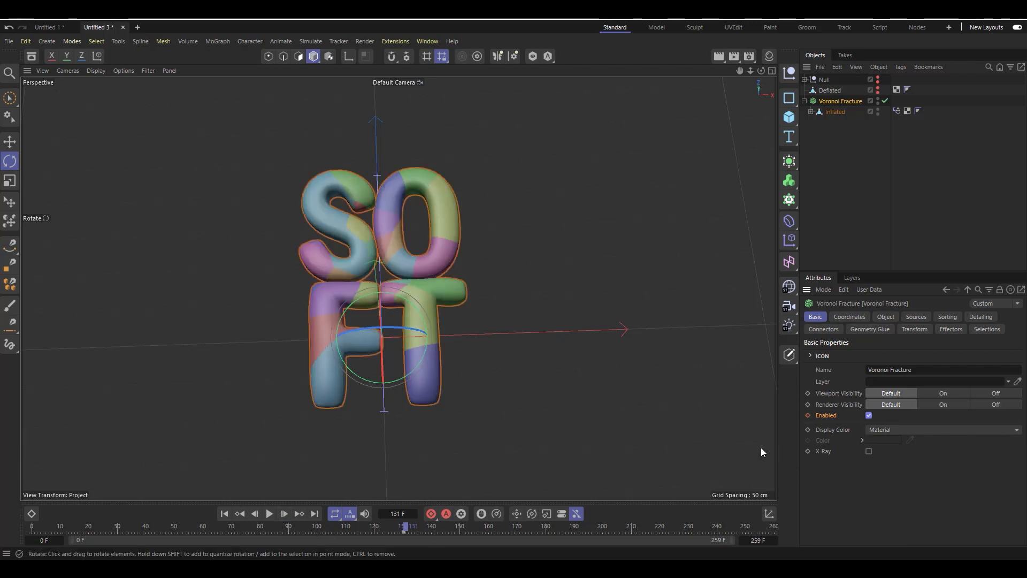
click(808, 415)
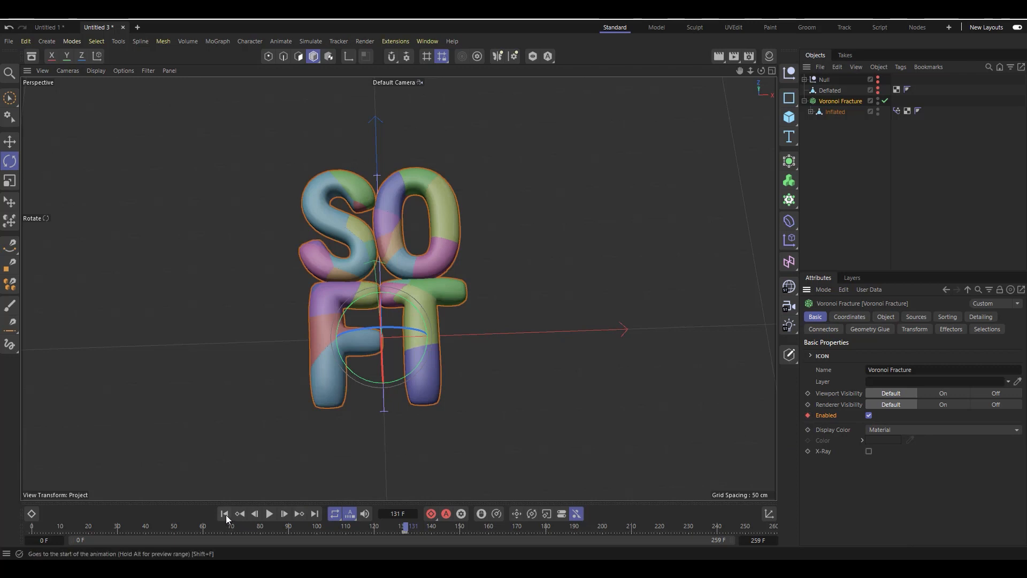
click(270, 514)
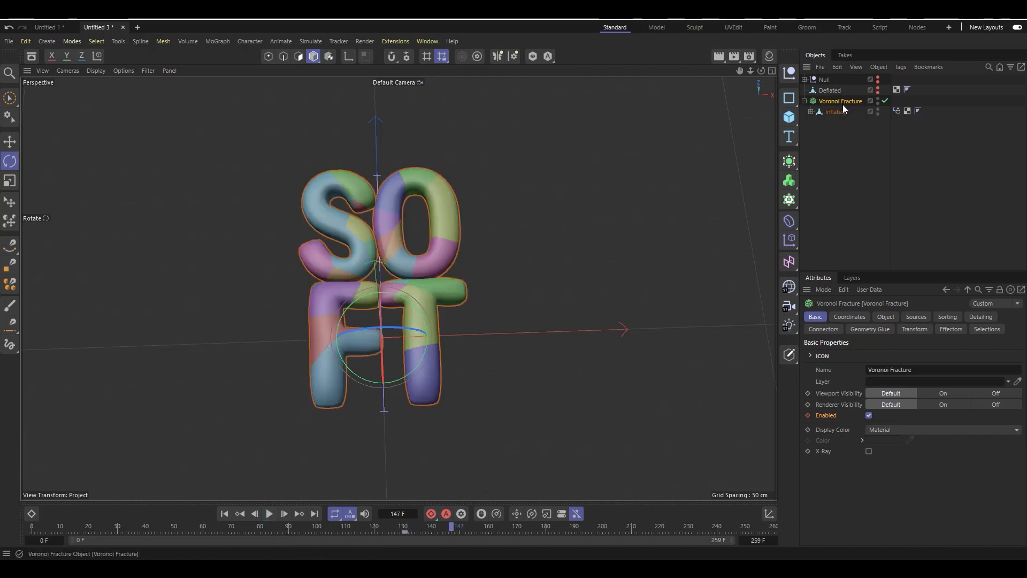
- Set the Point Amount of the Voronoi Fracture's Point Generator - Distribution source to 200
click(885, 318)
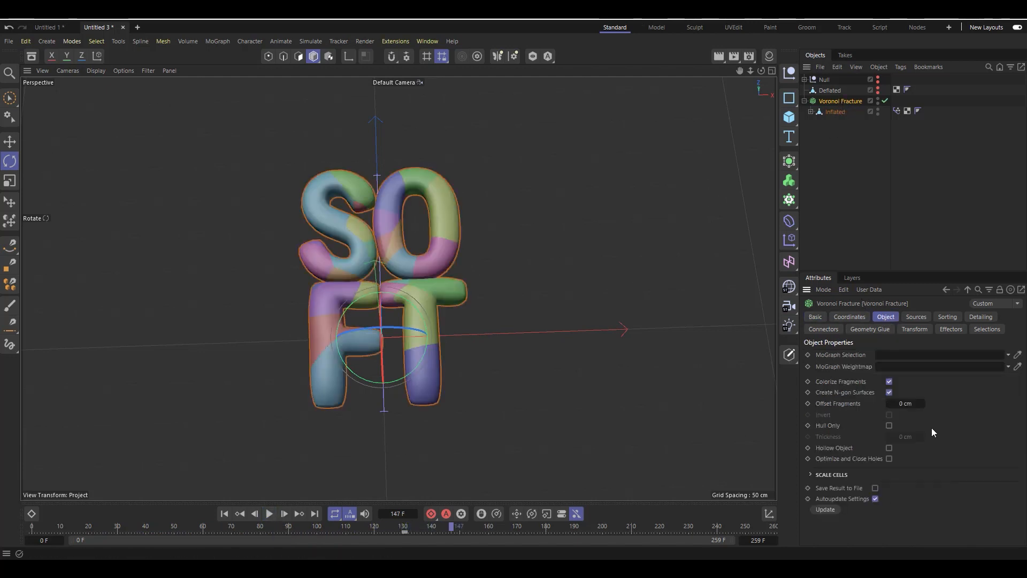
click(924, 319)
click(891, 387)
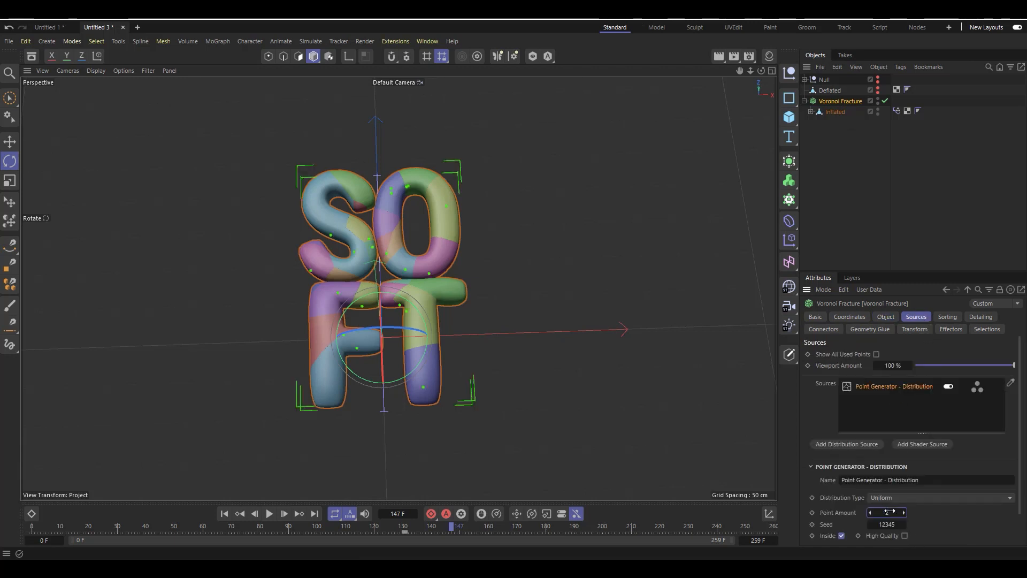
key(Return)
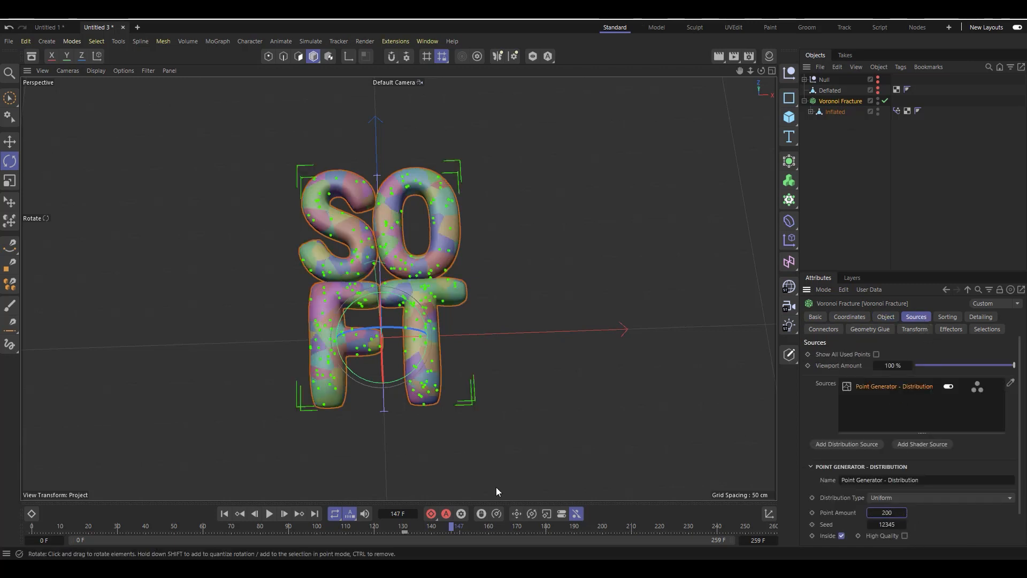
- Return to the first frame with the Voronoi Fracture disabled and give it a Dynamics Body tag
click(225, 513)
click(885, 101)
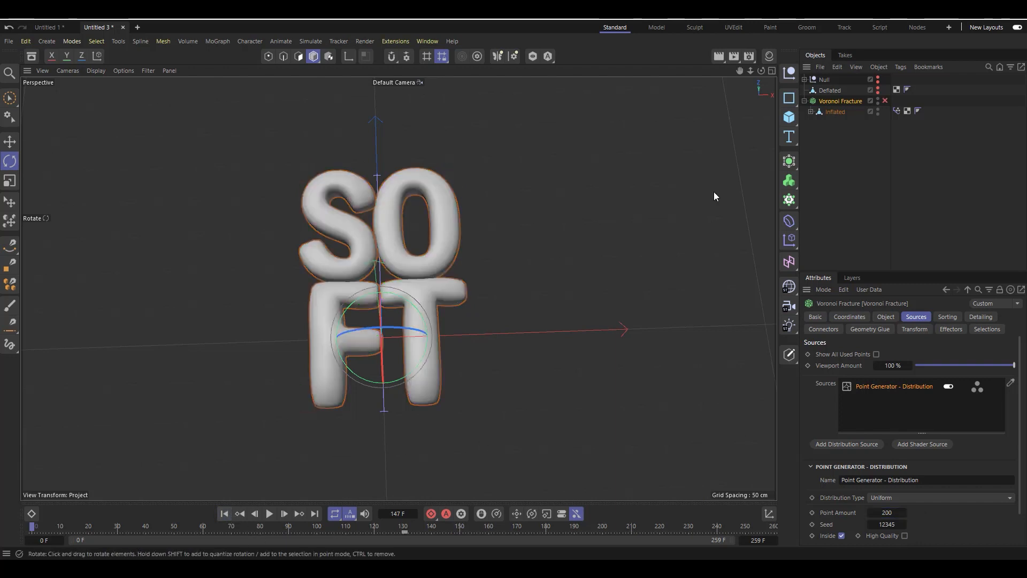
right_click(842, 101)
mouse_move(883, 184)
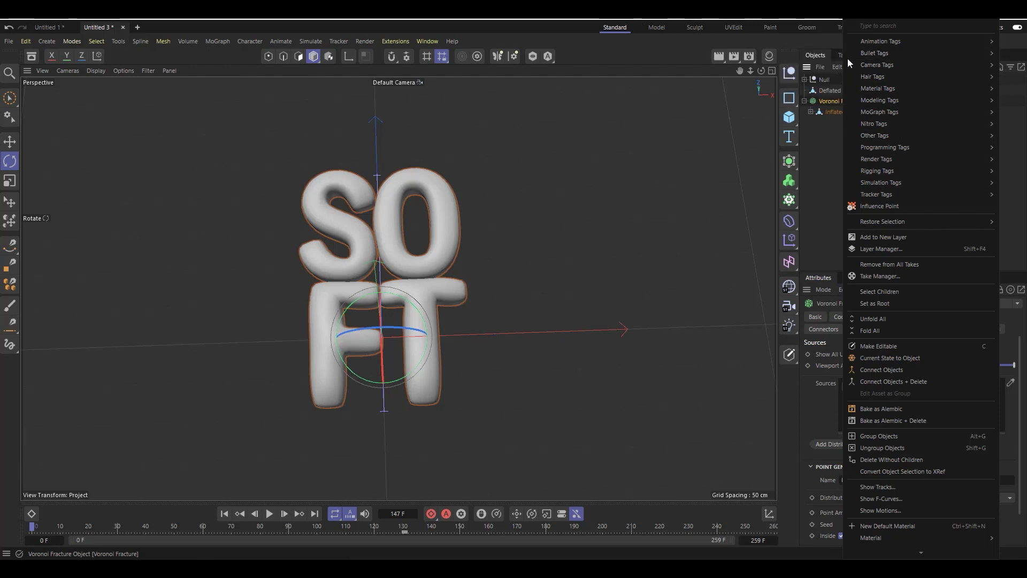
mouse_move(862, 48)
click(824, 62)
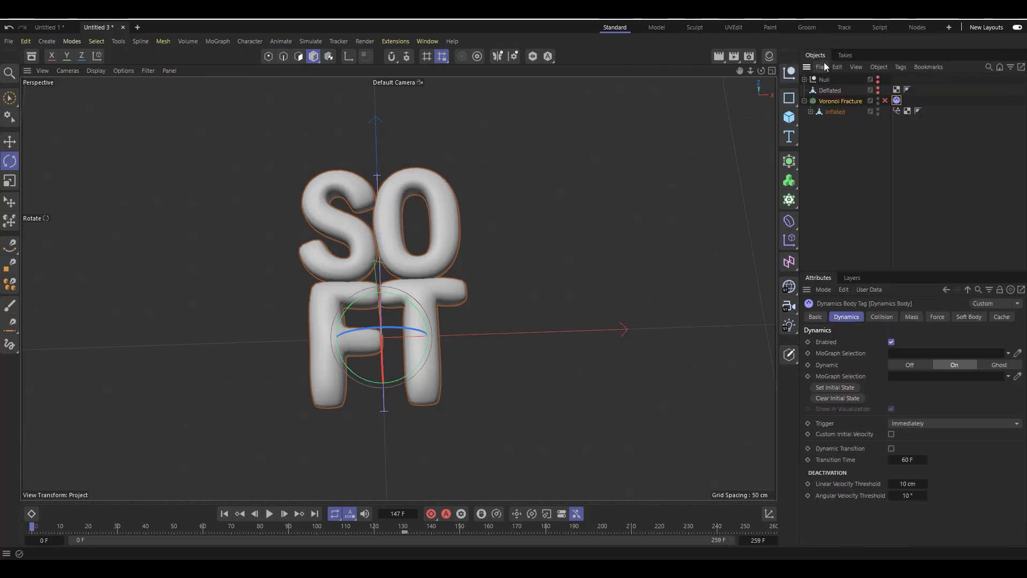
- Play the dynamics simulation past frame 131 to examine how the fragments move, and return to the first frame
click(270, 513)
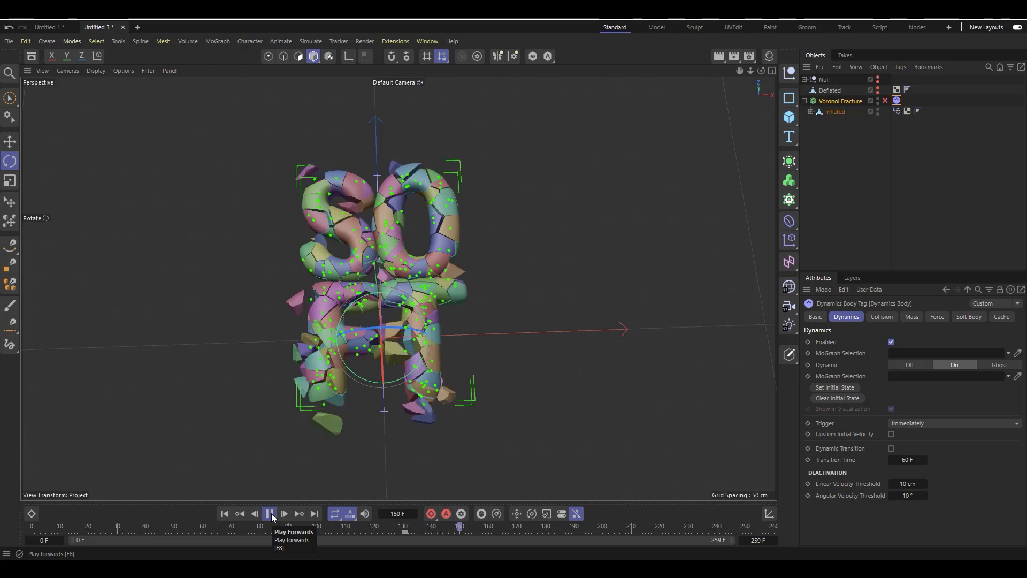
click(270, 514)
click(224, 514)
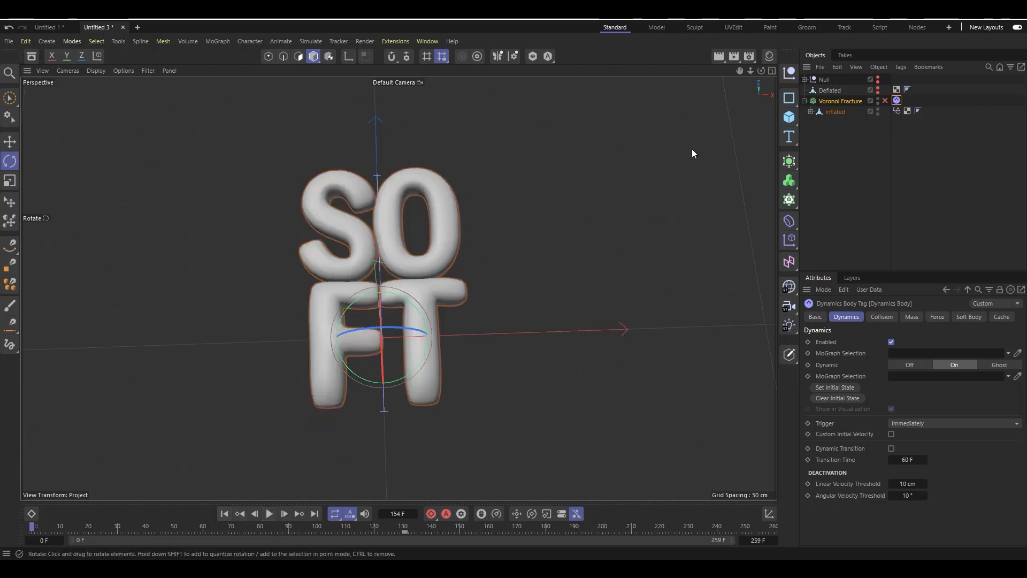
- Show the Null group temporarily and lower its Plane to a Y position of -16 cm beneath the lettering
mouse_move(762, 70)
mouse_down()
mouse_move(730, 64)
mouse_move(760, 61)
mouse_up()
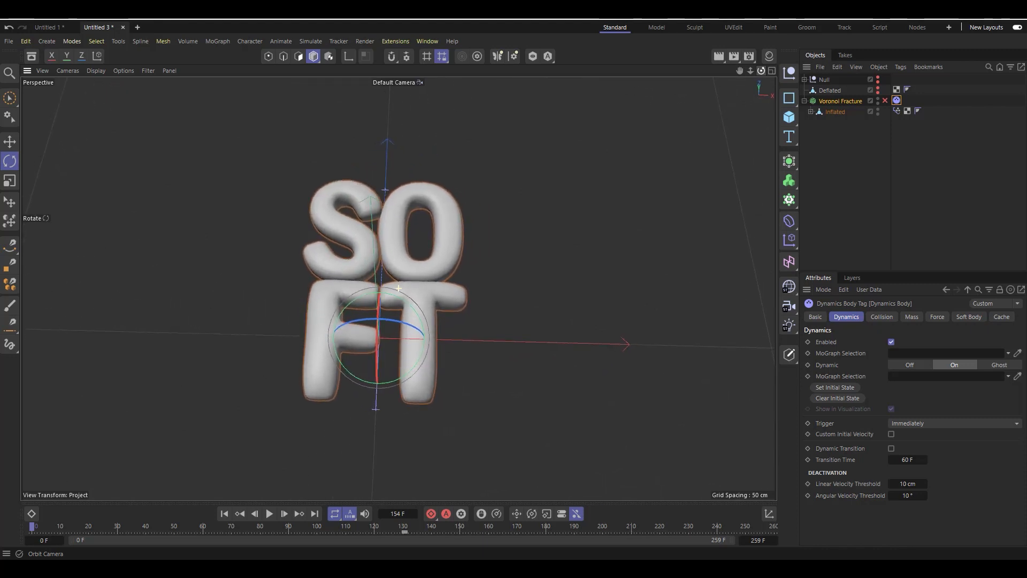
click(806, 79)
click(832, 91)
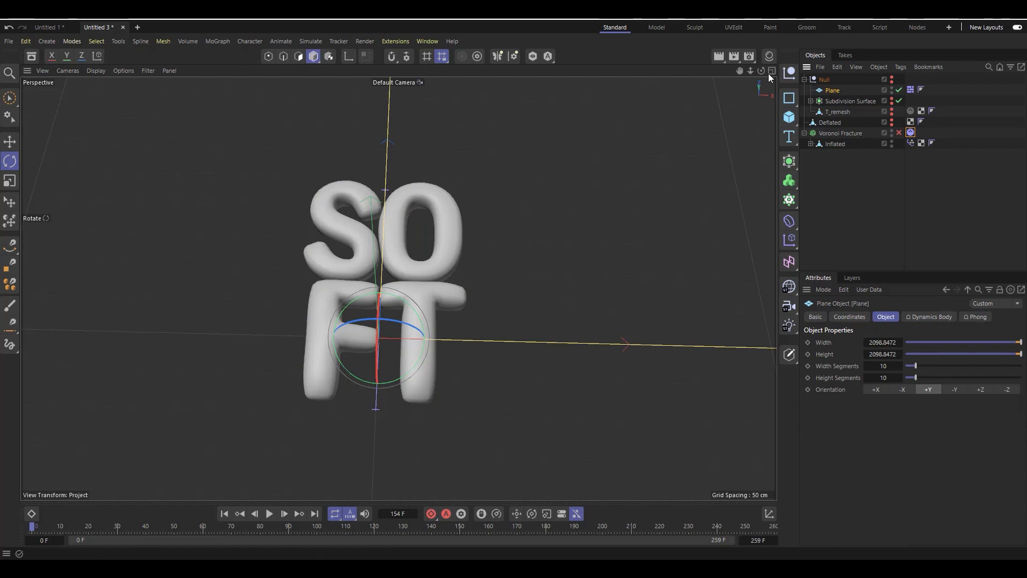
drag(761, 71, 762, 63)
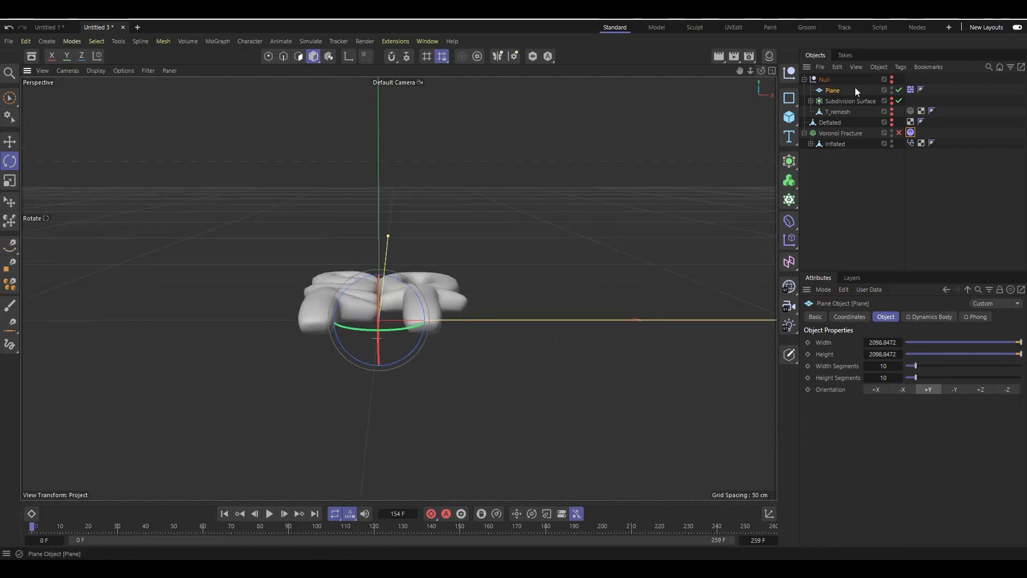
click(892, 78)
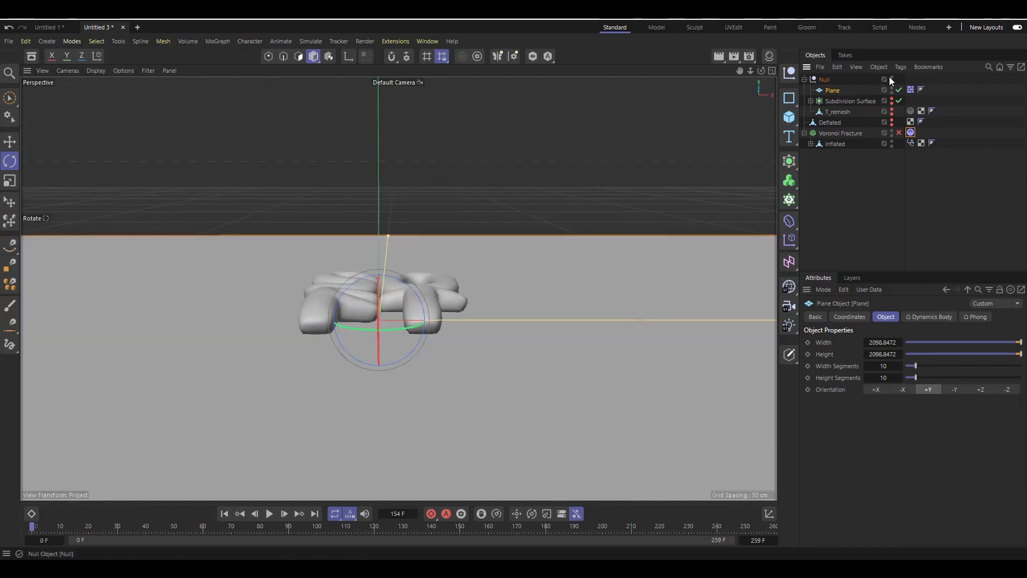
click(851, 317)
mouse_move(854, 368)
mouse_down()
mouse_move(864, 368)
mouse_move(844, 368)
mouse_up()
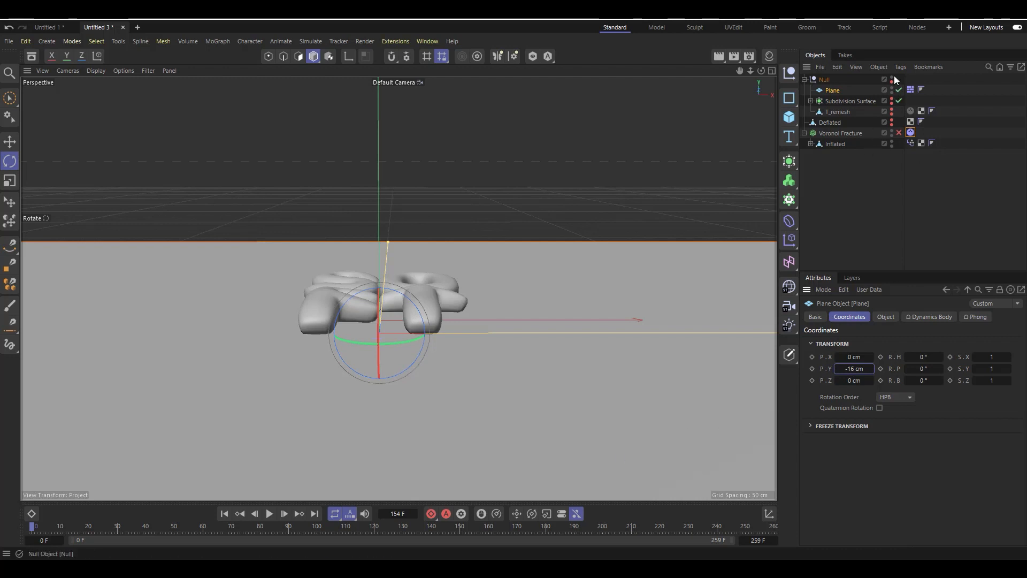
click(892, 77)
- Play the simulation with the lowered Plane and inspect the lettering from several angles
drag(761, 71, 760, 142)
click(269, 514)
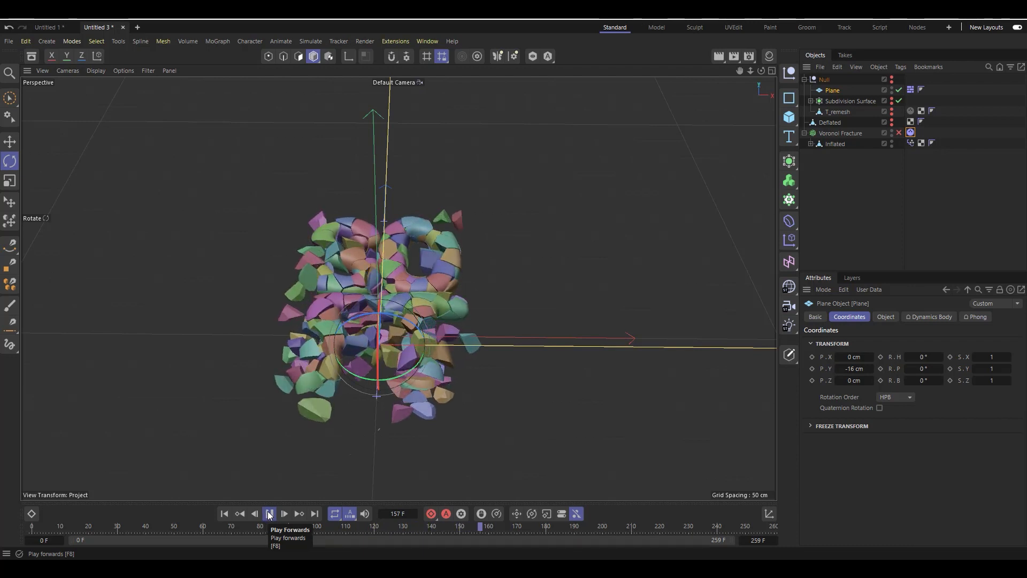
click(269, 514)
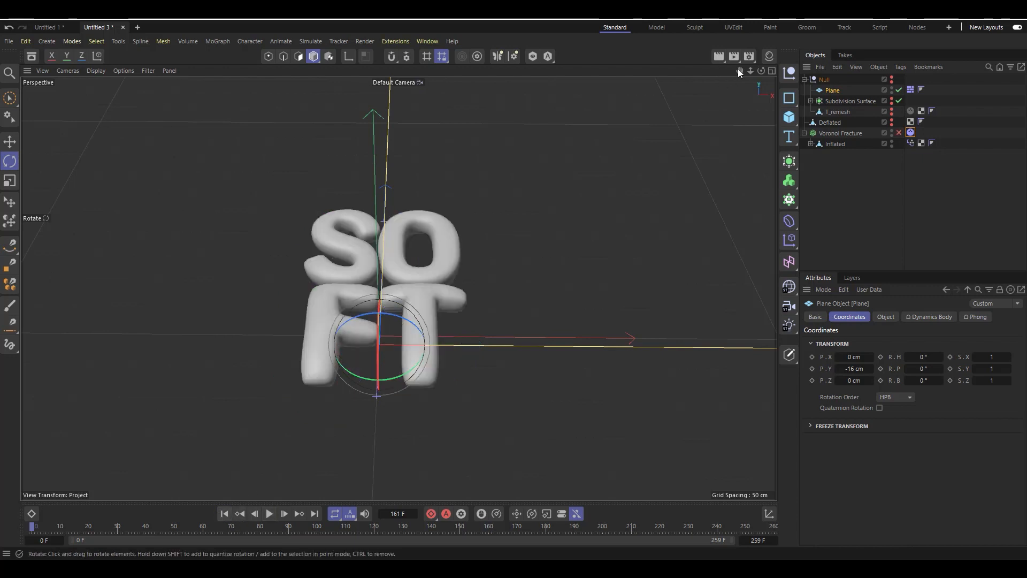
drag(767, 73, 735, 80)
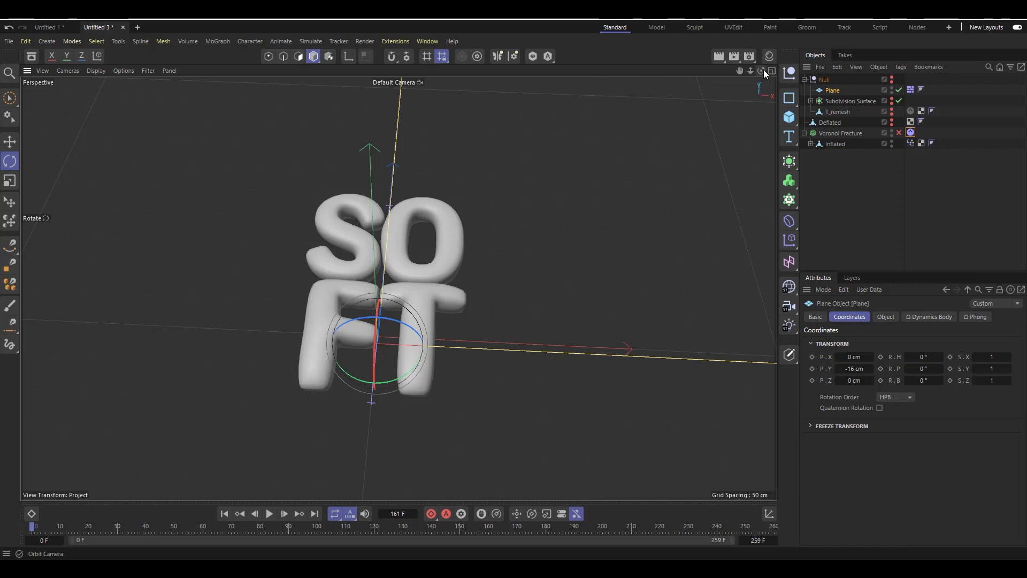
drag(762, 71, 762, 117)
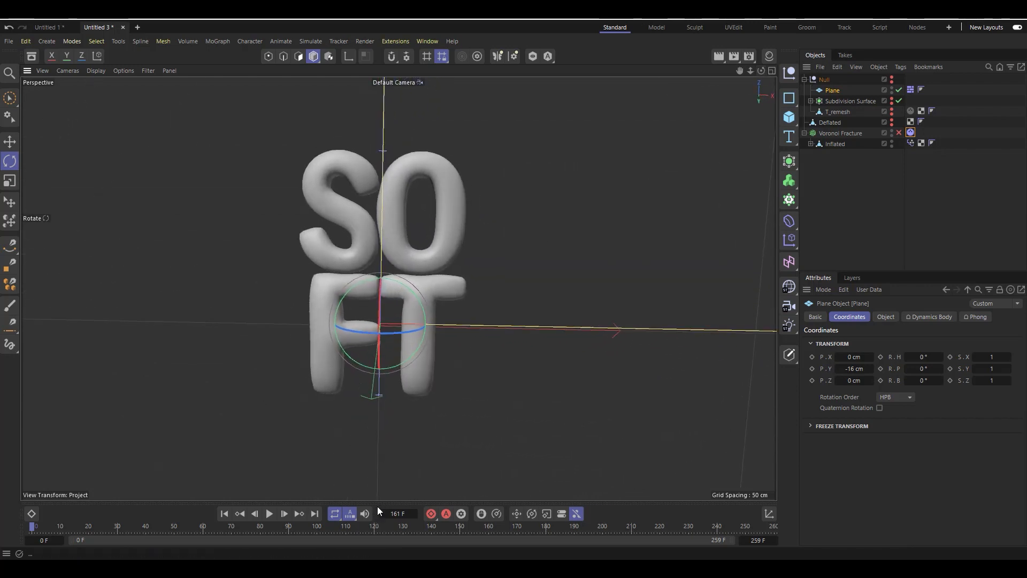
- Add a Gravity force and rotate it to a pitch of -90°
drag(761, 70, 763, 69)
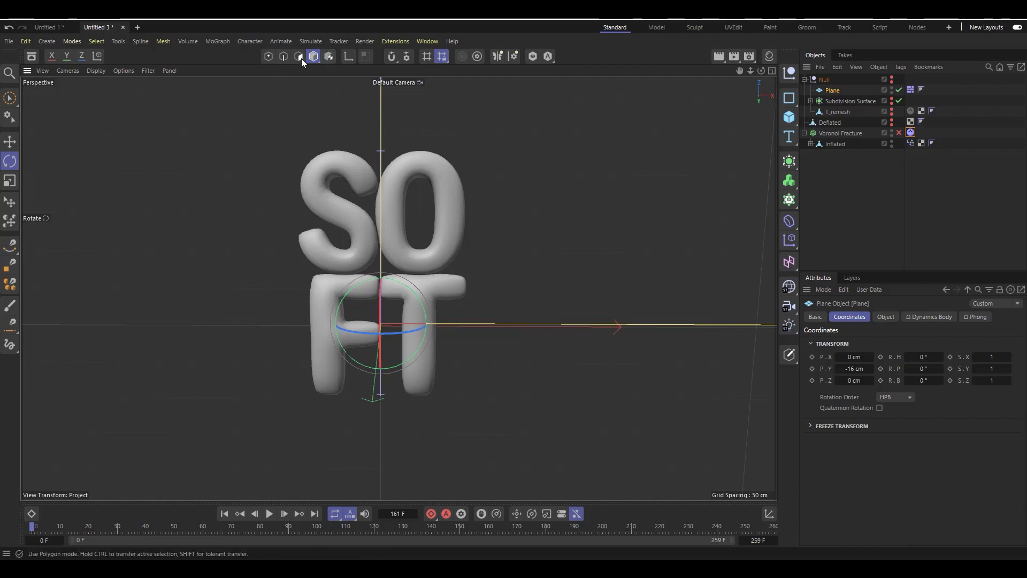
click(311, 41)
mouse_move(332, 63)
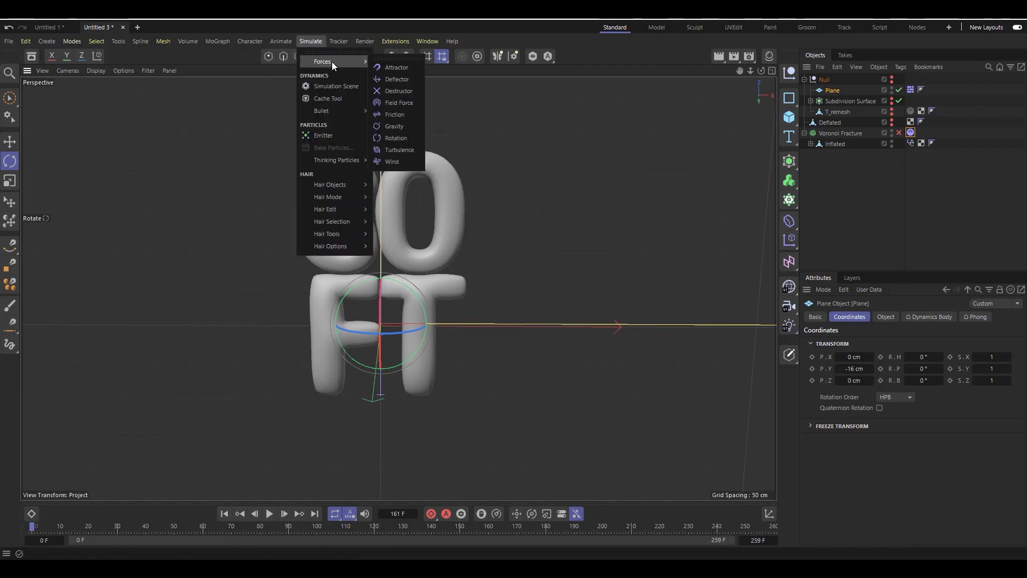
click(406, 129)
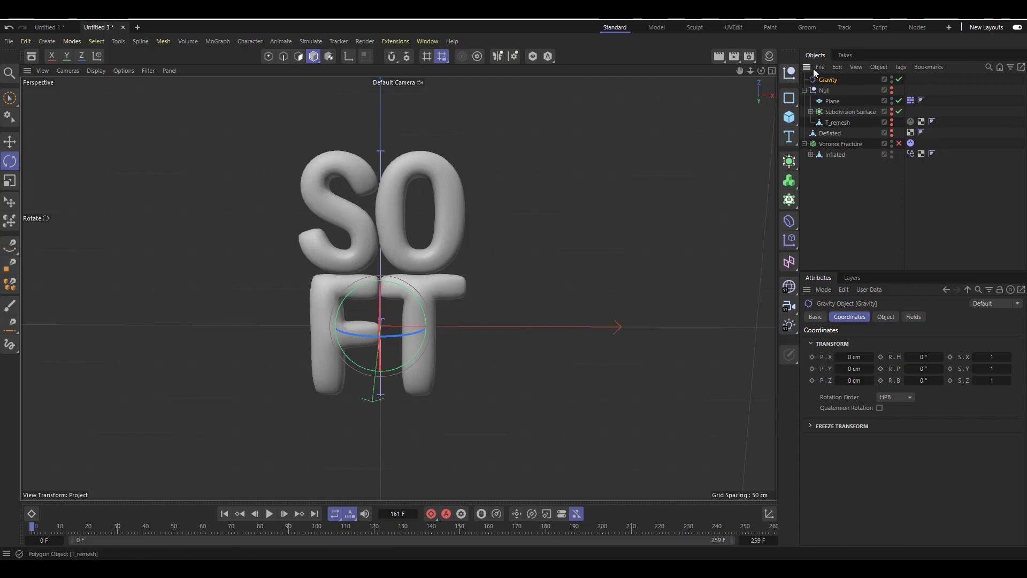
mouse_move(761, 71)
mouse_down()
mouse_move(782, 16)
mouse_move(813, 11)
mouse_move(867, 46)
mouse_move(813, 38)
mouse_move(765, 51)
mouse_move(773, 29)
mouse_move(803, 79)
mouse_move(757, 70)
mouse_move(771, 73)
mouse_up()
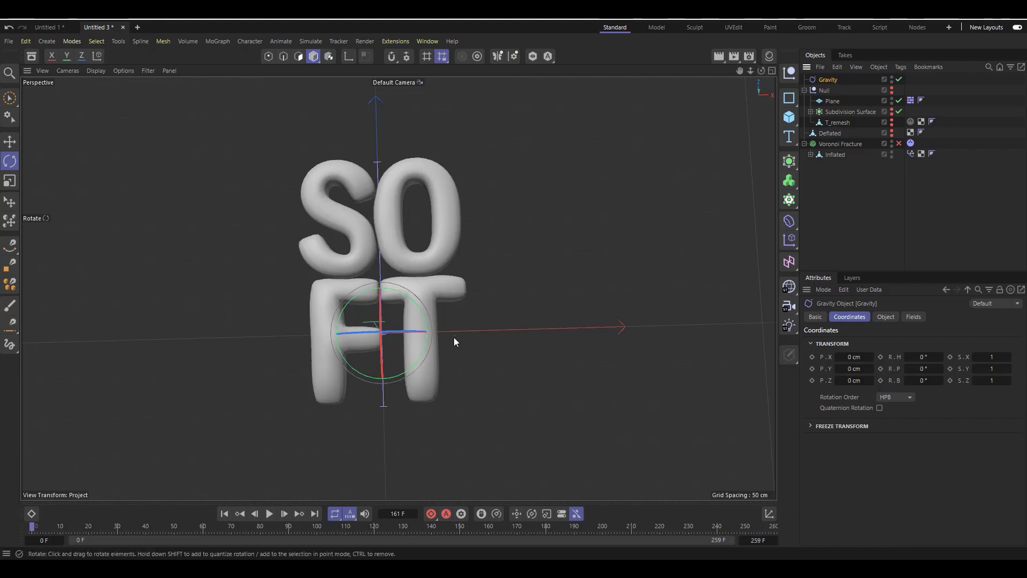
drag(378, 356, 392, 233)
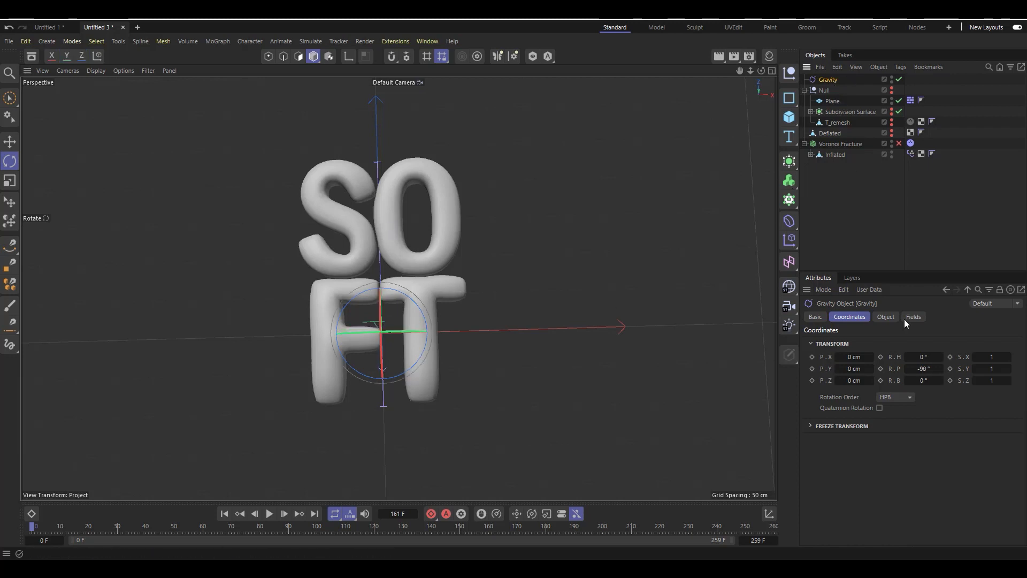
- Preview the fragments under the rotated Gravity force and return to the first frame
click(270, 514)
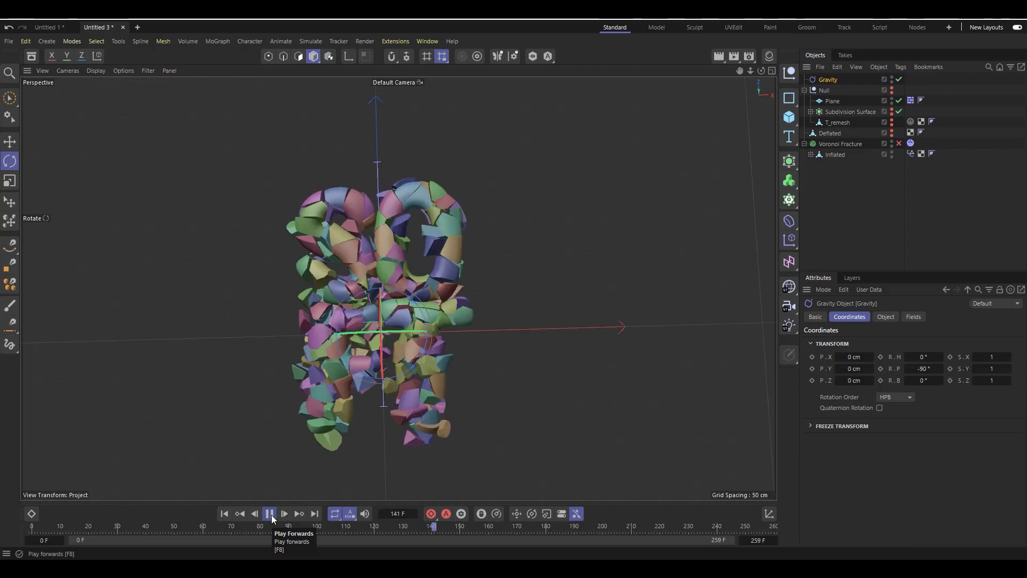
click(269, 515)
click(221, 514)
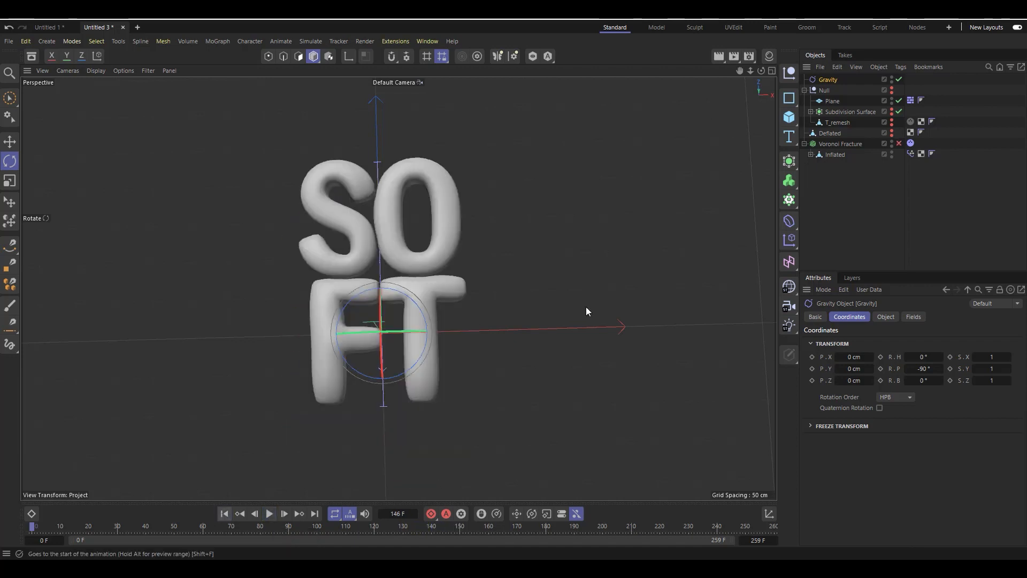
- Add a Linear Field to the Gravity object's falloff
click(914, 317)
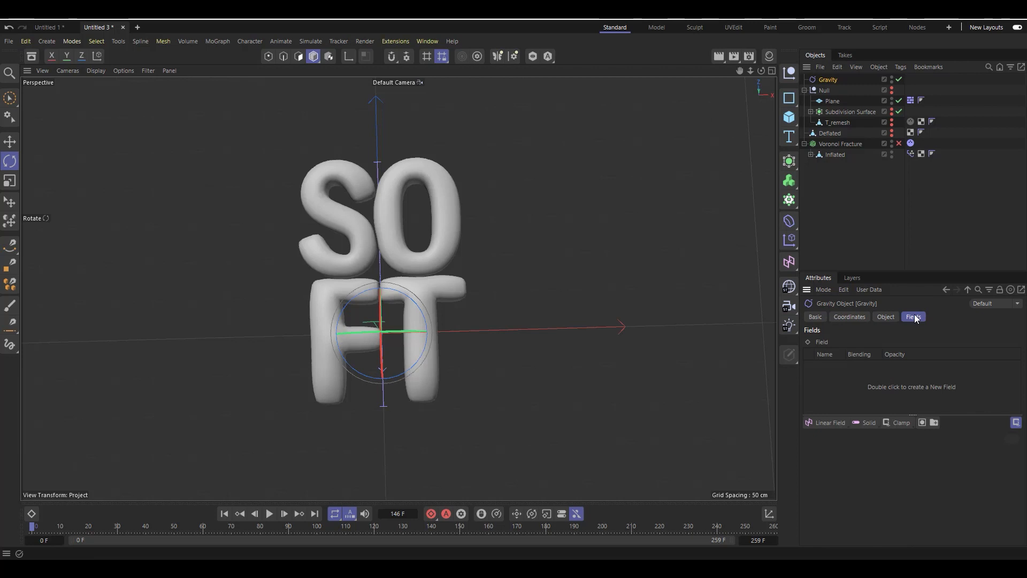
click(823, 422)
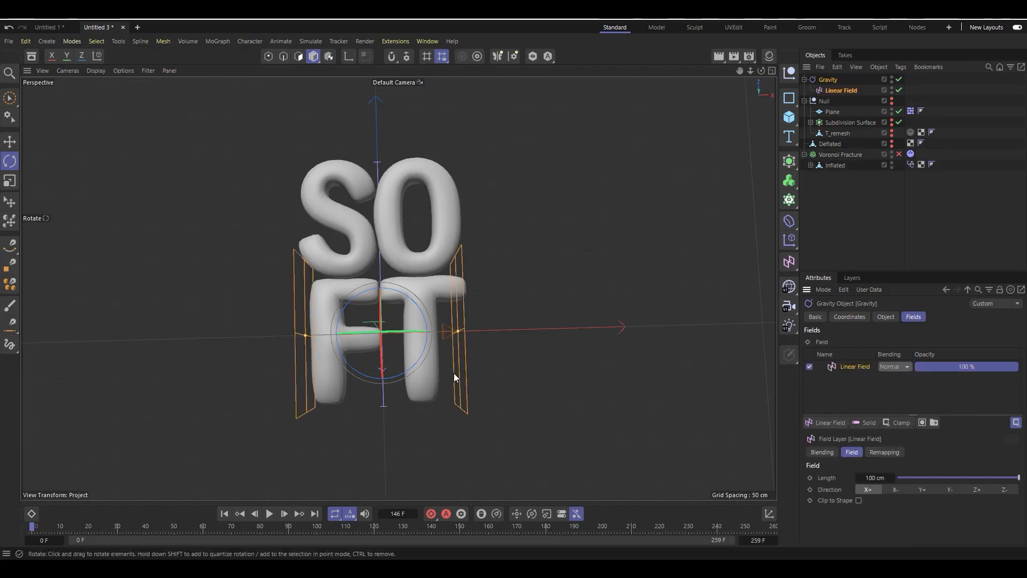
- Set the Linear Field direction to Y-, shorten its length to 44.6 cm and move it below the lettering to about Y -144 cm
click(952, 490)
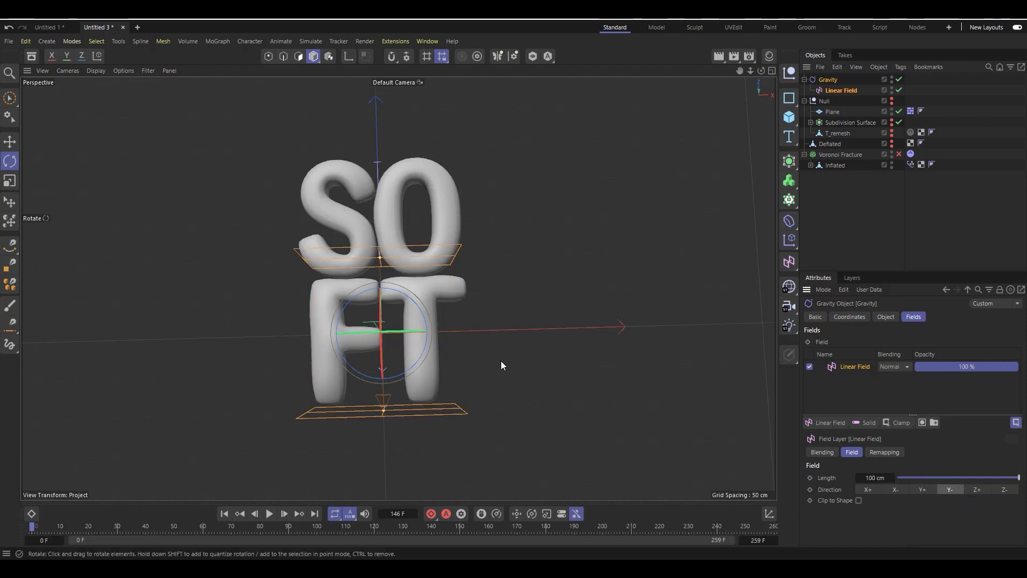
key(t)
drag(563, 347, 332, 367)
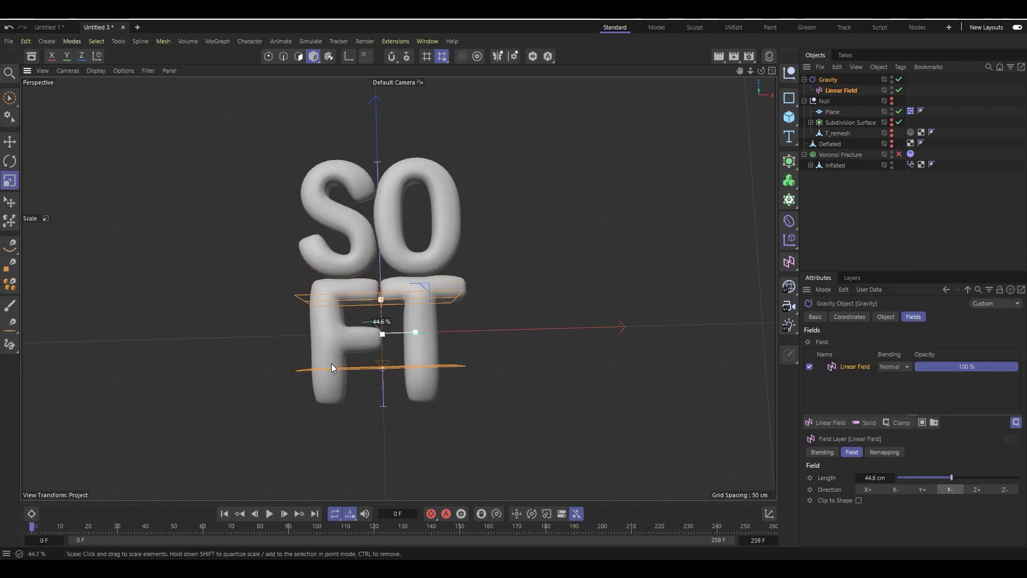
key(e)
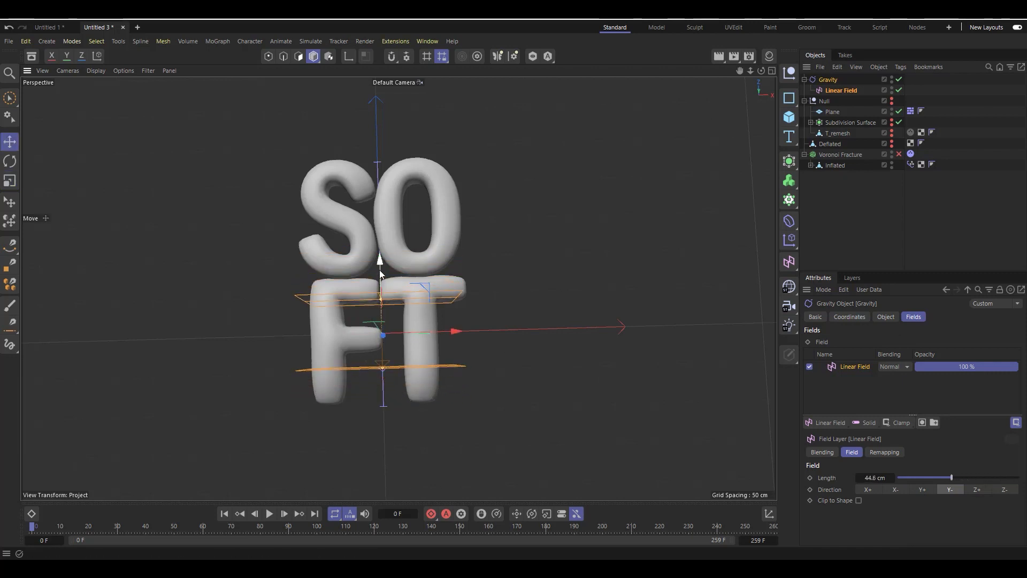
drag(381, 274, 392, 558)
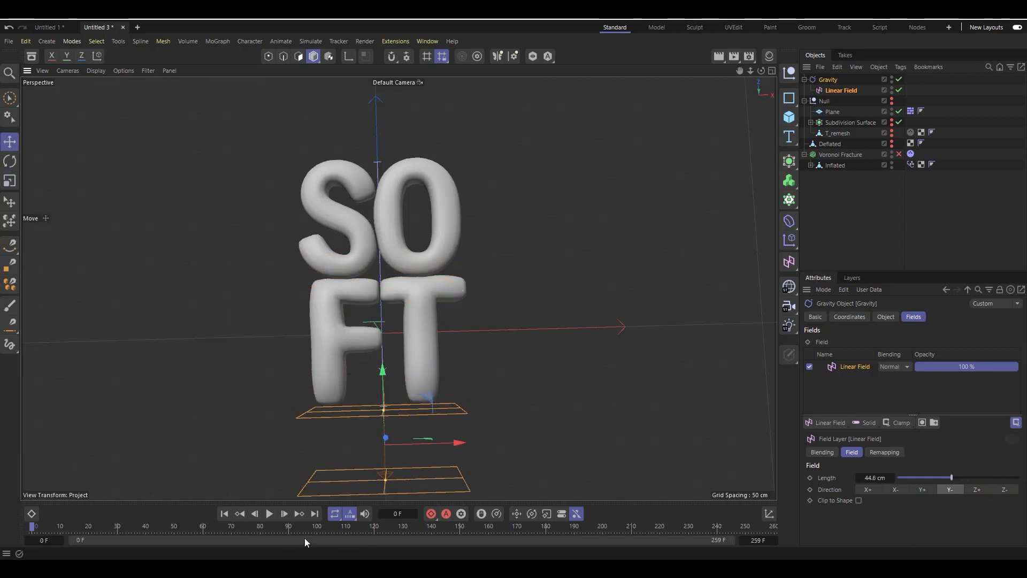
- Play the simulation to frame 146 and keyframe the Linear Field's Y position there at -144.1081 cm
click(269, 515)
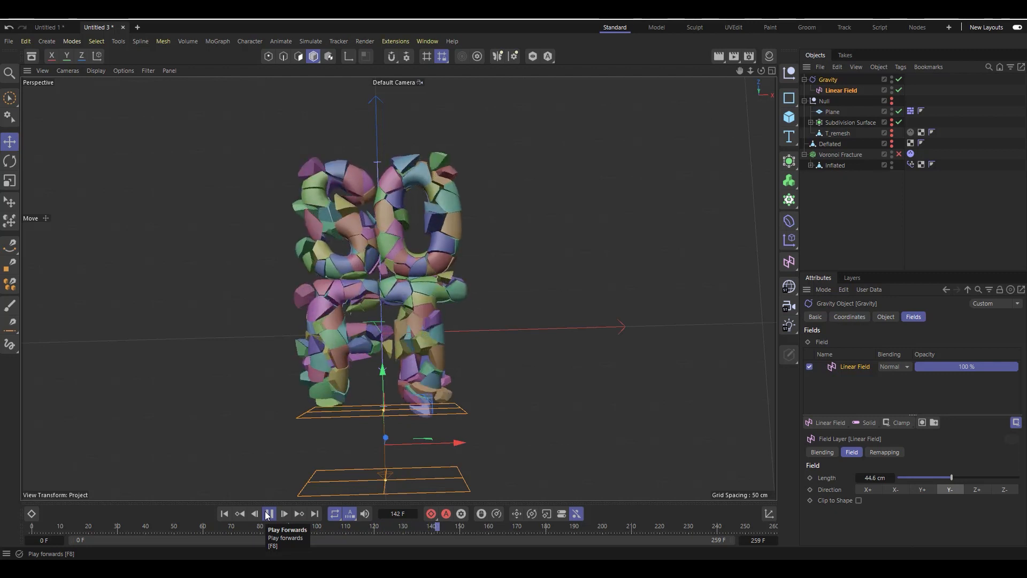
click(268, 515)
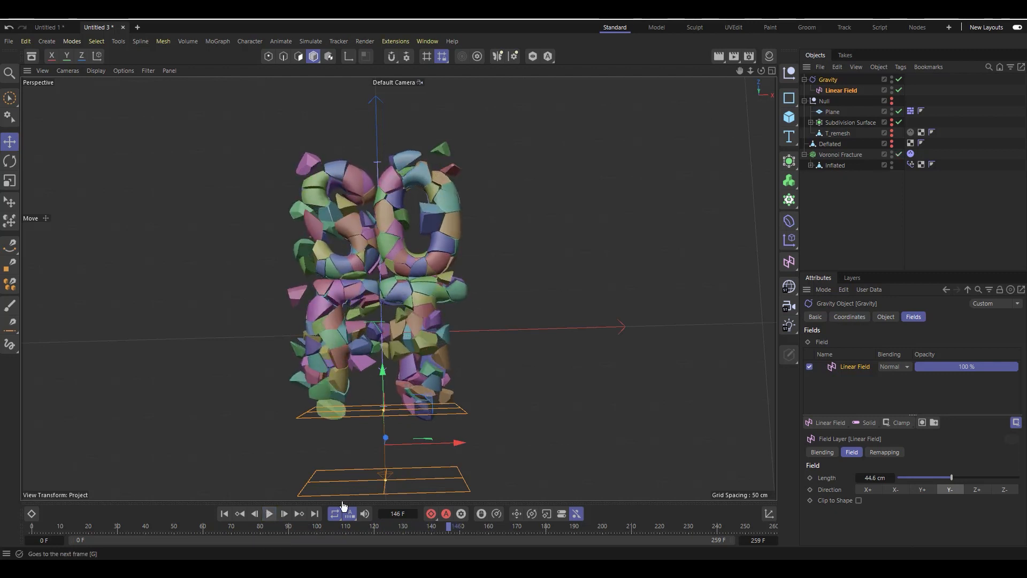
click(842, 90)
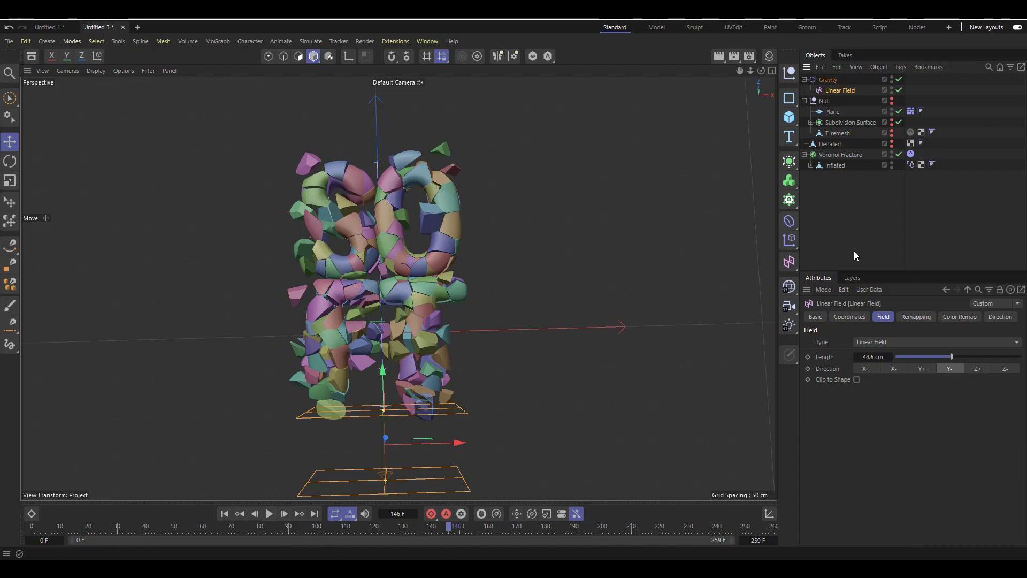
click(850, 317)
click(813, 369)
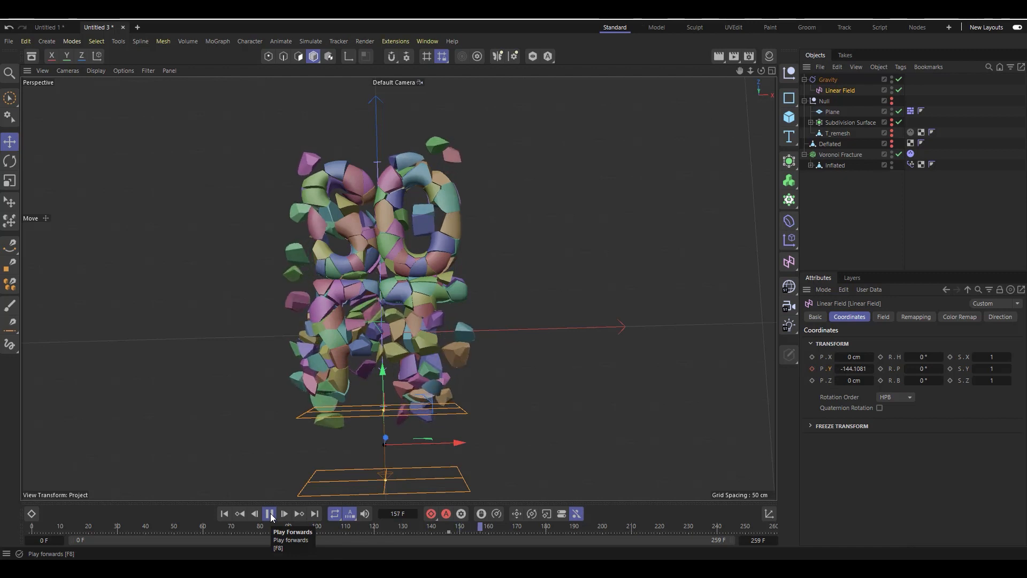
- Raise the Linear Field above the lettering to Y 349.0771 cm and keyframe that position at frame 161
click(271, 515)
drag(393, 378, 424, 59)
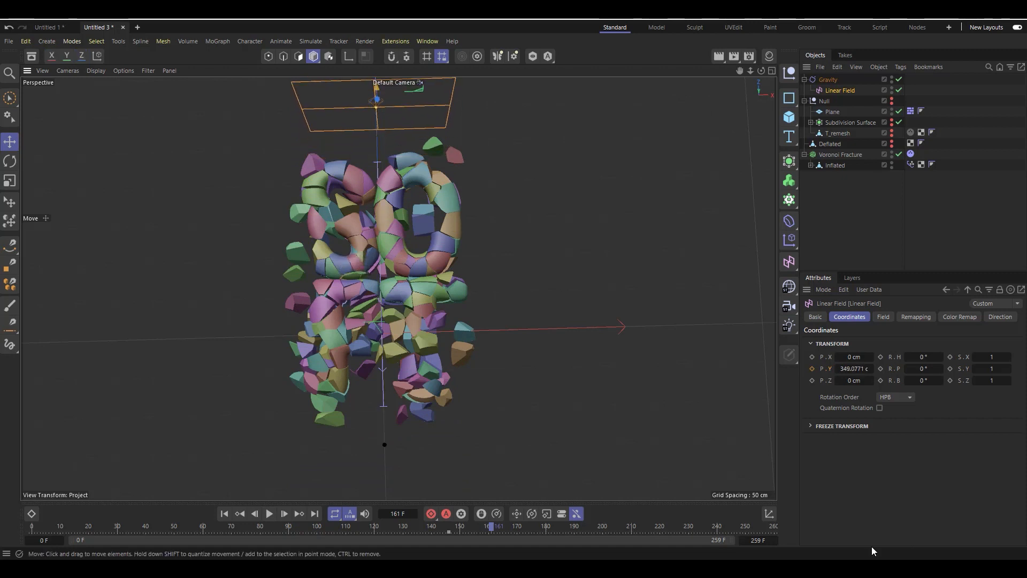
click(812, 369)
- Set the Gravity object's acceleration to 1200 cm, play the shatter and return to the first frame
click(236, 515)
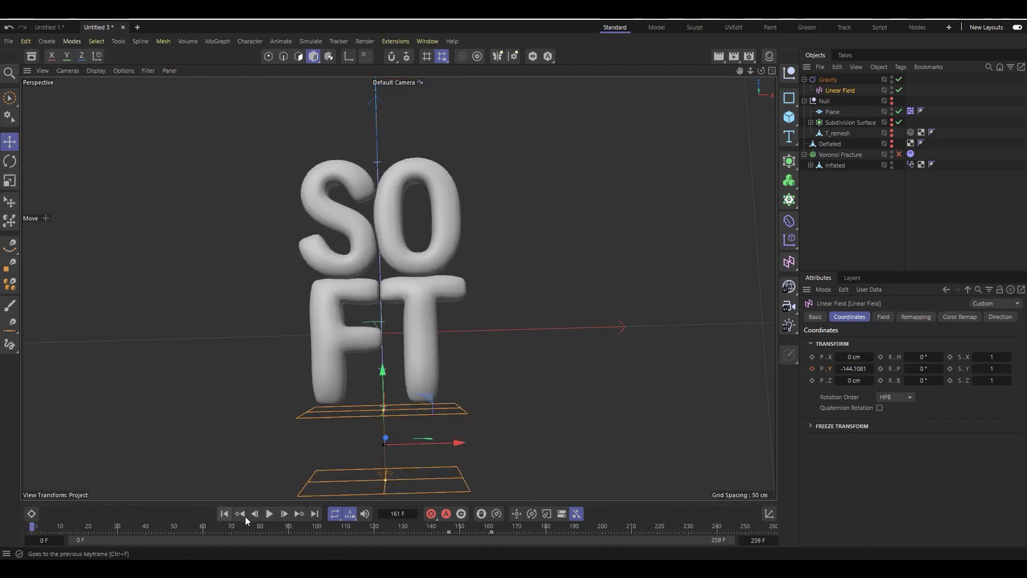
click(268, 514)
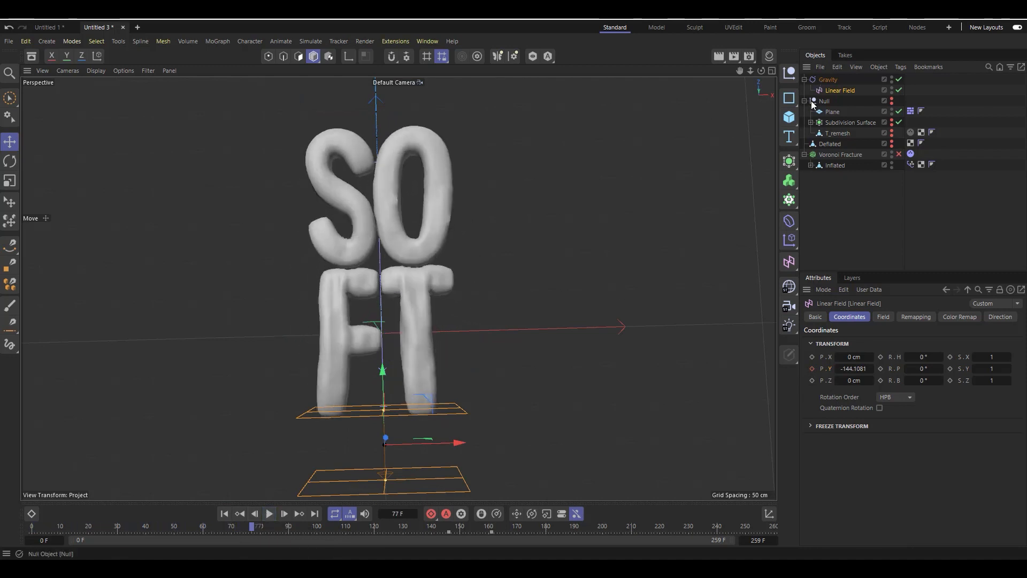
click(829, 80)
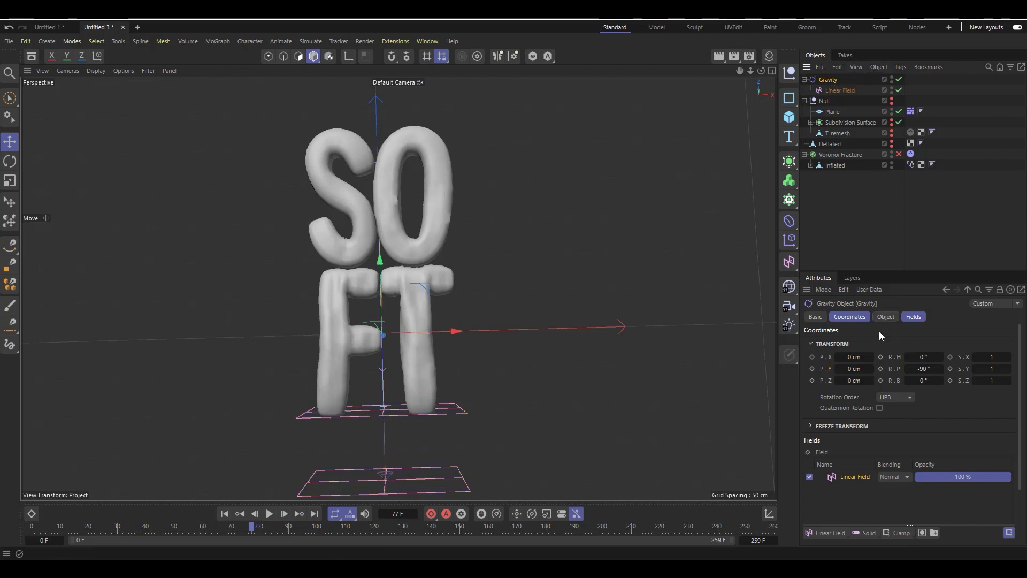
click(885, 317)
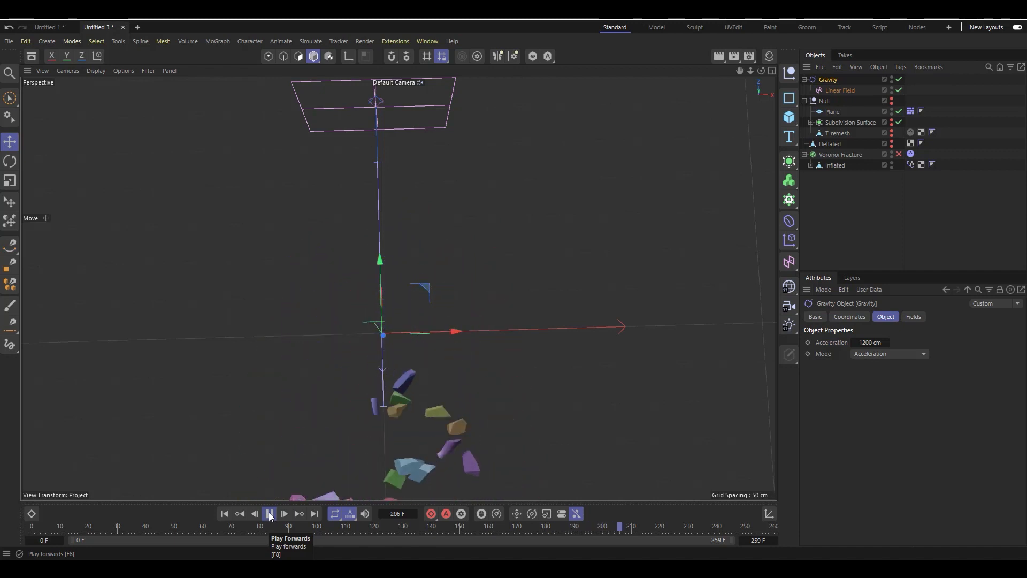
click(270, 514)
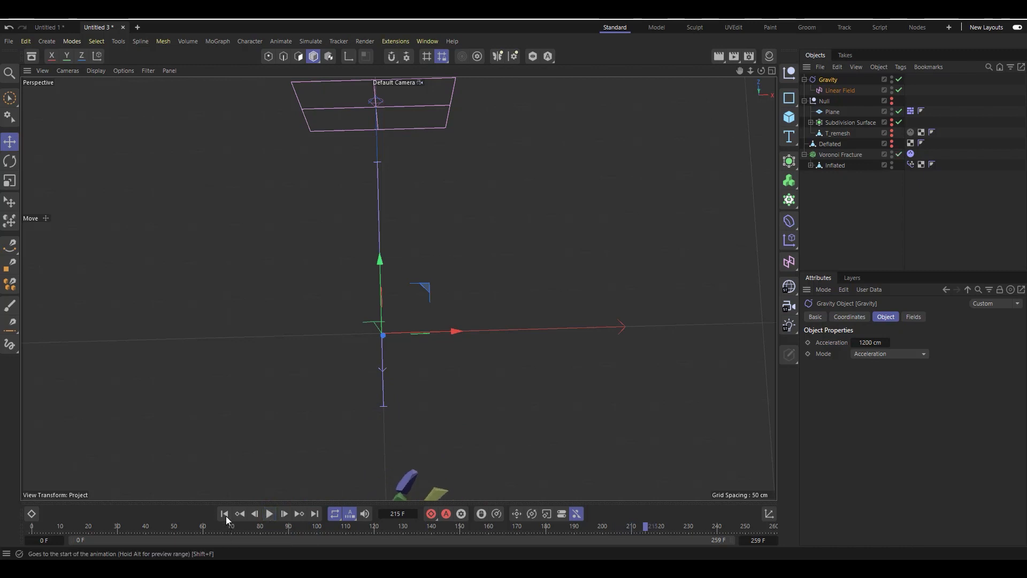
click(225, 514)
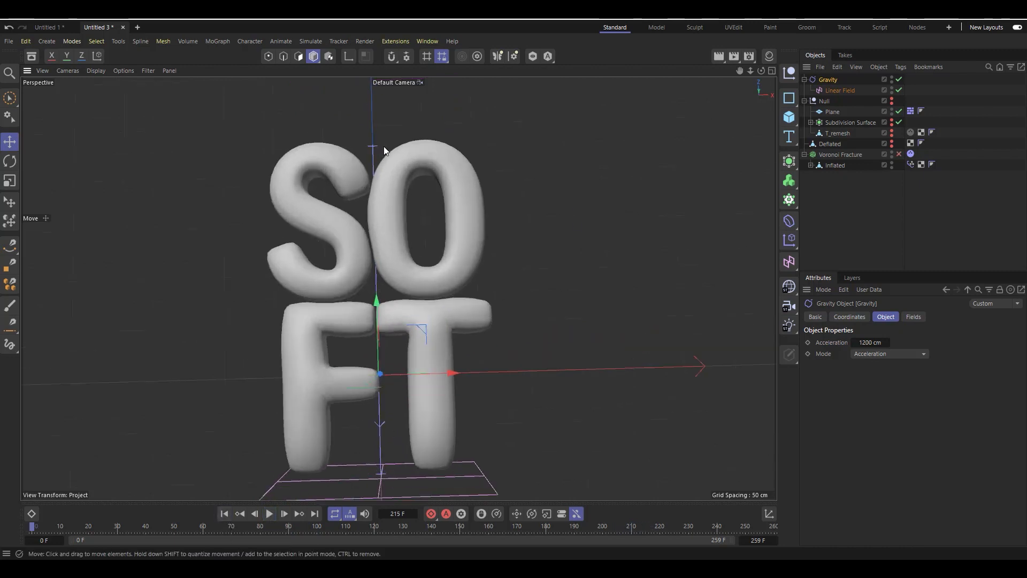
- Replay the shatter from a closer view of the lettering and return to the first frame
right_drag(761, 70, 762, 71)
scroll(250, 468, up, 2)
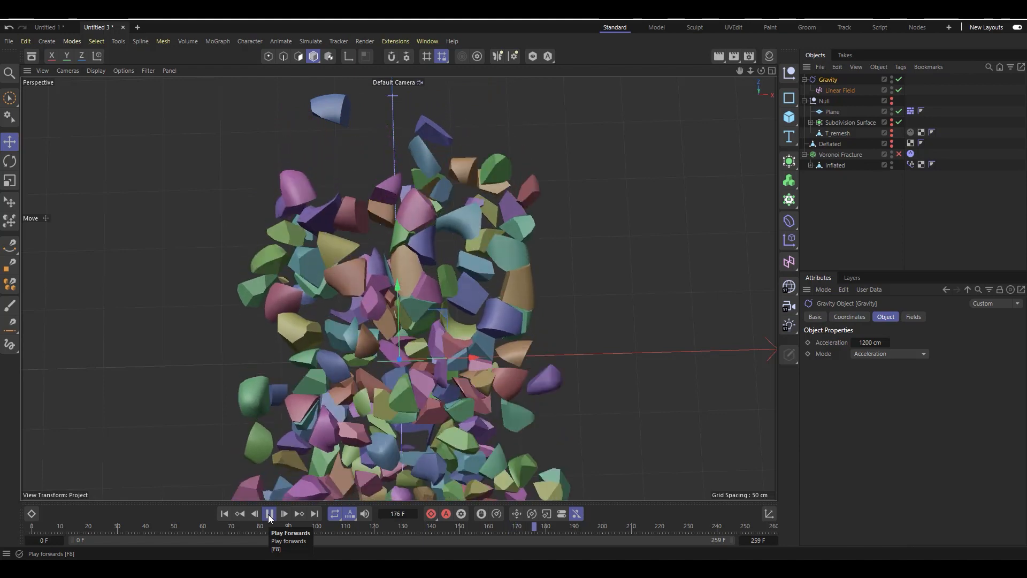
click(269, 515)
click(225, 514)
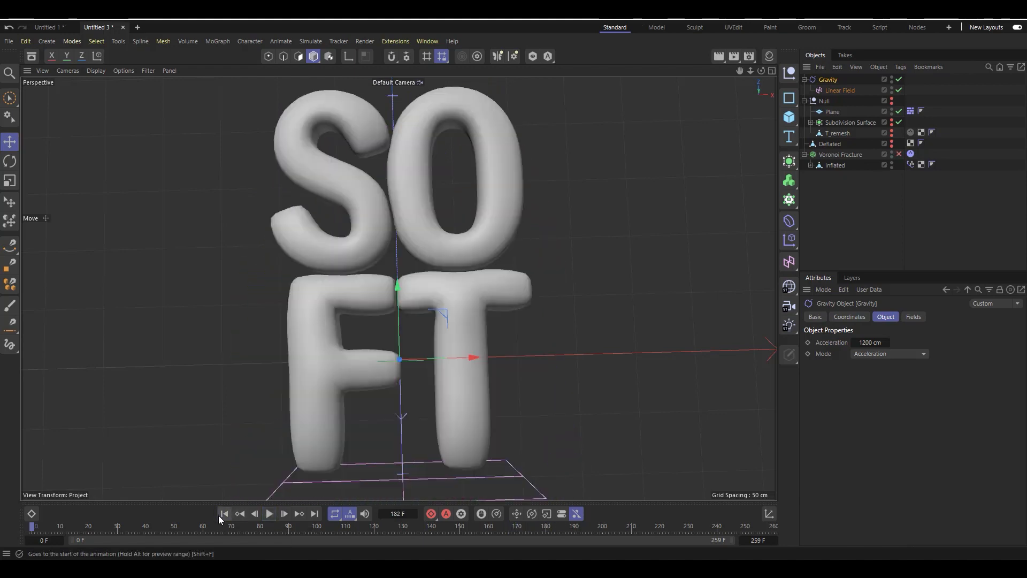
- Disable Gravity and its Linear Field, and add a Cube widened along X and placed above the lettering
click(899, 89)
click(790, 117)
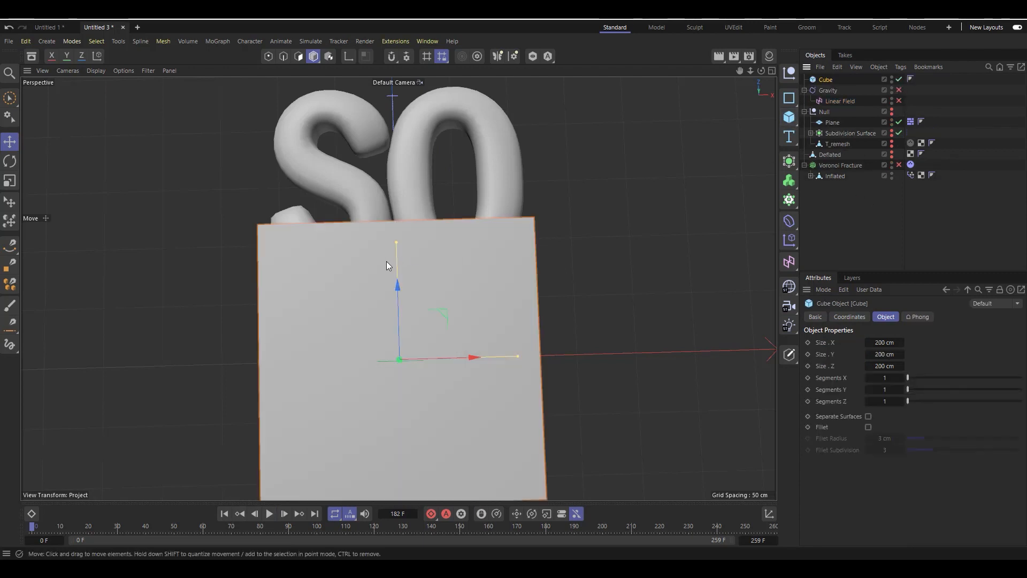
key(t)
drag(517, 357, 614, 356)
key(e)
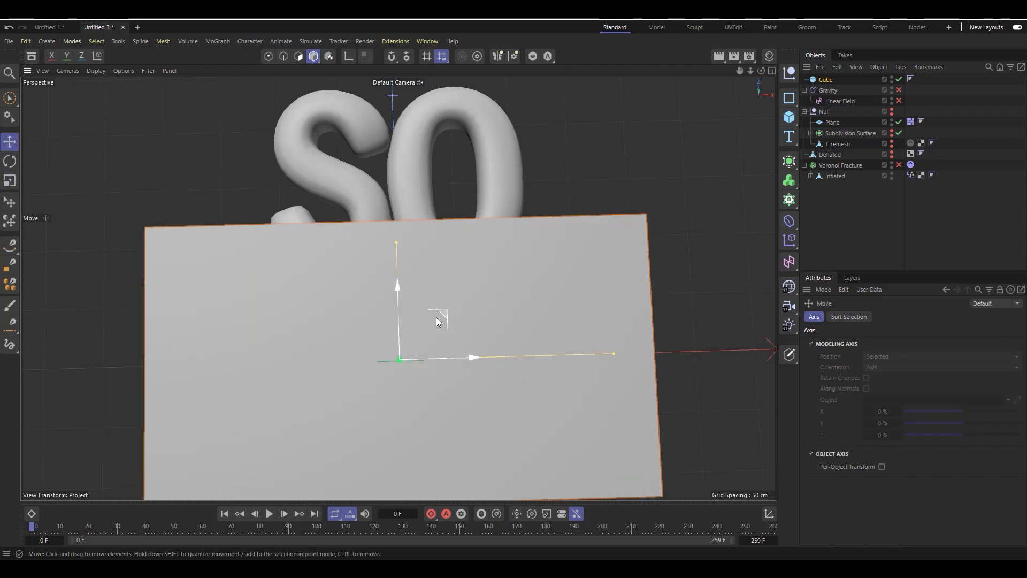
drag(397, 331, 394, 75)
drag(373, 228, 367, 161)
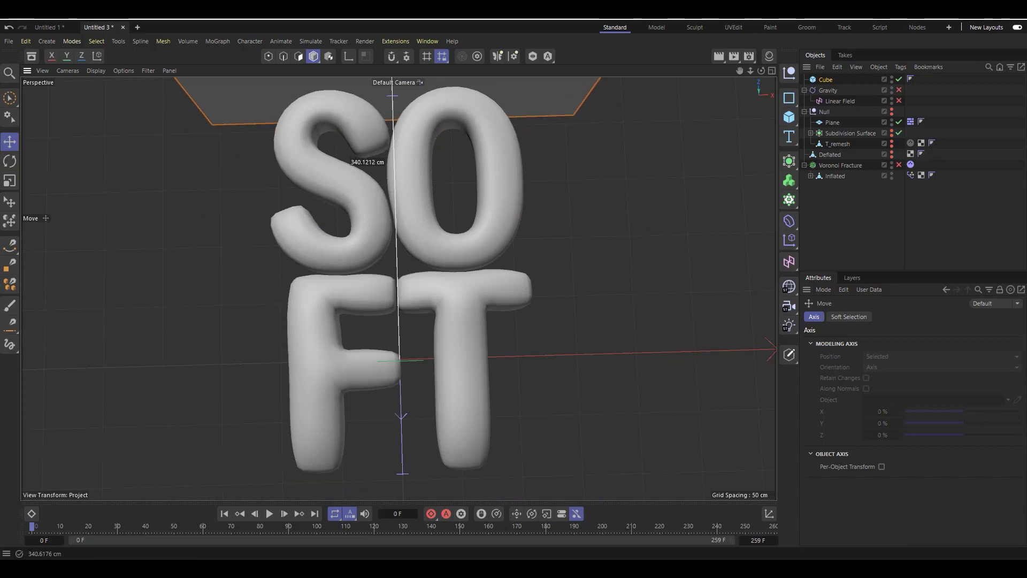
- Keyframe the Cube's Z position at 389.1212 cm on frame 119 and at -198.8788 cm on frame 145
click(373, 527)
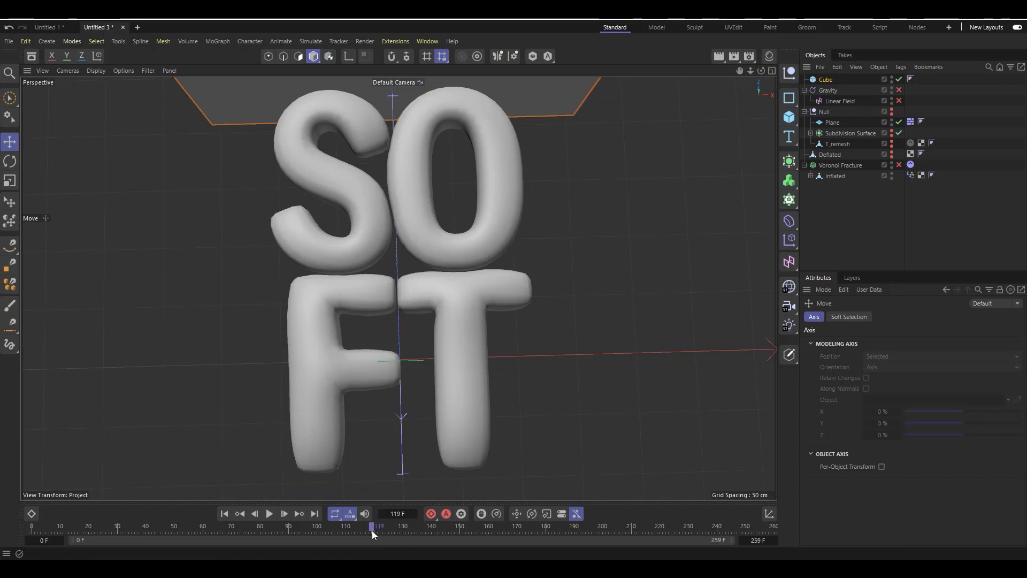
click(823, 81)
click(840, 318)
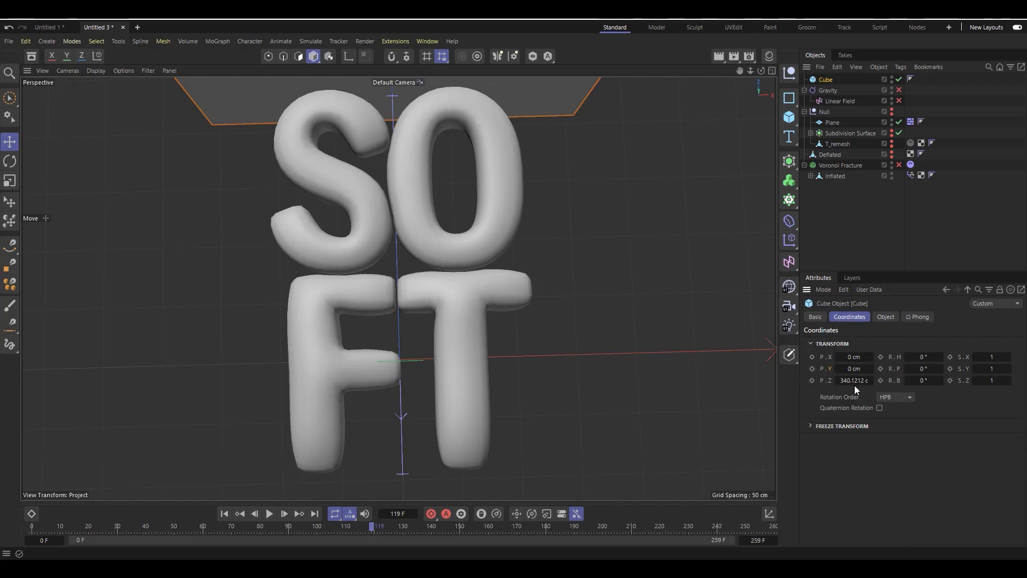
drag(850, 383, 877, 384)
click(812, 381)
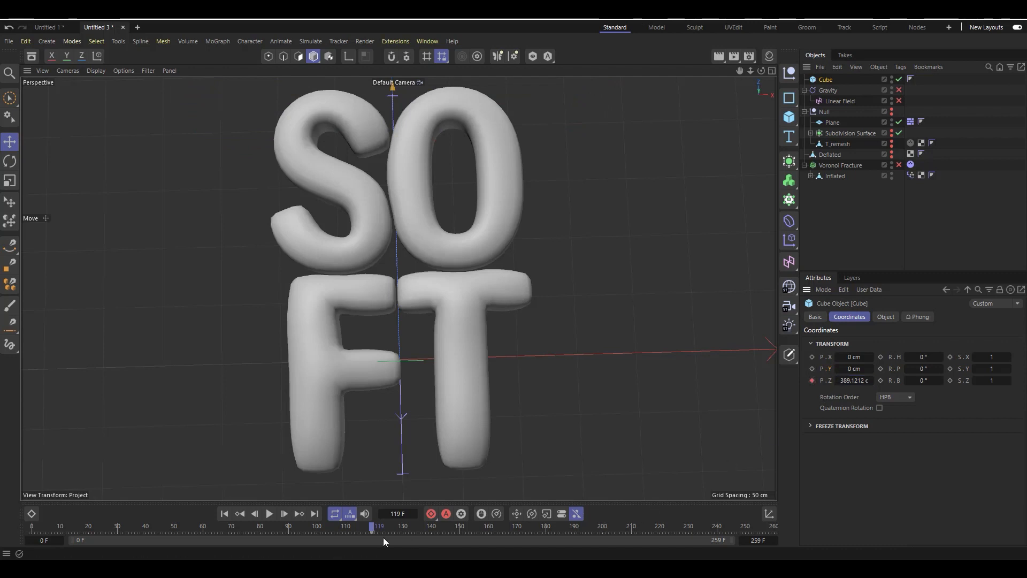
drag(372, 526, 446, 535)
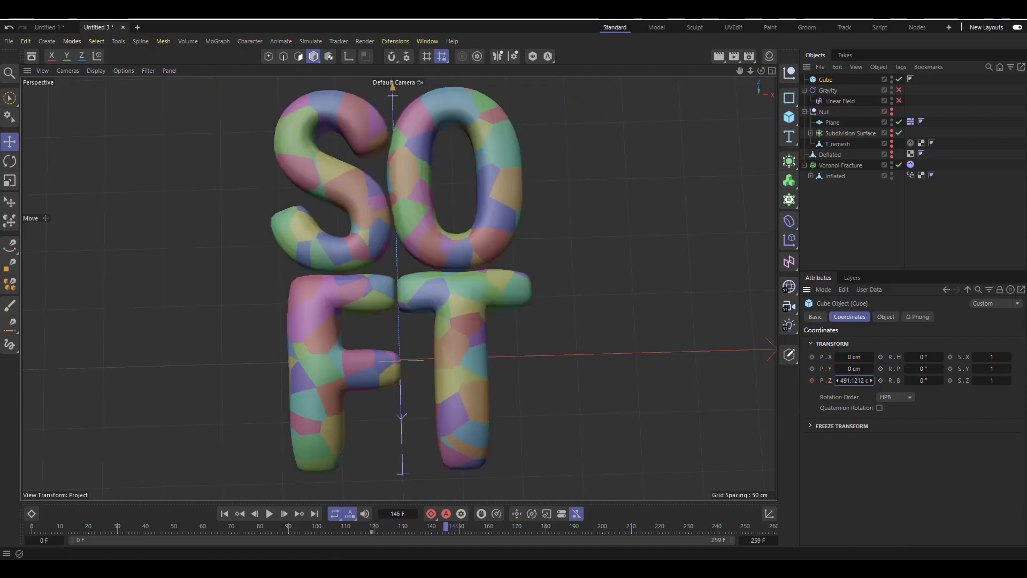
drag(854, 380, 767, 381)
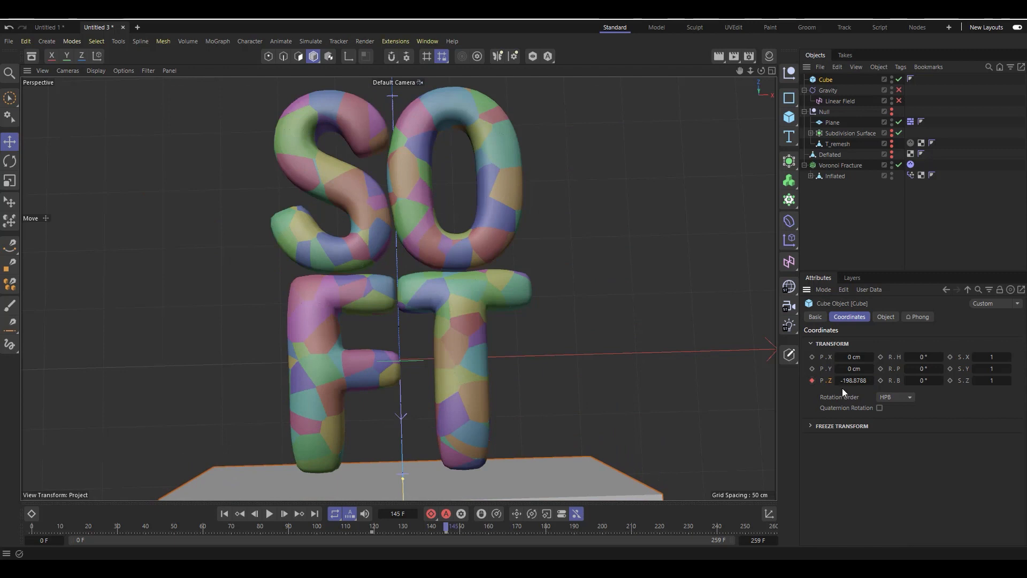
- Add a Bullet Collider Body tag to the Cube
right_click(817, 79)
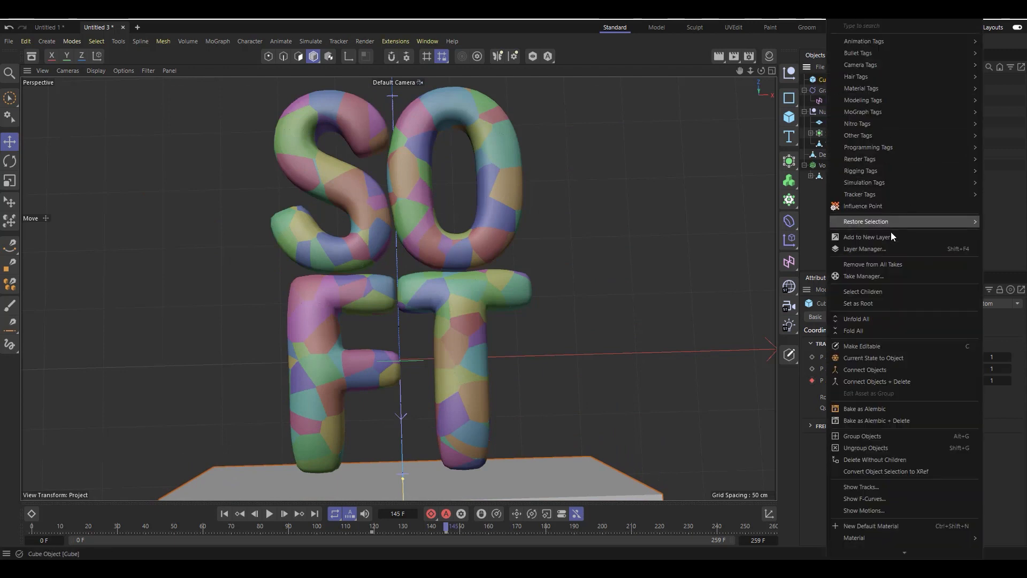
mouse_move(884, 182)
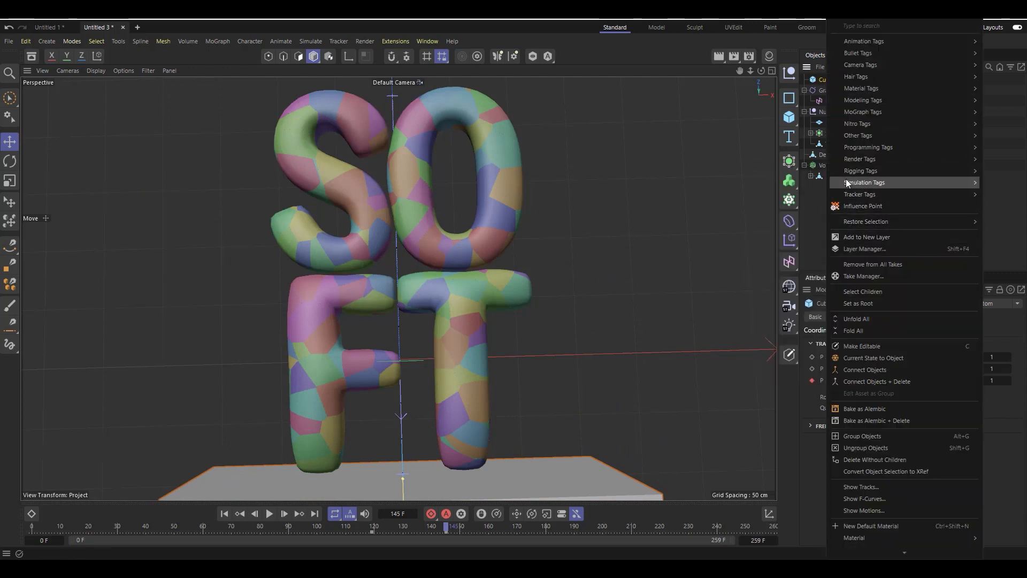
mouse_move(863, 57)
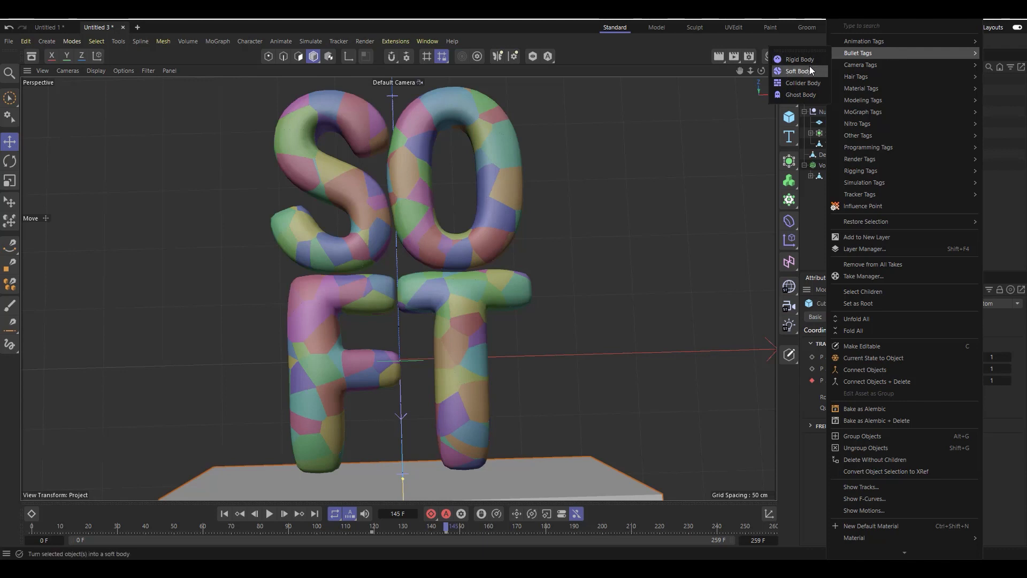
click(808, 84)
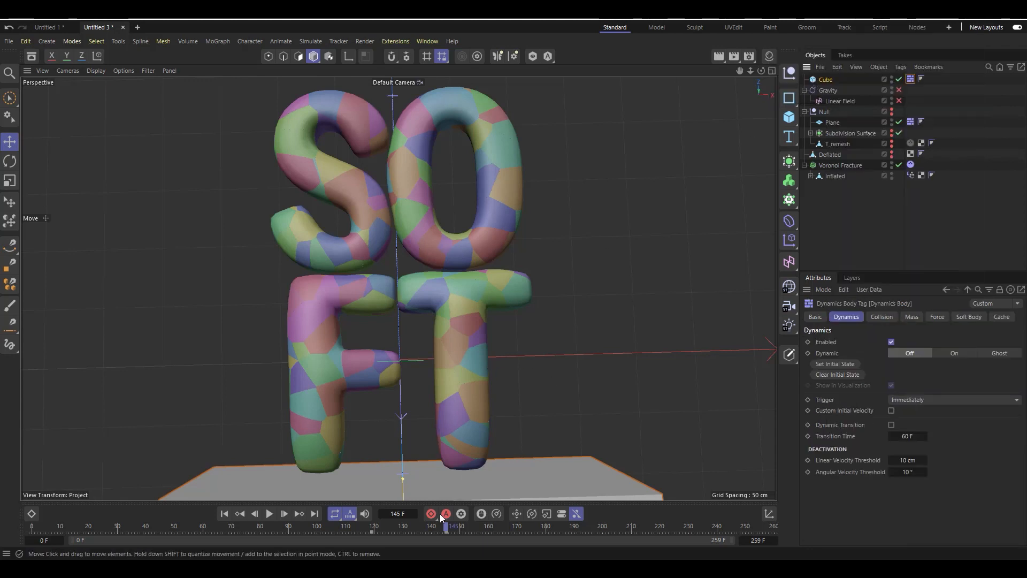
- Shift the Cube's two position keyframes to about frames 140 and 166, and hide the Cube from view
click(372, 532)
drag(386, 533, 442, 540)
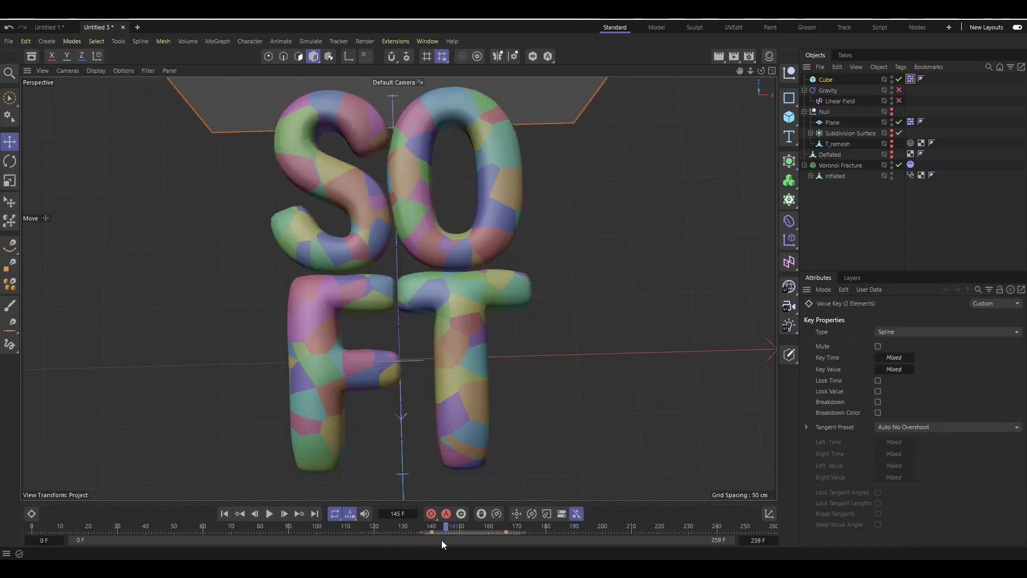
click(892, 78)
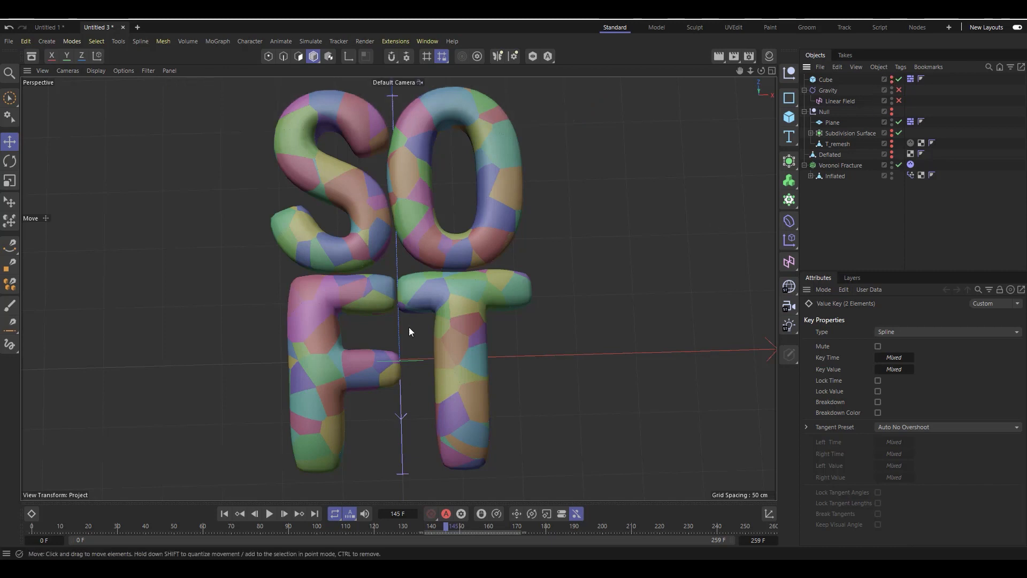
- Play the simulation with the hidden Cube striking the fragments and return to the first frame
click(270, 514)
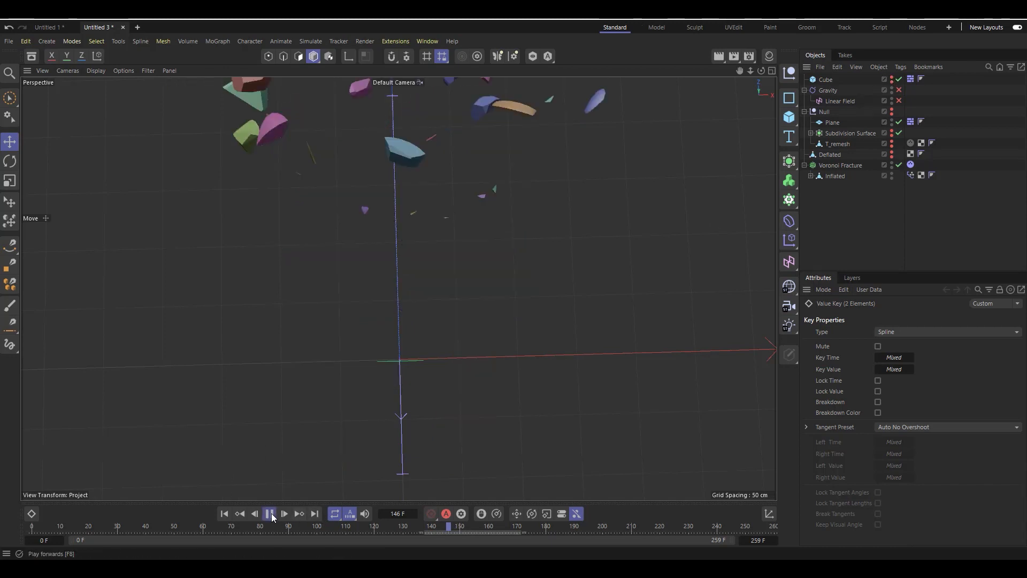
click(220, 514)
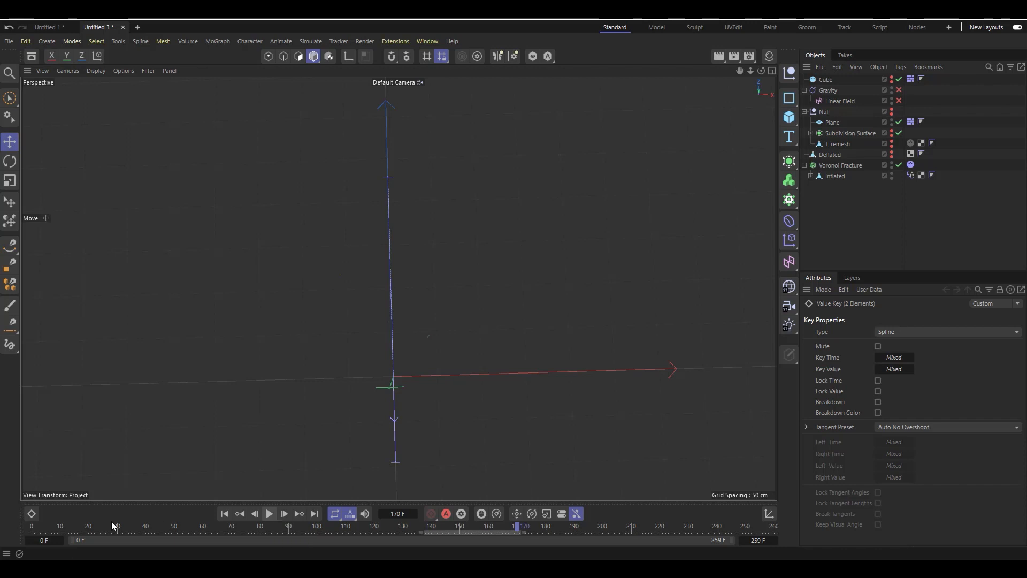
click(225, 515)
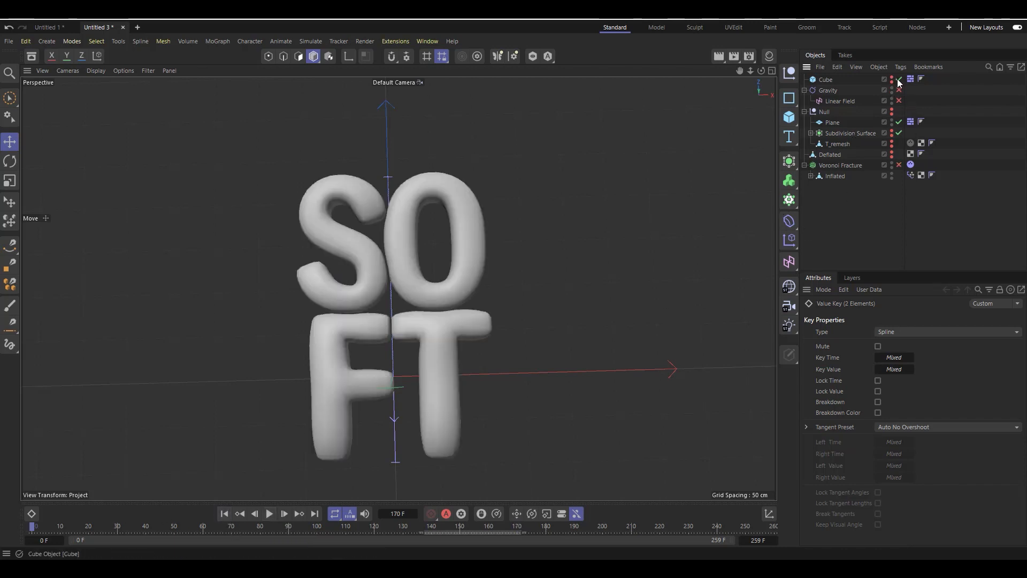
- Disable the Cube and re-enable Gravity and its Linear Field
click(899, 101)
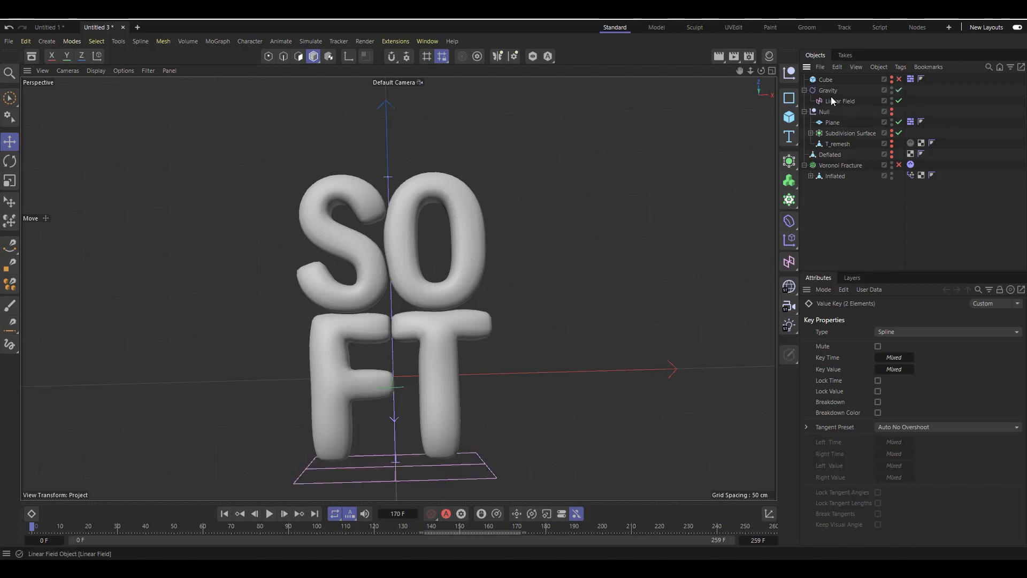
- Show the Voronoi Fracture's object properties and play the inflation animation, pausing at frame 119 before resuming playback into the fracture
click(838, 166)
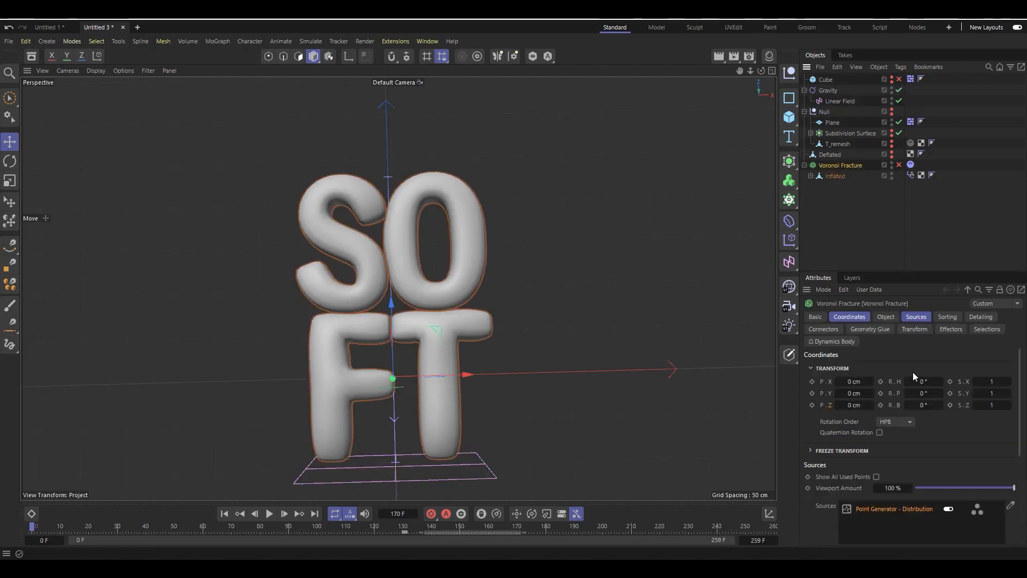
click(887, 317)
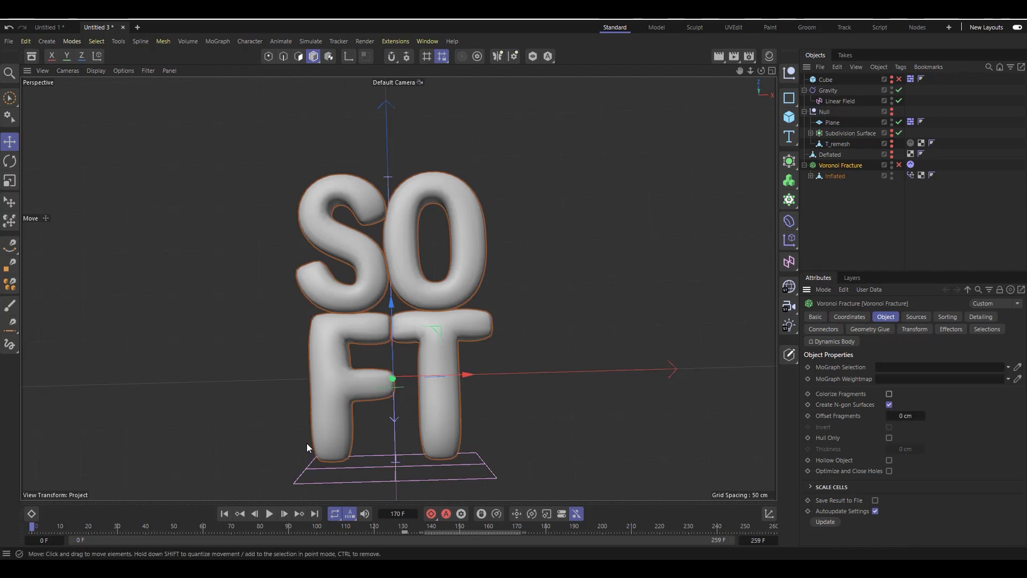
scroll(287, 443, up, 2)
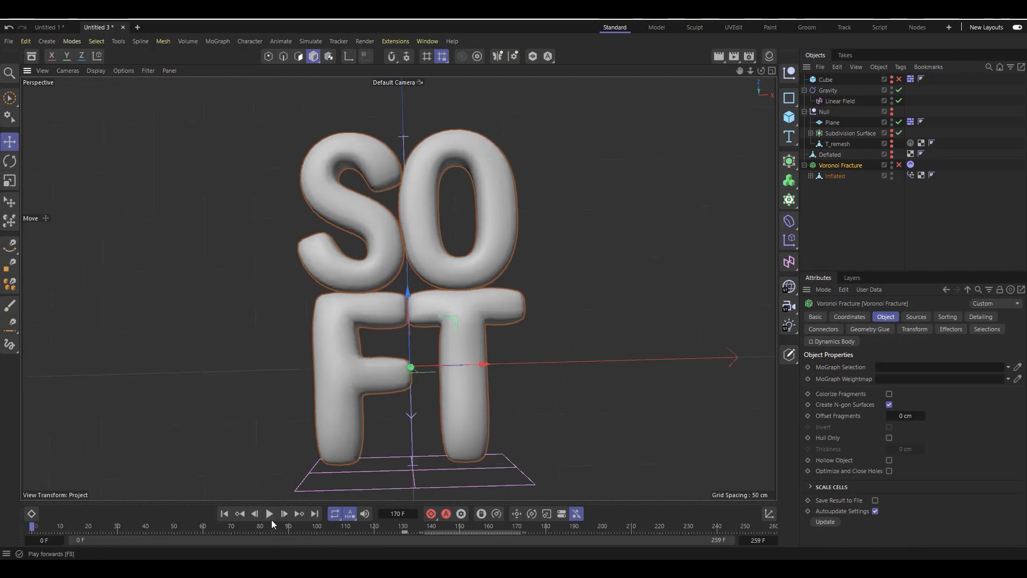
click(271, 521)
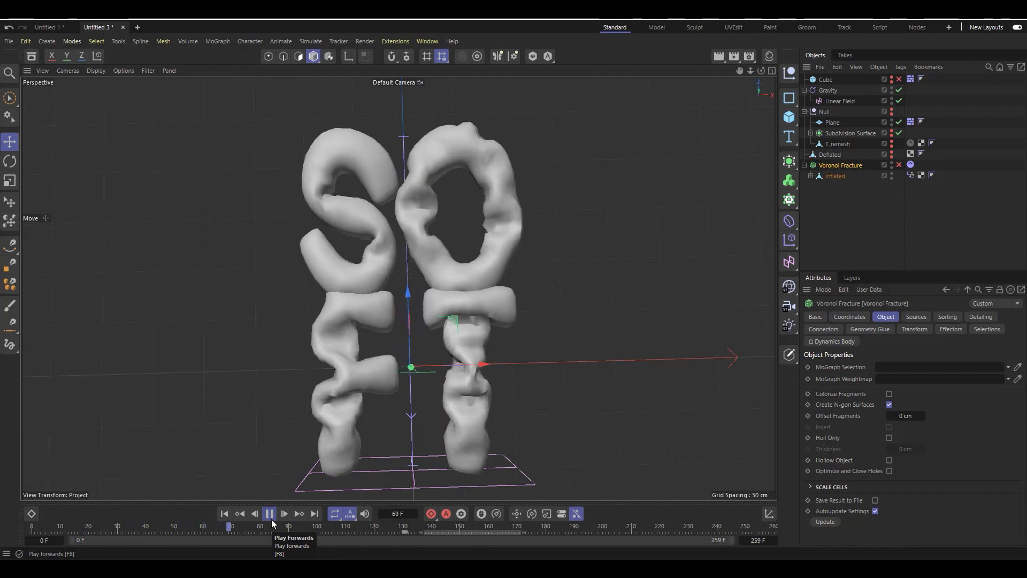
click(270, 517)
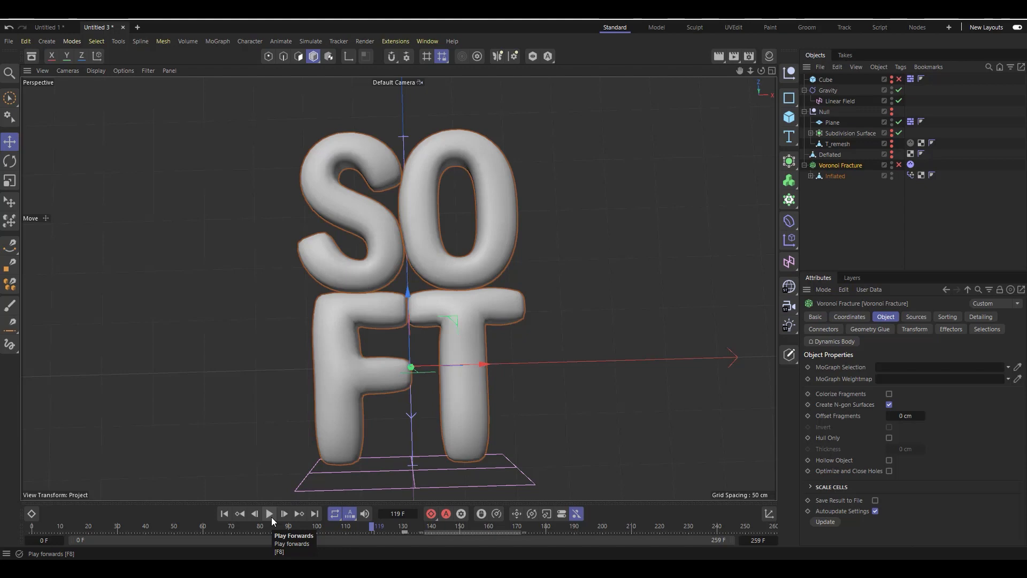
click(270, 514)
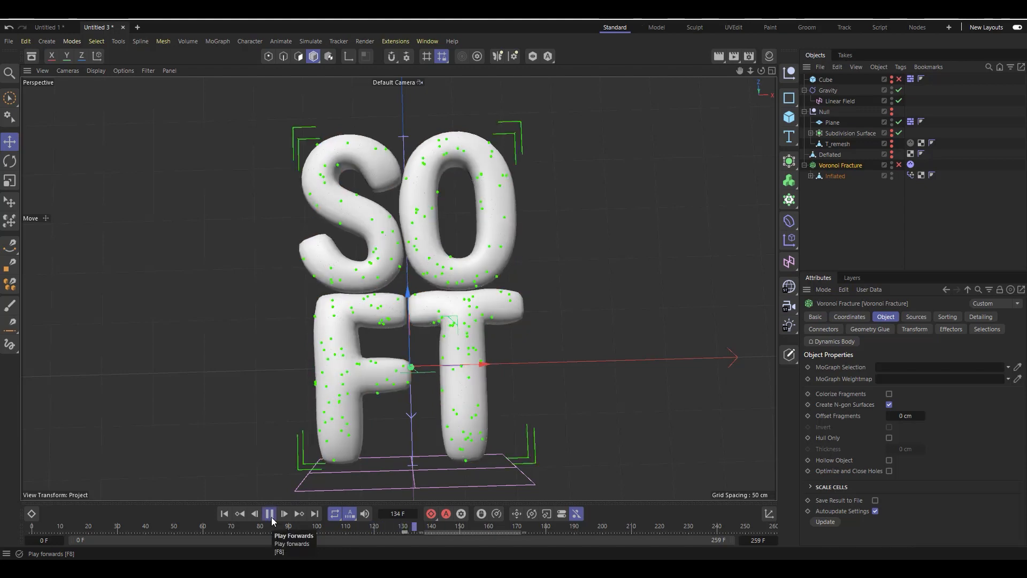